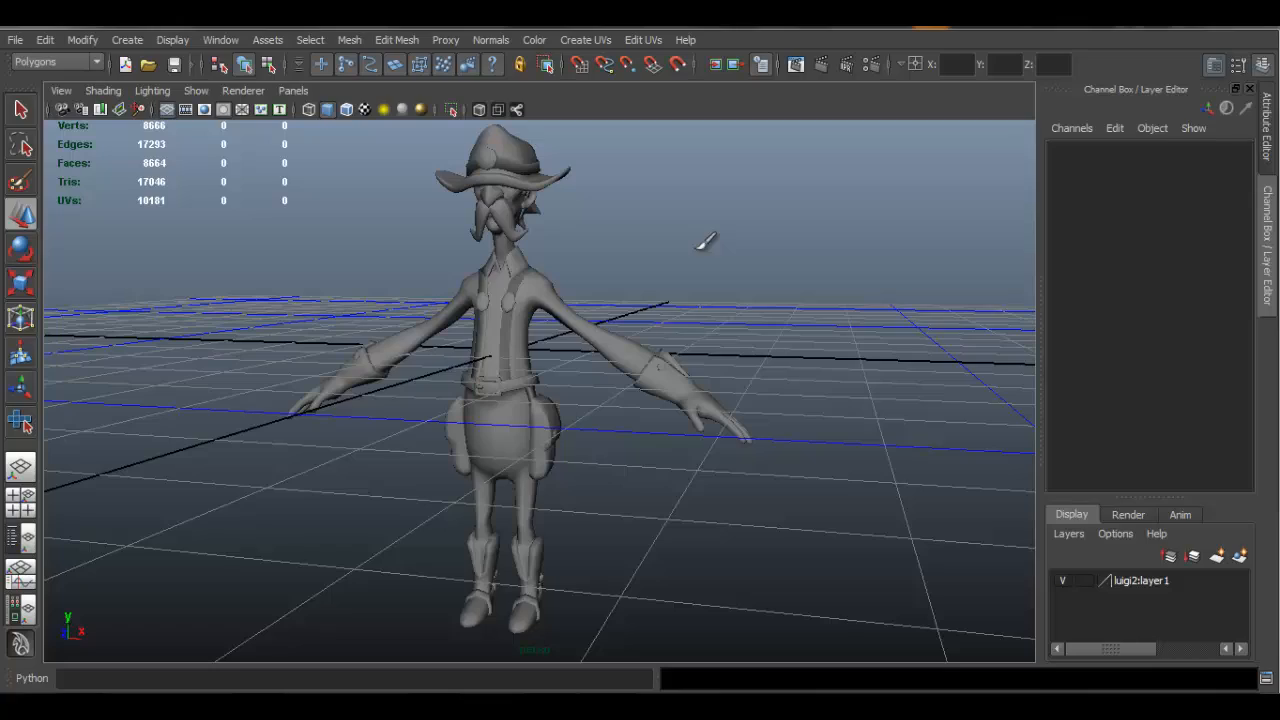
left_click_drag(756, 320, 730, 330, "alt")
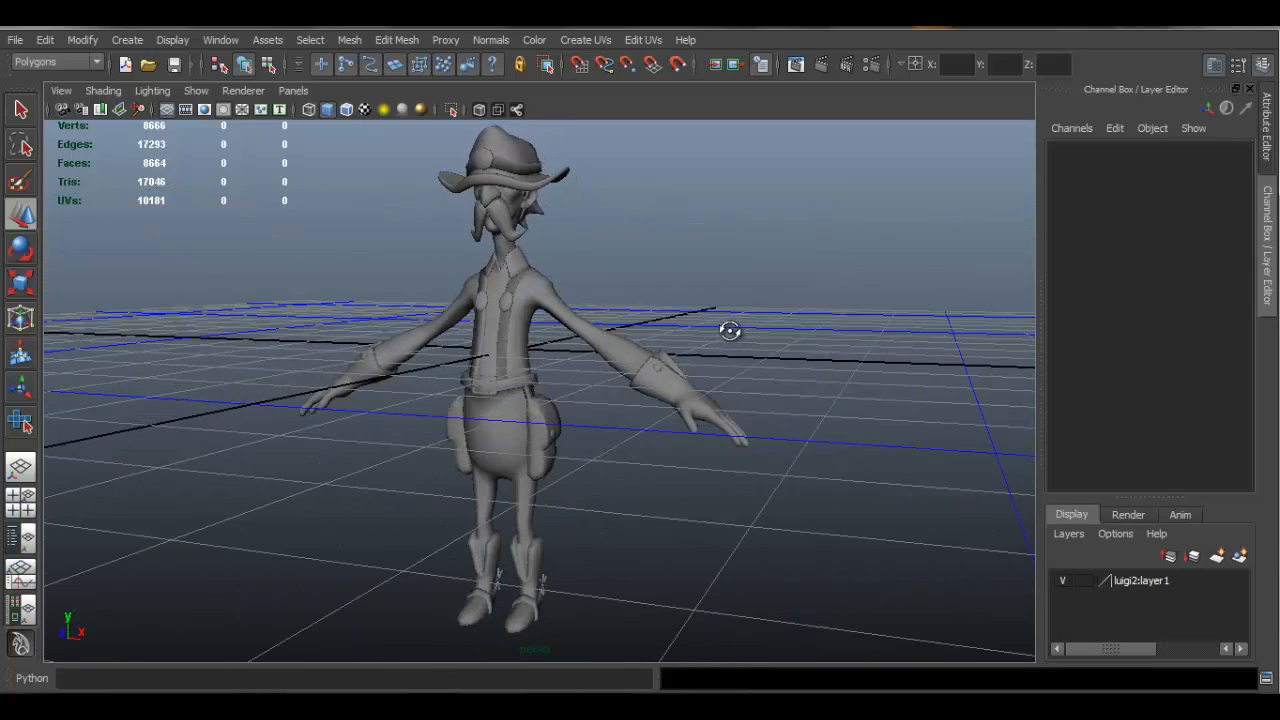
middle_click_drag(545, 333, 579, 344, "alt")
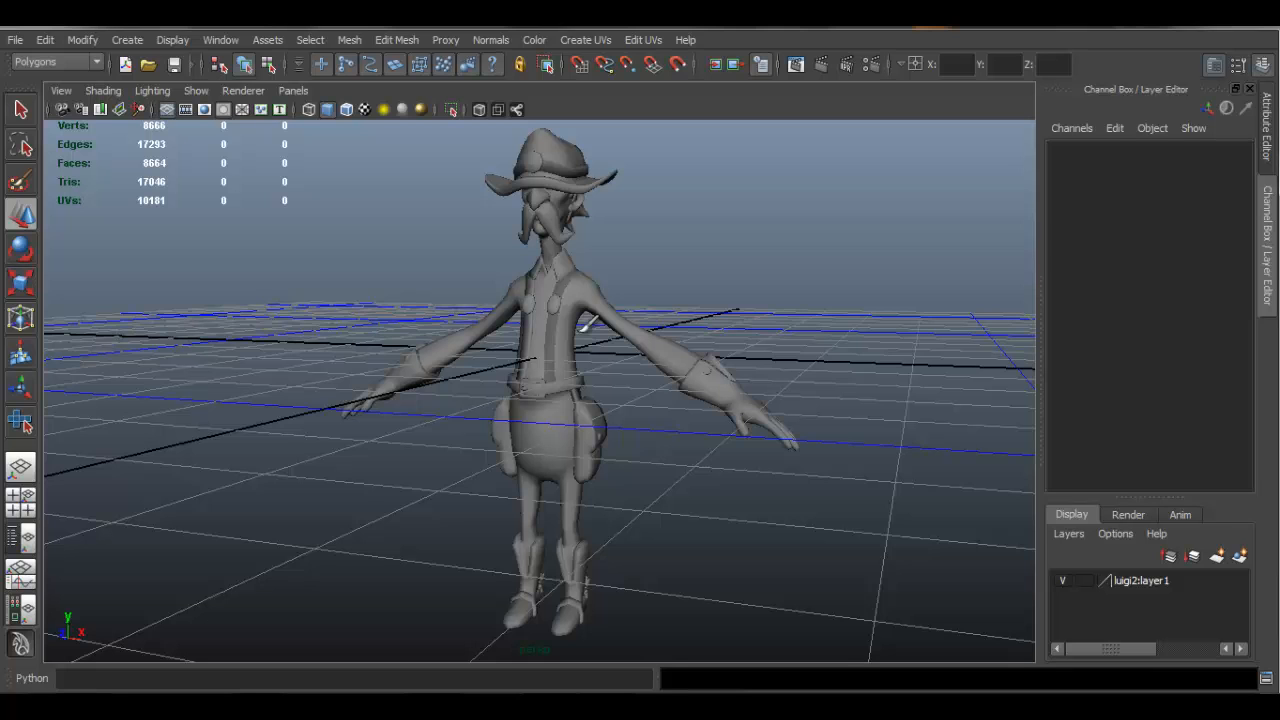
mouse_move(589, 321)
left_mouse_down("alt")
mouse_move(556, 338)
mouse_move(580, 332)
left_mouse_up("alt")
middle_click_drag(575, 335, 556, 337, "alt")
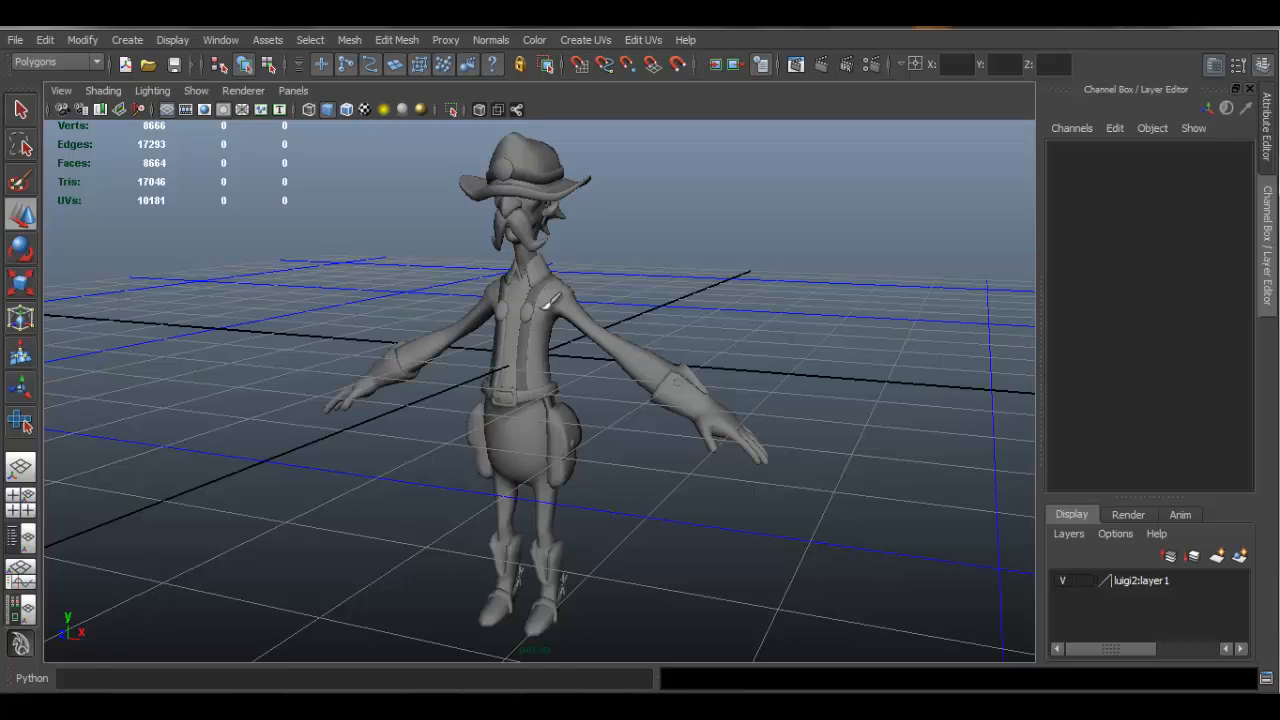
Run Cleanup on the selected character body mesh to select matching polygons, checking for faces with more than 4 sides.
left_click(568, 290)
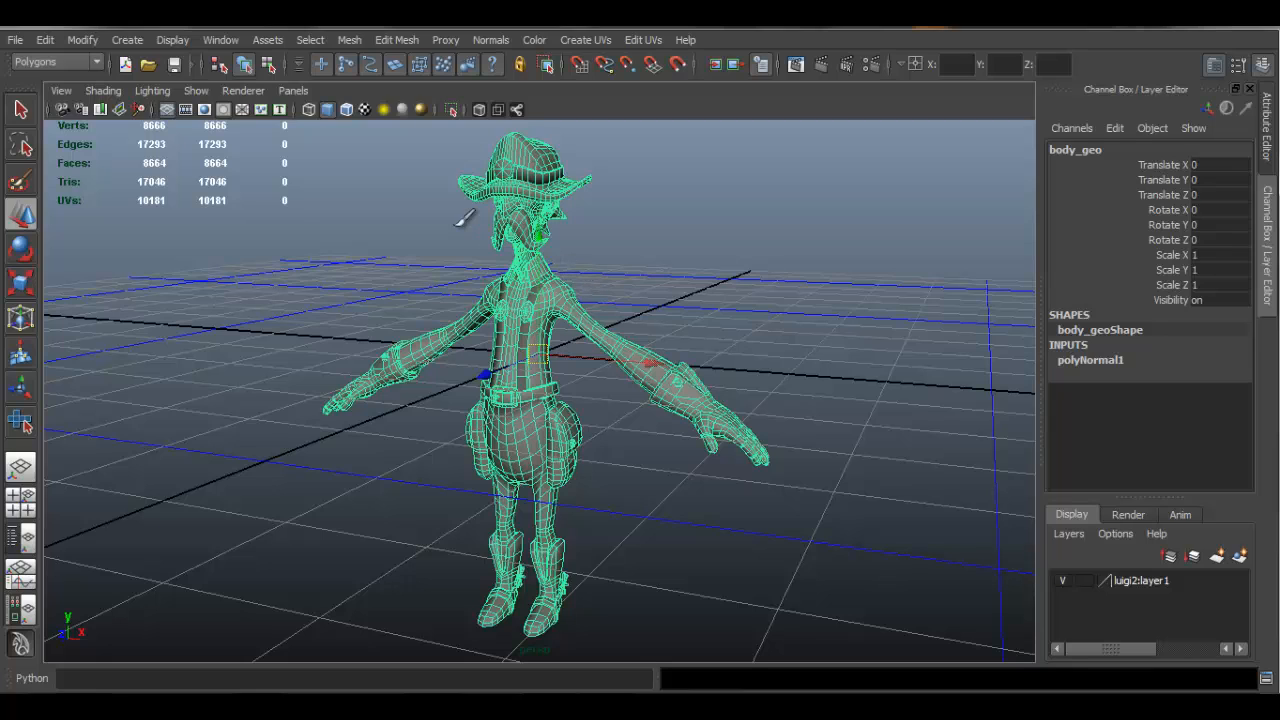
left_click(350, 42)
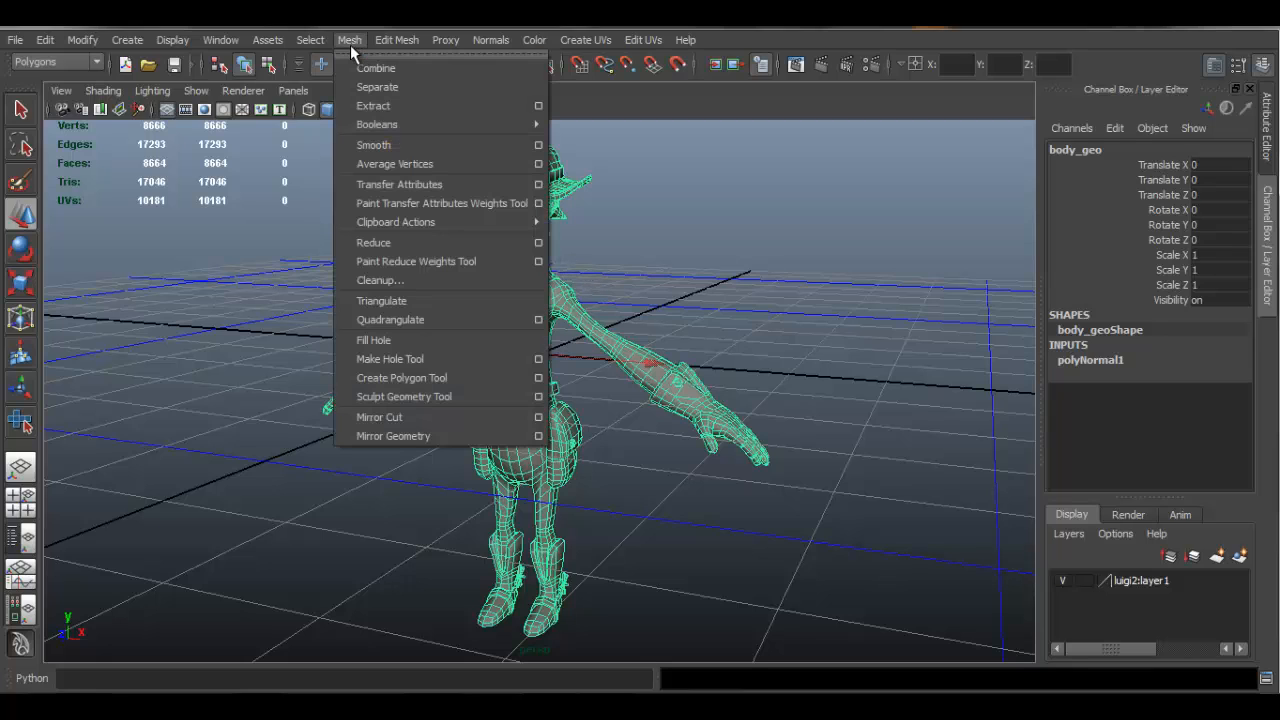
left_click(426, 282)
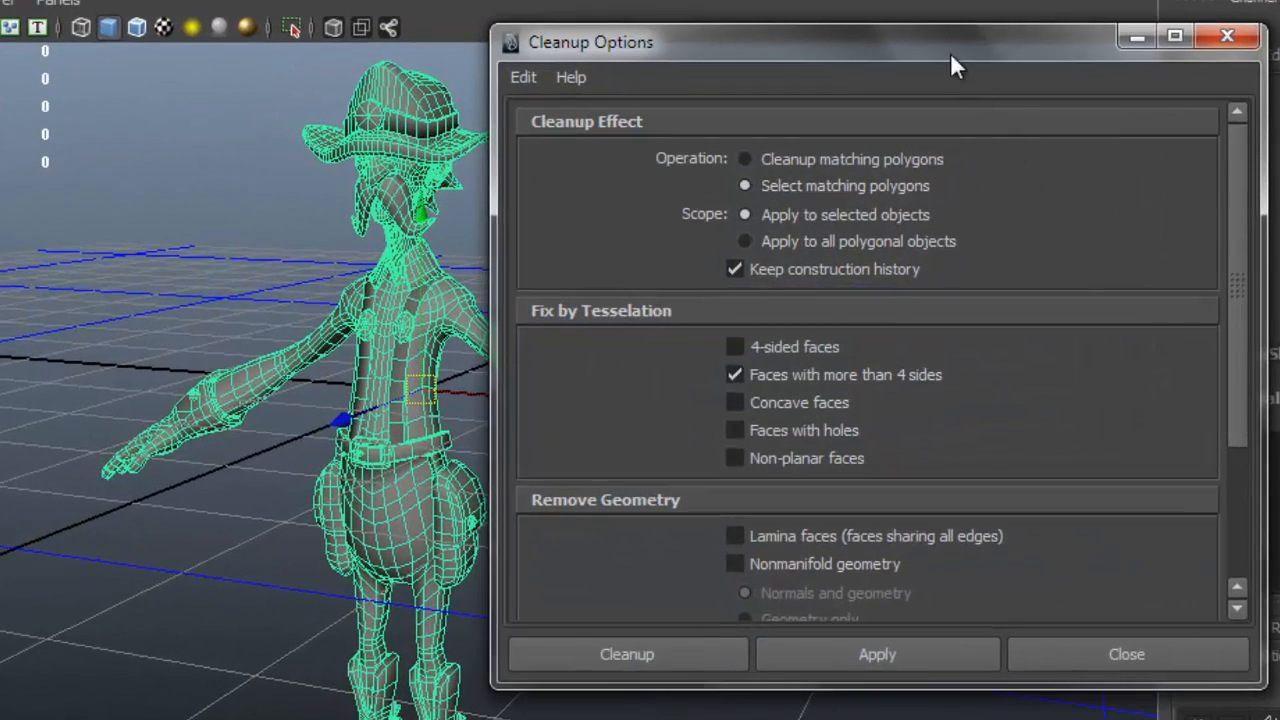
left_click_drag(951, 55, 1072, 16)
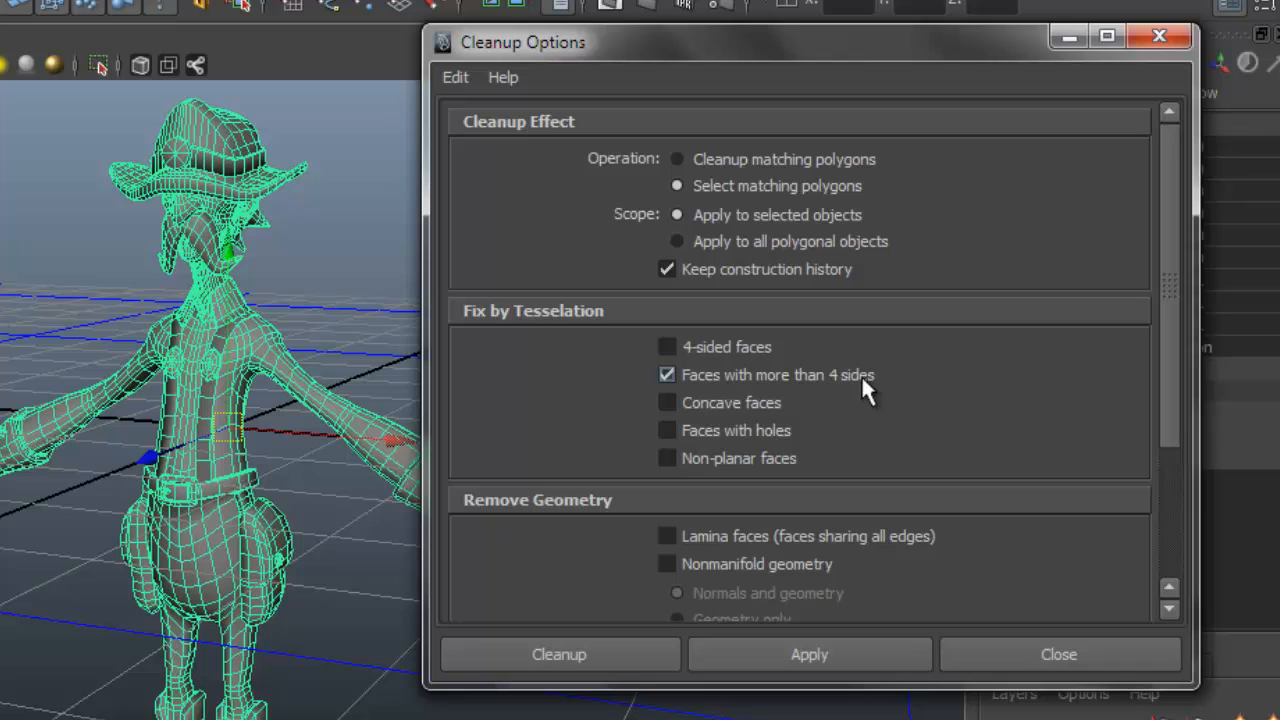
left_click(648, 646)
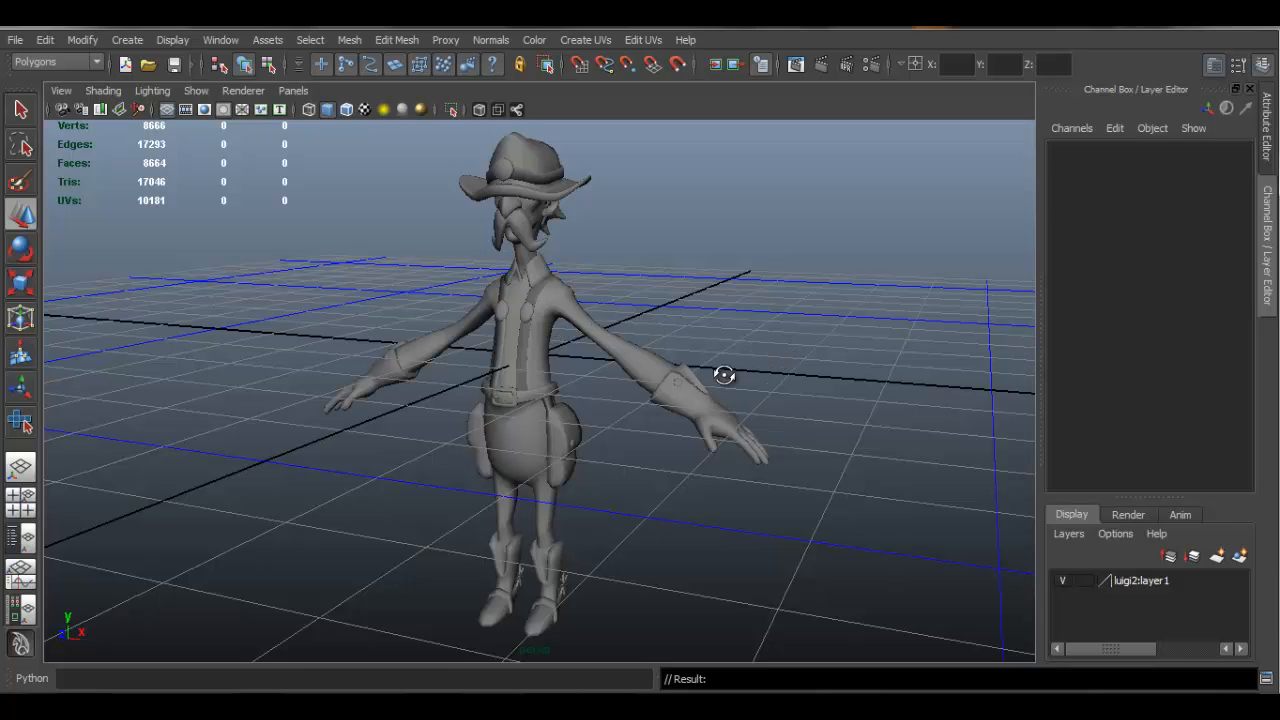
left_click_drag(724, 375, 468, 377, "alt")
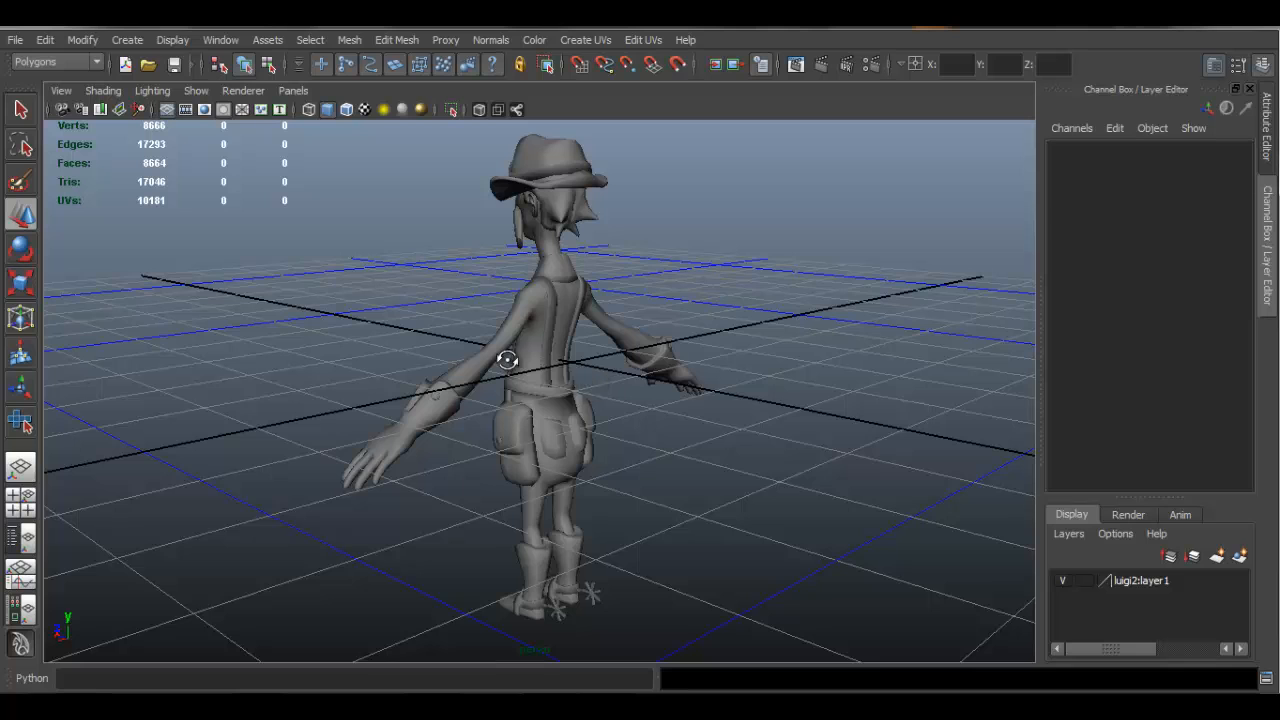
left_click_drag(507, 360, 538, 348, "alt")
left_click_drag(723, 371, 391, 389, "alt")
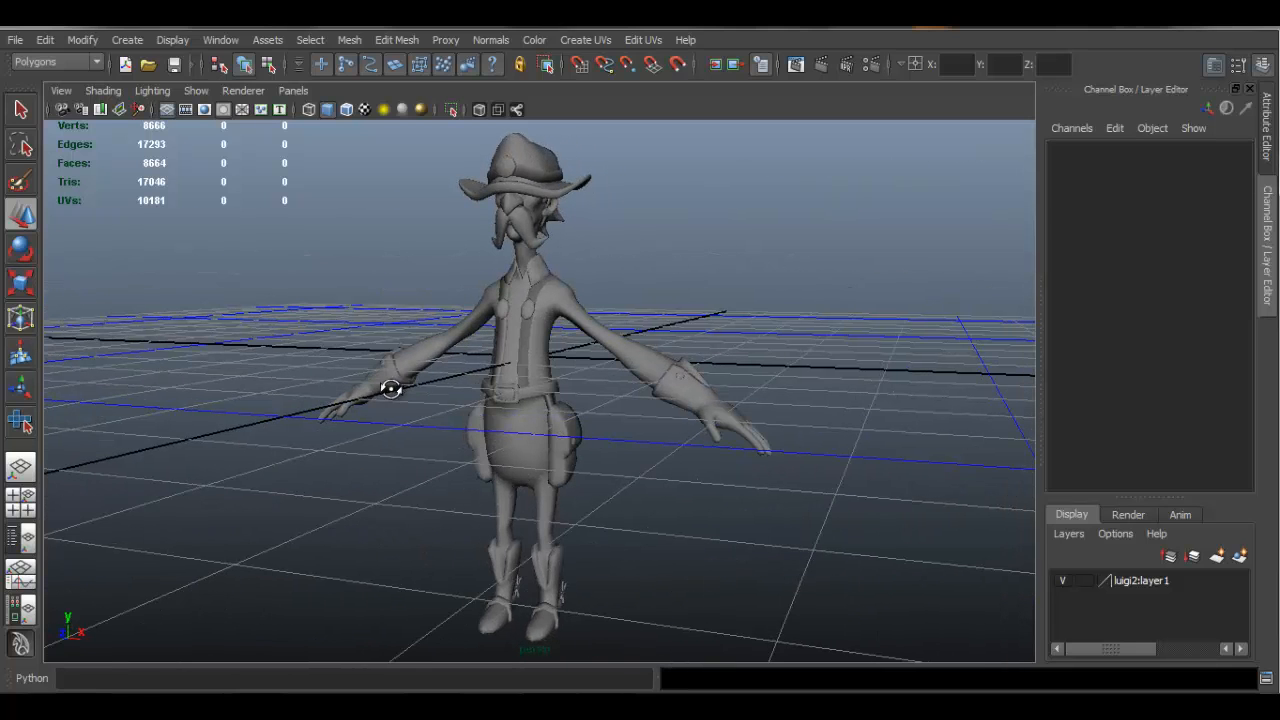
left_click_drag(648, 374, 648, 390, "alt")
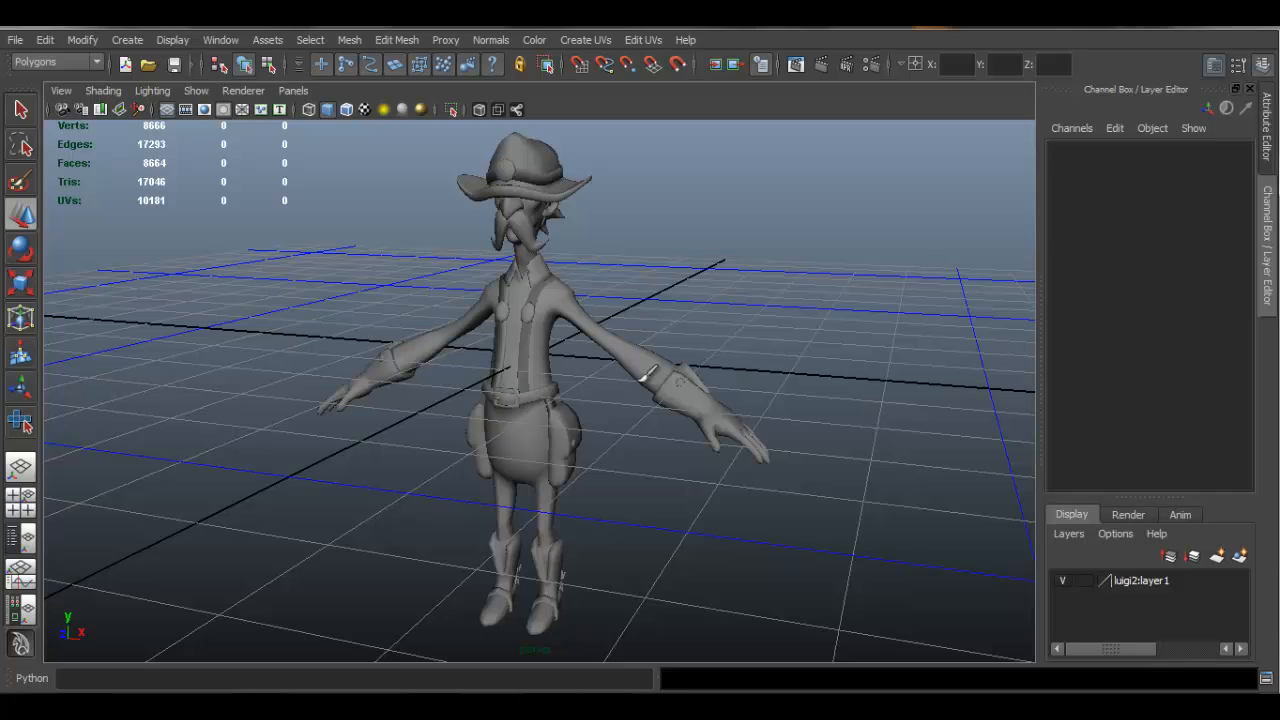
left_click_drag(648, 374, 619, 368, "alt")
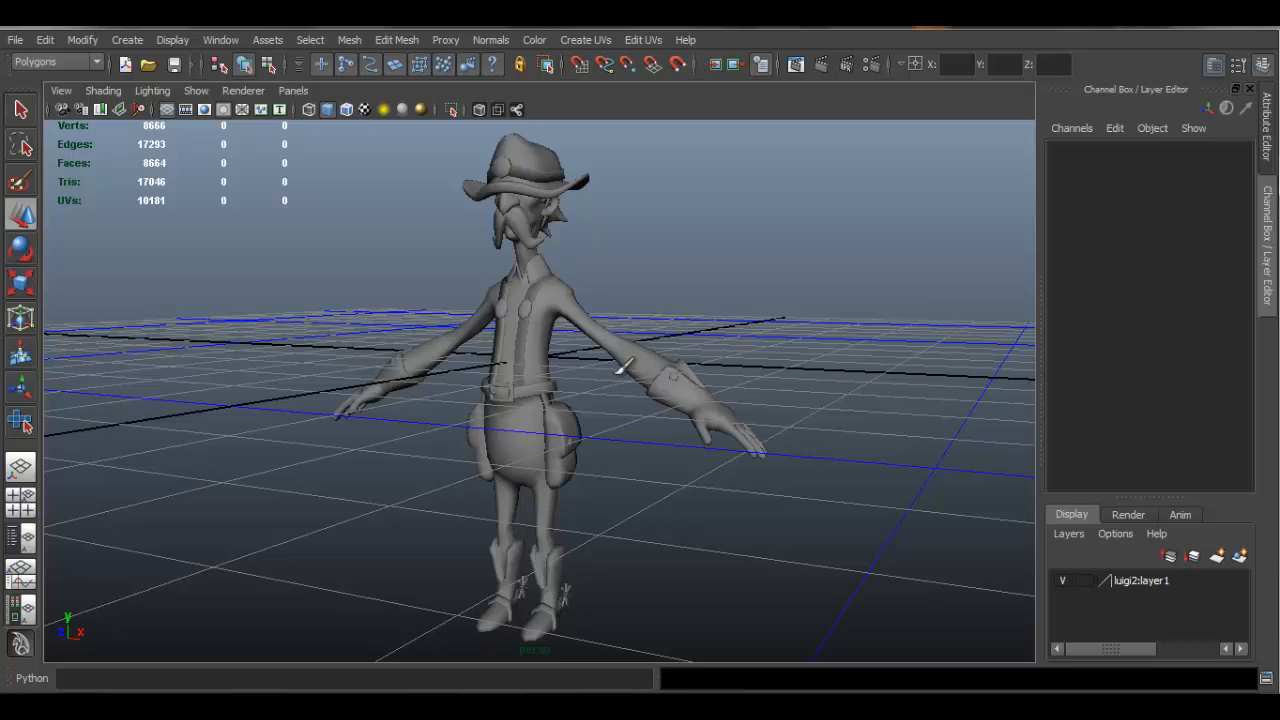
left_click_drag(603, 363, 634, 368, "alt")
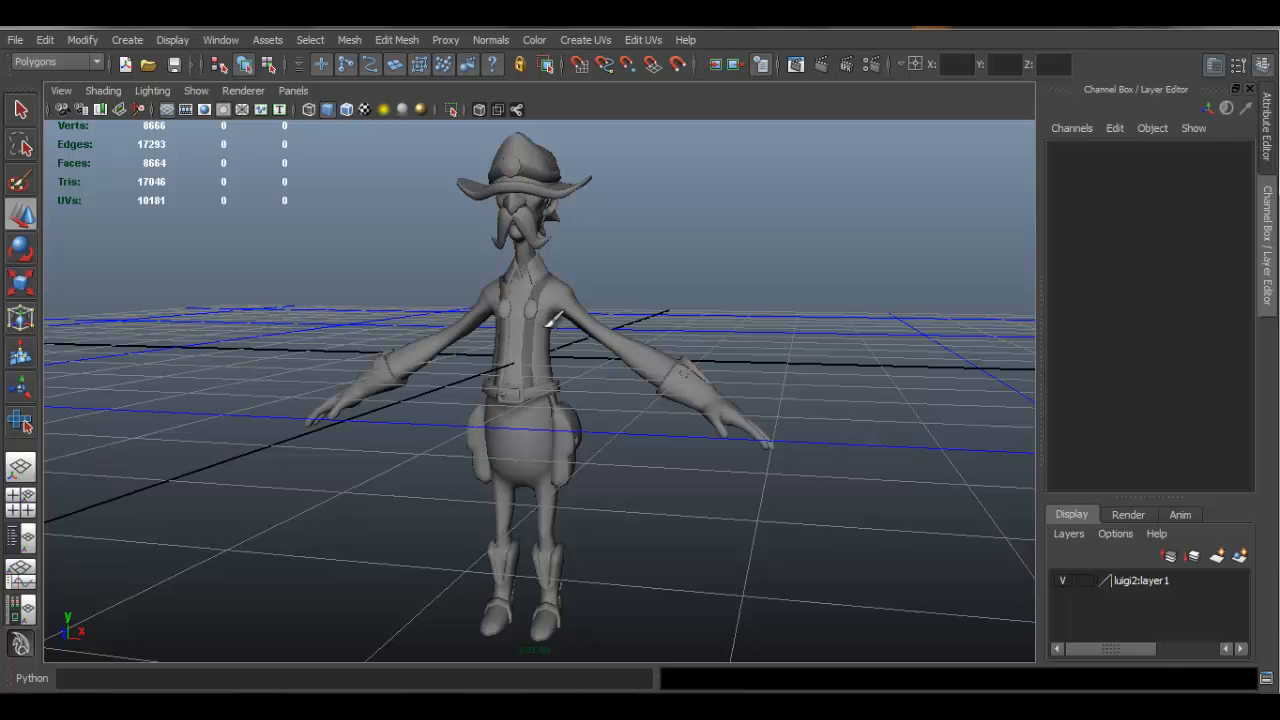
left_click_drag(560, 323, 522, 327, "alt")
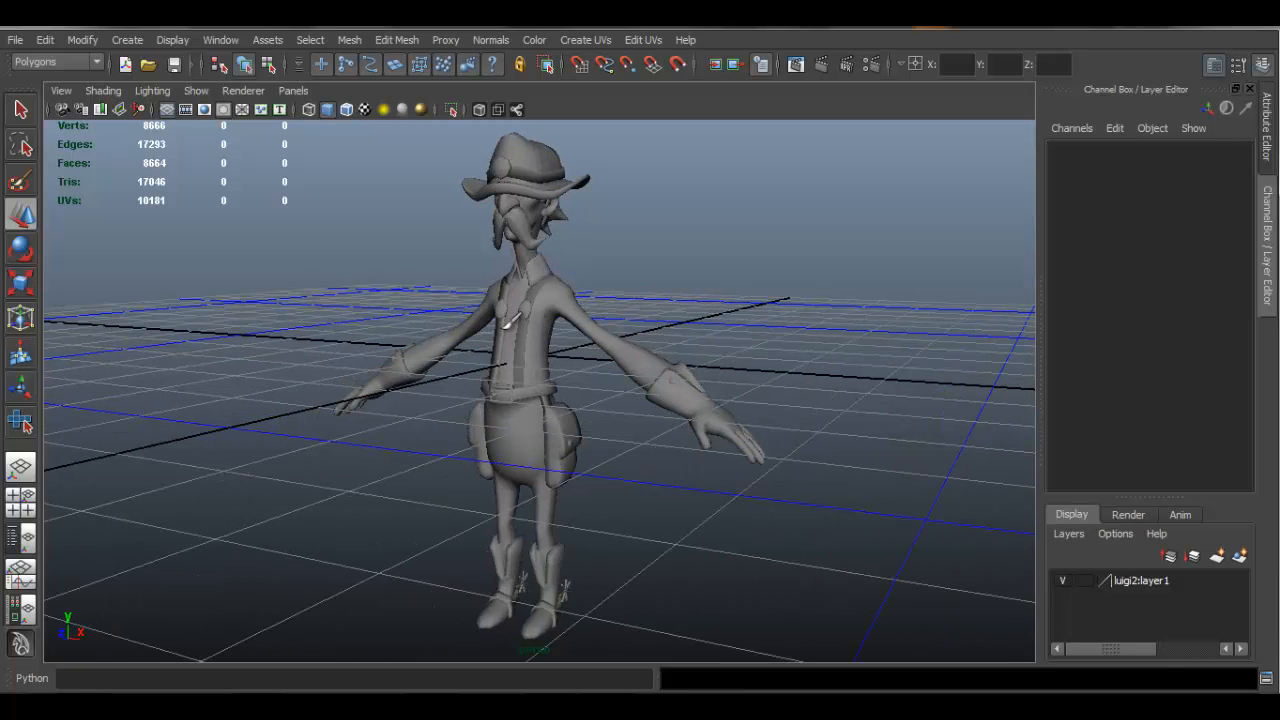
Turn off Two Sided Lighting in the viewport and inspect the character for faces with inverted normals.
left_click(151, 91)
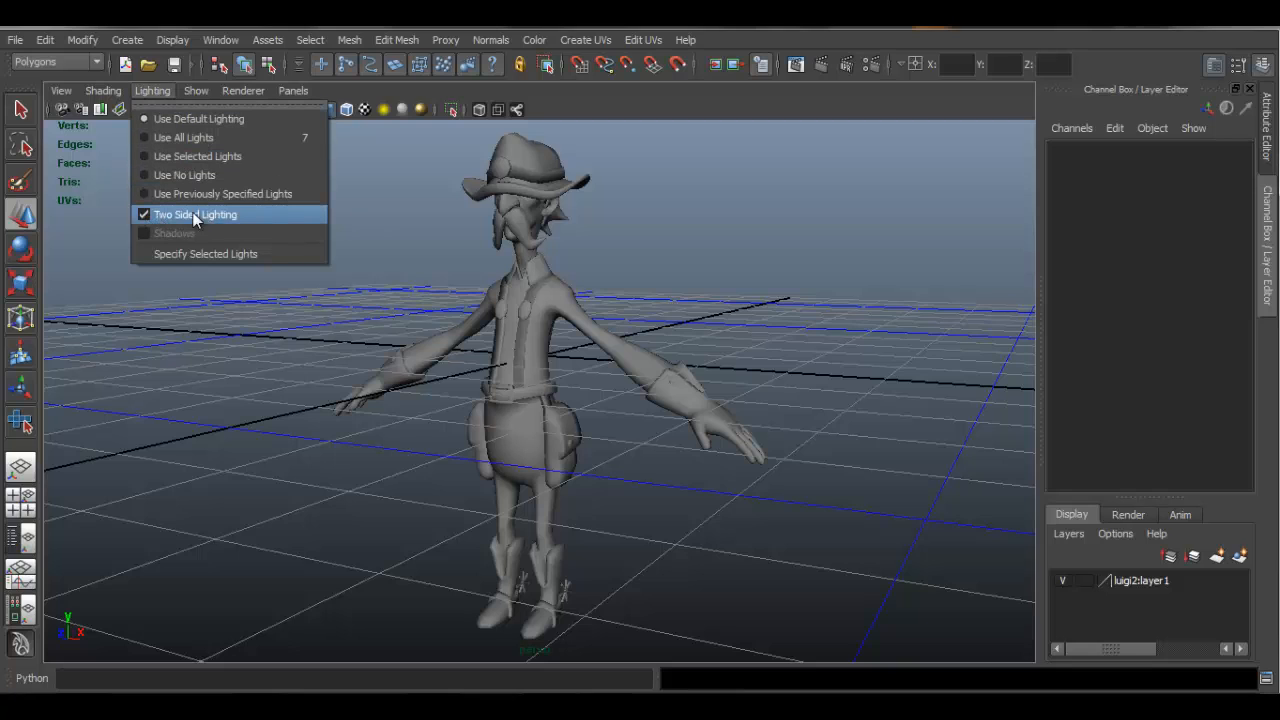
left_click(163, 218)
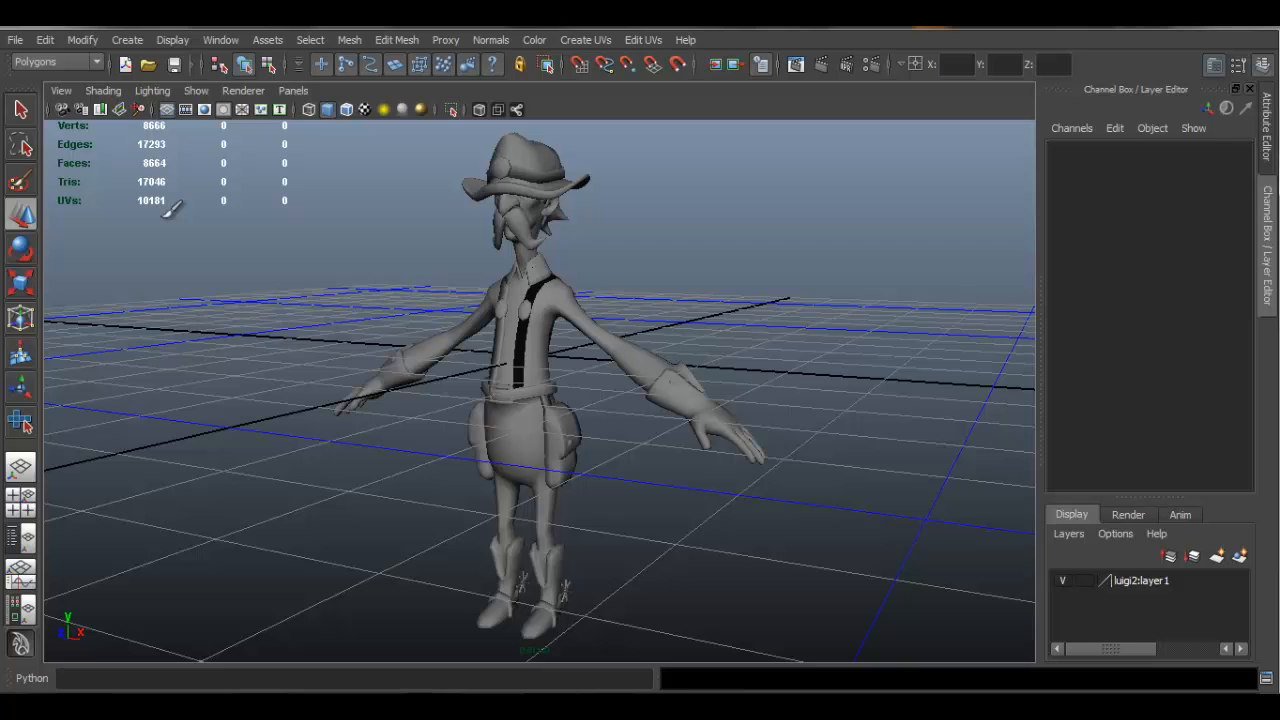
left_click_drag(549, 323, 590, 322, "alt")
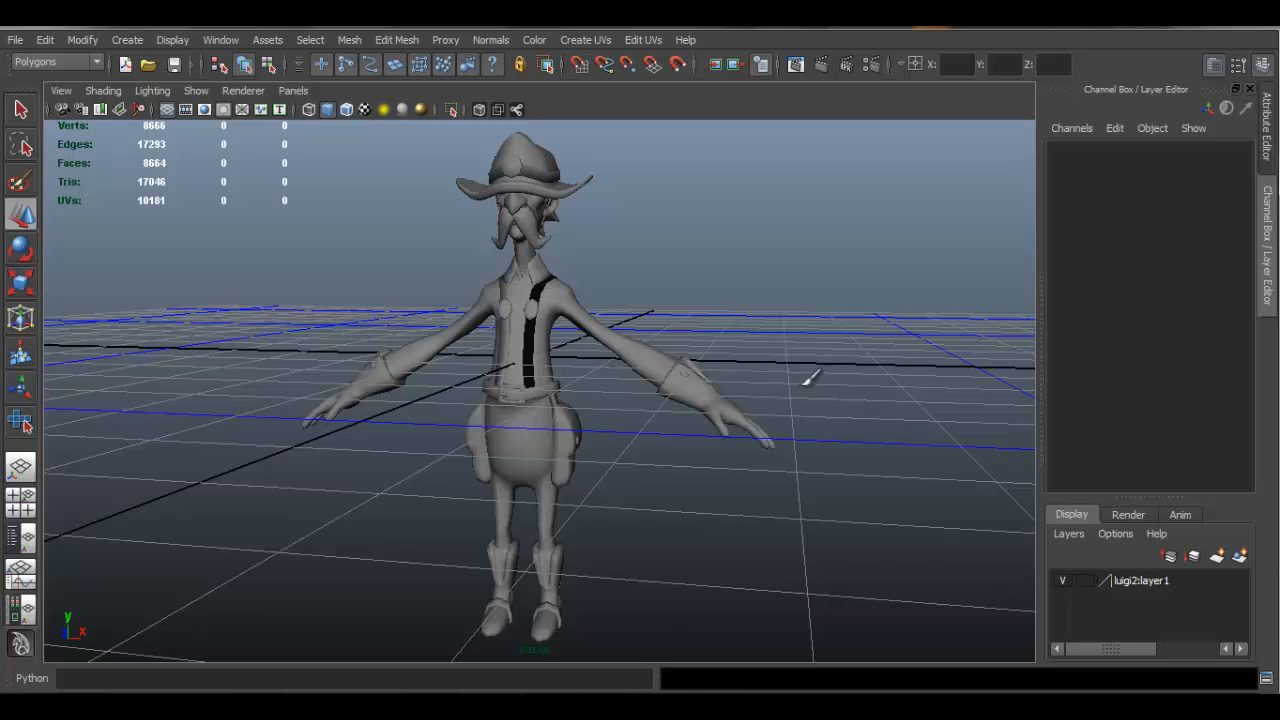
left_click_drag(810, 378, 654, 354, "alt")
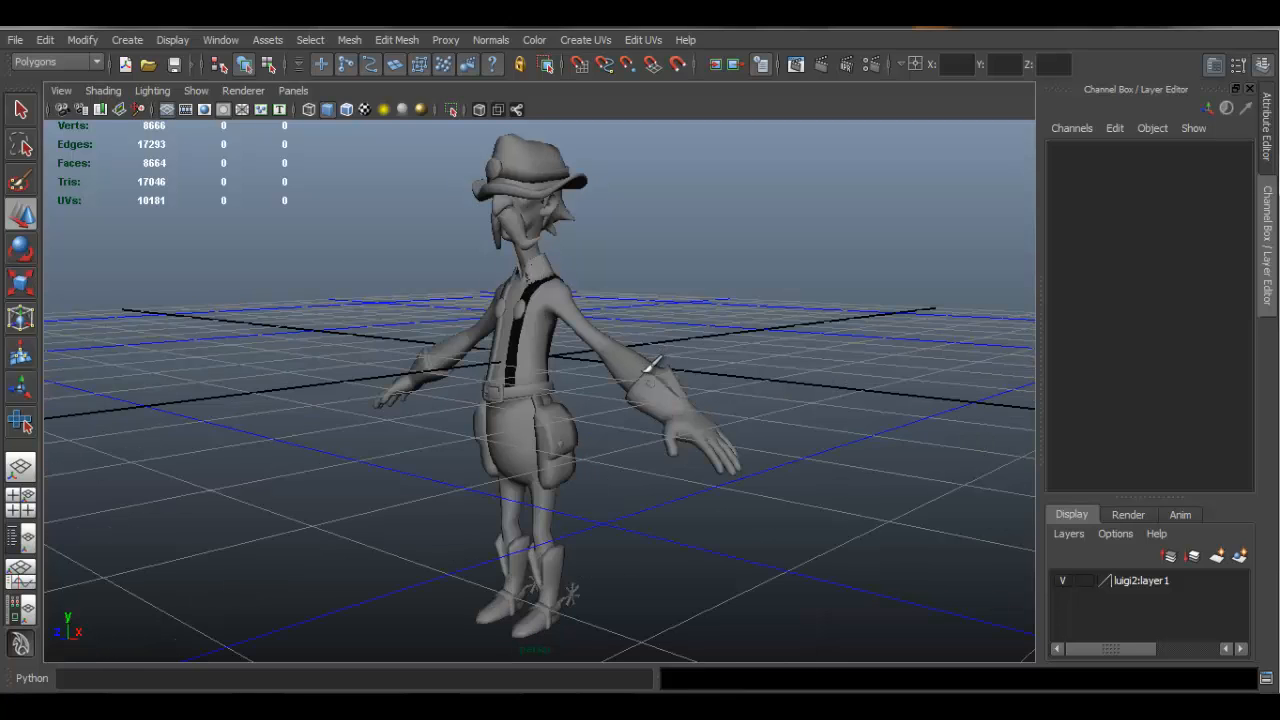
left_click_drag(584, 358, 636, 363, "alt")
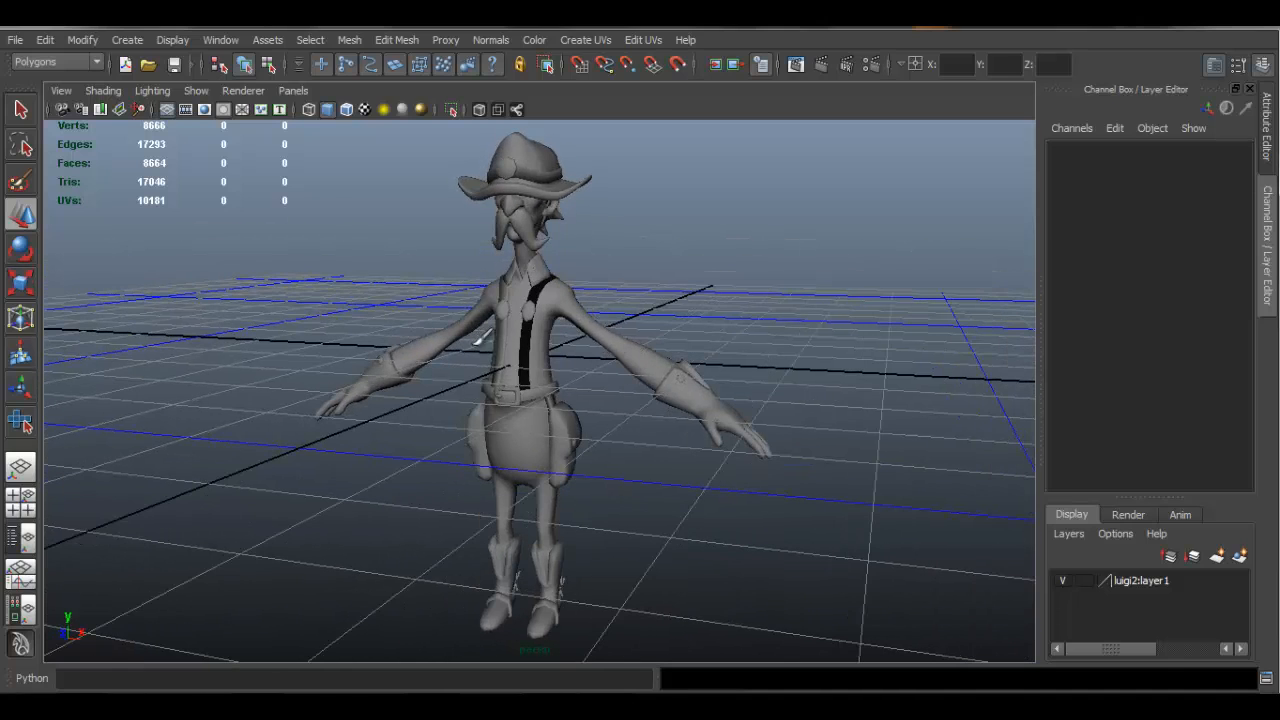
Select all faces of the black suspender strap on the torso, reverse their normals, and return to object selection with nothing selected.
right_click_drag(500, 331, 620, 392, "alt")
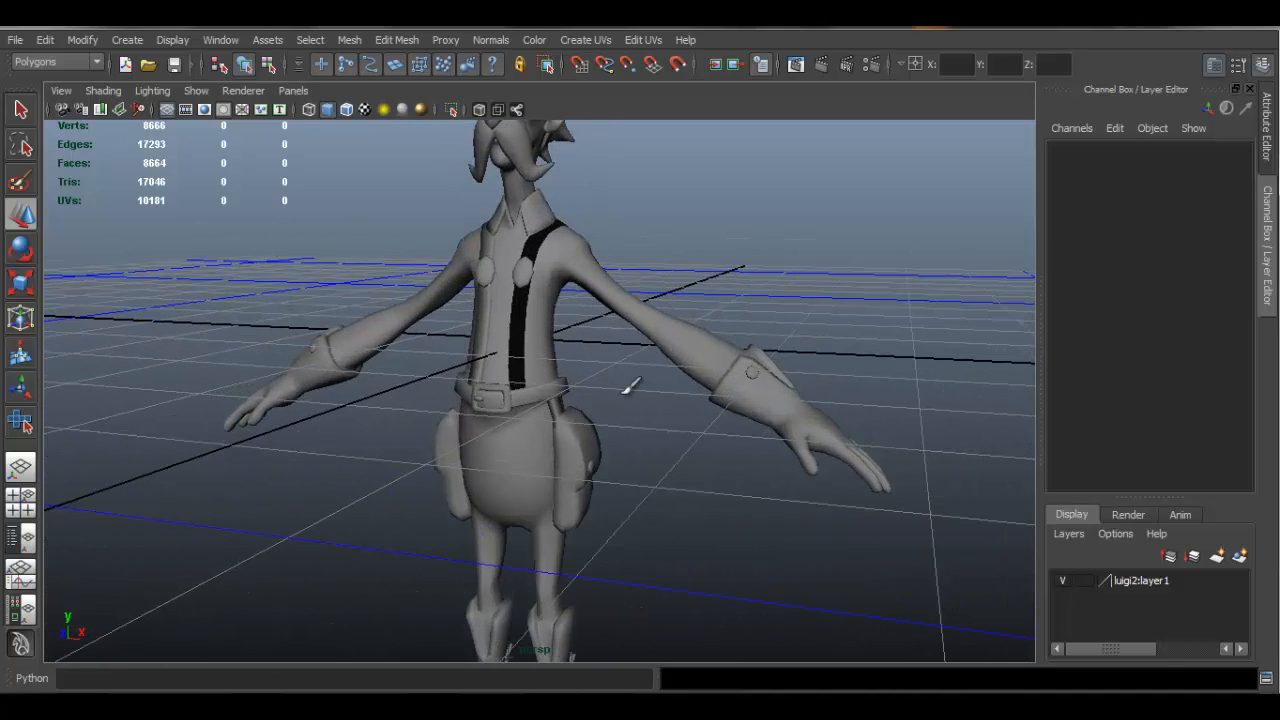
left_click_drag(538, 368, 600, 263, "alt")
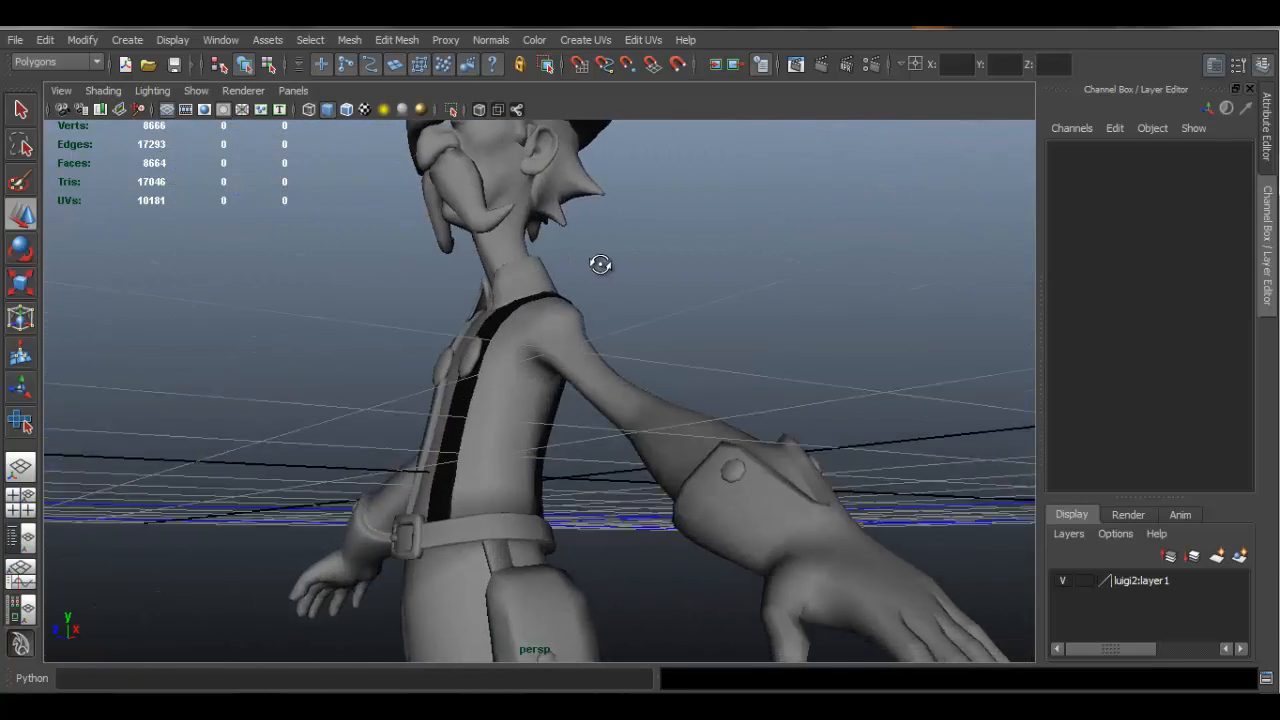
middle_click_drag(600, 263, 669, 351, "alt")
right_click_drag(669, 351, 760, 351, "alt")
middle_click_drag(574, 269, 560, 286, "alt")
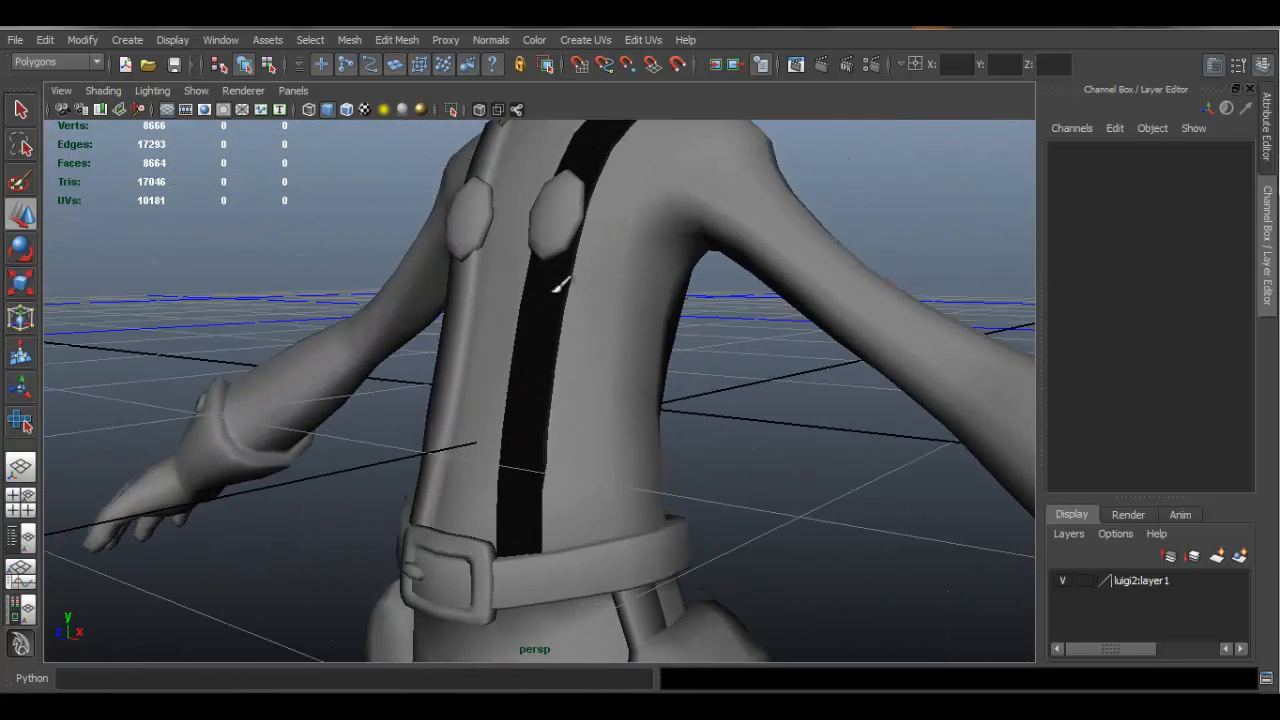
right_click(551, 290)
right_click_drag(554, 320, 554, 323)
double_click(554, 320)
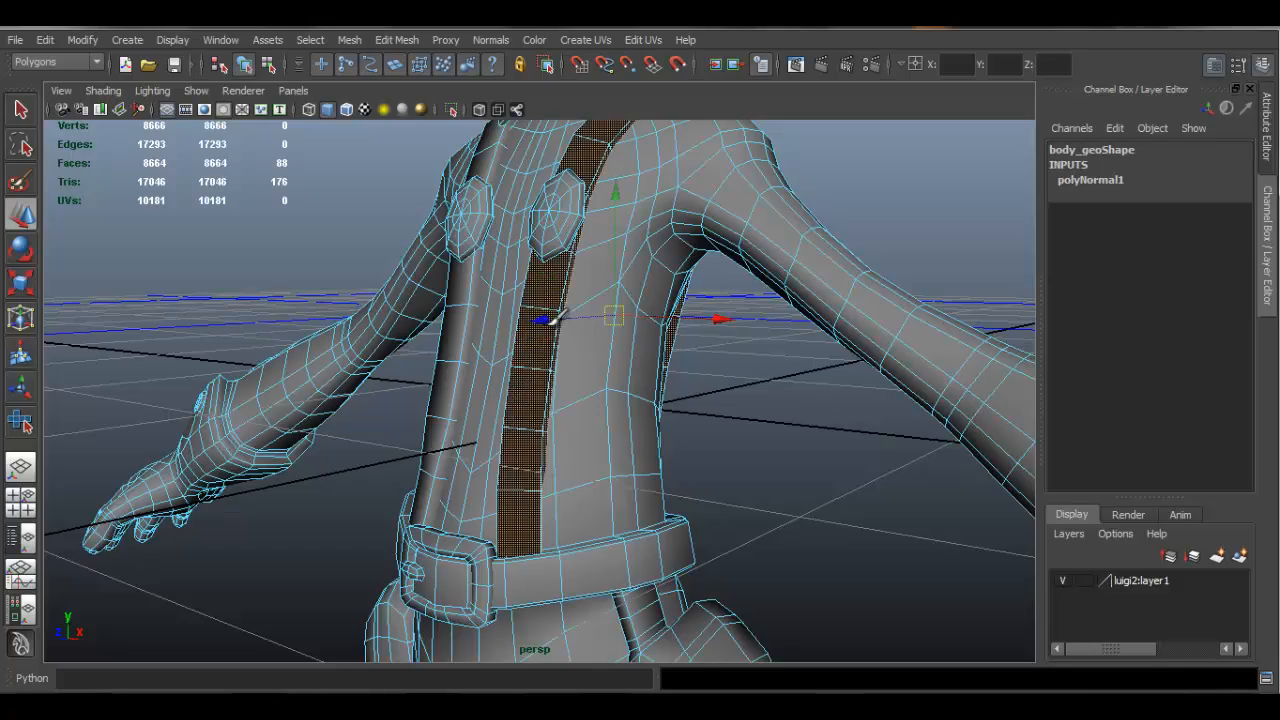
middle_click_drag(823, 257, 780, 351, "alt")
mouse_move(780, 351)
left_mouse_down("alt")
mouse_move(773, 377)
mouse_move(791, 343)
left_mouse_up("alt")
right_click_drag(791, 343, 800, 330, "alt")
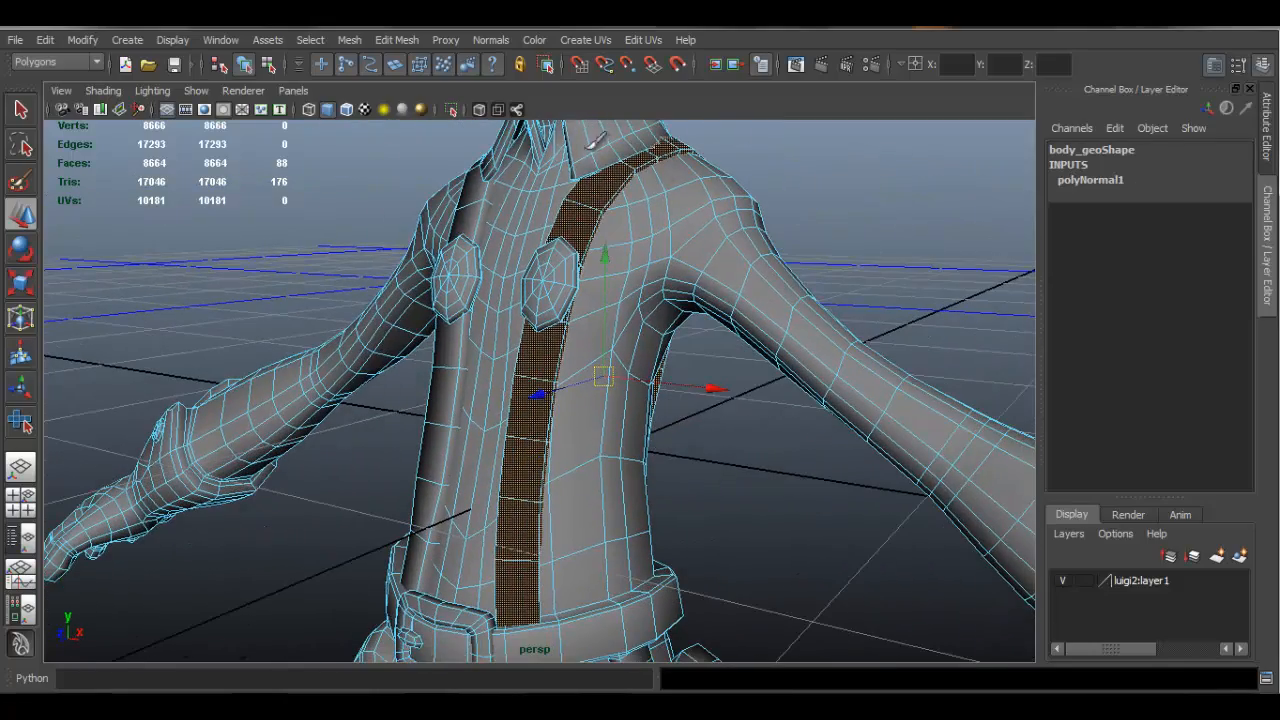
left_click(485, 42)
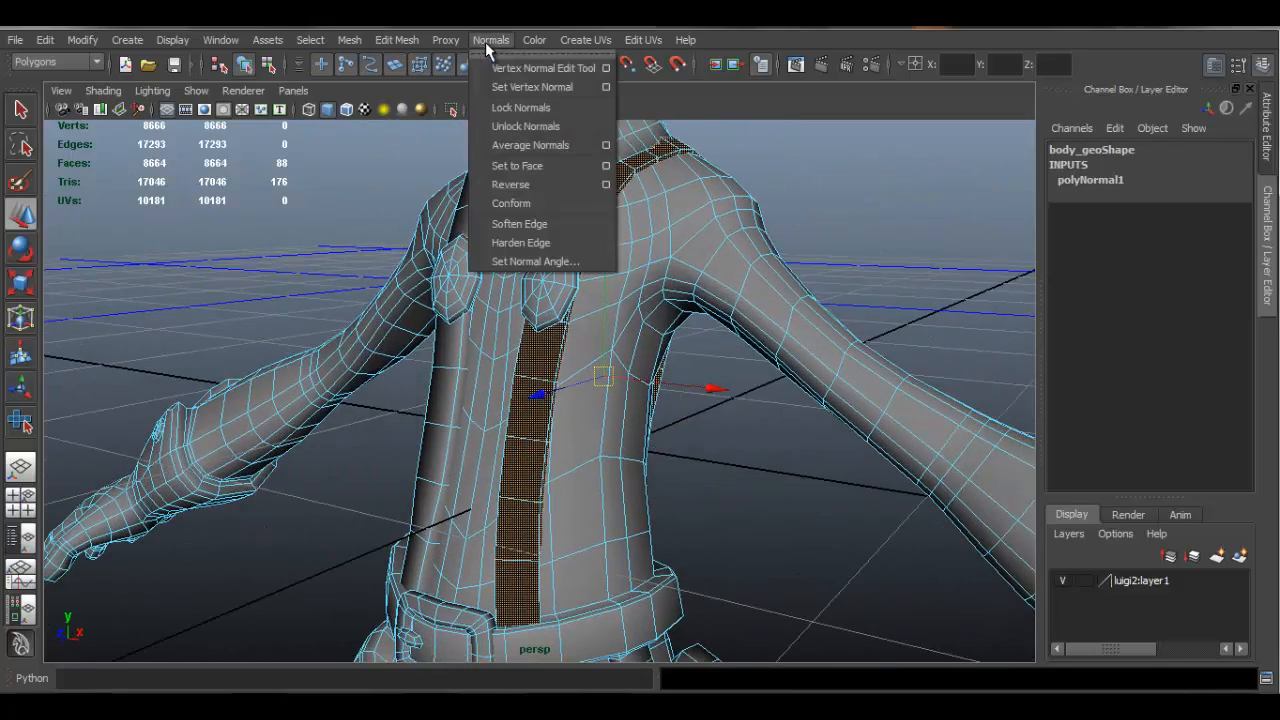
left_click(548, 186)
right_click_drag(605, 184, 700, 165)
left_click(857, 306)
right_click_drag(857, 306, 474, 289, "alt")
middle_click_drag(474, 289, 537, 263, "alt")
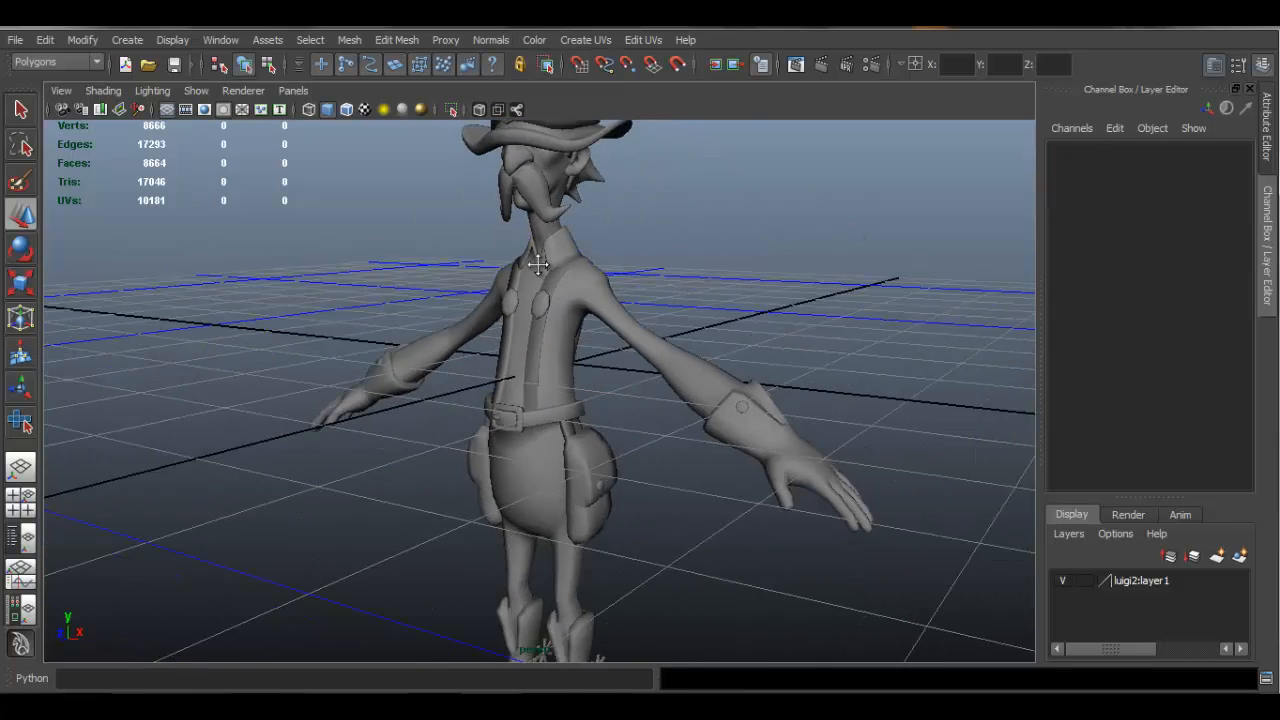
Select the character body mesh and lower its pivot vertically to the height of the boots with point snapping enabled.
mouse_move(537, 263)
left_mouse_down("alt")
mouse_move(632, 259)
mouse_move(529, 271)
left_mouse_up("alt")
right_click_drag(529, 271, 460, 278, "alt")
mouse_move(549, 283)
left_mouse_down("alt")
mouse_move(503, 297)
mouse_move(542, 285)
mouse_move(560, 295)
left_mouse_up("alt")
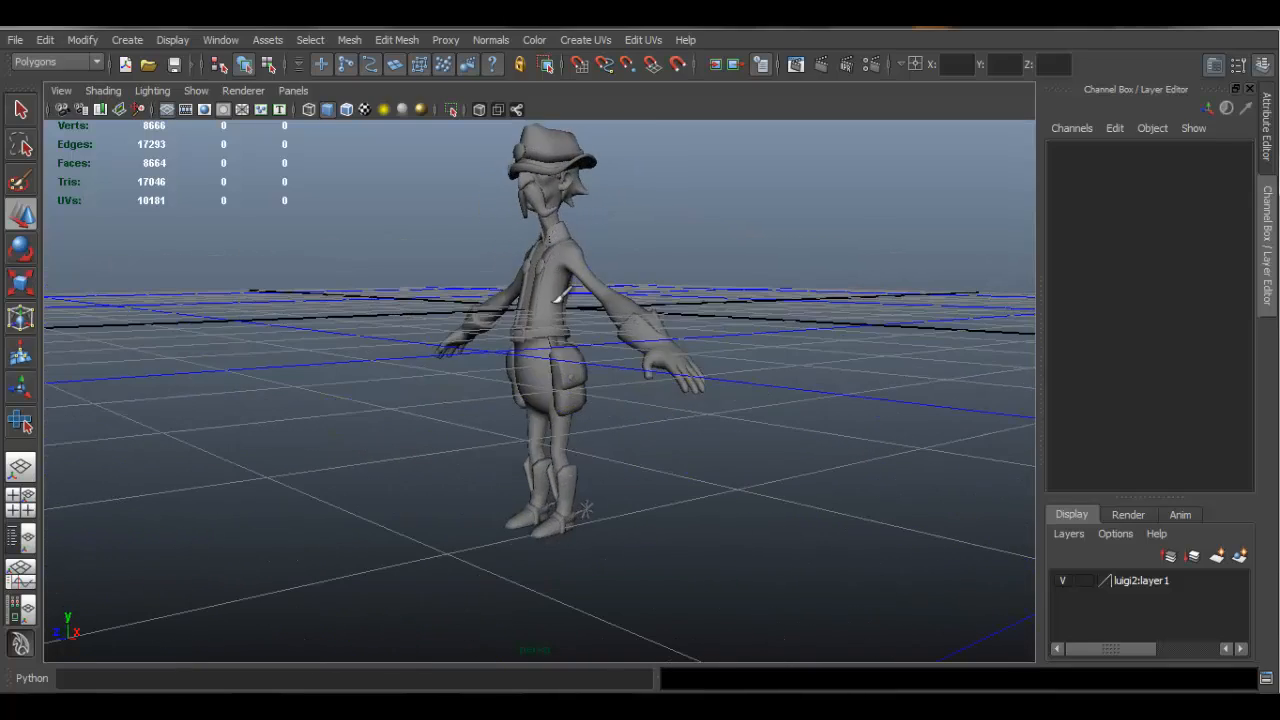
left_click(556, 302)
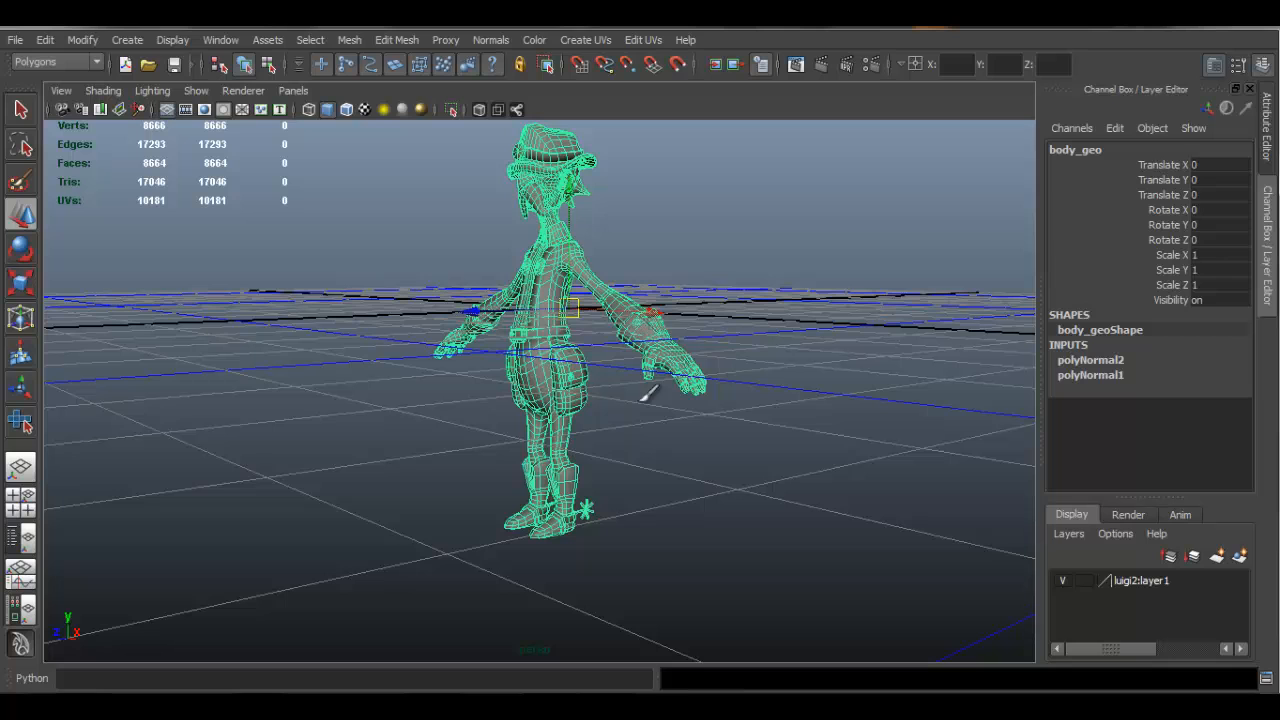
left_click_drag(593, 410, 600, 341, "alt")
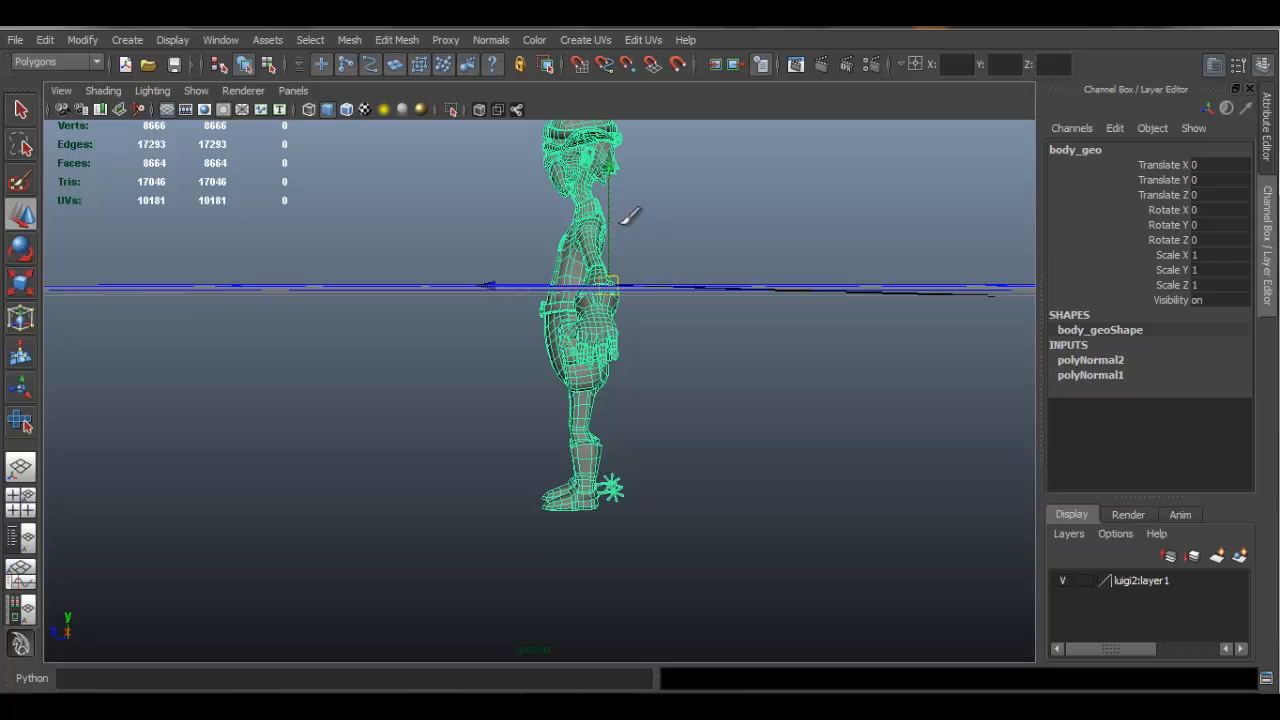
left_click_drag(623, 214, 641, 369, "alt")
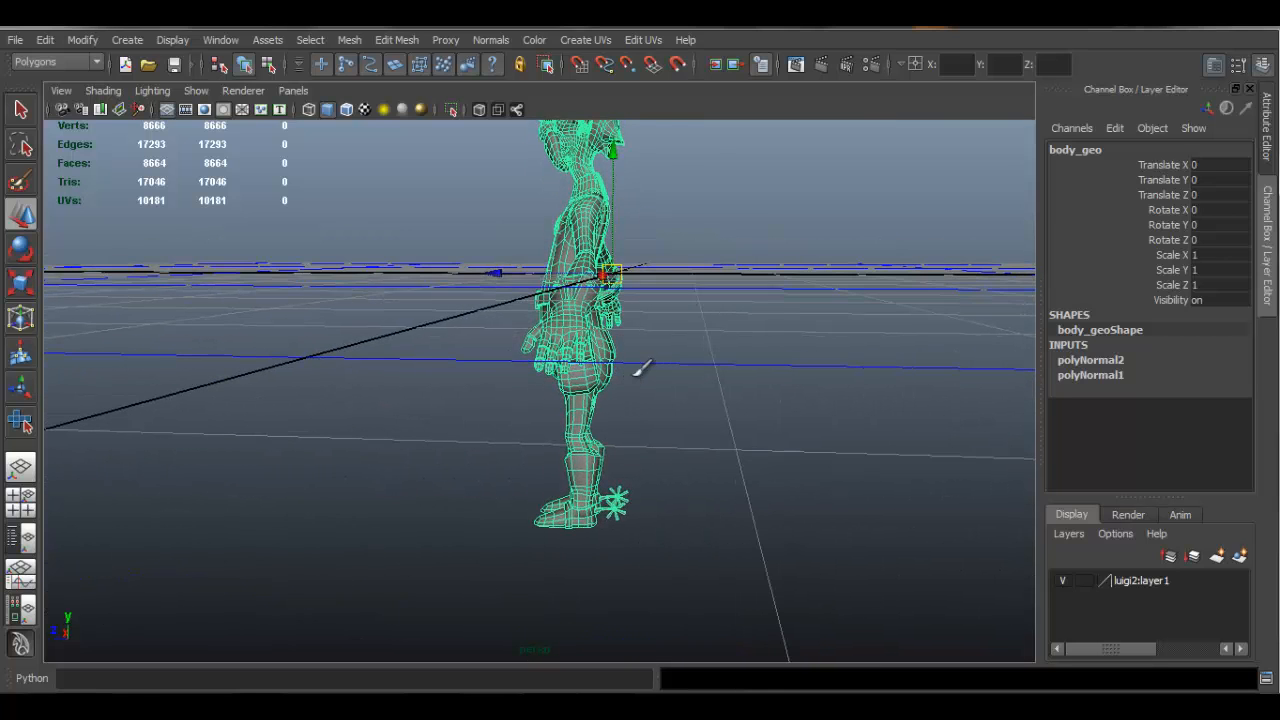
key("Insert")
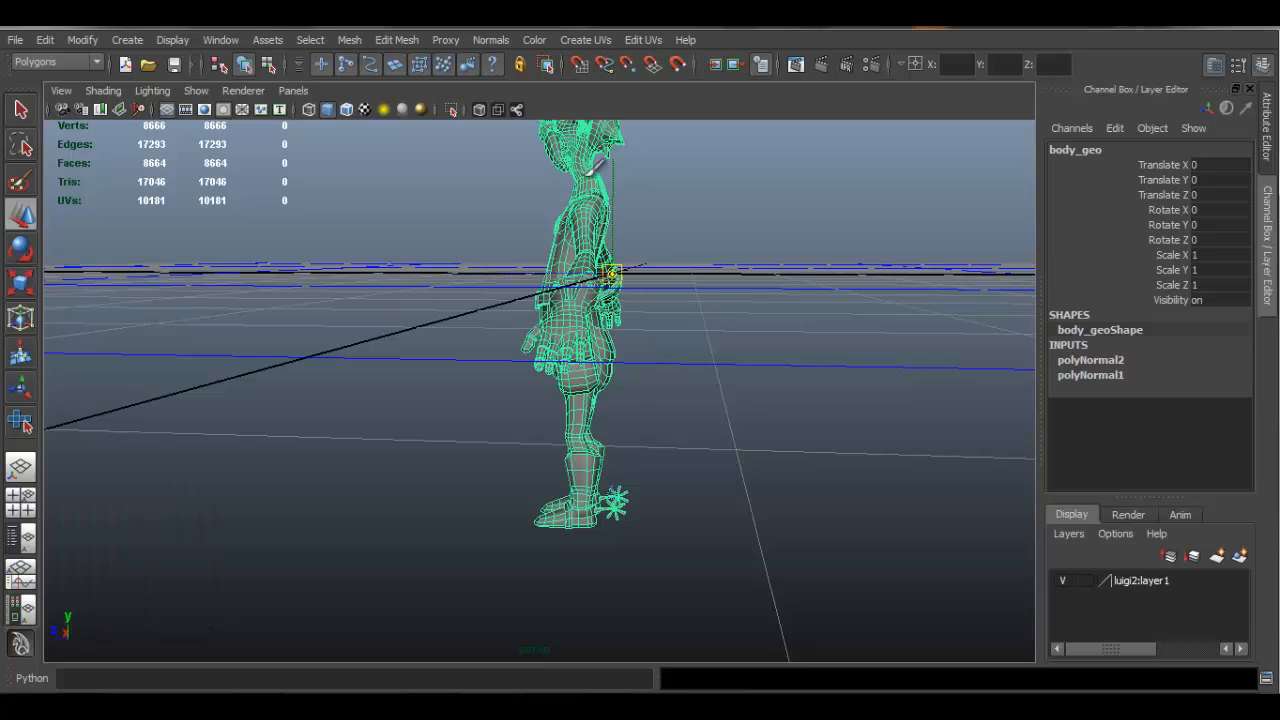
left_click(627, 68)
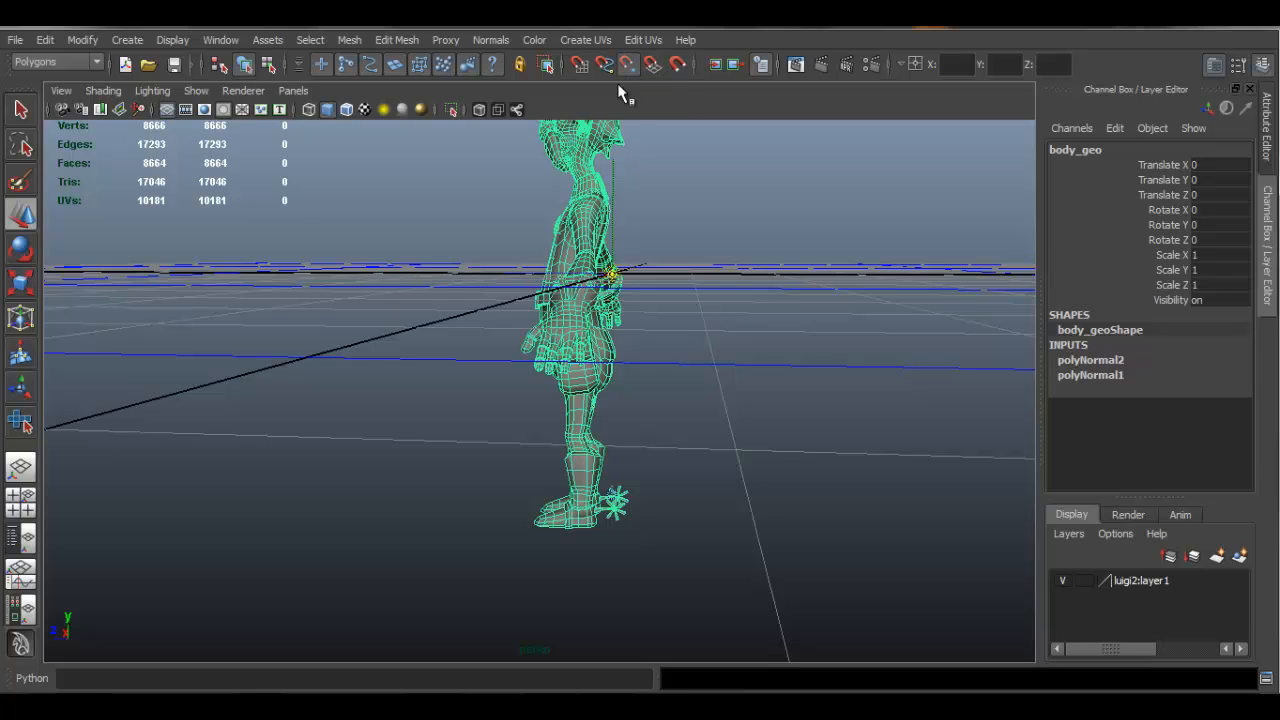
left_click_drag(617, 182, 638, 511)
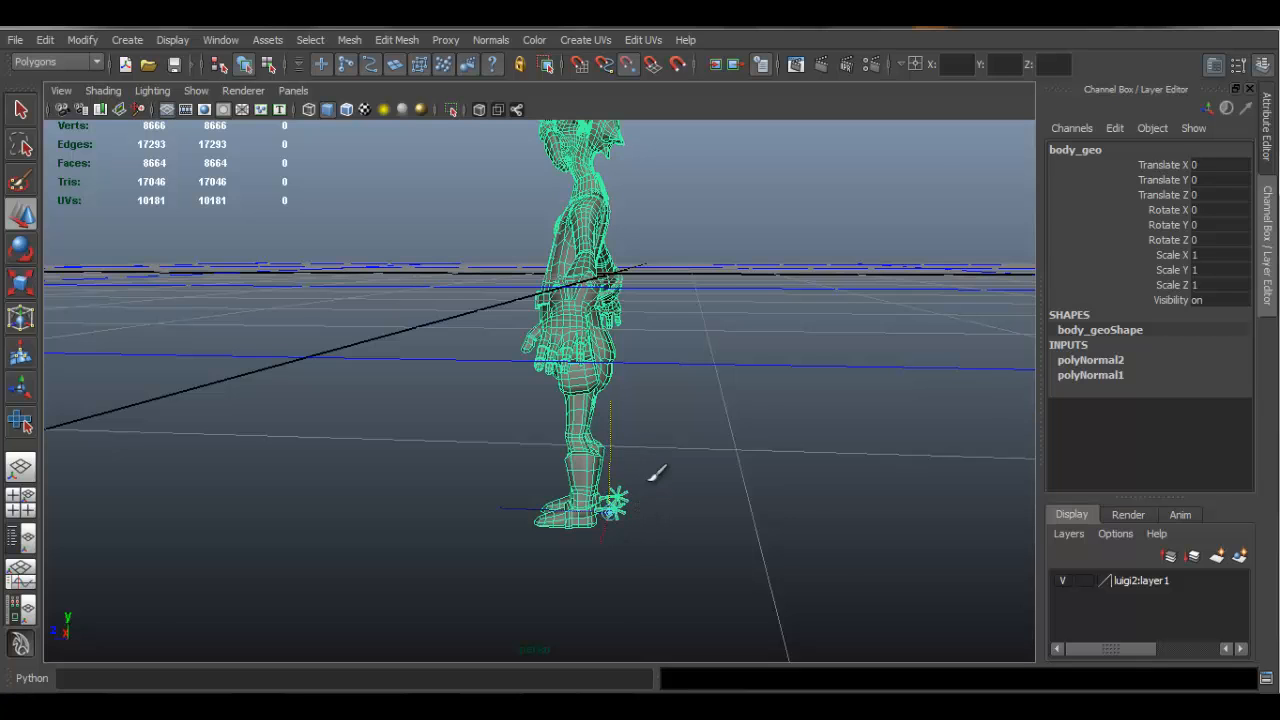
Refine the pivot's height so it sits level with the boot soles between the feet, and leave pivot editing.
middle_click_drag(557, 459, 557, 309, "alt")
right_click_drag(557, 309, 863, 457, "alt")
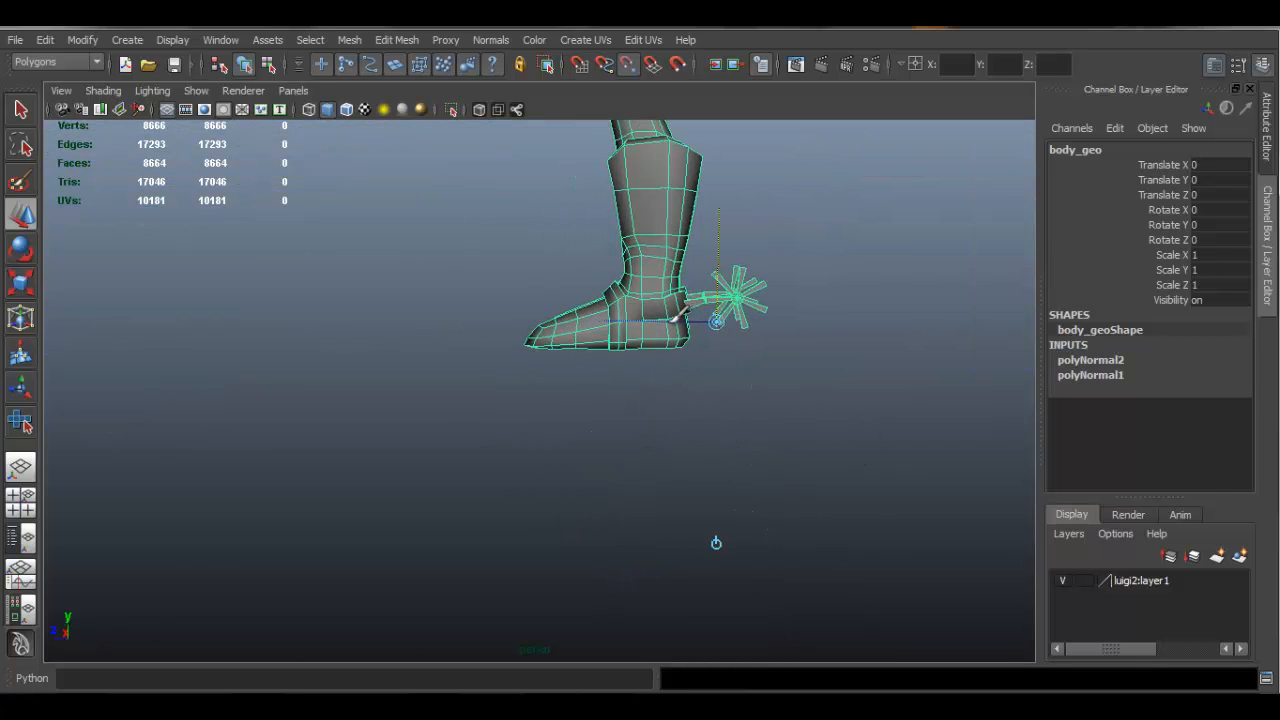
left_click_drag(604, 364, 830, 381, "alt")
right_click_drag(677, 306, 960, 392, "alt")
middle_click_drag(718, 270, 706, 314, "alt")
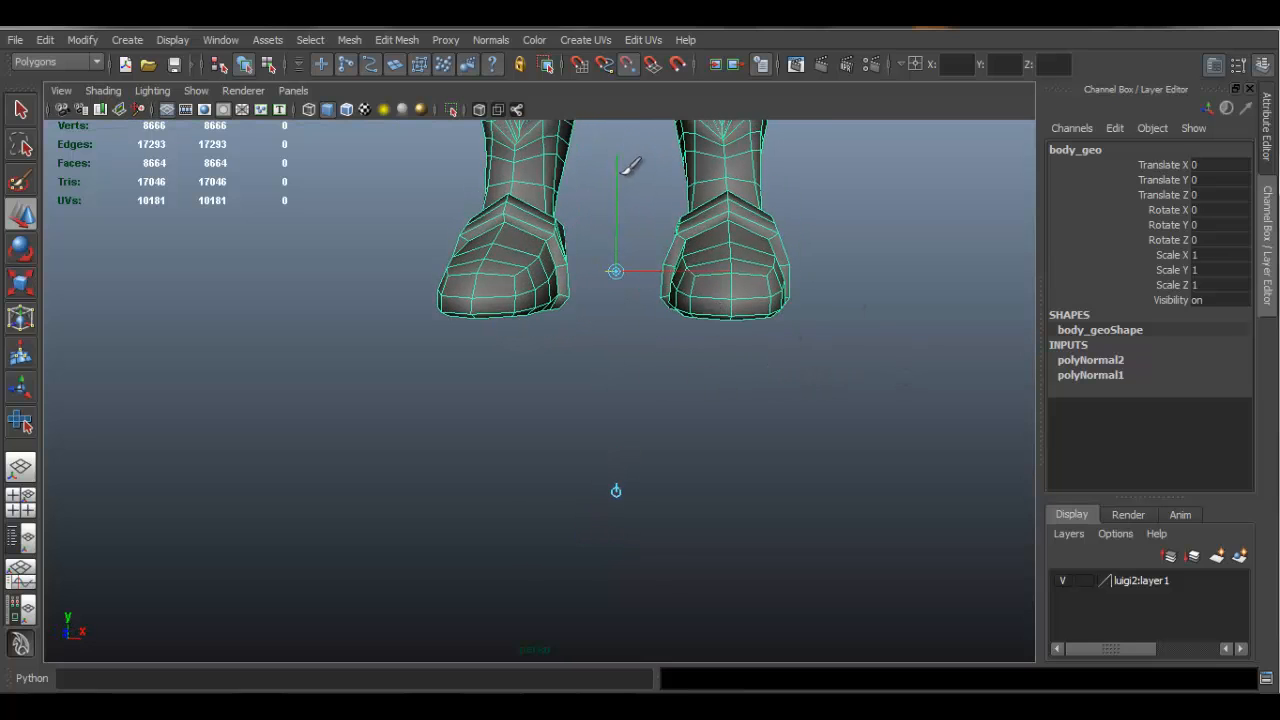
left_click_drag(631, 157, 652, 443)
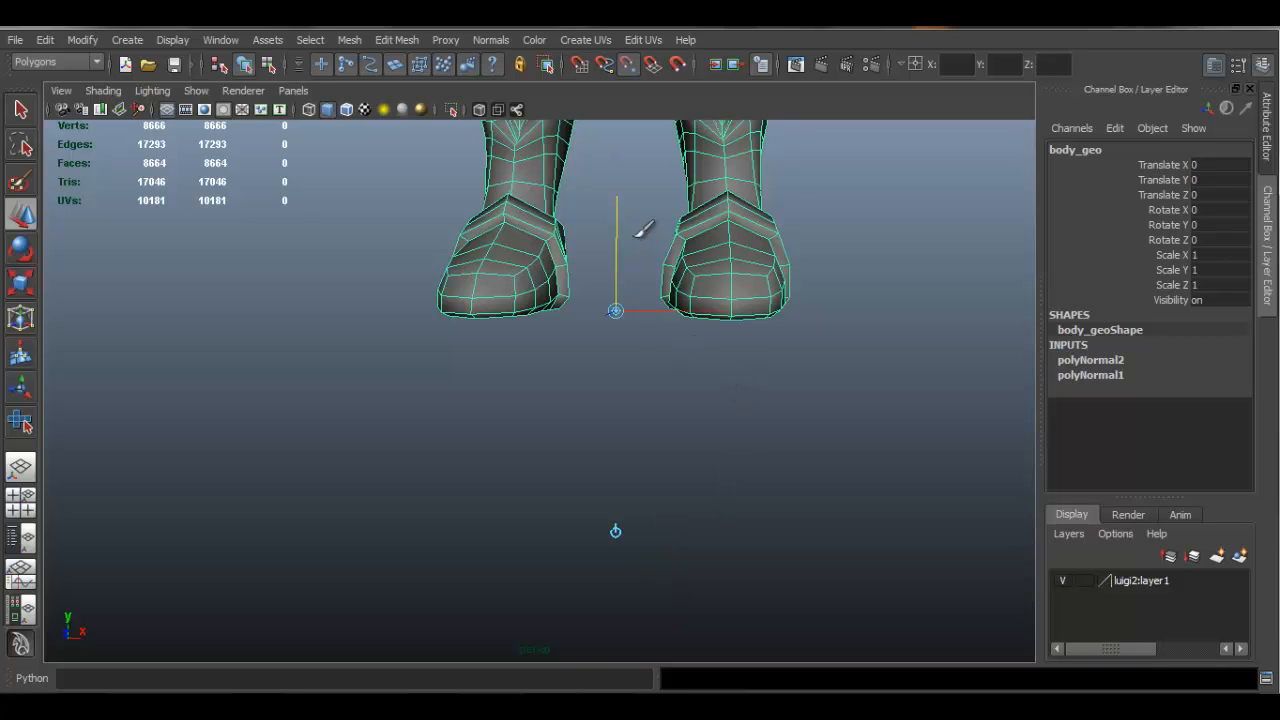
left_click_drag(617, 244, 644, 599)
mouse_move(846, 460)
left_mouse_down("alt")
mouse_move(709, 460)
mouse_move(831, 464)
left_mouse_up("alt")
left_click_drag(797, 343, 805, 402, "alt")
right_click_drag(823, 374, 691, 198, "alt")
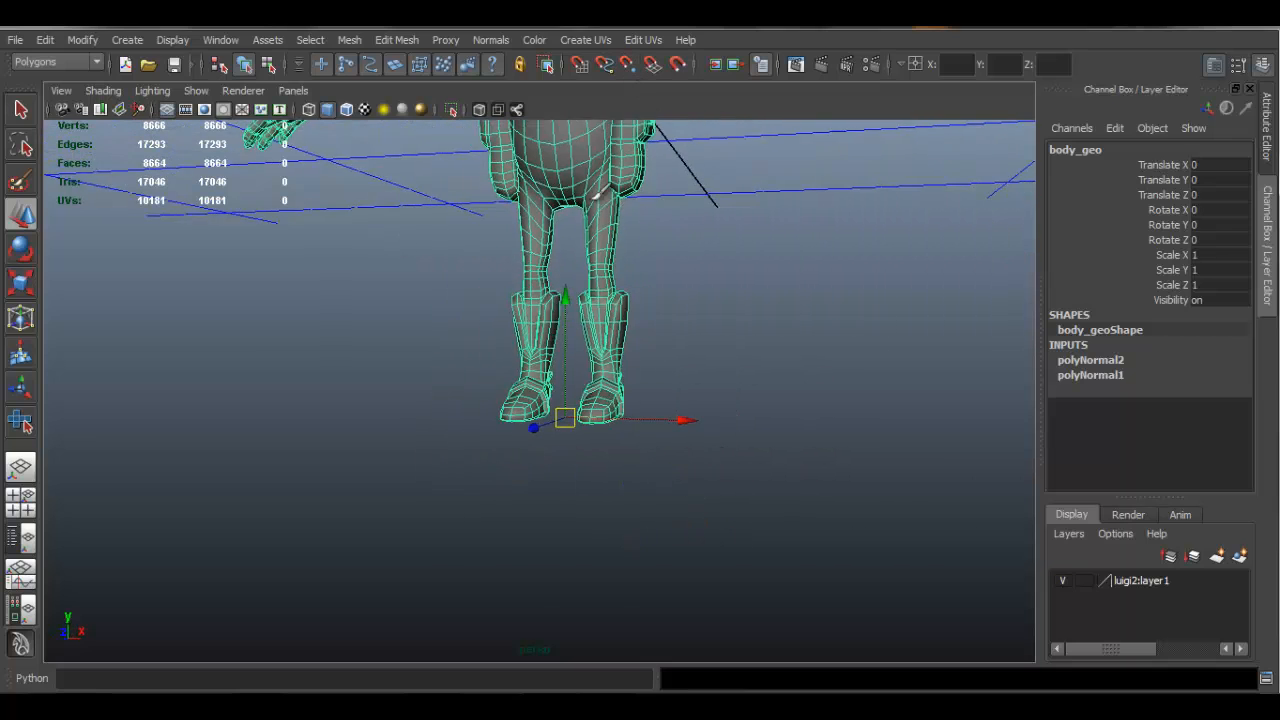
Raise the body mesh by about 3.22 units in Y with grid snapping so the feet stand on the ground grid.
middle_click_drag(691, 198, 711, 389, "alt")
right_click_drag(711, 389, 641, 311, "alt")
left_click_drag(641, 311, 578, 318, "alt")
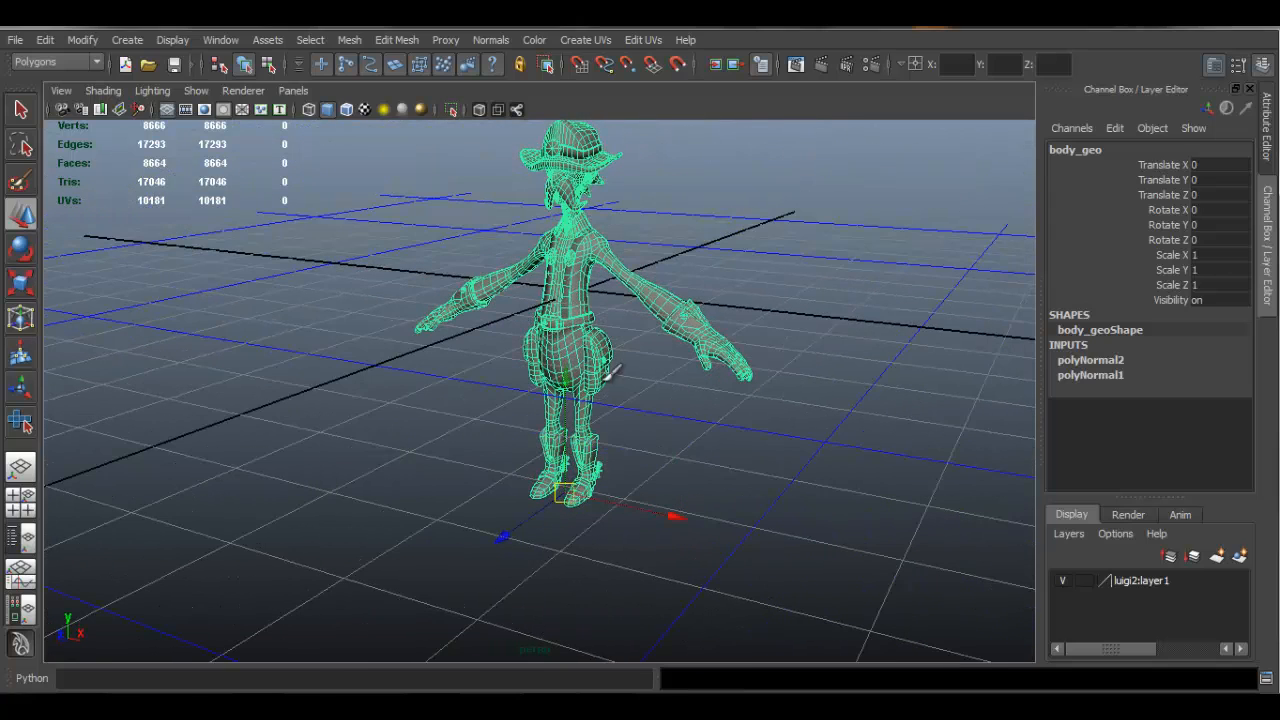
left_click(578, 66)
left_click_drag(578, 376, 588, 300)
left_click_drag(708, 350, 591, 309, "alt")
middle_click_drag(591, 309, 480, 385, "alt")
right_click_drag(590, 392, 700, 400, "alt")
middle_click_drag(517, 346, 660, 358, "alt")
left_click_drag(600, 338, 670, 345, "alt")
right_click_drag(734, 311, 520, 300, "alt")
middle_click_drag(530, 177, 514, 309, "alt")
right_click_drag(514, 309, 490, 325, "alt")
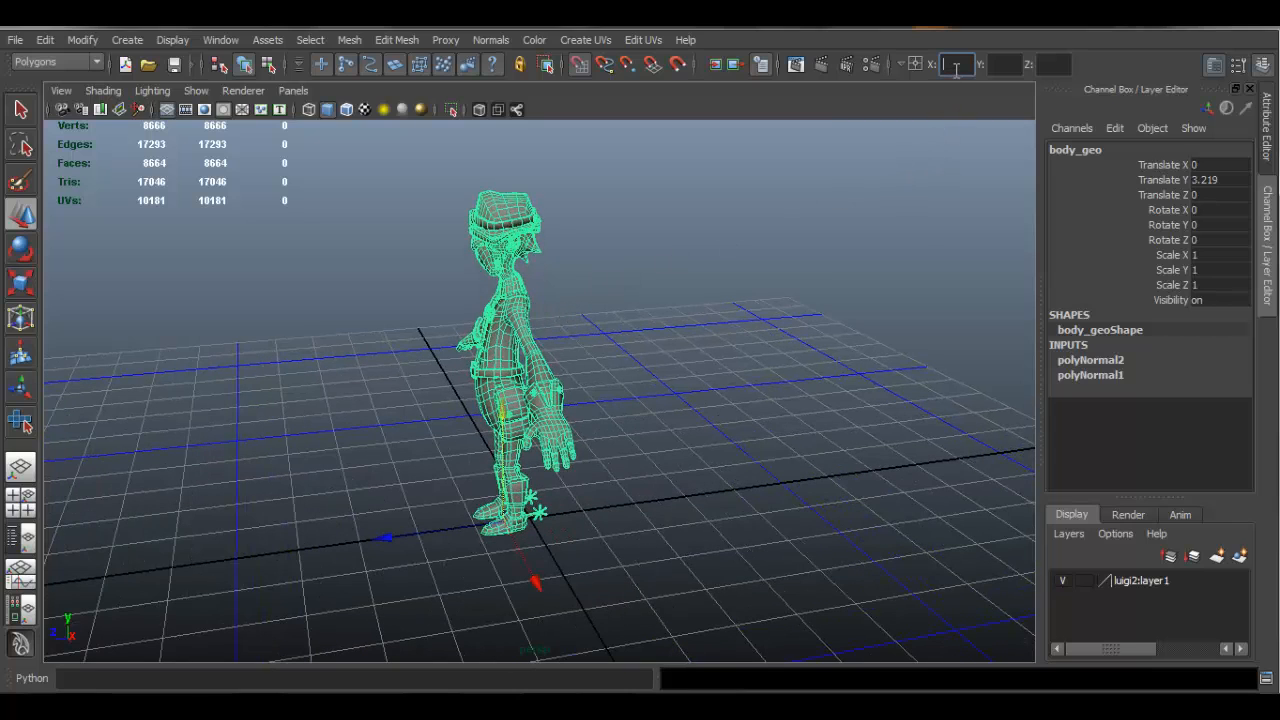
Set the body mesh's absolute position to X 0, Y 0 and Z 0.
type("0")
key("Tab")
type("0")
key("Tab")
type("0")
key("Return")
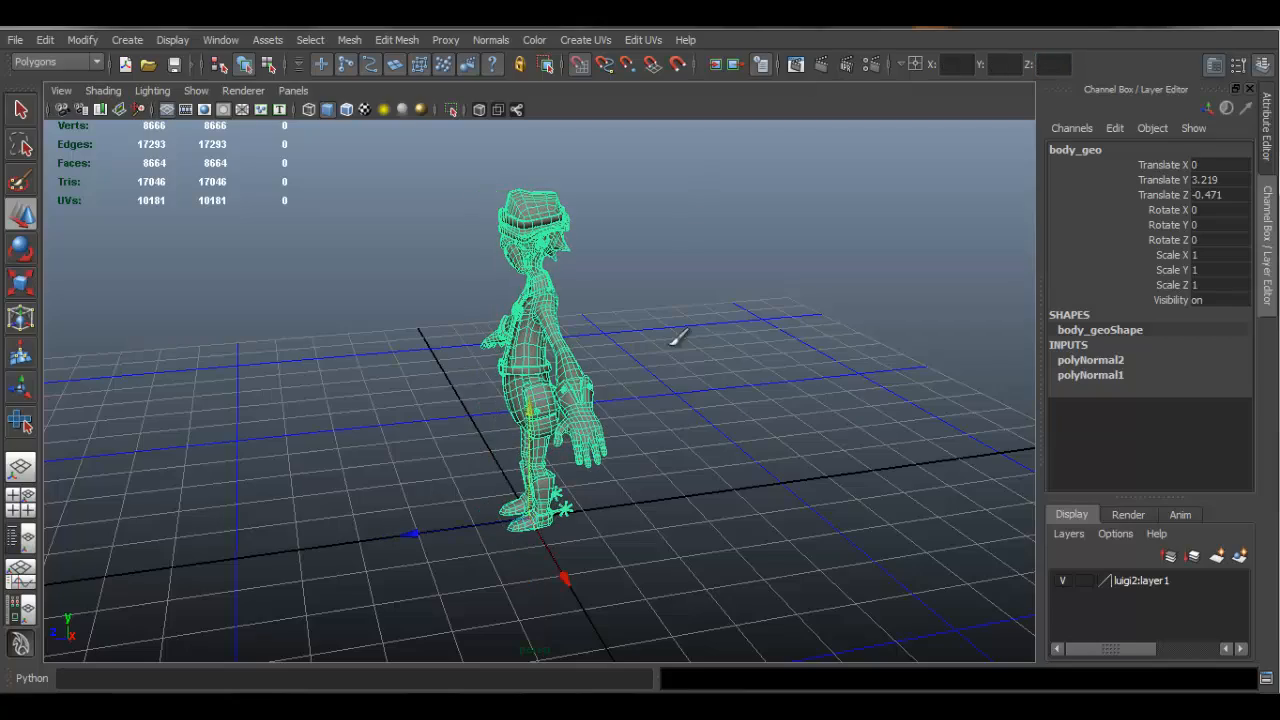
Show the grid in the side view and check the boot soles against the ground line.
left_click_drag(618, 379, 680, 297, "alt")
left_click_drag(790, 397, 669, 449, "alt")
right_click_drag(669, 449, 780, 592, "alt")
left_click_drag(780, 592, 622, 390, "alt")
key("space")
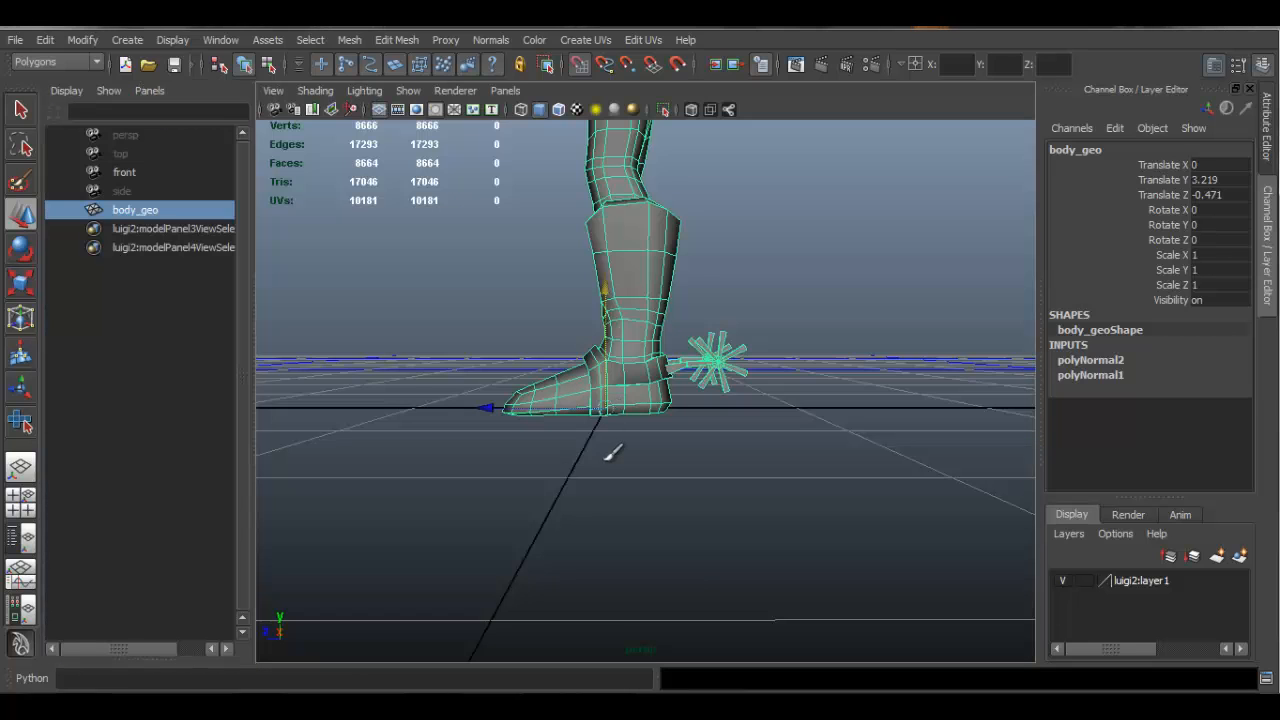
left_click(20, 502)
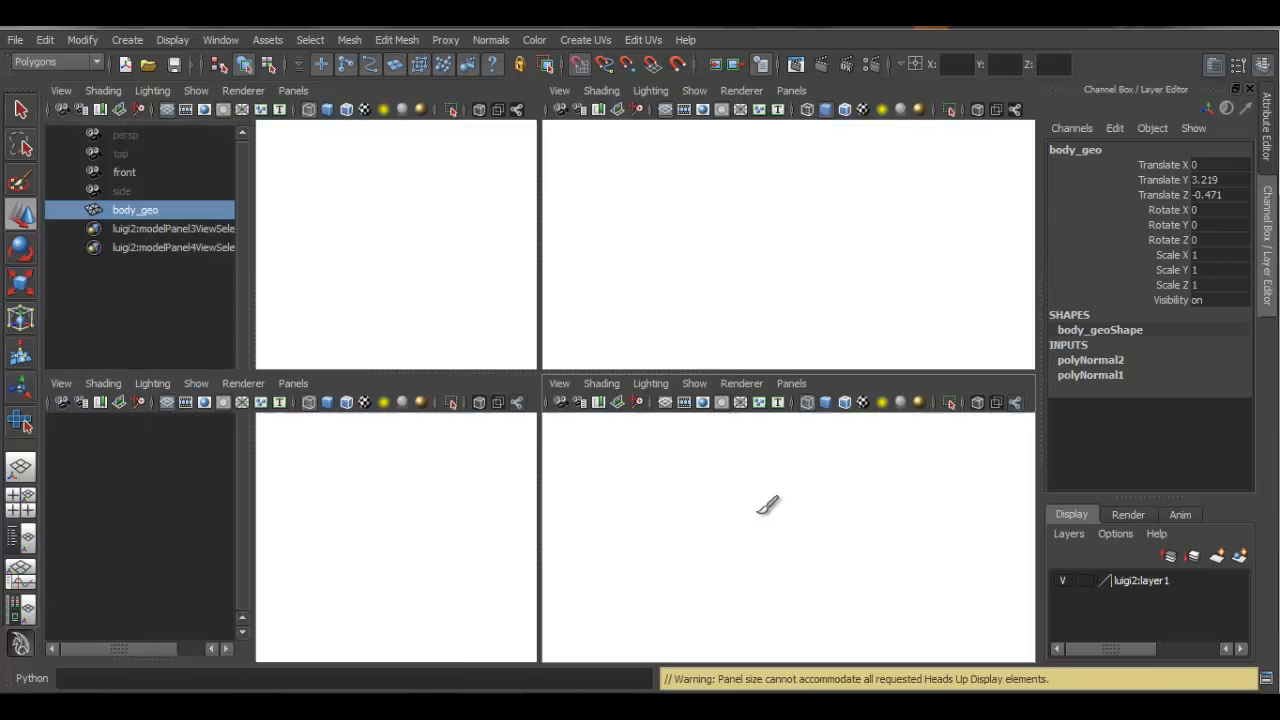
key("space")
middle_click_drag(766, 522, 726, 273, "alt")
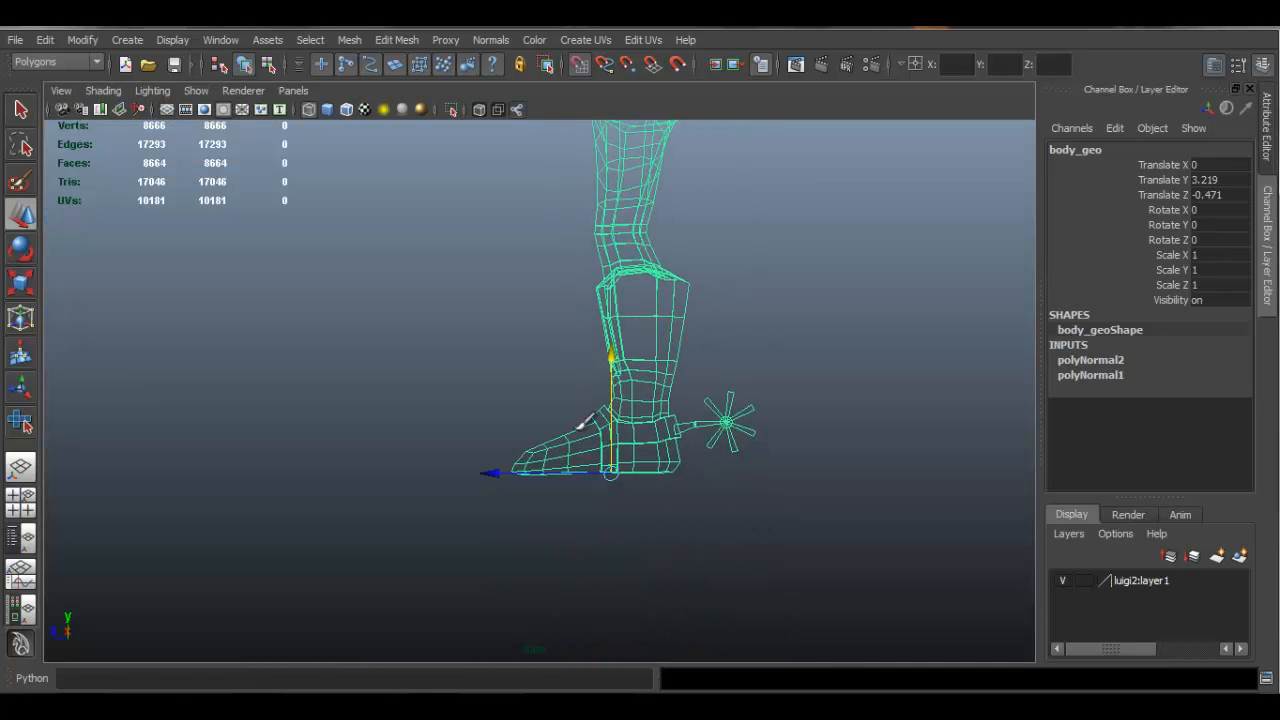
left_click(250, 90)
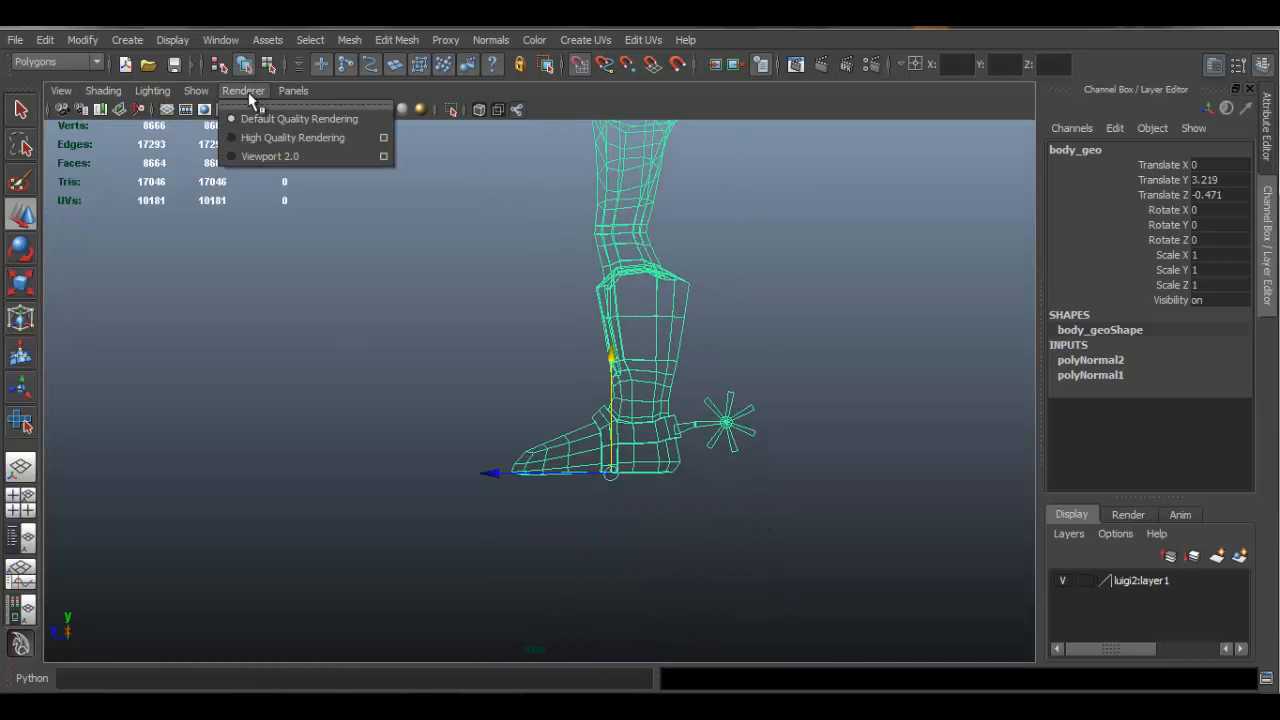
left_click(196, 90)
left_click(239, 660)
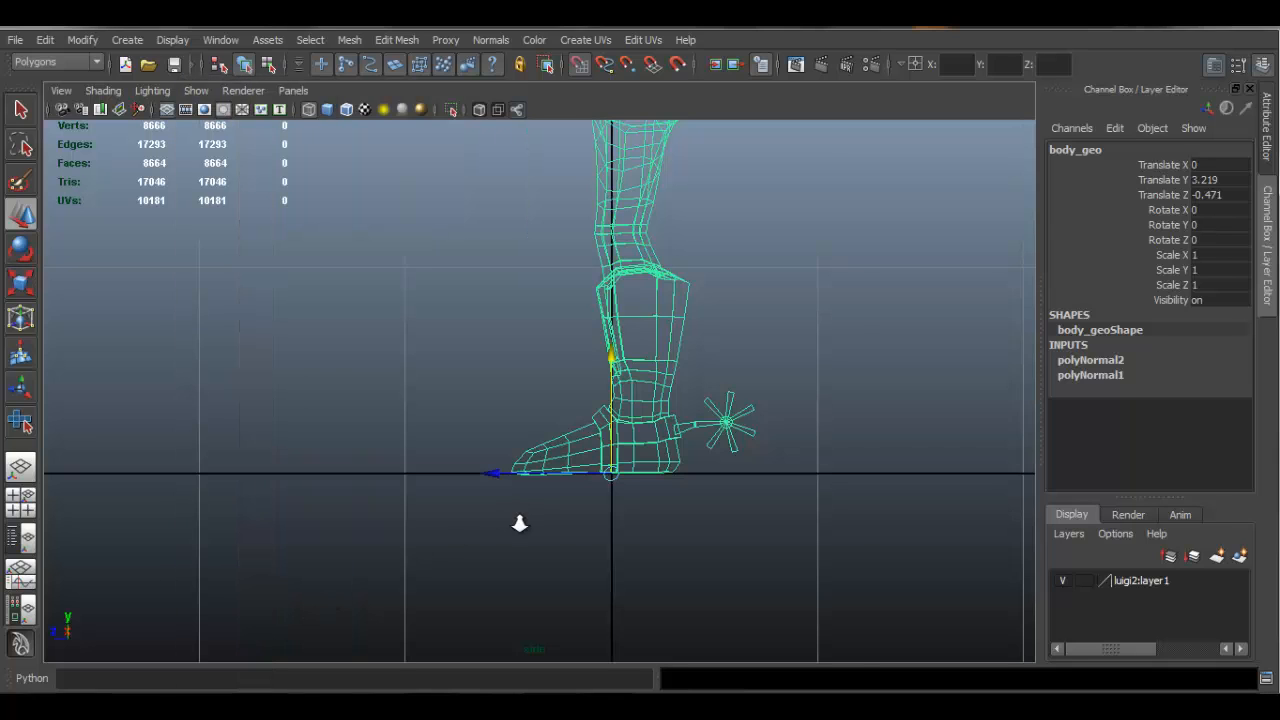
right_click_drag(520, 520, 940, 605, "alt")
middle_click_drag(706, 451, 617, 345, "alt")
right_click_drag(686, 540, 773, 470, "alt")
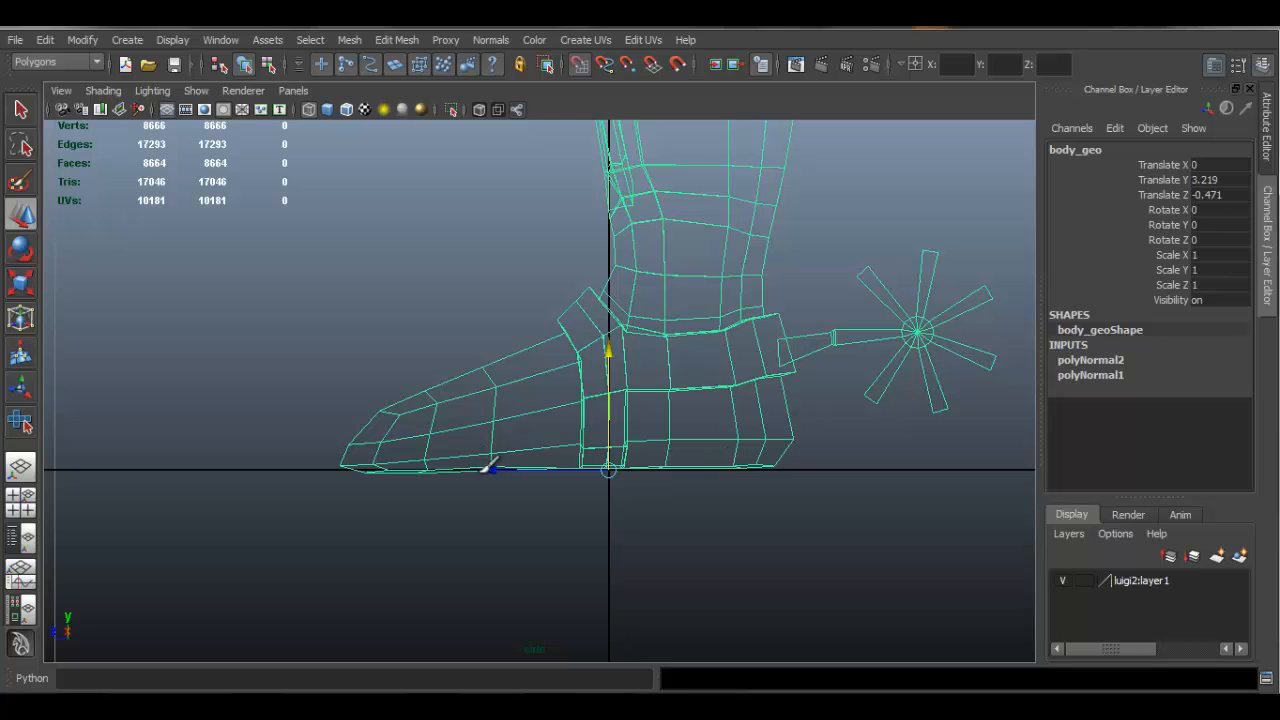
Return to the perspective view and freeze the body mesh's transformations.
key("space")
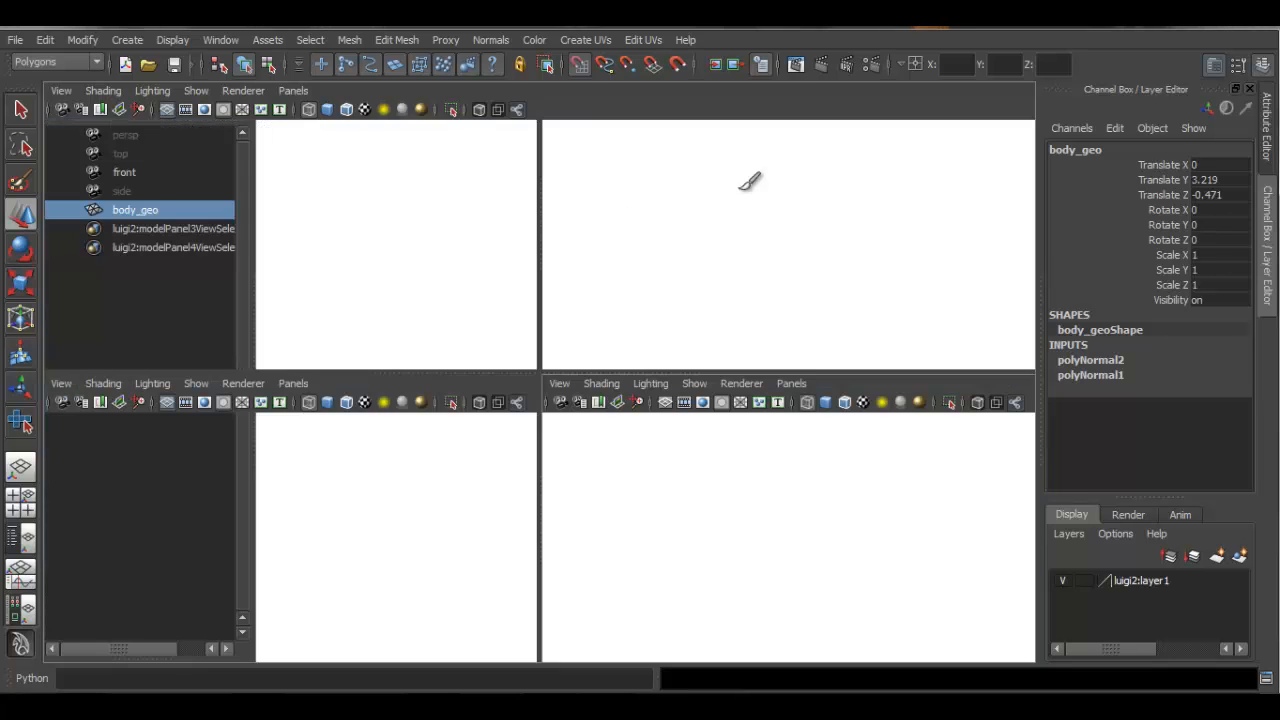
key("space")
left_click_drag(457, 311, 615, 345, "alt")
right_click_drag(720, 368, 600, 234, "alt")
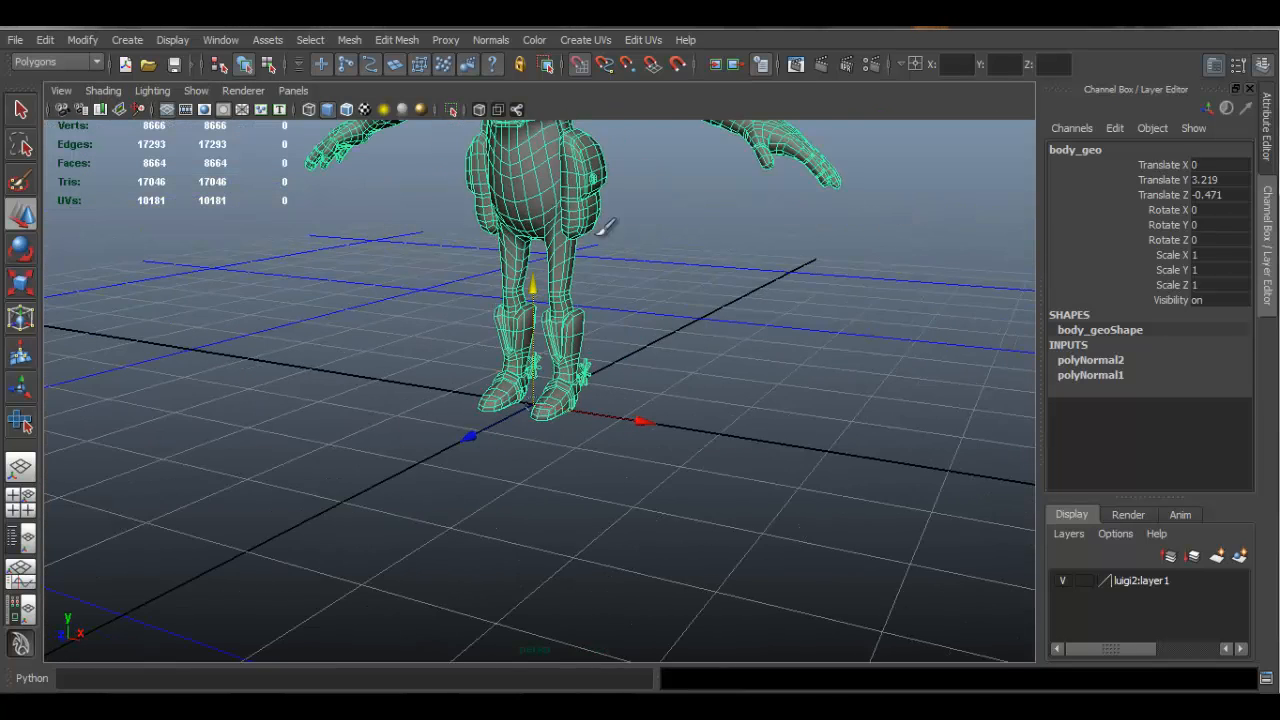
middle_click_drag(600, 234, 650, 442, "alt")
right_click_drag(650, 442, 582, 354, "alt")
middle_click_drag(582, 354, 571, 306, "alt")
left_click_drag(571, 306, 577, 301, "alt")
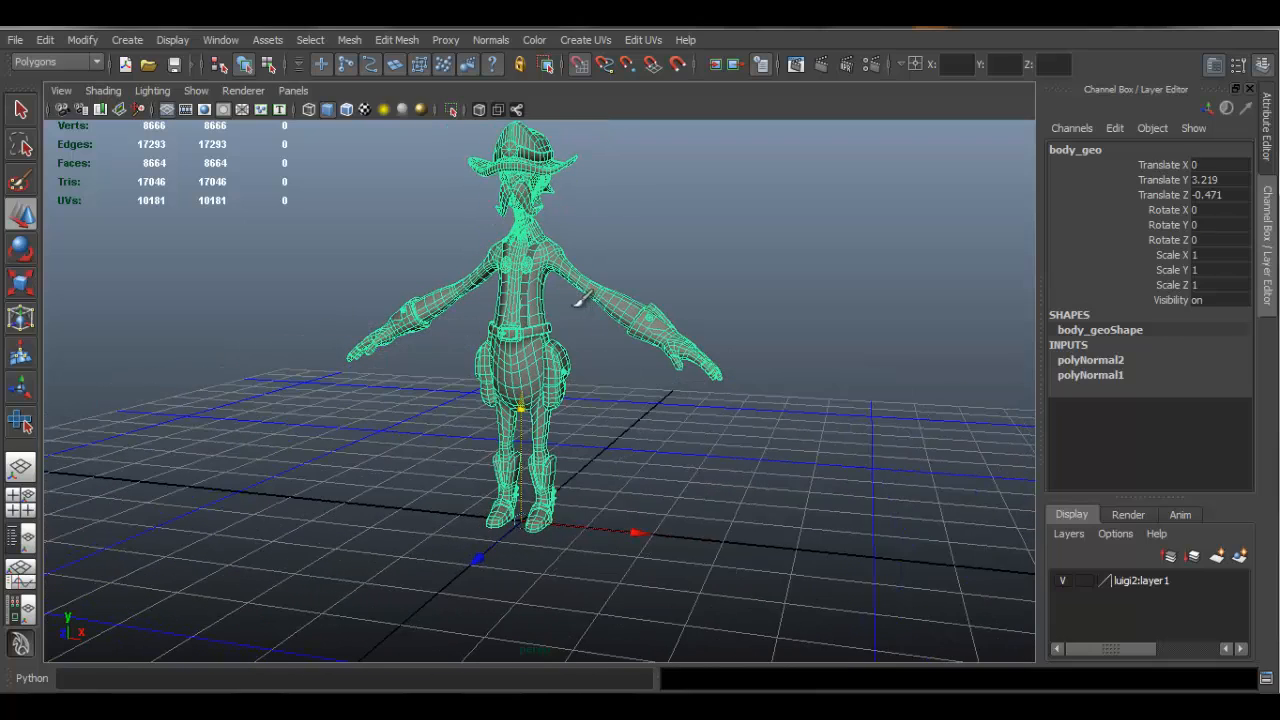
middle_click_drag(577, 301, 531, 334, "alt")
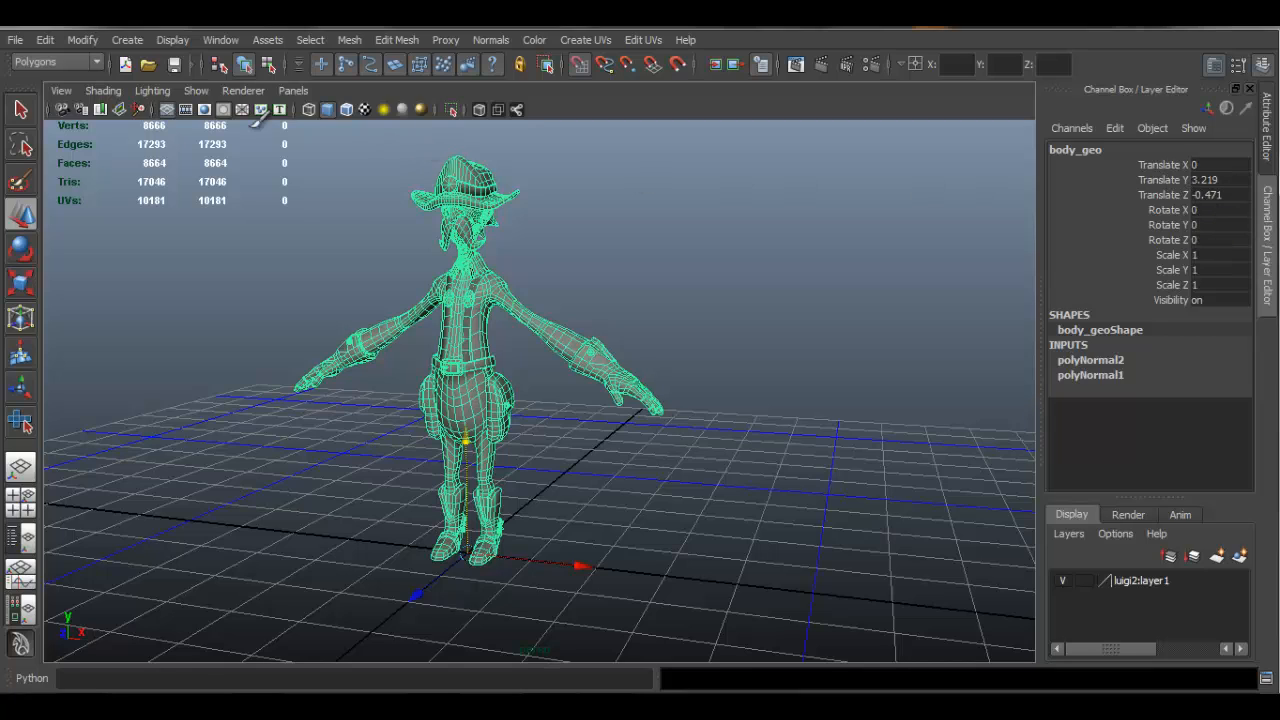
left_click(85, 39)
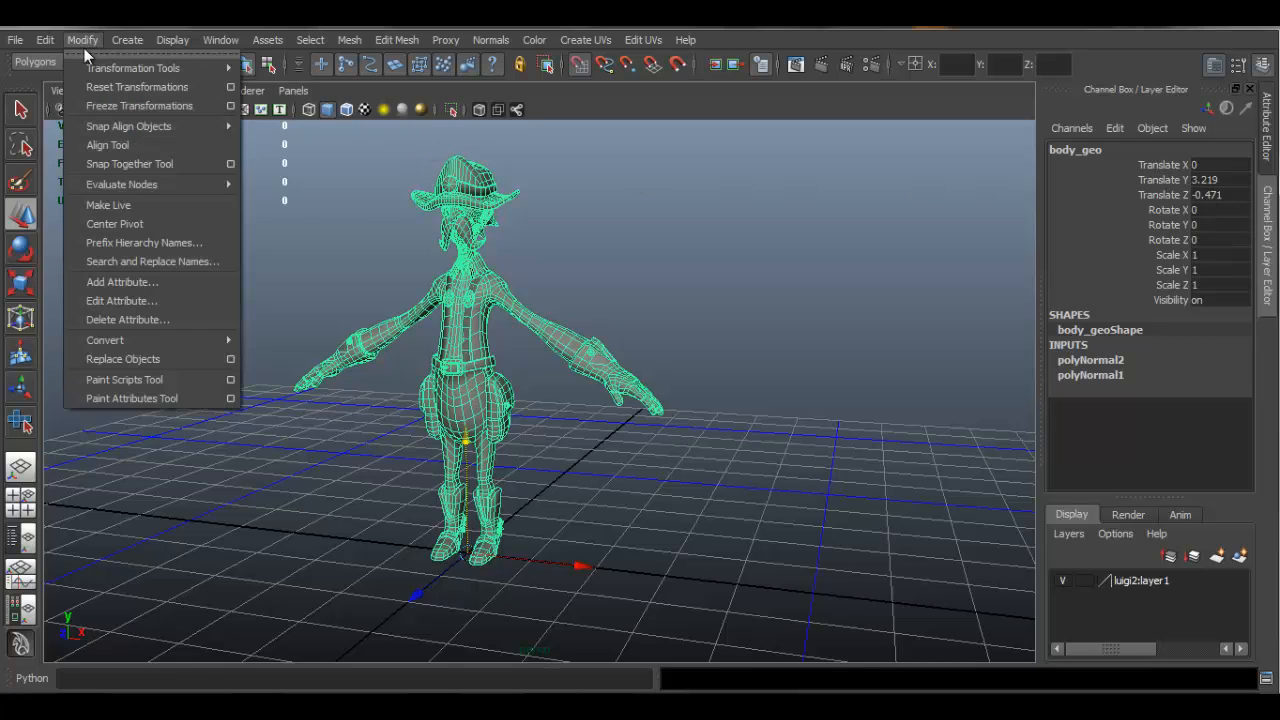
left_click(117, 100)
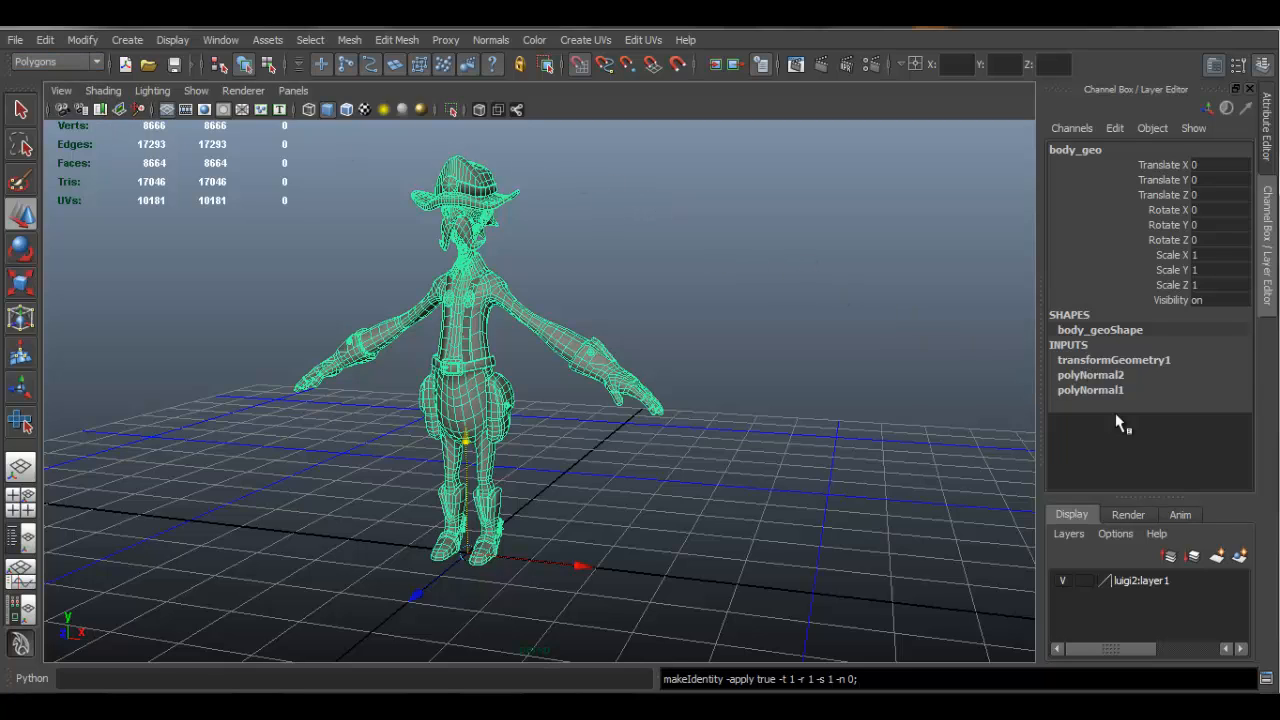
Delete all construction history in the scene and deselect the body mesh.
left_click(45, 40)
mouse_move(192, 259)
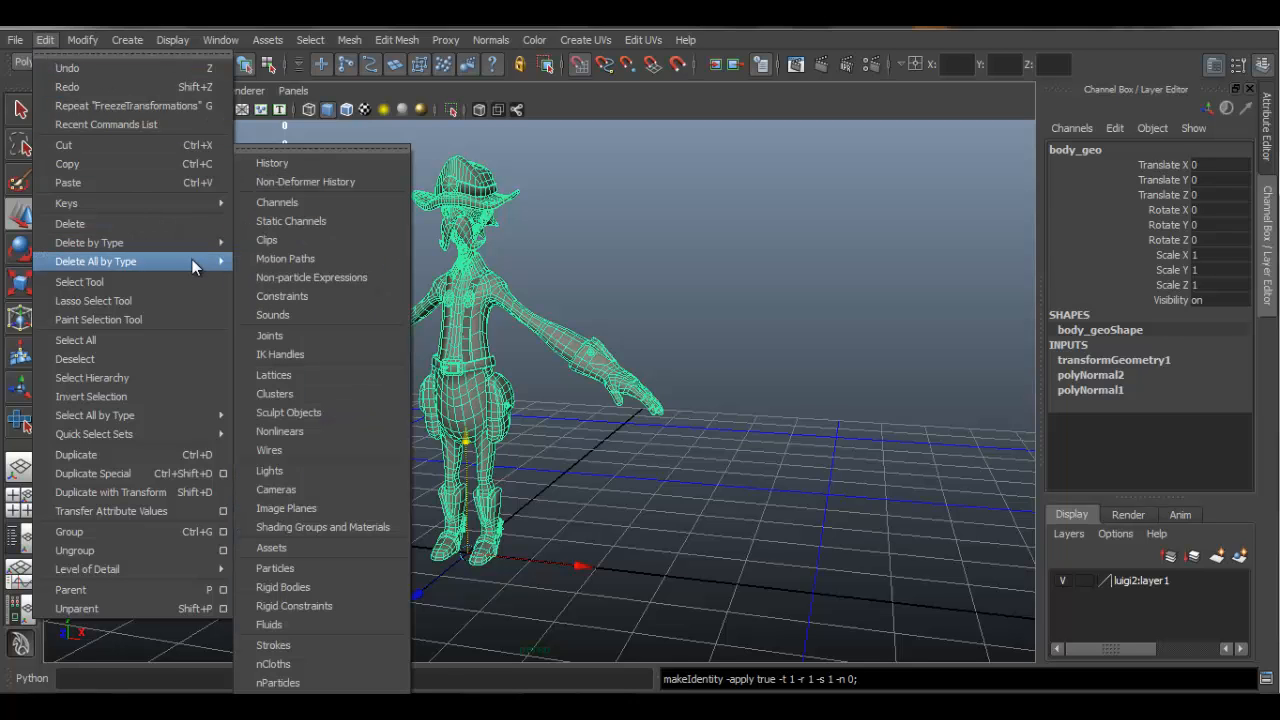
left_click(296, 179)
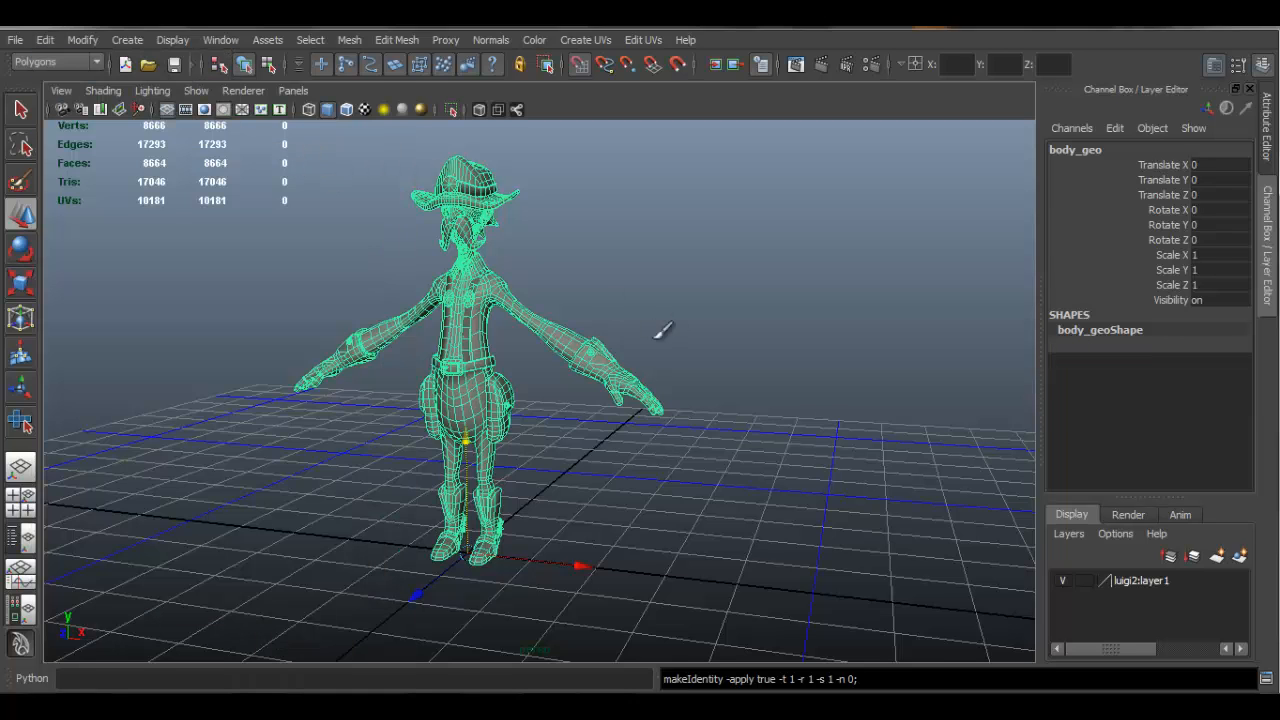
left_click_drag(663, 334, 578, 347, "alt")
left_click(702, 296)
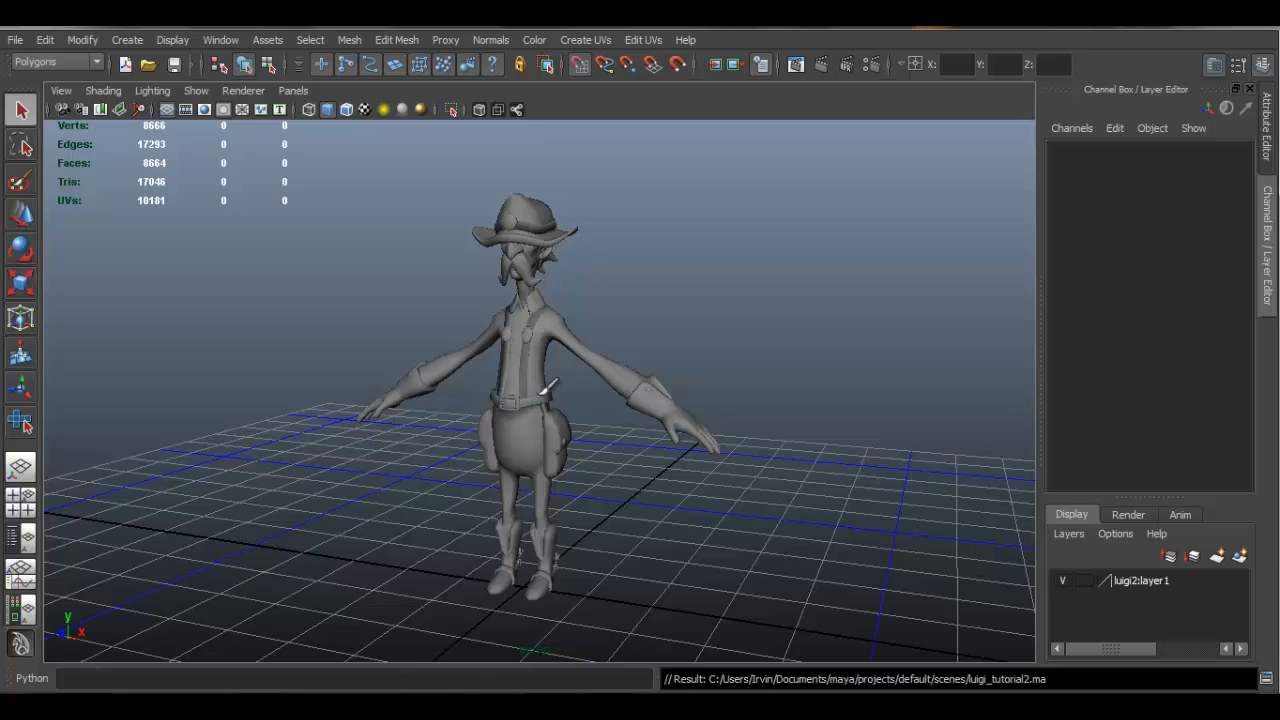
Export the selected body mesh as OBJ over gunslinger luigi.obj in the texture files folder, and save the scene.
left_click(556, 344)
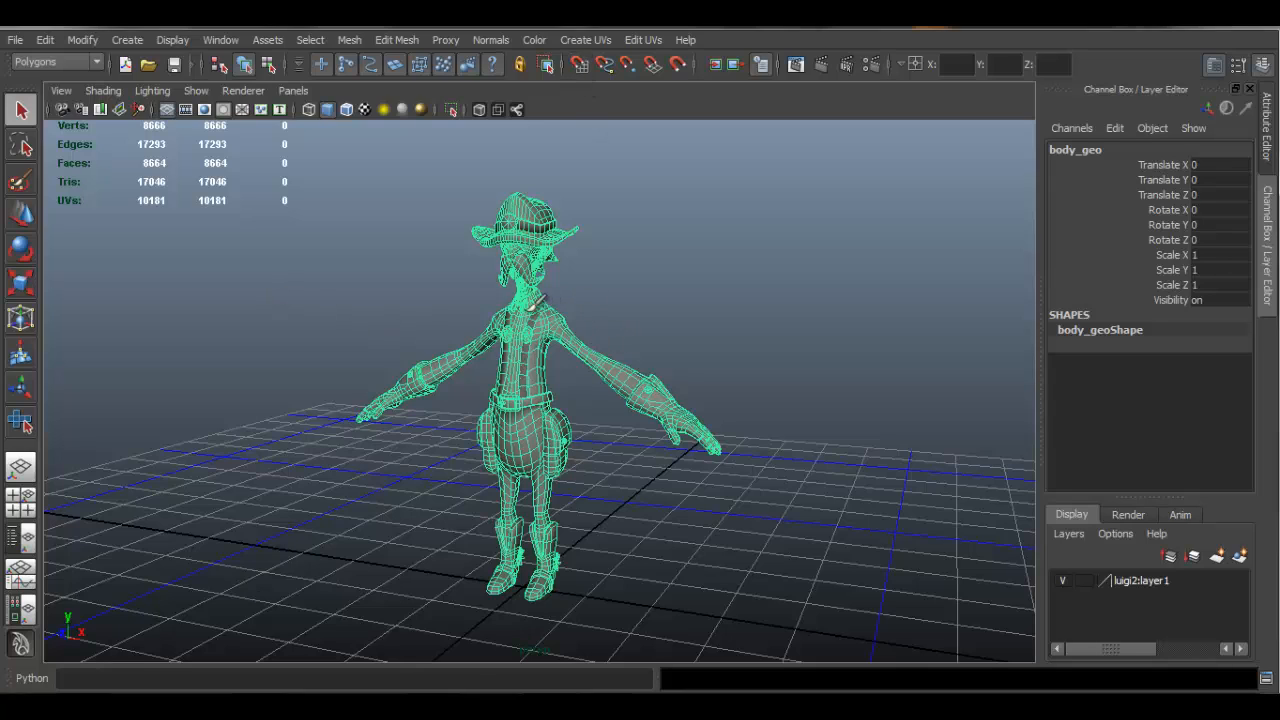
left_click(16, 40)
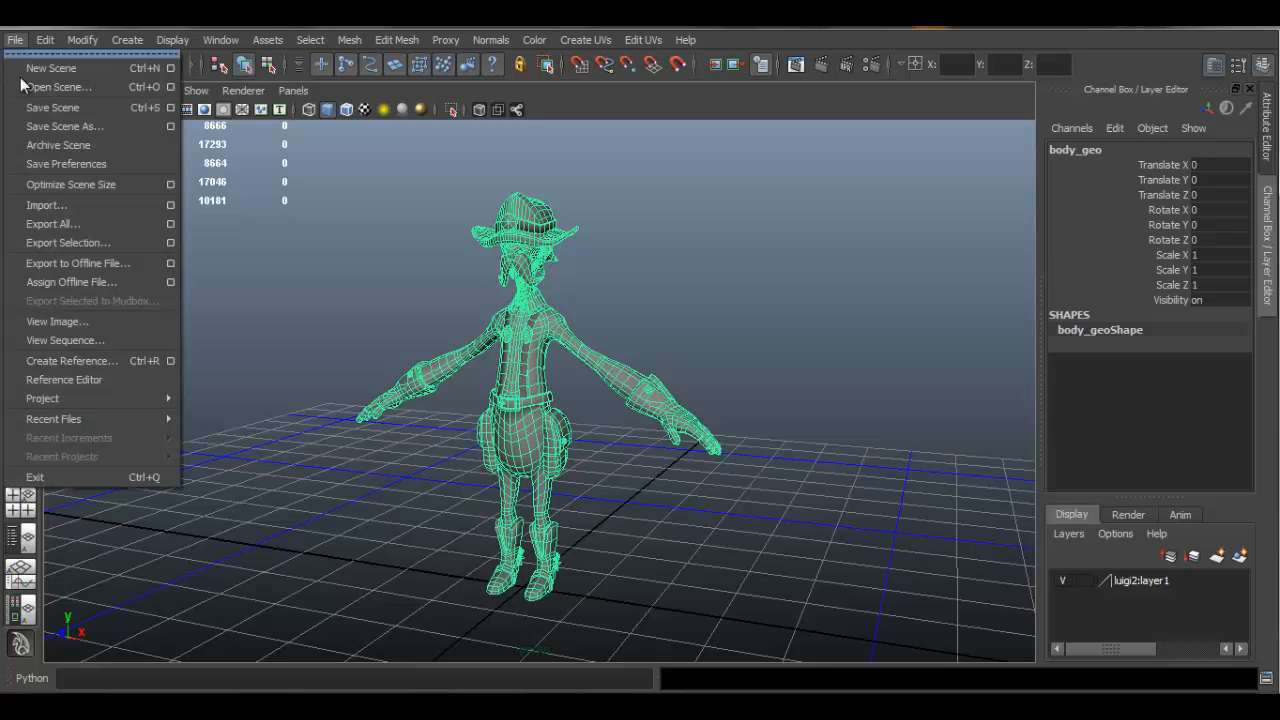
left_click(80, 242)
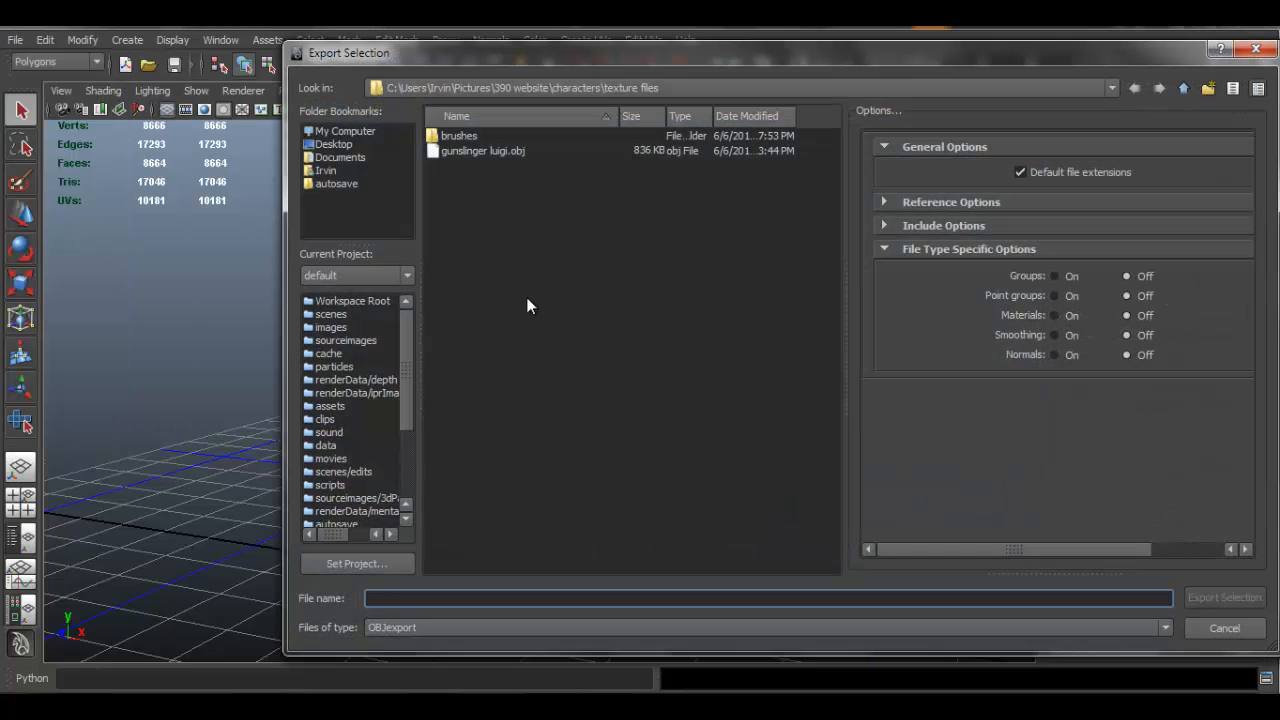
left_click(489, 151)
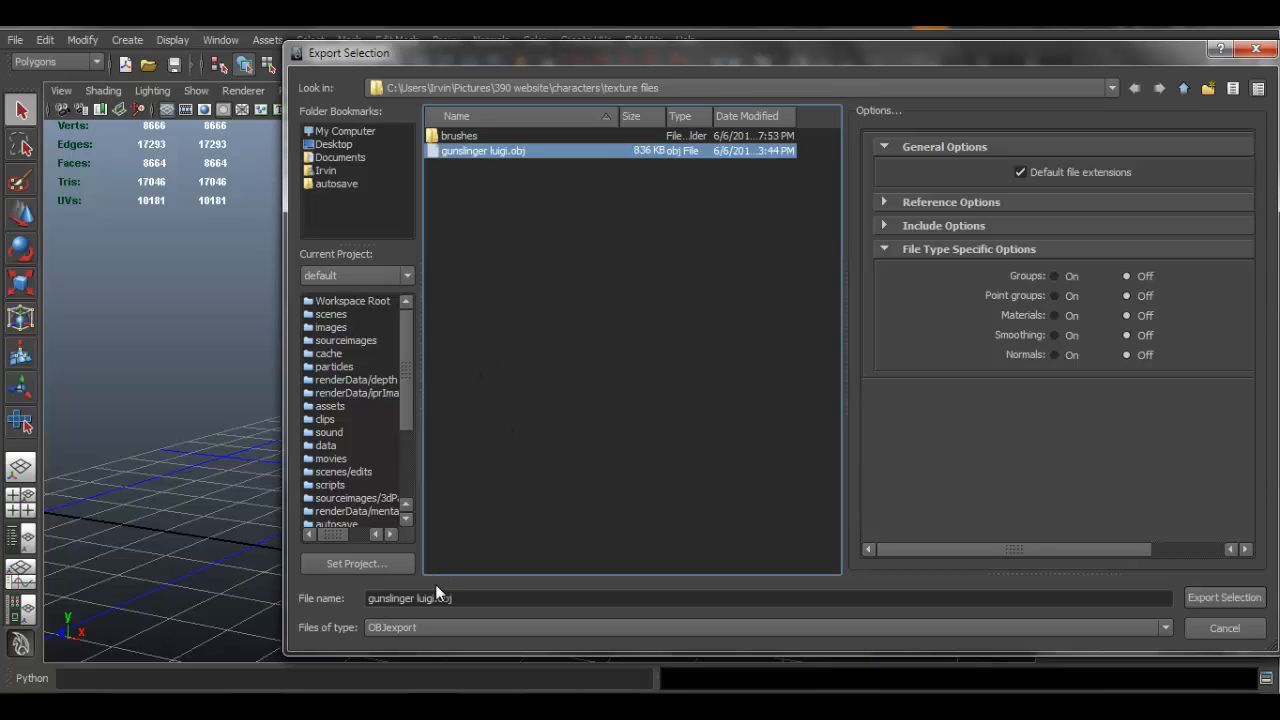
left_click(410, 628)
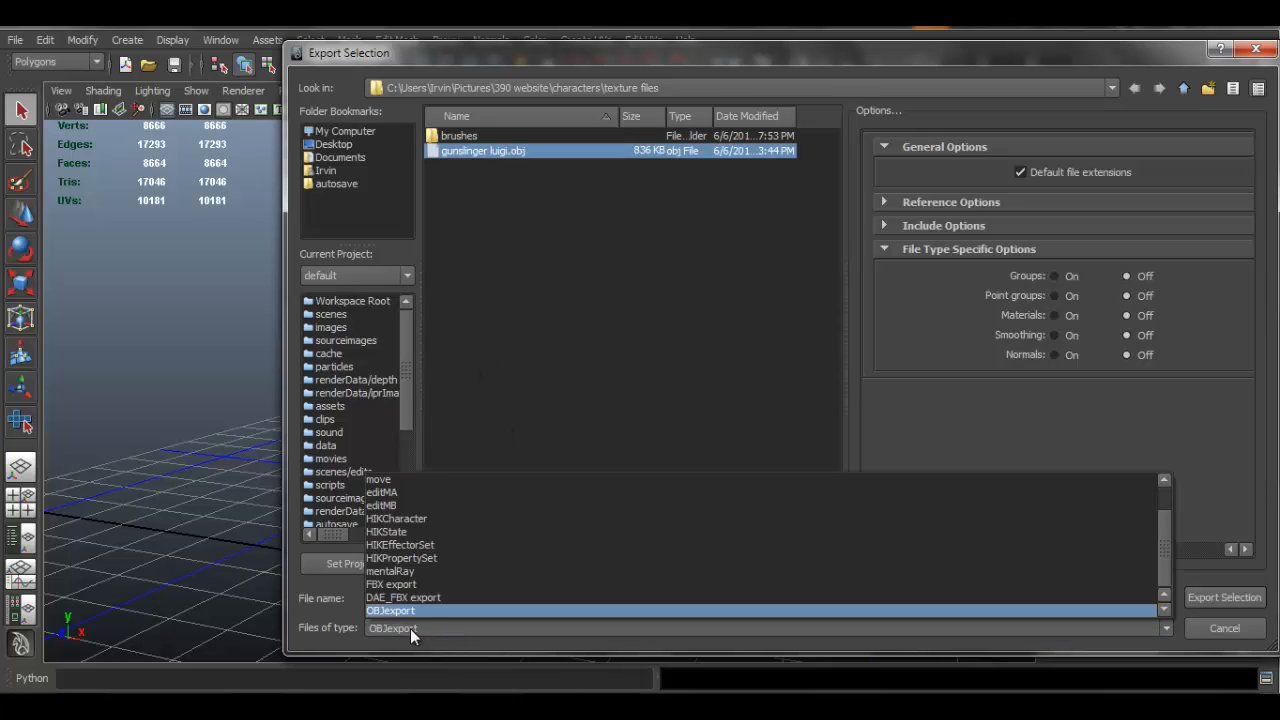
left_click(399, 612)
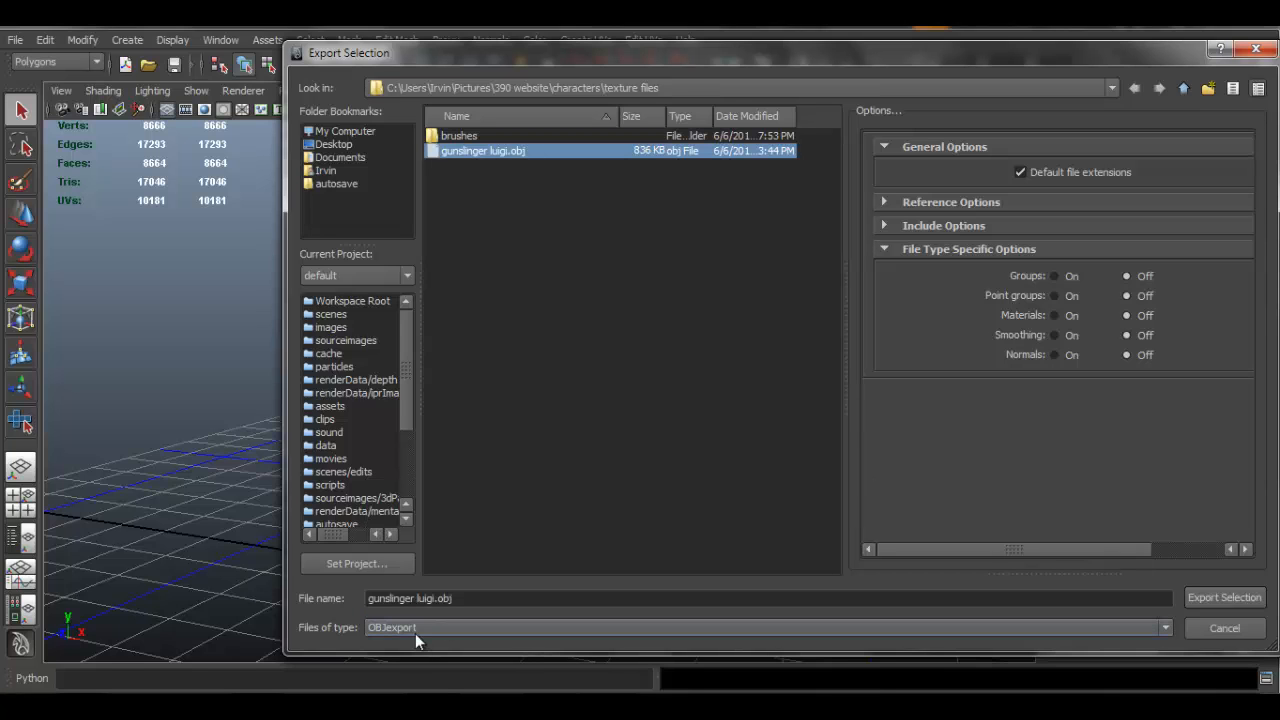
left_click(1229, 604)
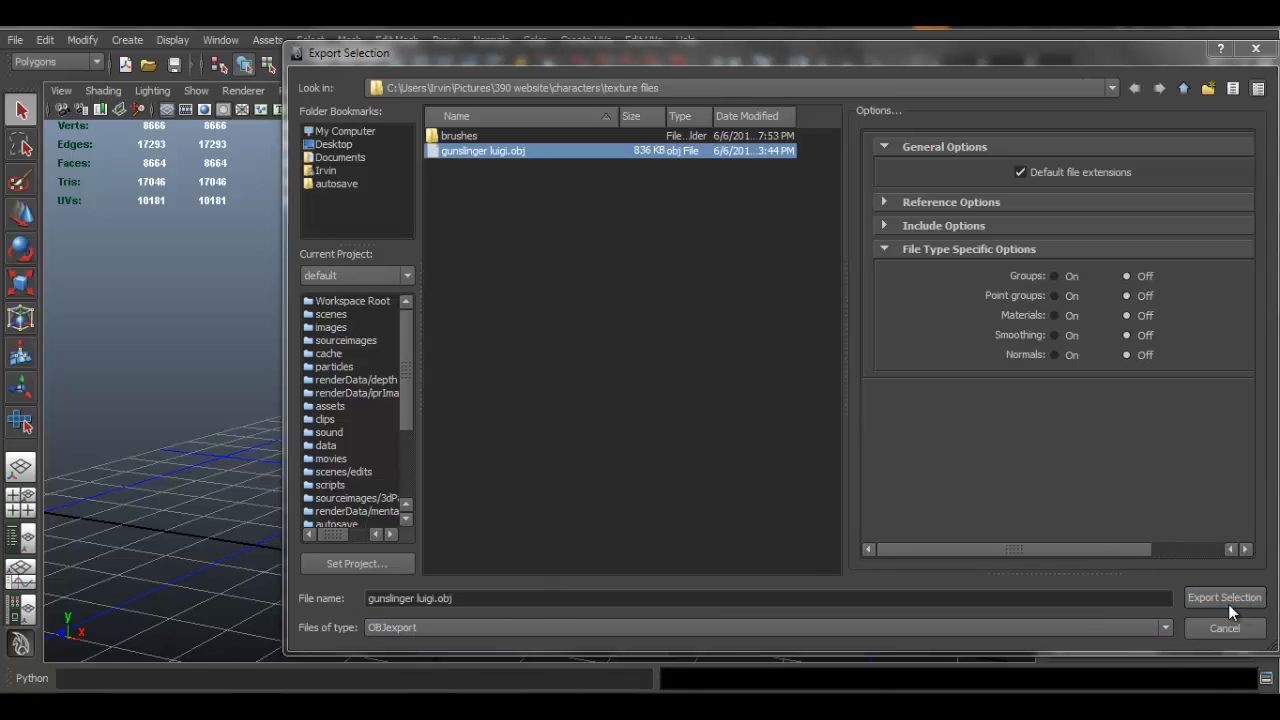
left_click(737, 375)
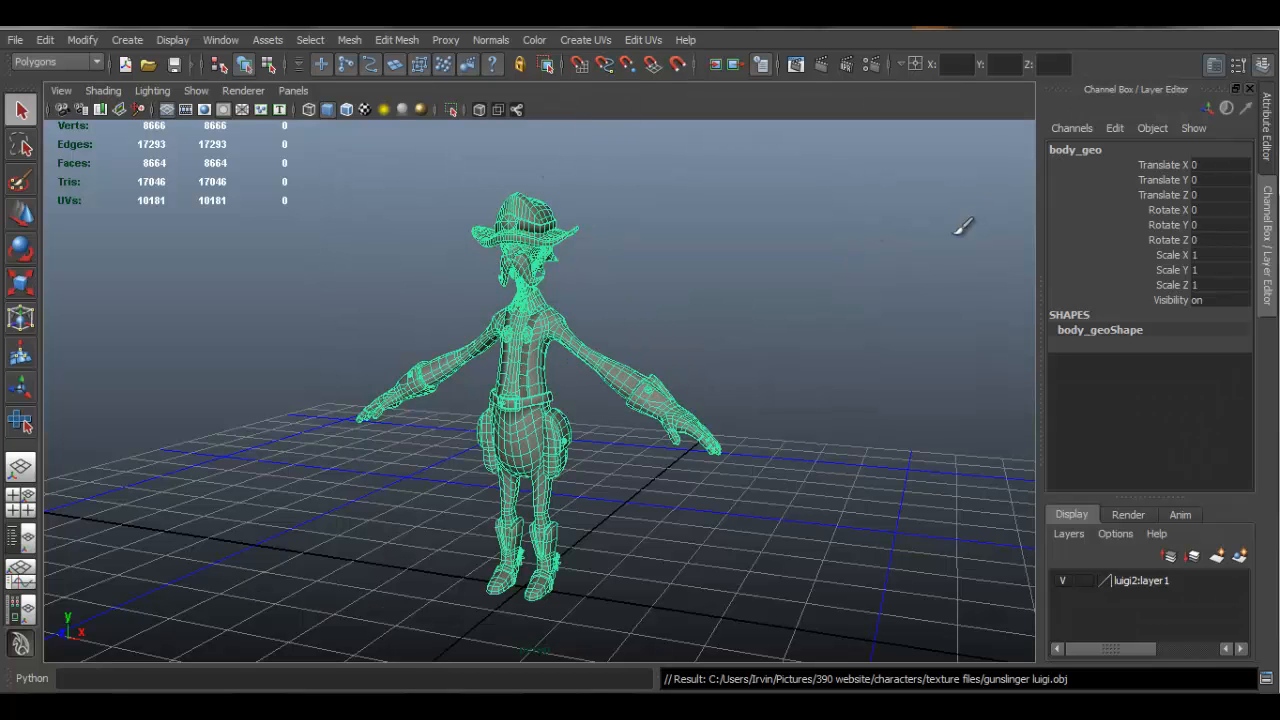
key("ctrl+s")
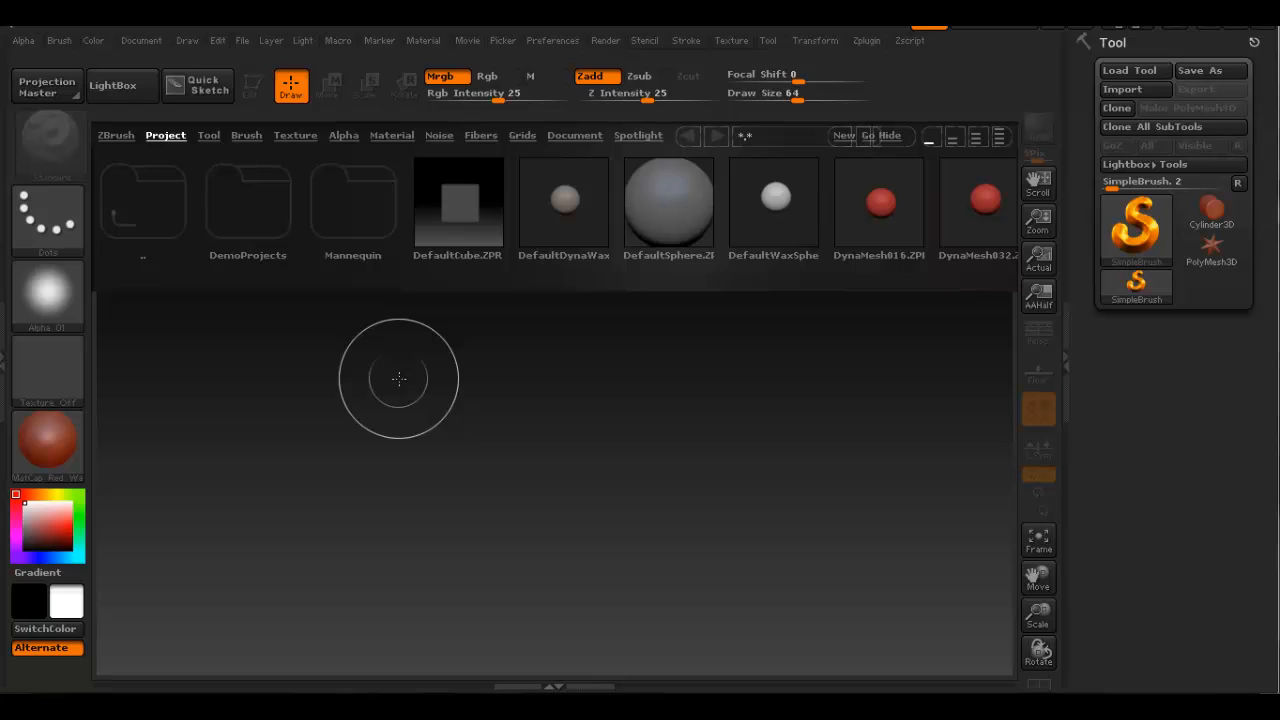
Switch to ZBrush, hide LightBox and import gunslinger luigi.obj as a tool.
left_click(113, 86)
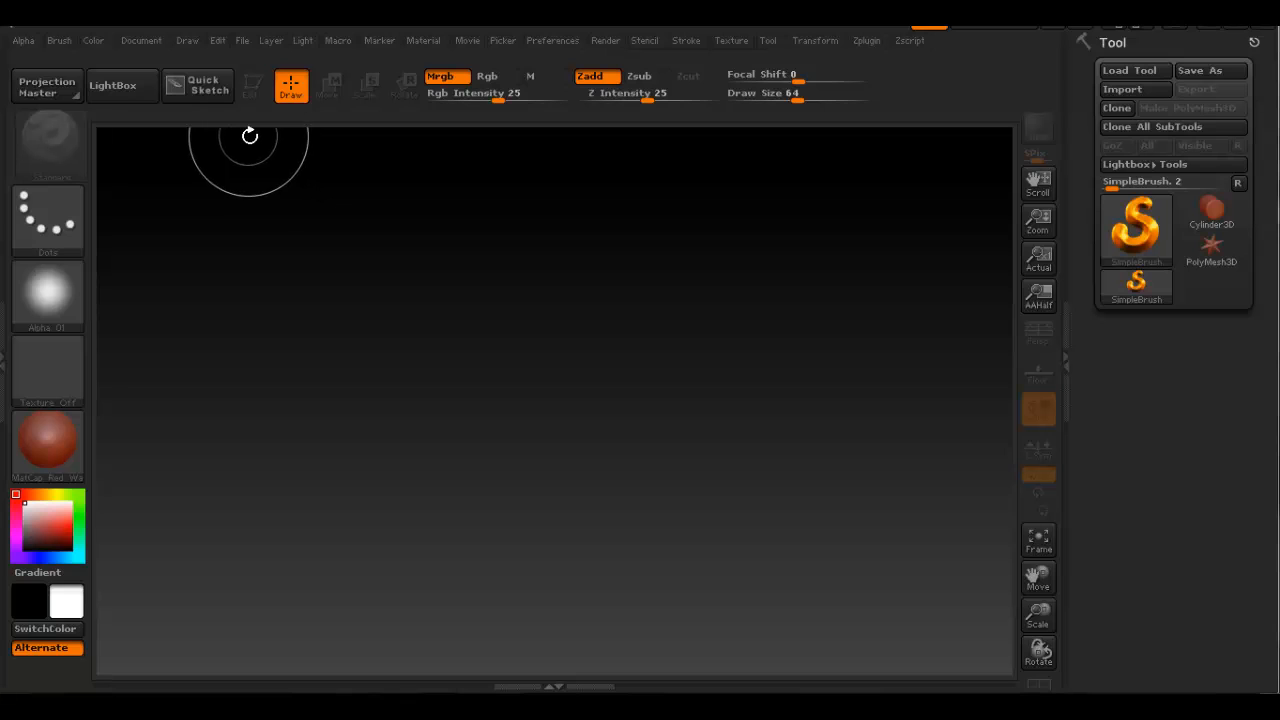
left_click(243, 43)
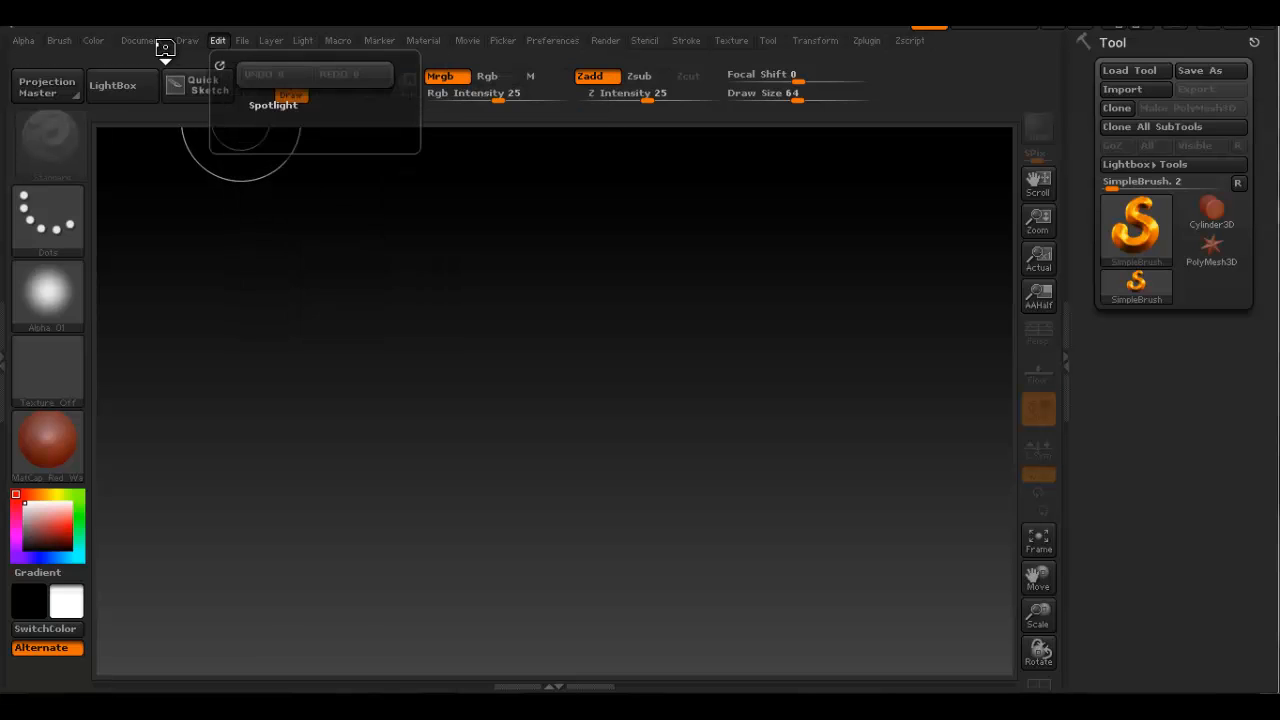
left_click(137, 42)
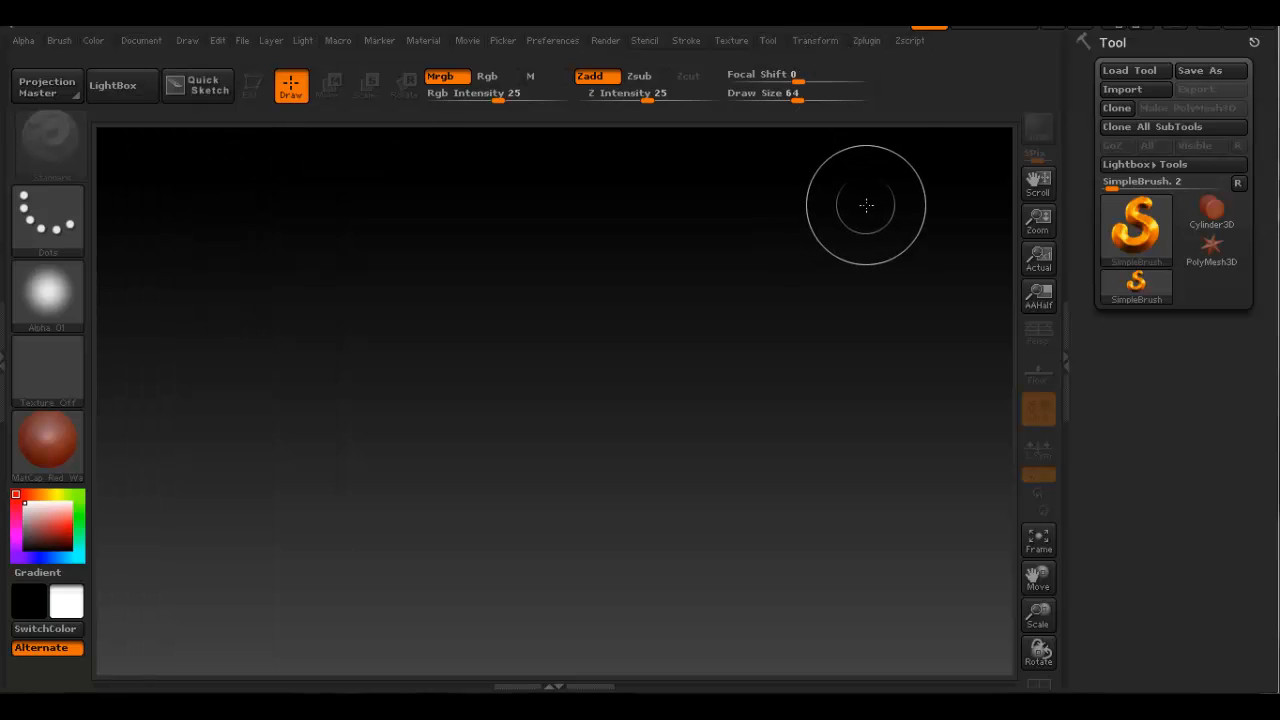
left_click(1146, 90)
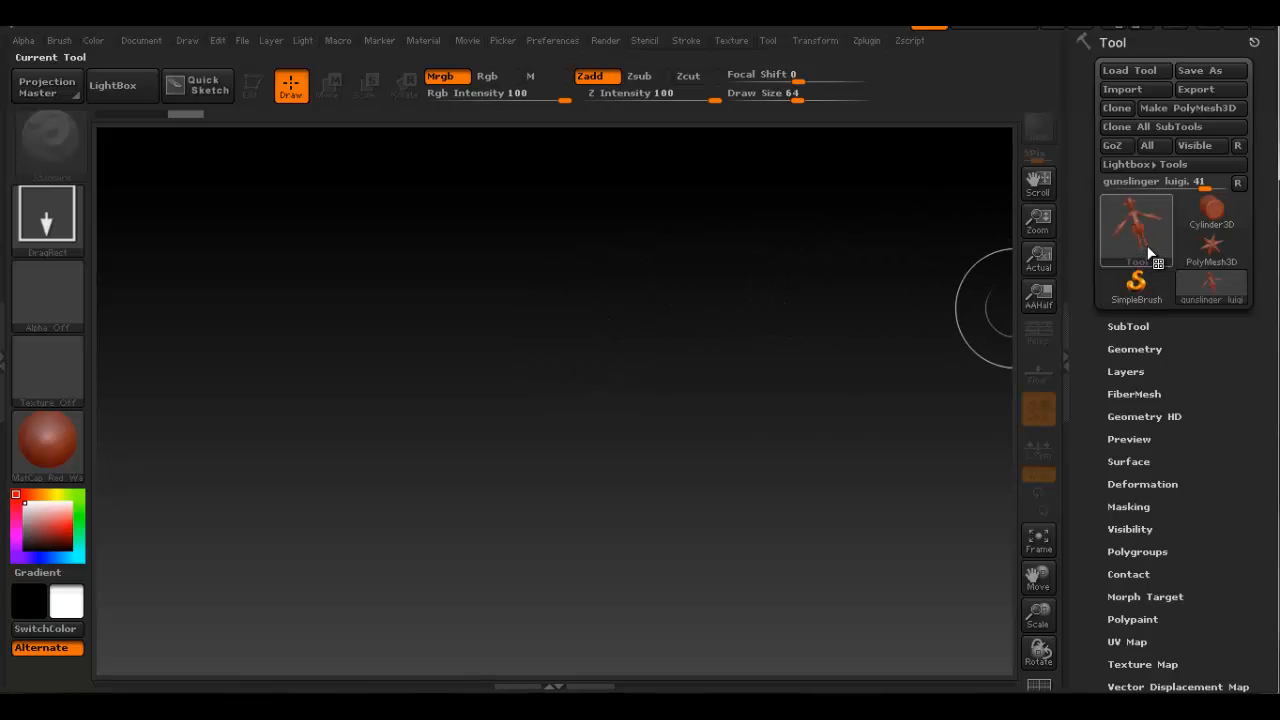
Draw the imported gunslinger model onto the canvas and enter Edit mode.
mouse_move(1148, 248)
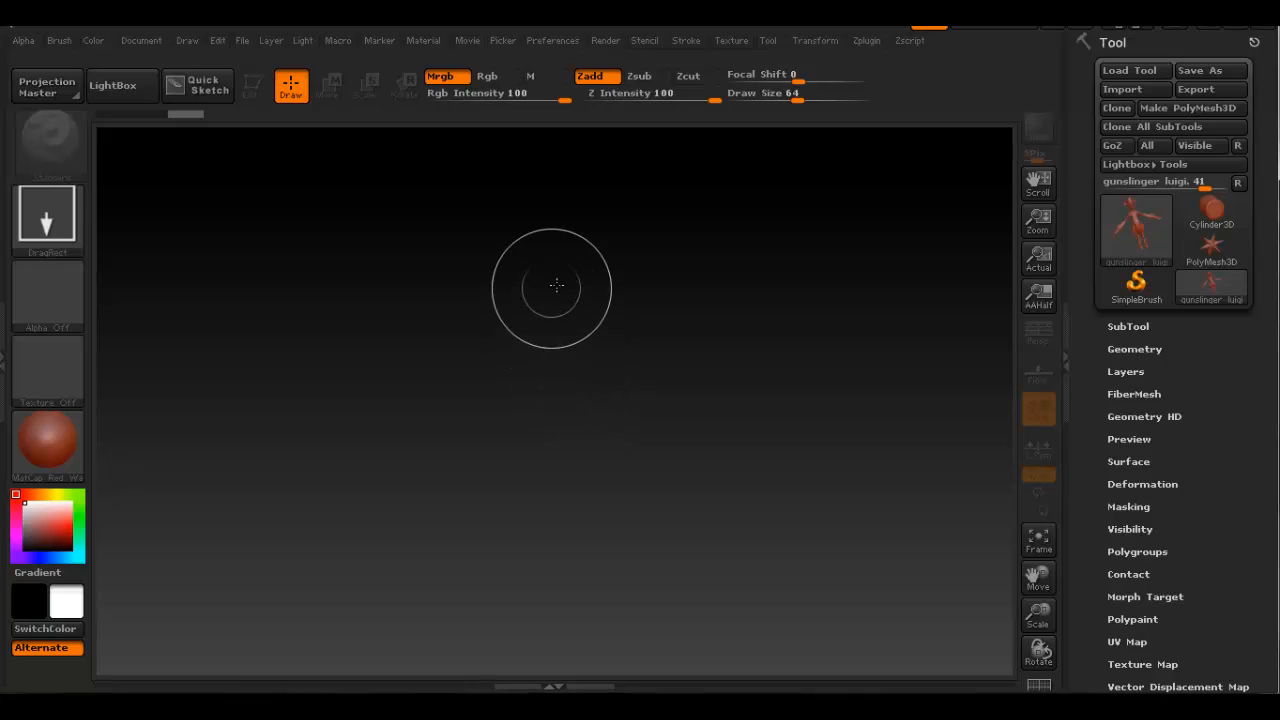
mouse_move(551, 306)
left_mouse_down()
mouse_move(556, 572)
mouse_move(535, 637)
mouse_move(552, 457)
mouse_move(545, 632)
mouse_move(597, 716)
mouse_move(635, 686)
mouse_move(417, 719)
mouse_move(206, 689)
mouse_move(394, 719)
mouse_move(340, 712)
left_mouse_up()
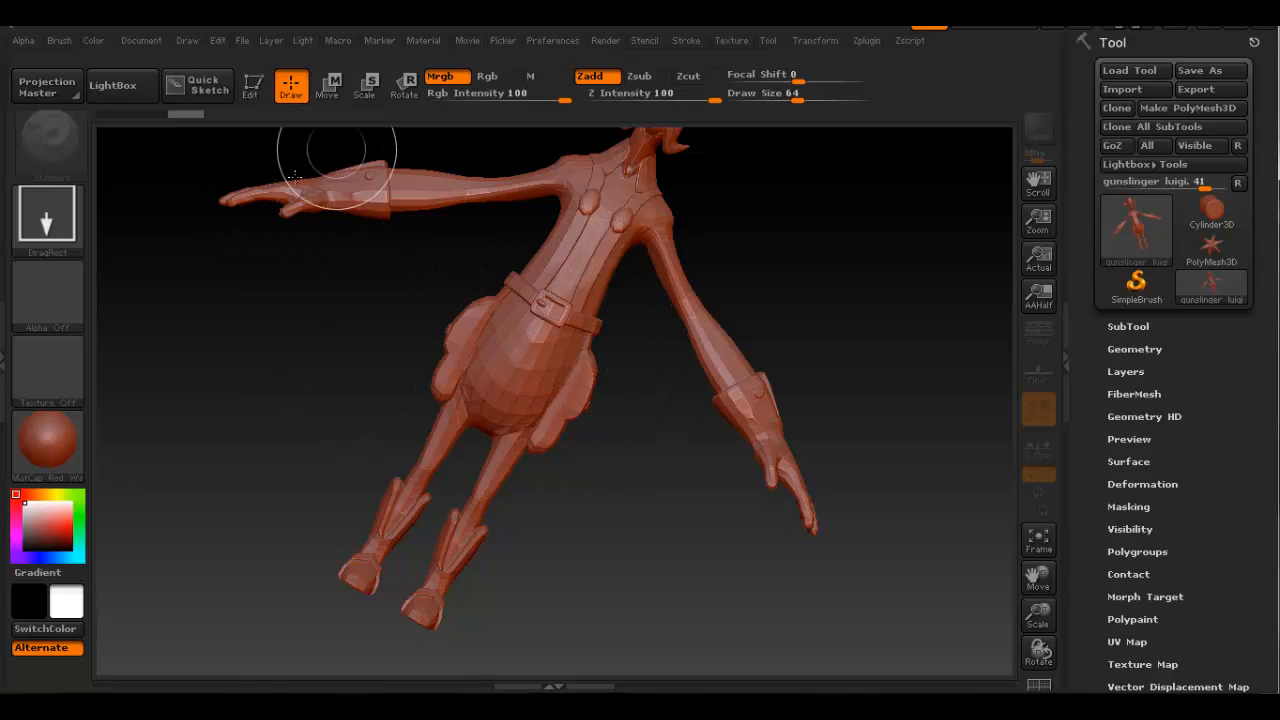
left_click(262, 90)
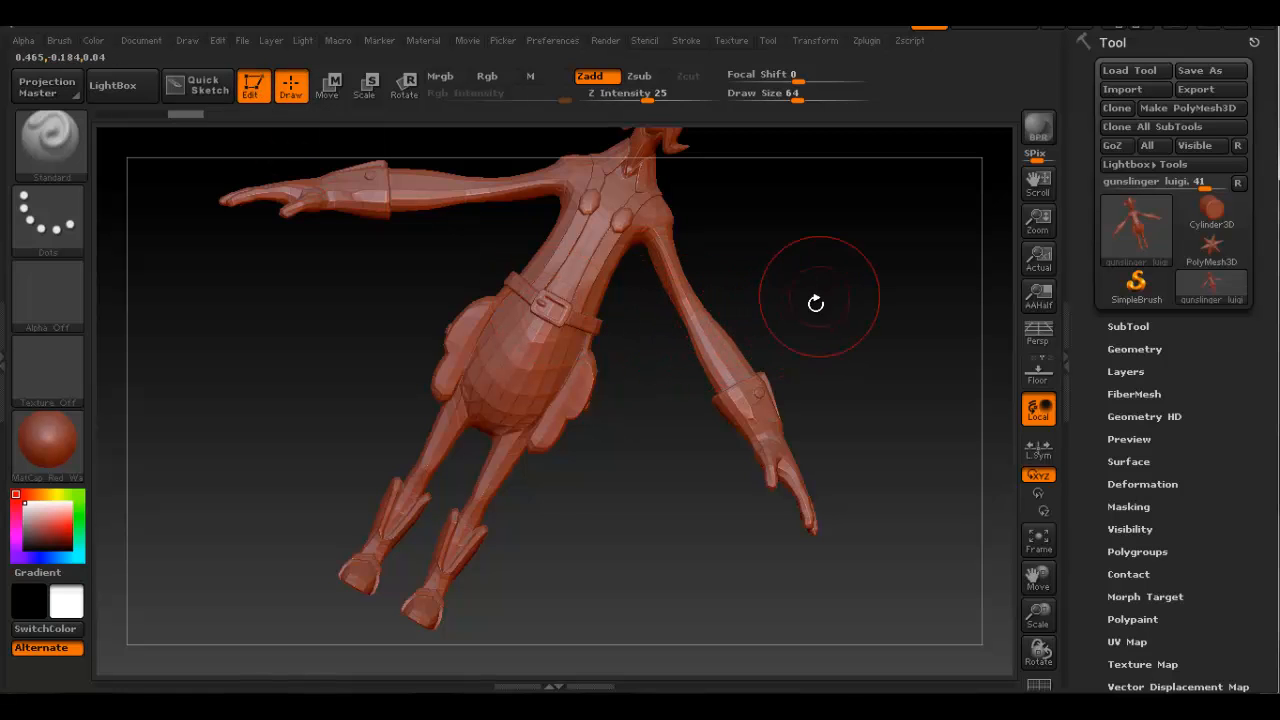
Turn the tilted model to check it from the side and enable perspective display.
mouse_move(771, 286)
left_mouse_down()
mouse_move(643, 257)
mouse_move(723, 180)
mouse_move(730, 342)
mouse_move(791, 223)
mouse_move(772, 349)
mouse_move(722, 254)
left_mouse_up()
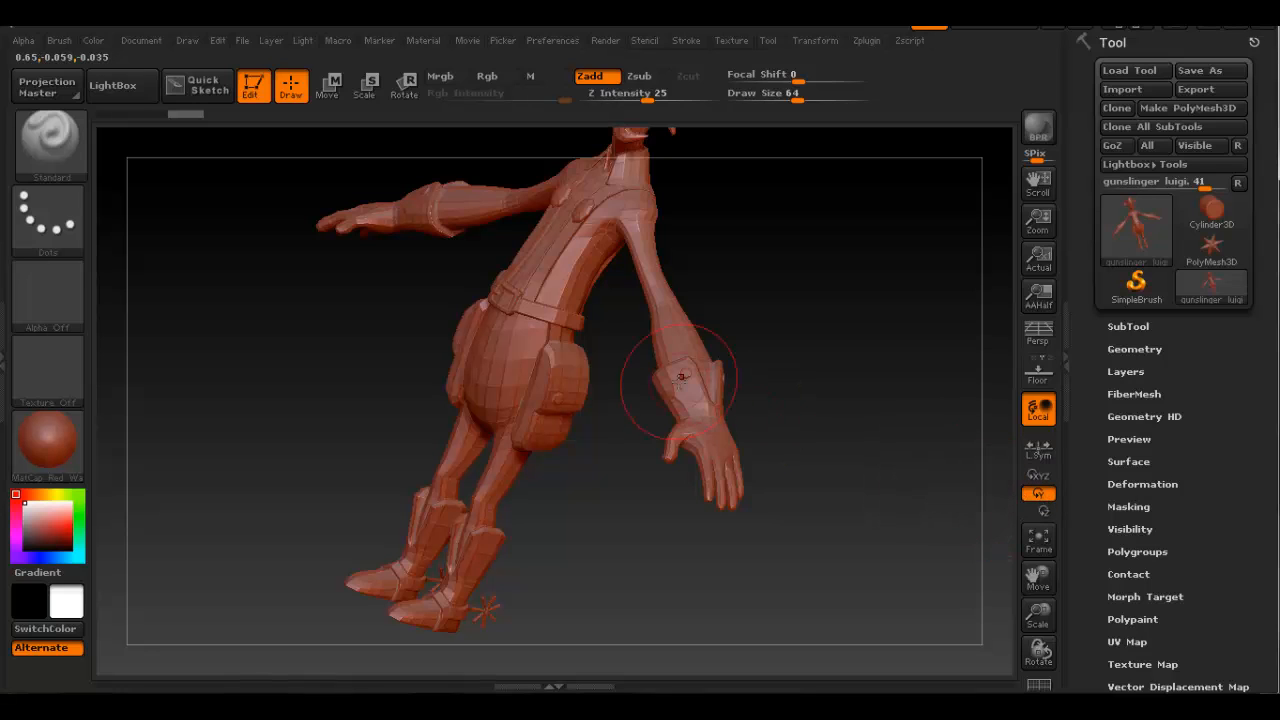
left_click_drag(664, 260, 719, 252)
left_click(1034, 338)
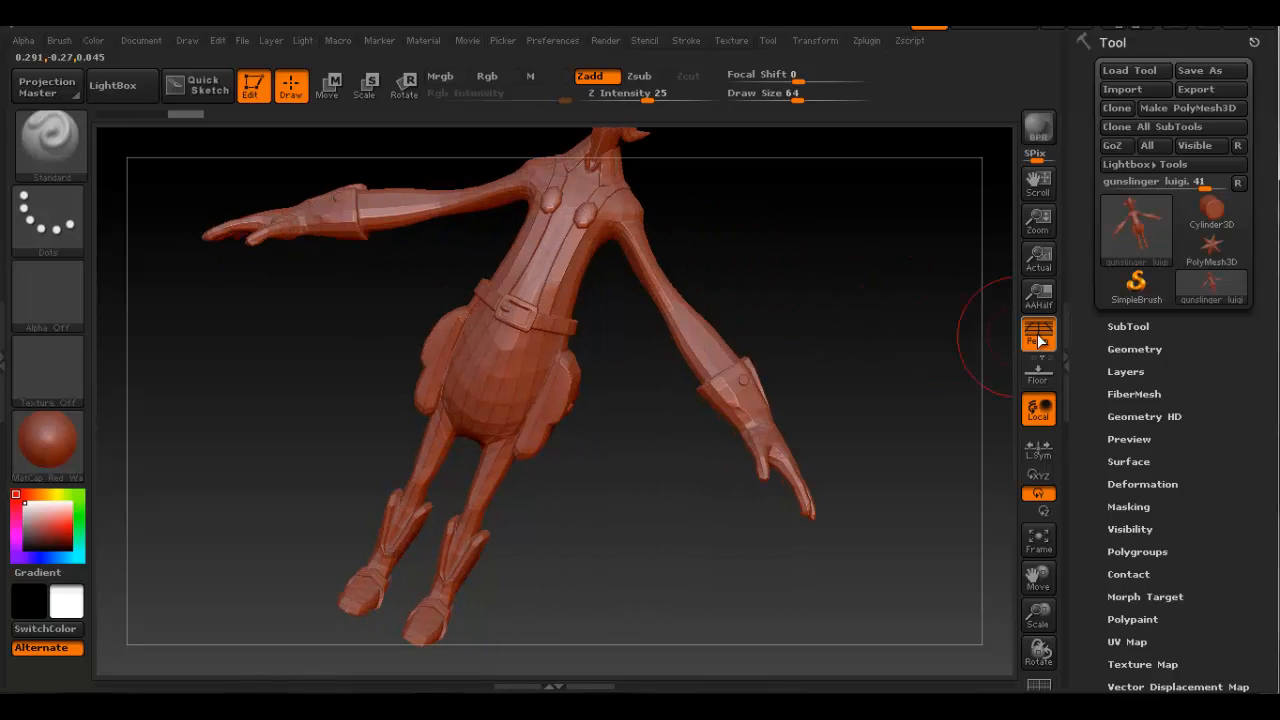
Straighten the view of the character and examine the whole figure from hat to boots in perspective.
left_click_drag(642, 308, 623, 365)
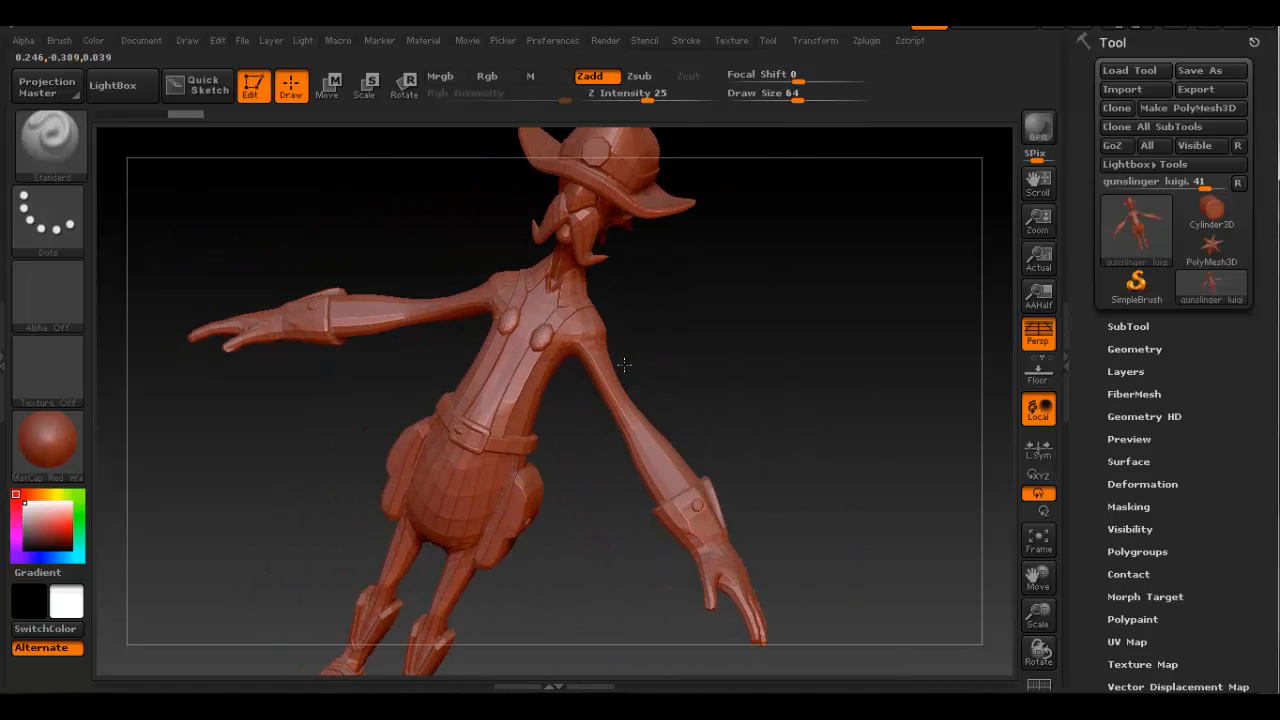
left_click_drag(604, 314, 576, 267)
mouse_move(673, 355)
left_mouse_down()
mouse_move(640, 352)
mouse_move(677, 343)
left_mouse_up()
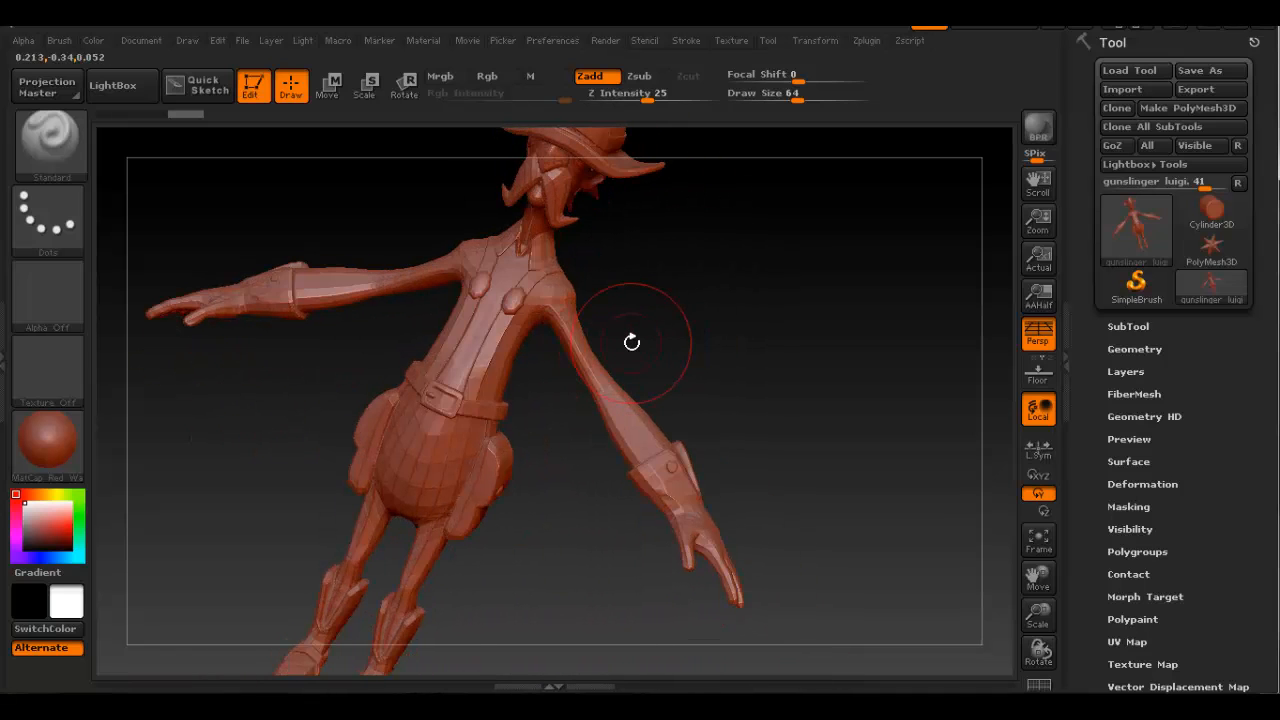
mouse_move(578, 345)
right_mouse_down("ctrl")
mouse_move(717, 369)
mouse_move(394, 271)
mouse_move(520, 303)
mouse_move(591, 297)
mouse_move(623, 340)
mouse_move(586, 380)
mouse_move(766, 326)
mouse_move(721, 341)
mouse_move(760, 345)
right_mouse_up("ctrl")
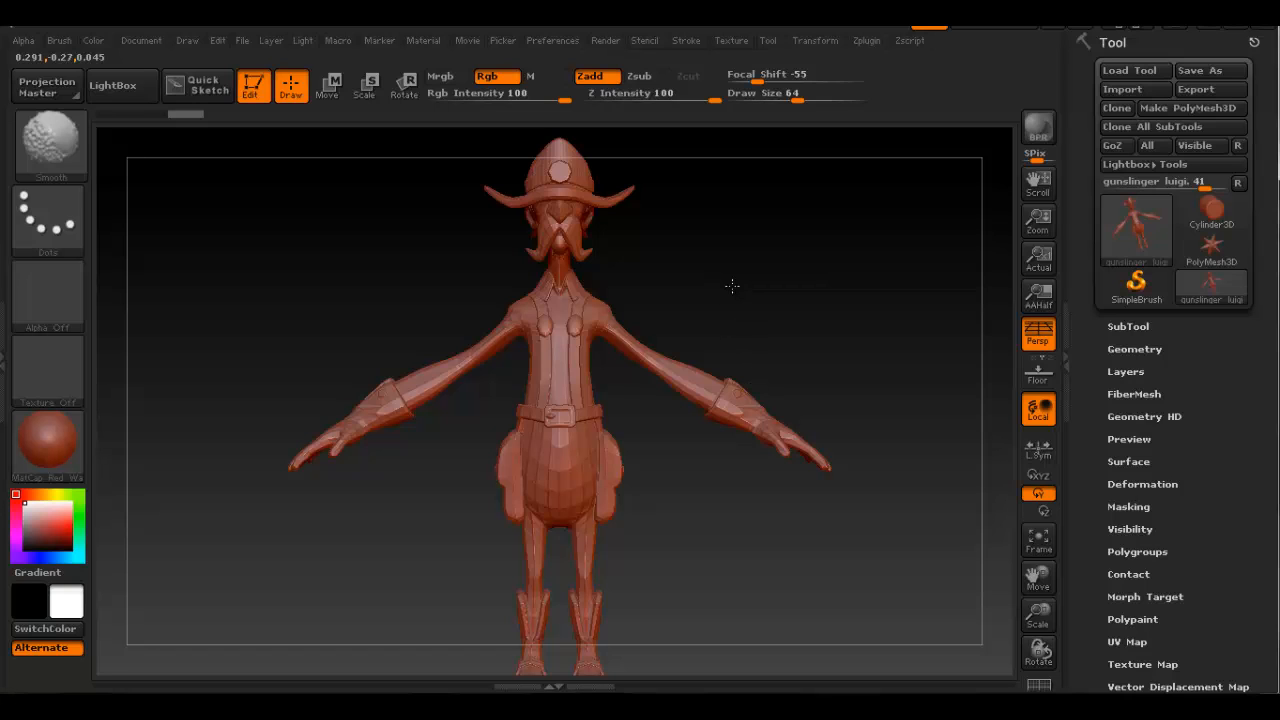
right_click_drag(769, 313, 701, 300)
mouse_move(909, 337)
right_mouse_down("shift")
mouse_move(340, 263)
mouse_move(826, 309)
right_mouse_up("shift")
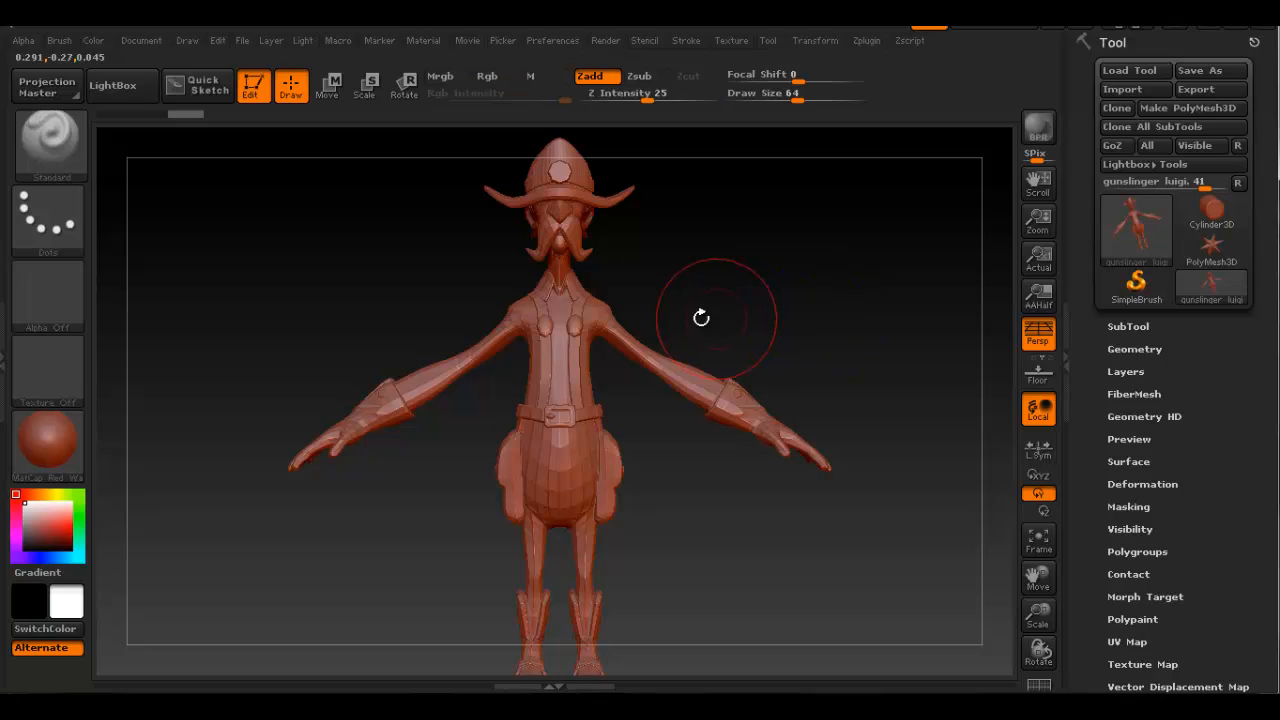
right_click_drag(873, 390, 840, 360)
right_click_drag(757, 294, 760, 342, "alt")
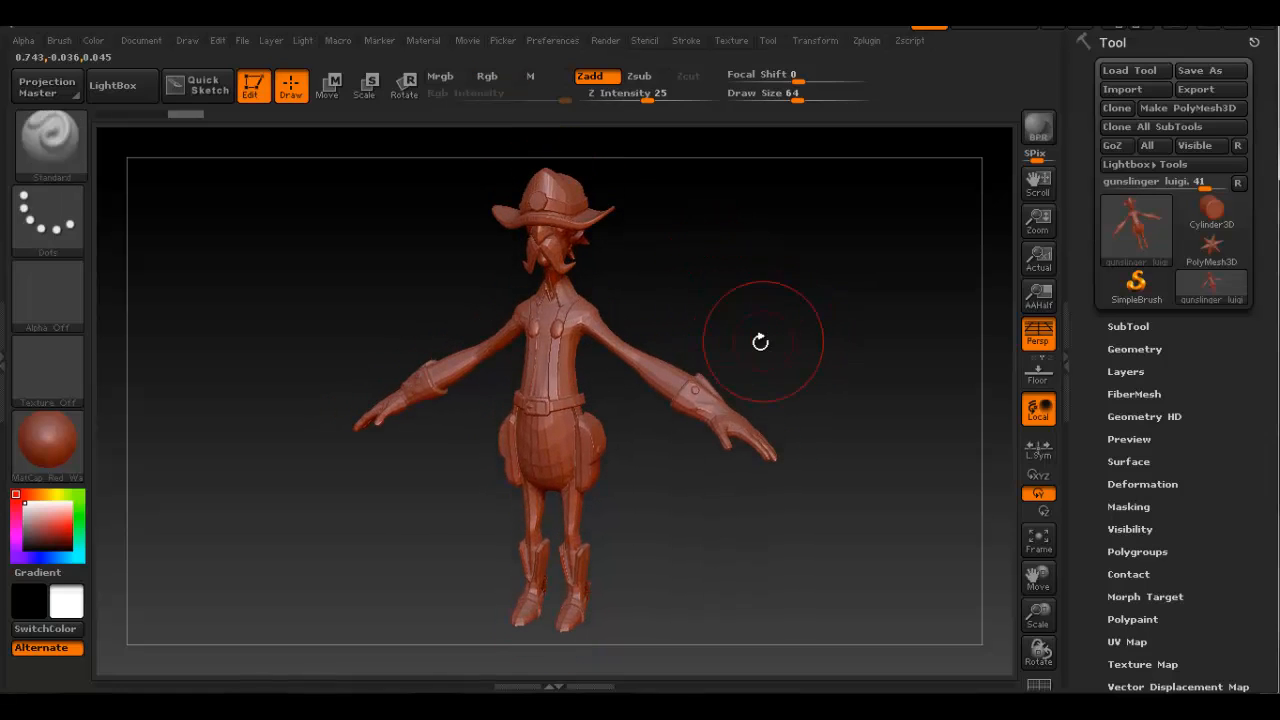
Expand the tool's Polygroups settings and turn on Polyframe display for the character.
left_click_drag(1196, 572, 1199, 453)
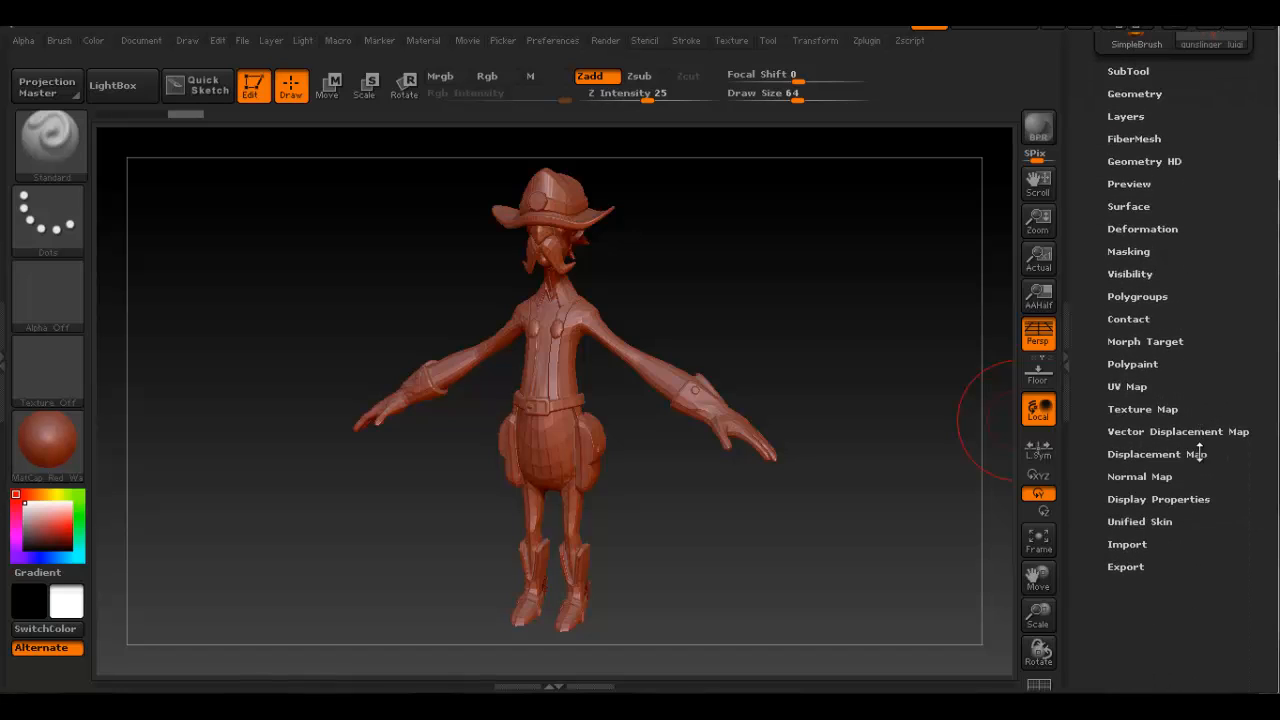
left_click_drag(1204, 341, 1204, 354)
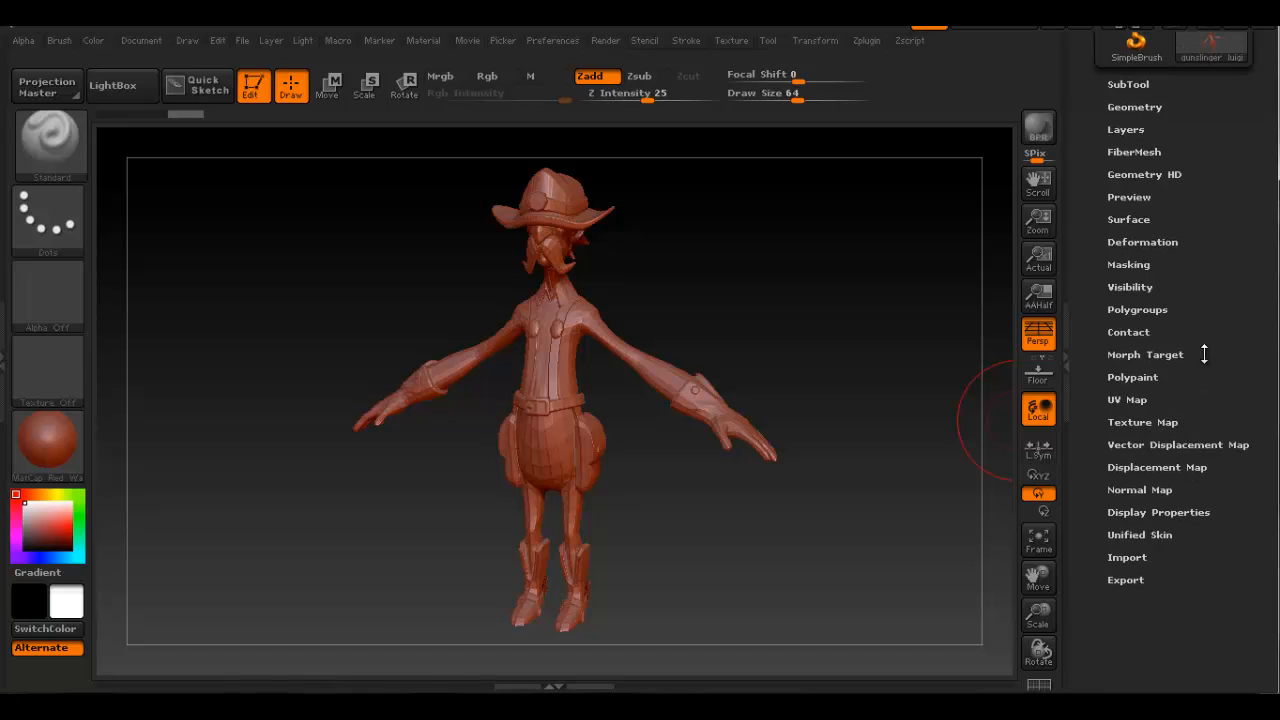
left_click(1133, 310)
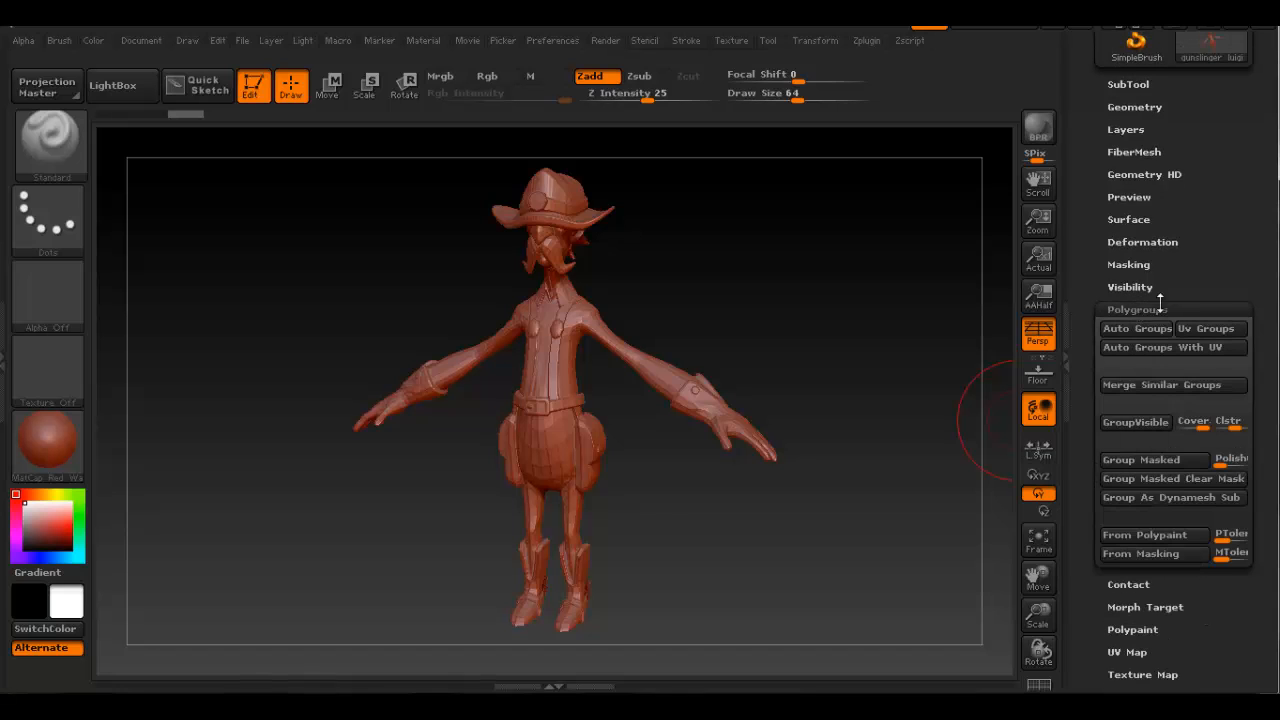
left_click_drag(1222, 282, 1222, 236)
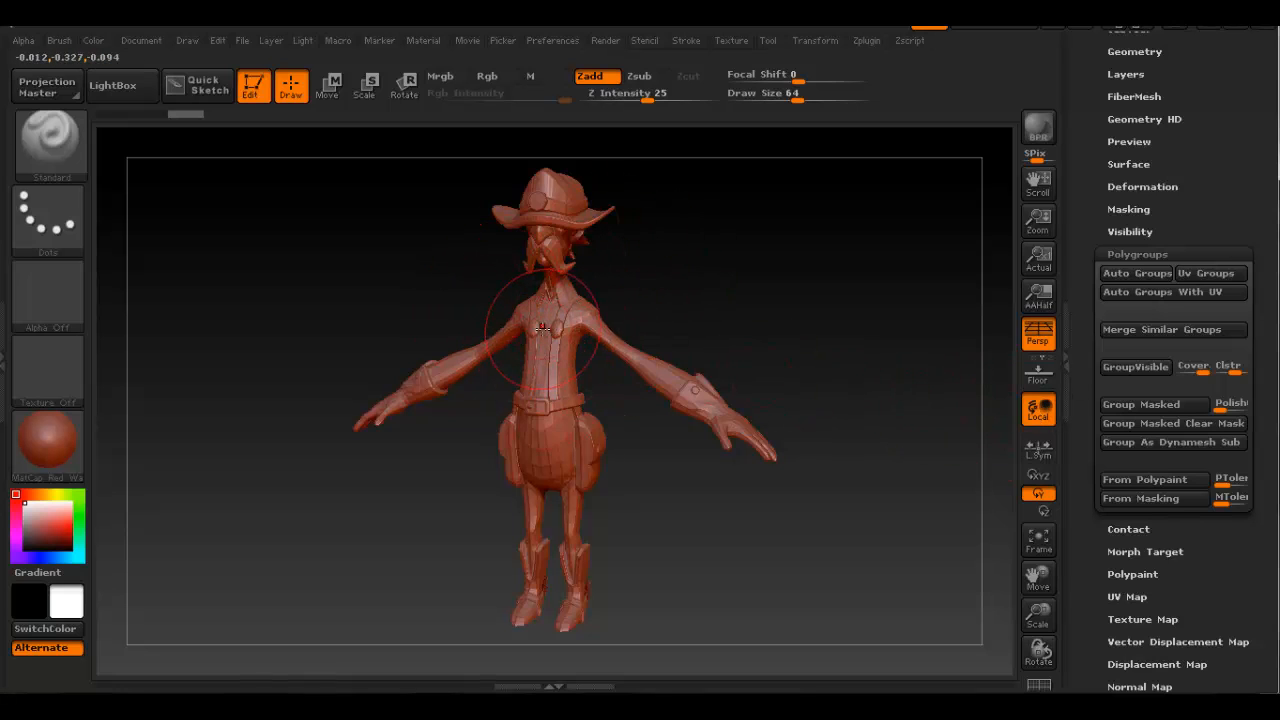
left_click(806, 42)
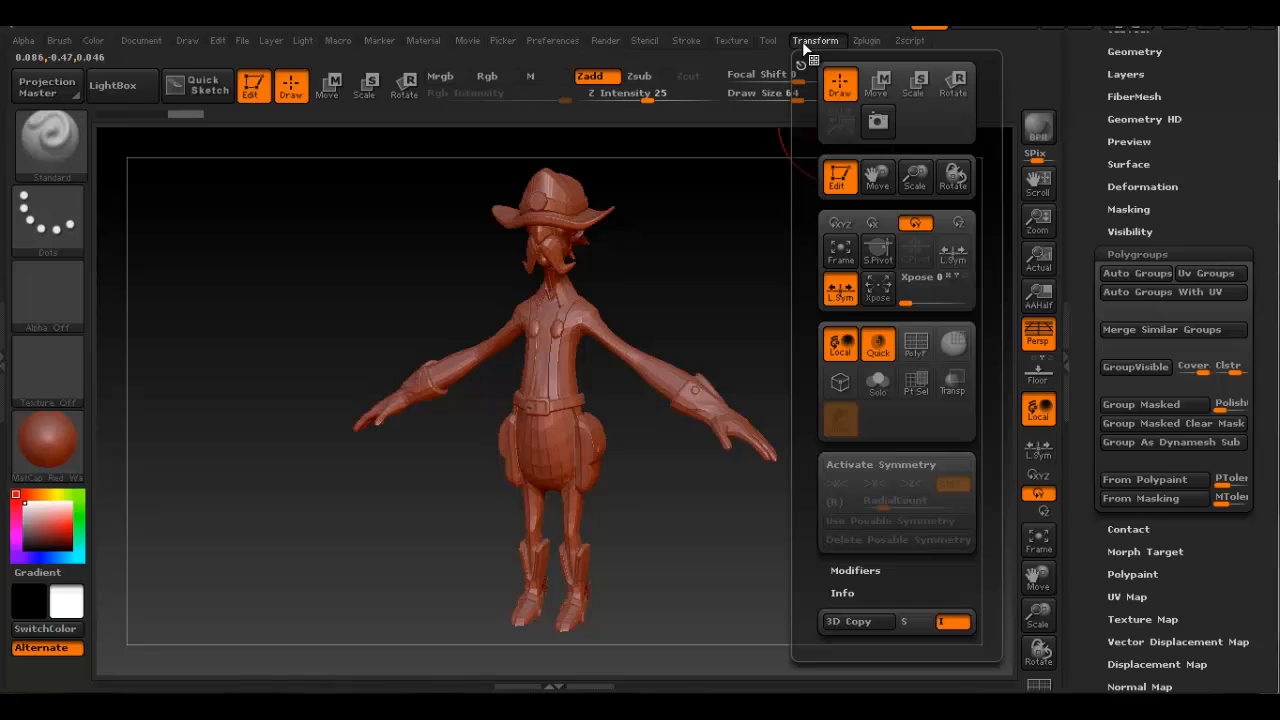
left_click(913, 351)
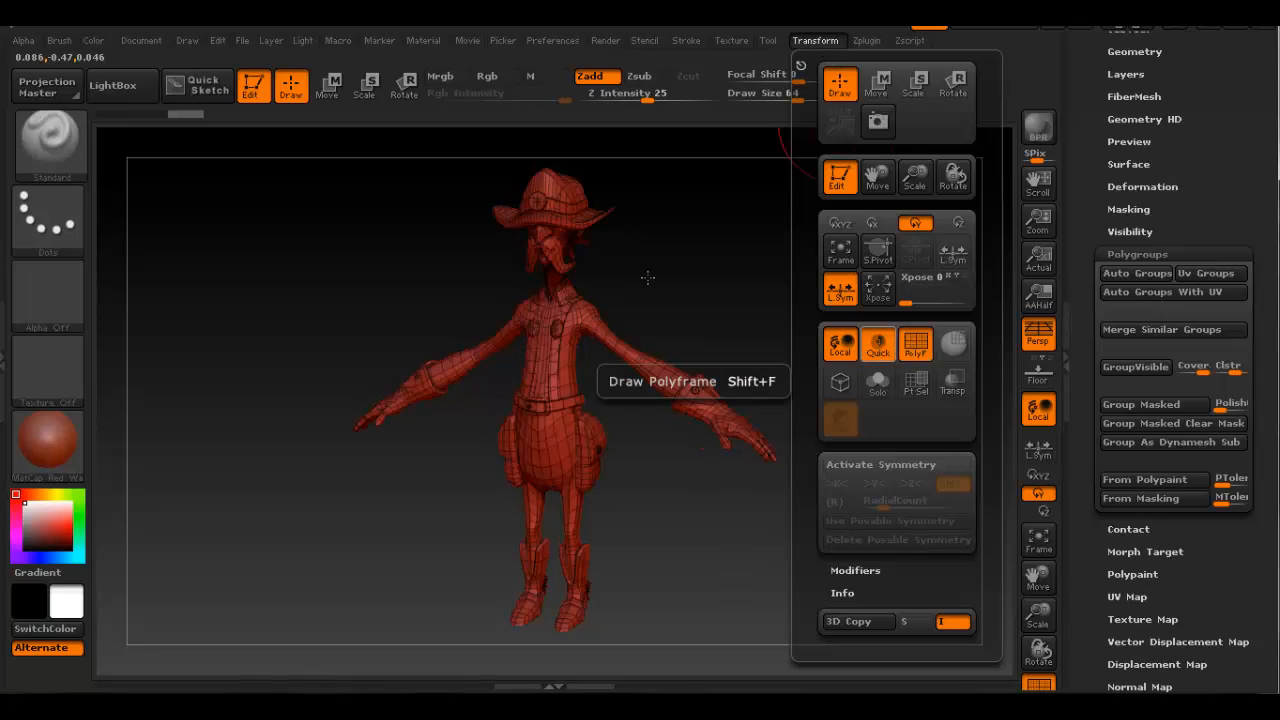
right_click_drag(661, 381, 566, 380, "ctrl")
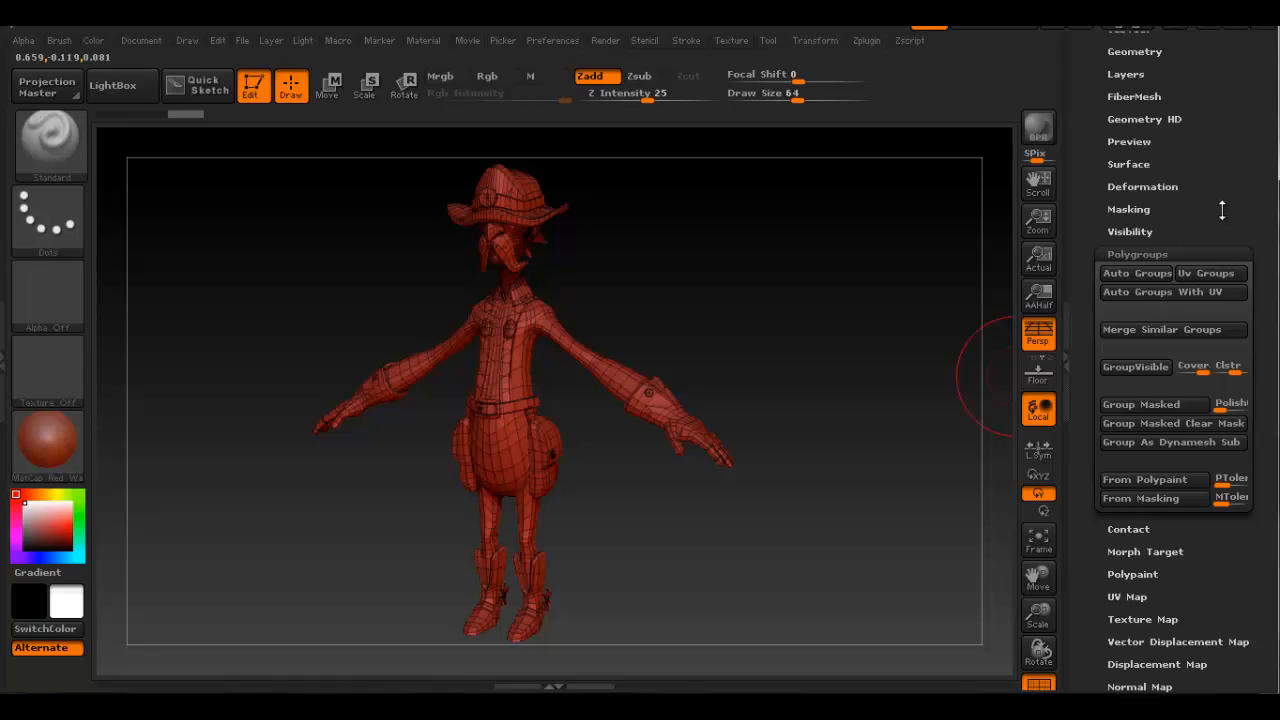
Create polygroups with Auto Groups With UV and inspect them on the torso, head, sleeve and glove.
scroll(1222, 209, "down", 1)
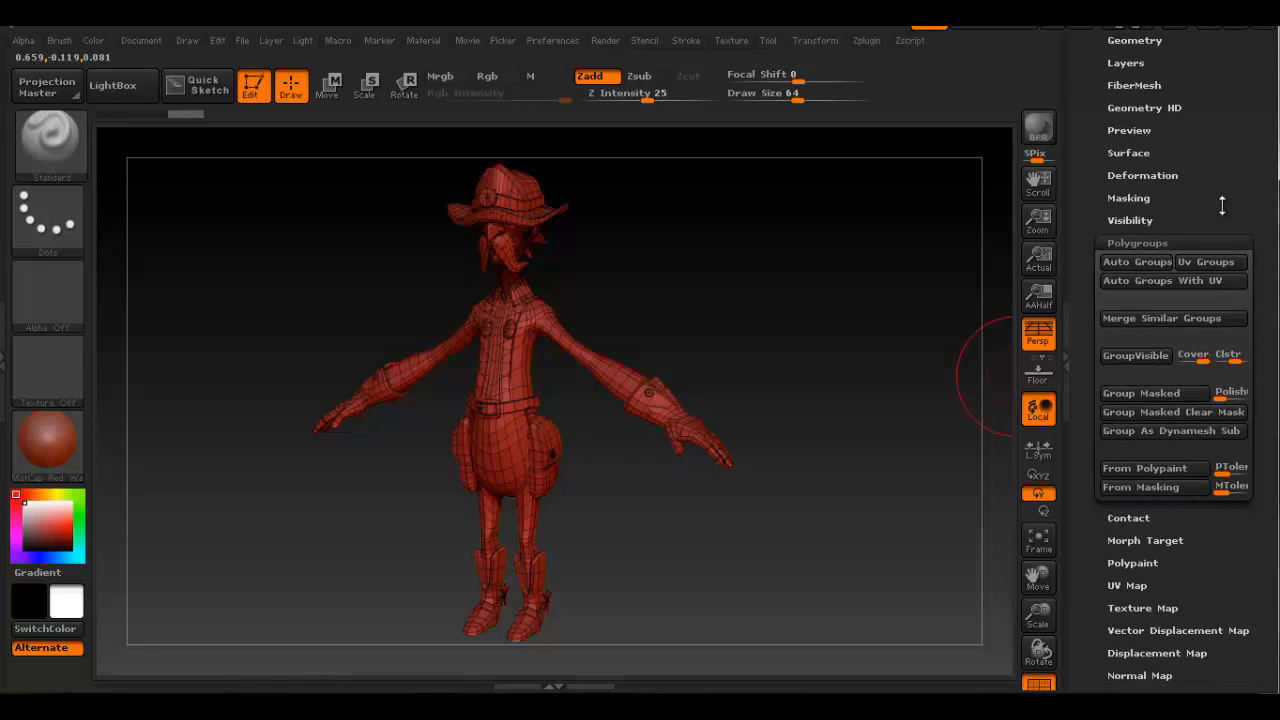
left_click(1168, 282)
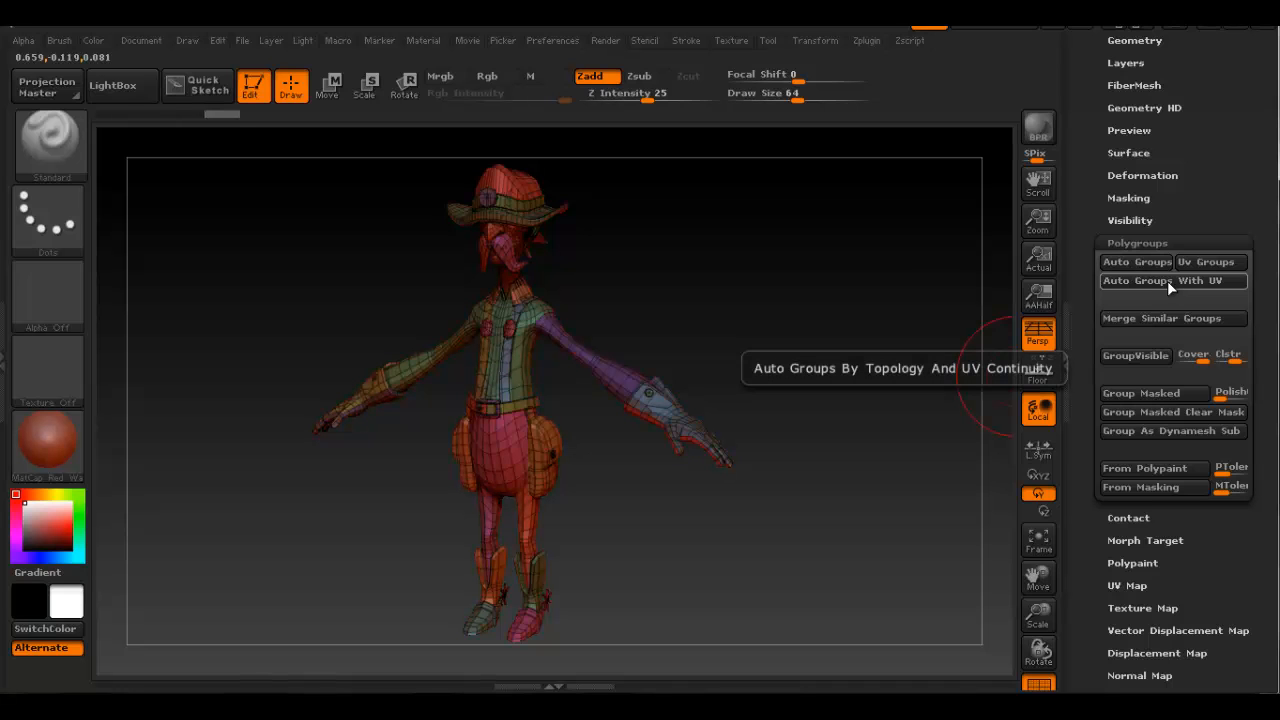
mouse_move(589, 348)
right_mouse_down("alt")
mouse_move(631, 314)
mouse_move(600, 352)
mouse_move(683, 363)
right_mouse_up("alt")
right_click_drag(852, 398, 684, 369, "alt")
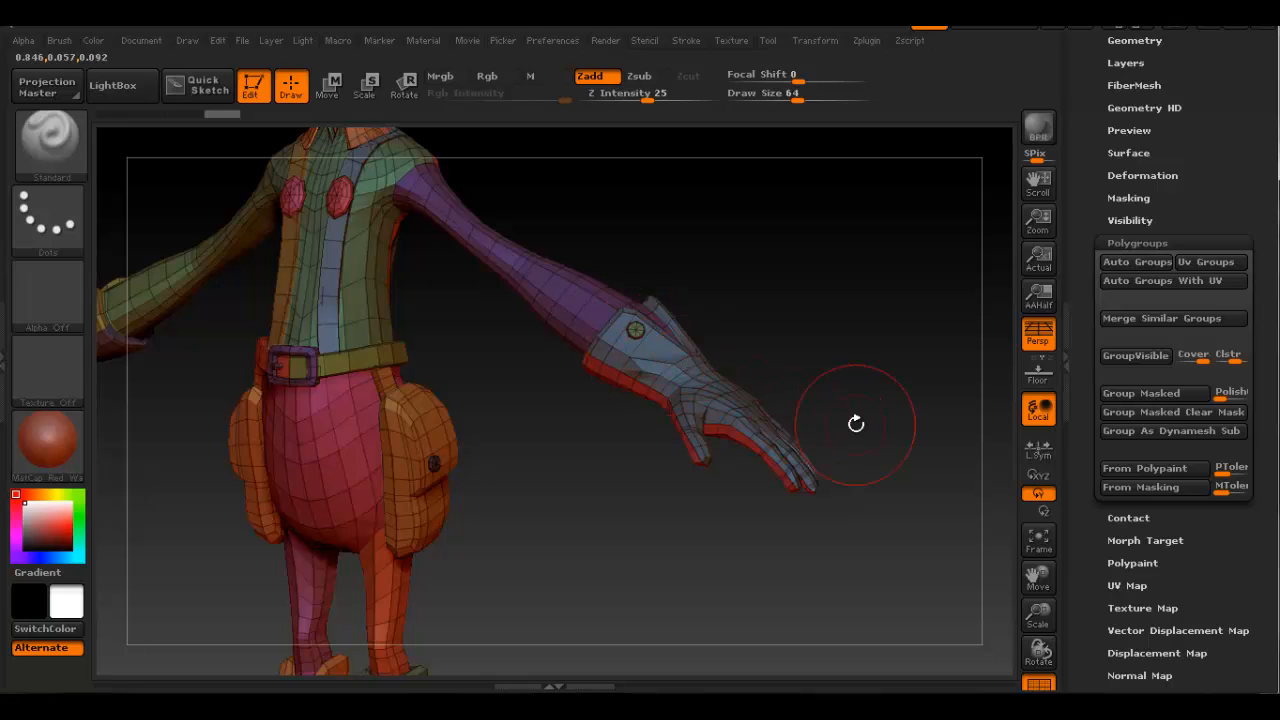
mouse_move(855, 424)
right_mouse_down()
mouse_move(655, 423)
mouse_move(650, 391)
mouse_move(693, 308)
mouse_move(877, 366)
mouse_move(866, 403)
right_mouse_up()
right_click_drag(456, 178, 738, 385, "alt")
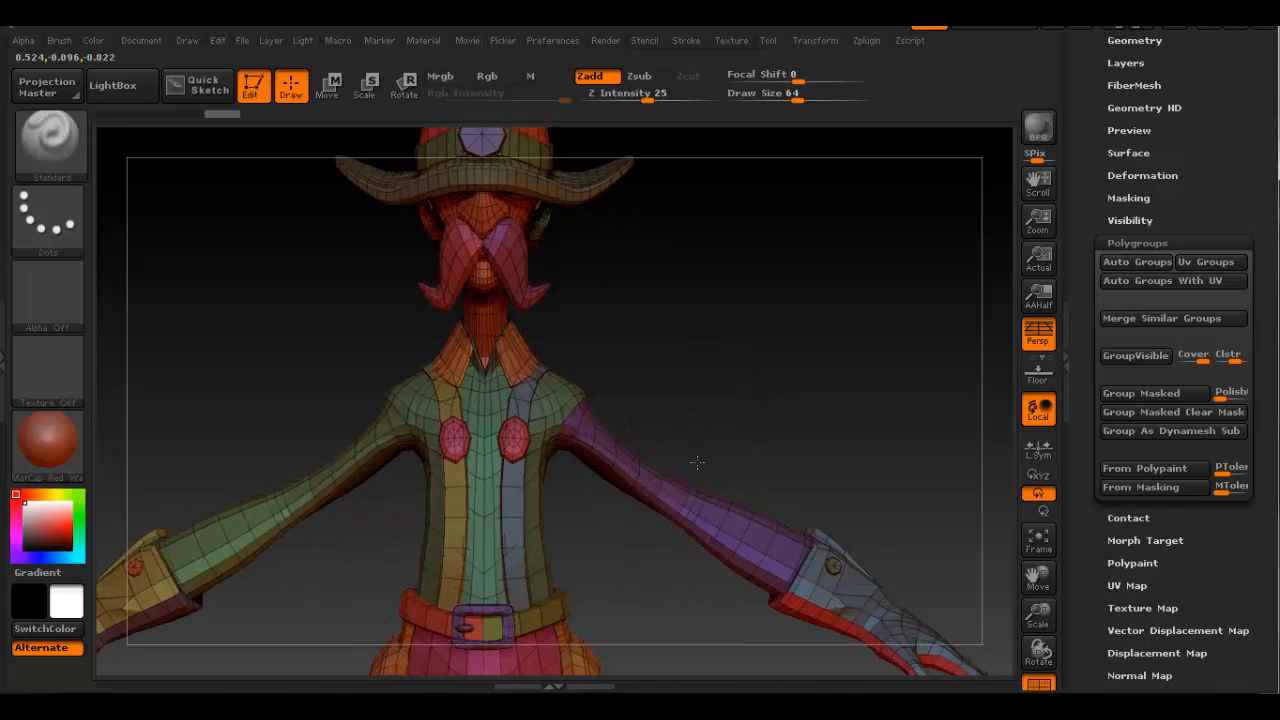
mouse_move(697, 462)
right_mouse_down("alt")
mouse_move(713, 290)
mouse_move(690, 335)
mouse_move(589, 357)
mouse_move(675, 345)
mouse_move(778, 297)
mouse_move(643, 320)
mouse_move(726, 371)
mouse_move(790, 470)
mouse_move(690, 440)
mouse_move(743, 380)
mouse_move(761, 384)
right_mouse_up("alt")
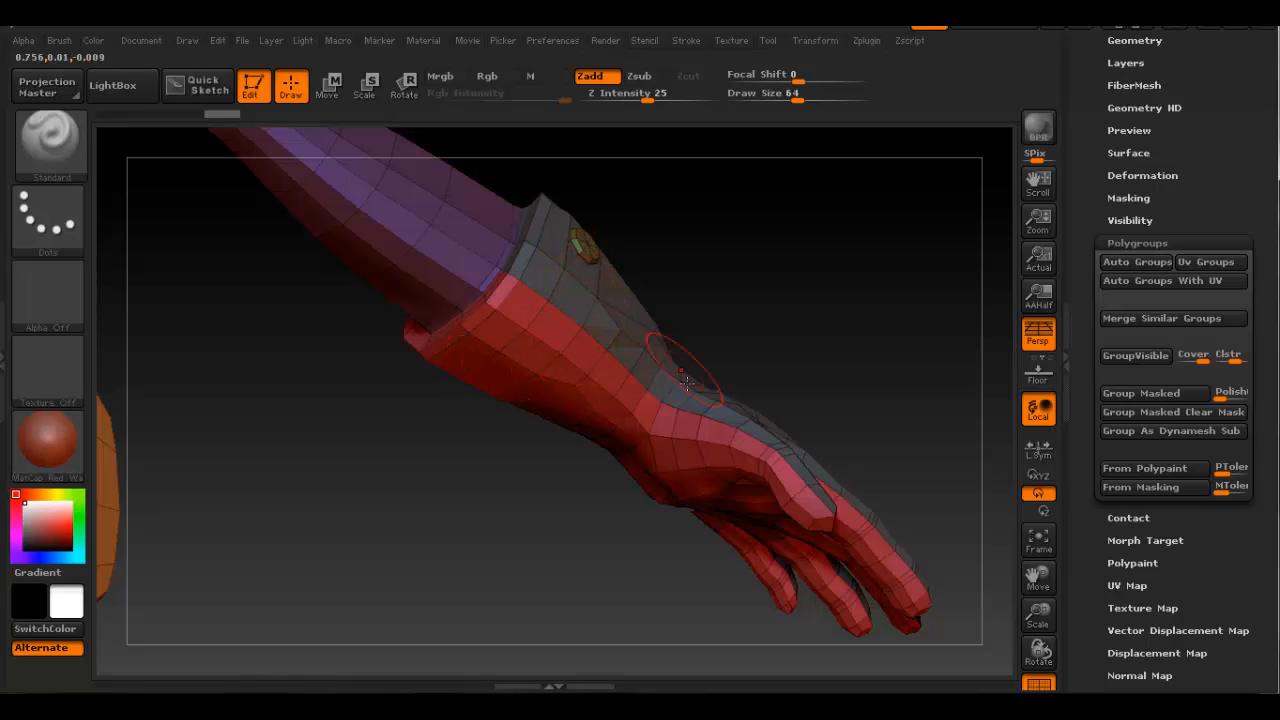
Isolate the grey back-of-hand polygroup of the character's left glove, then invert the visibility to hide only that part.
mouse_move(684, 381)
right_mouse_down()
mouse_move(640, 382)
mouse_move(582, 512)
mouse_move(454, 491)
mouse_move(600, 500)
mouse_move(645, 458)
mouse_move(642, 397)
mouse_move(669, 393)
right_mouse_up()
key("ctrl+shift")
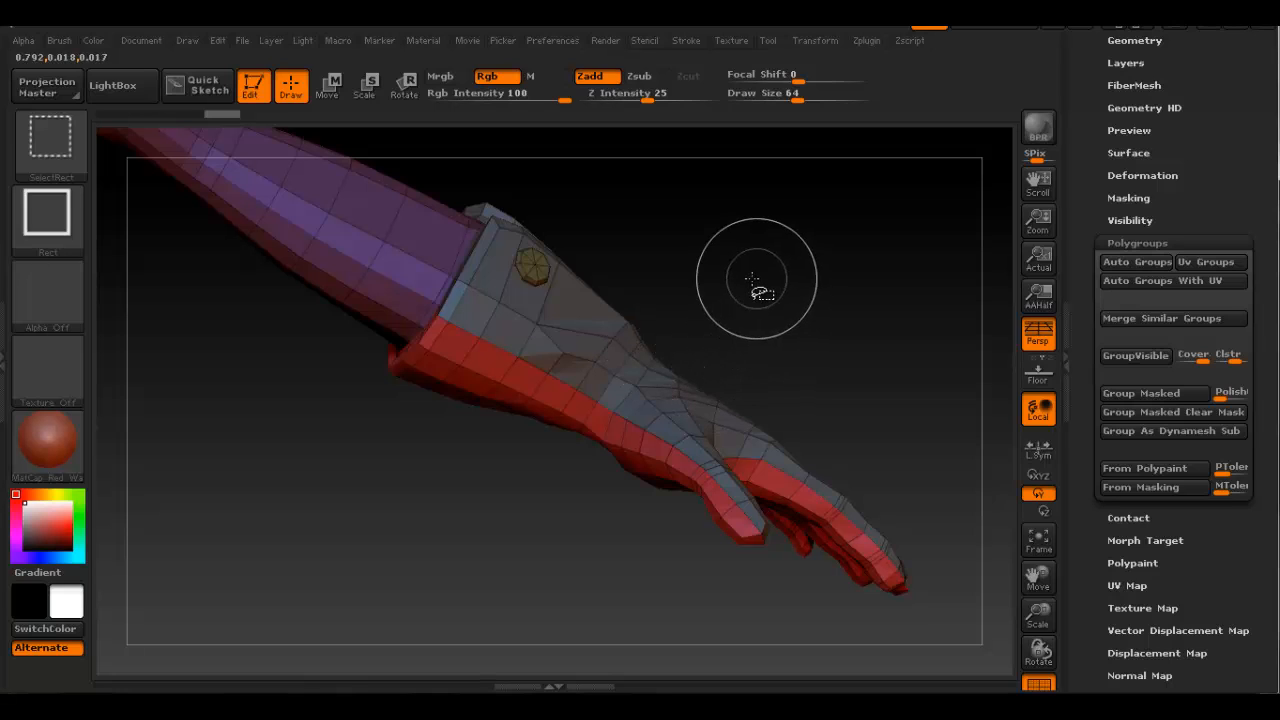
left_click(608, 343, "ctrl+shift")
mouse_move(843, 364)
left_mouse_down()
mouse_move(566, 383)
mouse_move(783, 366)
mouse_move(826, 403)
mouse_move(823, 369)
mouse_move(837, 371)
left_mouse_up()
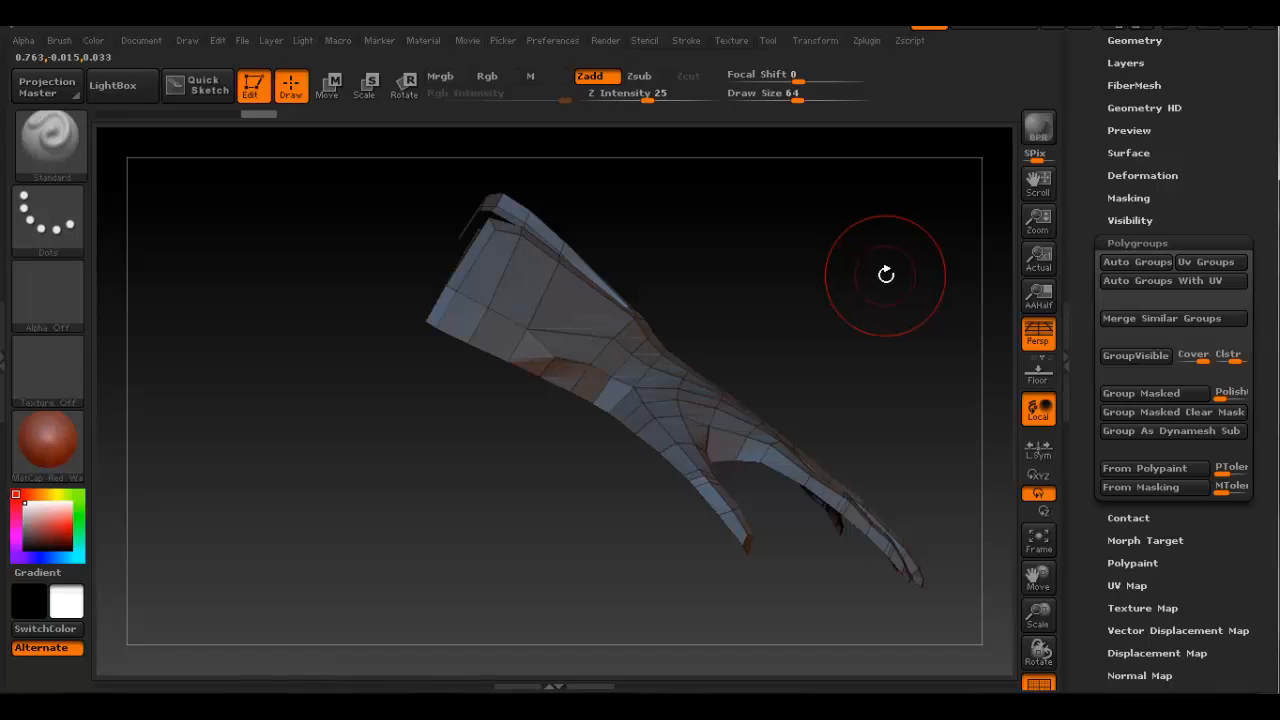
key("ctrl")
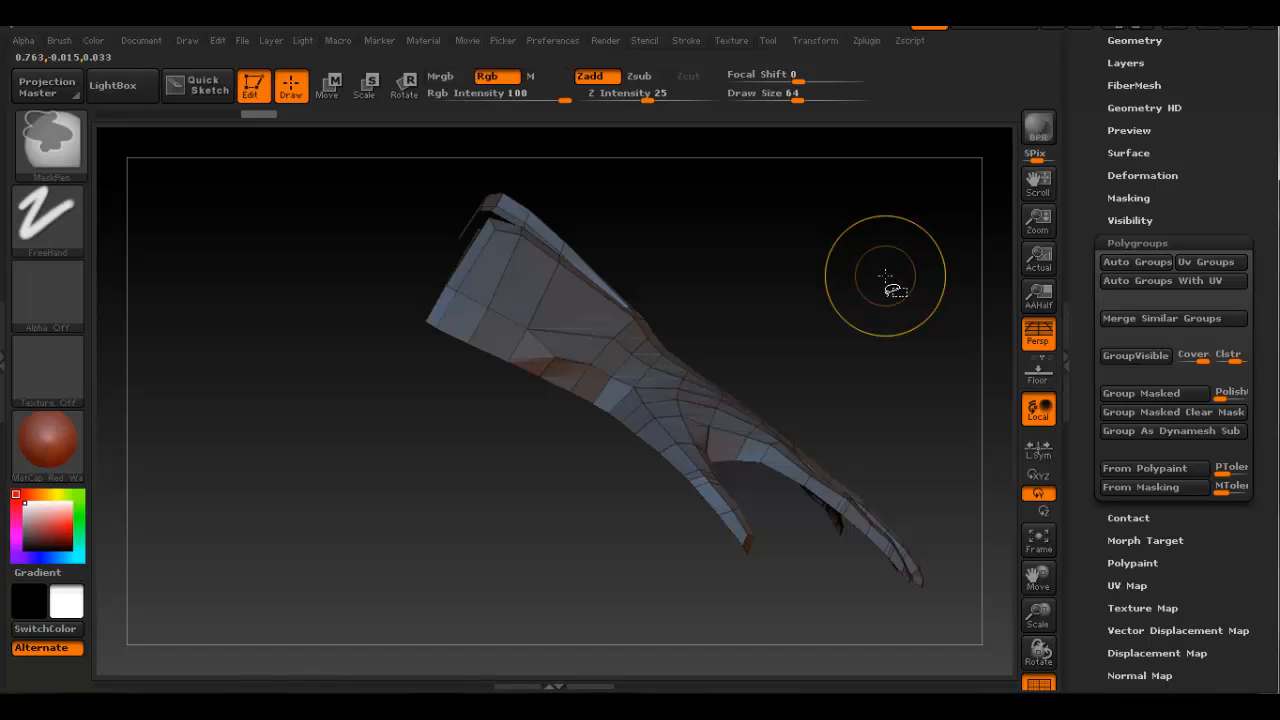
key("ctrl+shift")
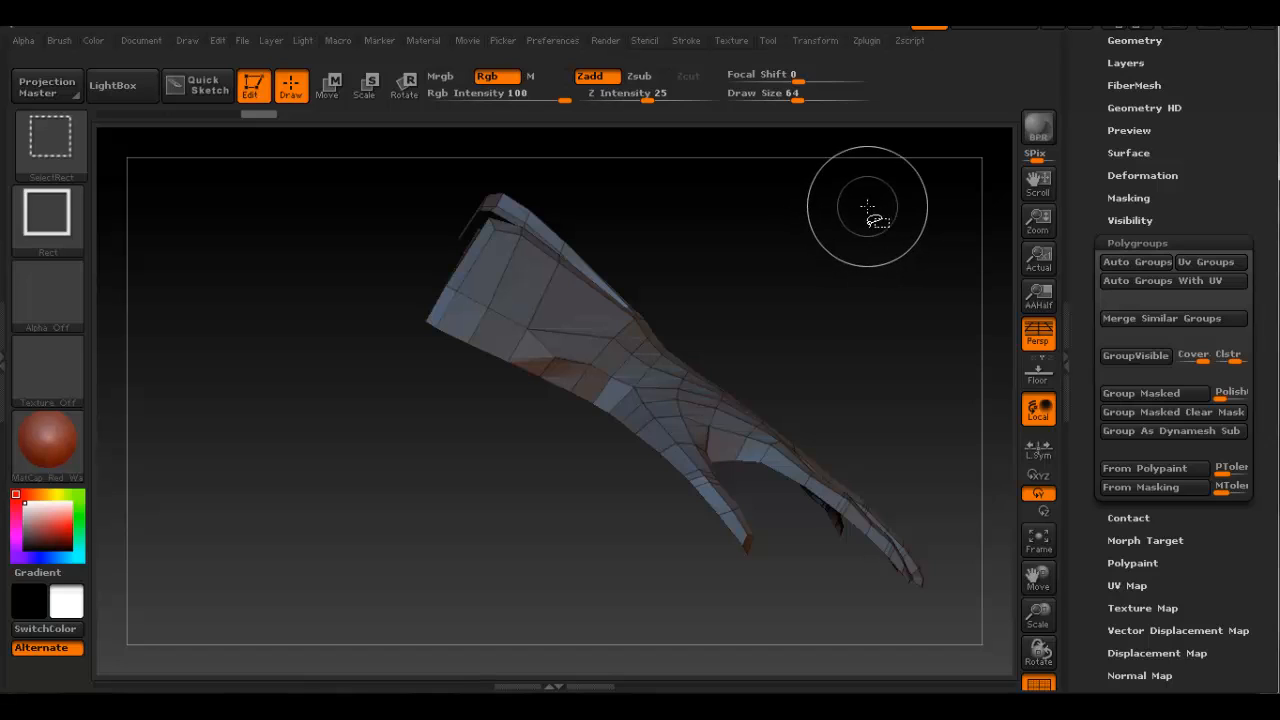
mouse_move(855, 213)
left_mouse_down("ctrl+shift")
mouse_move(886, 263)
mouse_move(811, 317)
mouse_move(741, 322)
mouse_move(846, 303)
mouse_move(889, 211)
mouse_move(901, 136)
mouse_move(914, 240)
mouse_move(860, 406)
mouse_move(769, 437)
mouse_move(767, 386)
mouse_move(780, 394)
left_mouse_up("ctrl+shift")
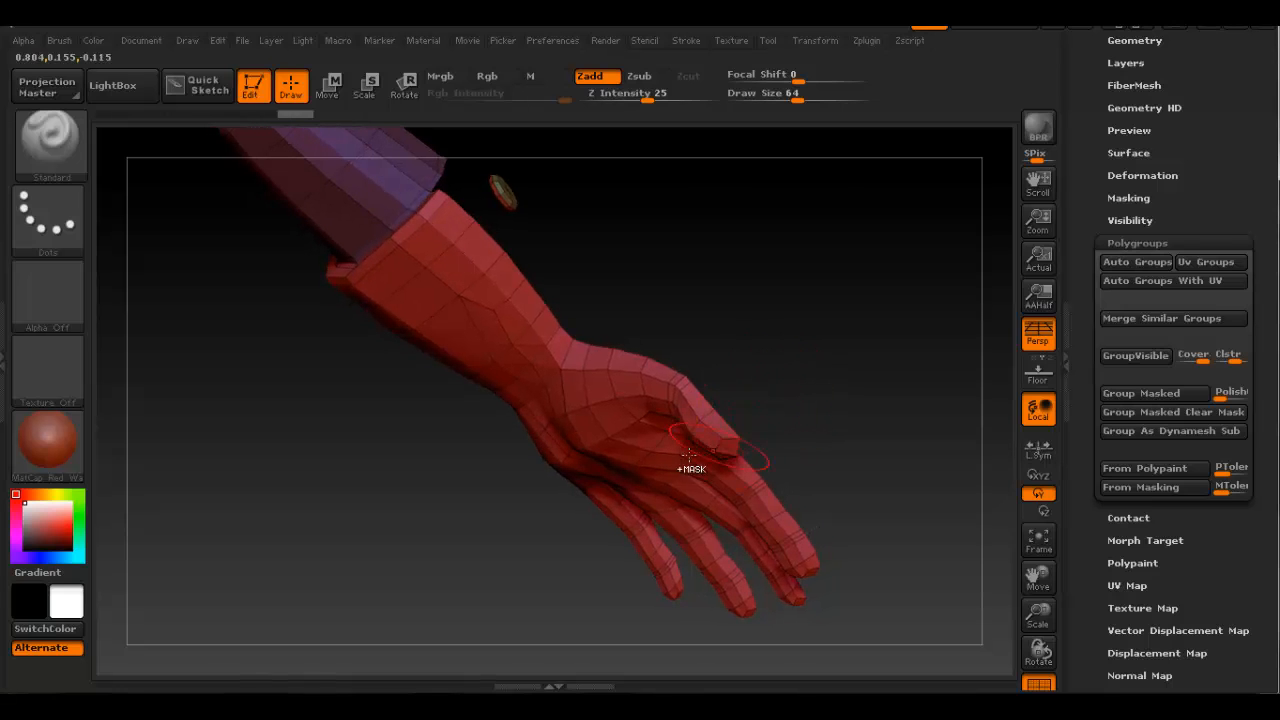
Hide the glove's red palm polygroup as well and invert the visibility to isolate the complete glove.
left_click(602, 436, "ctrl+shift")
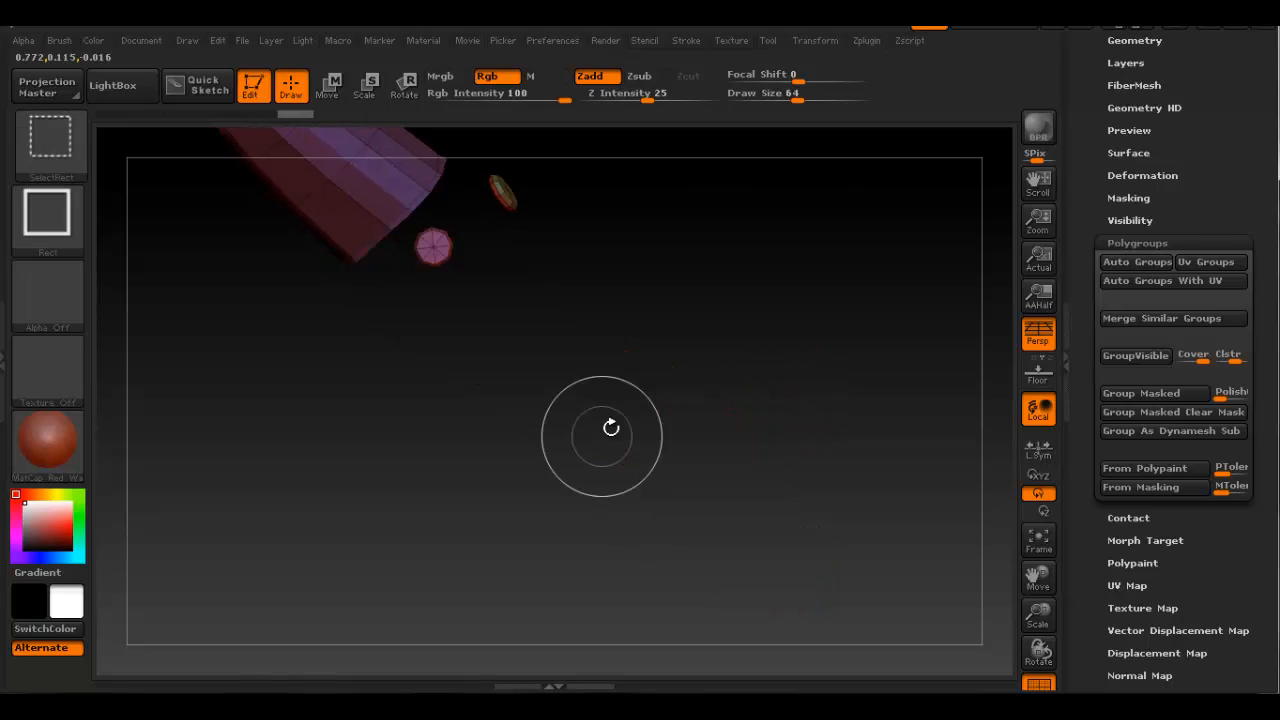
mouse_move(611, 427)
left_mouse_down()
mouse_move(700, 400)
mouse_move(663, 463)
mouse_move(726, 451)
mouse_move(700, 325)
mouse_move(780, 428)
left_mouse_up()
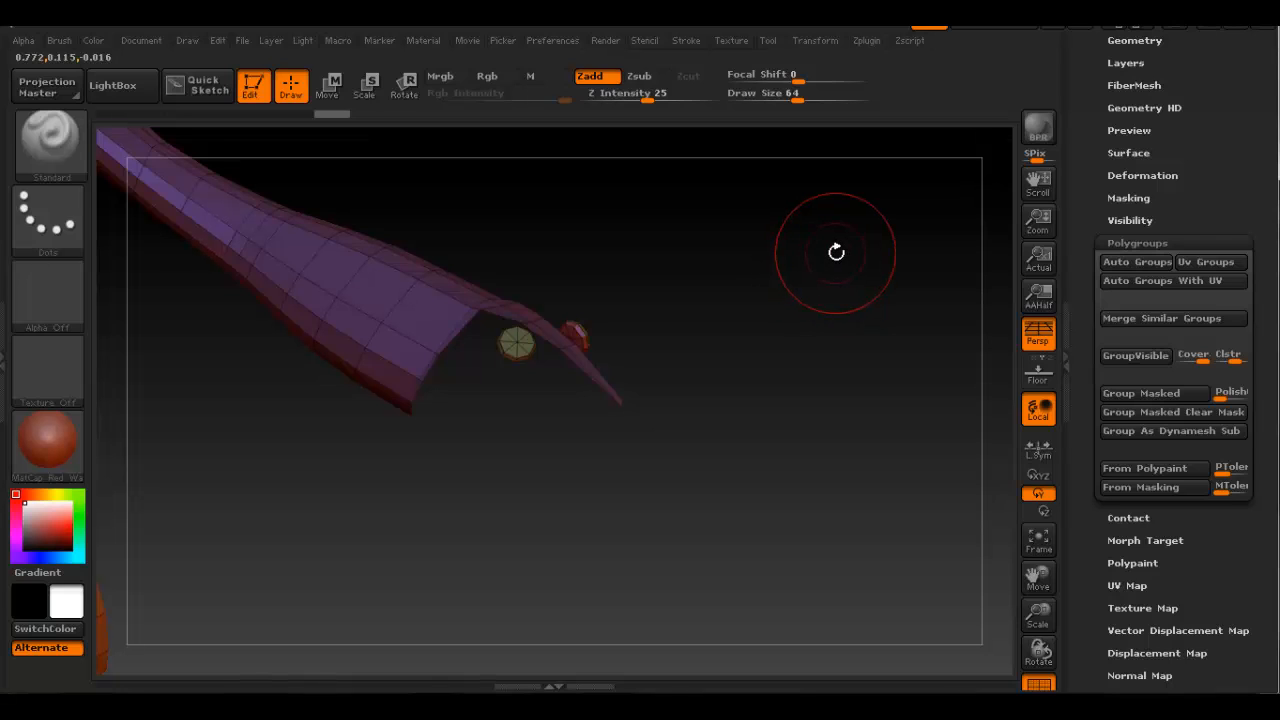
key("ctrl+shift")
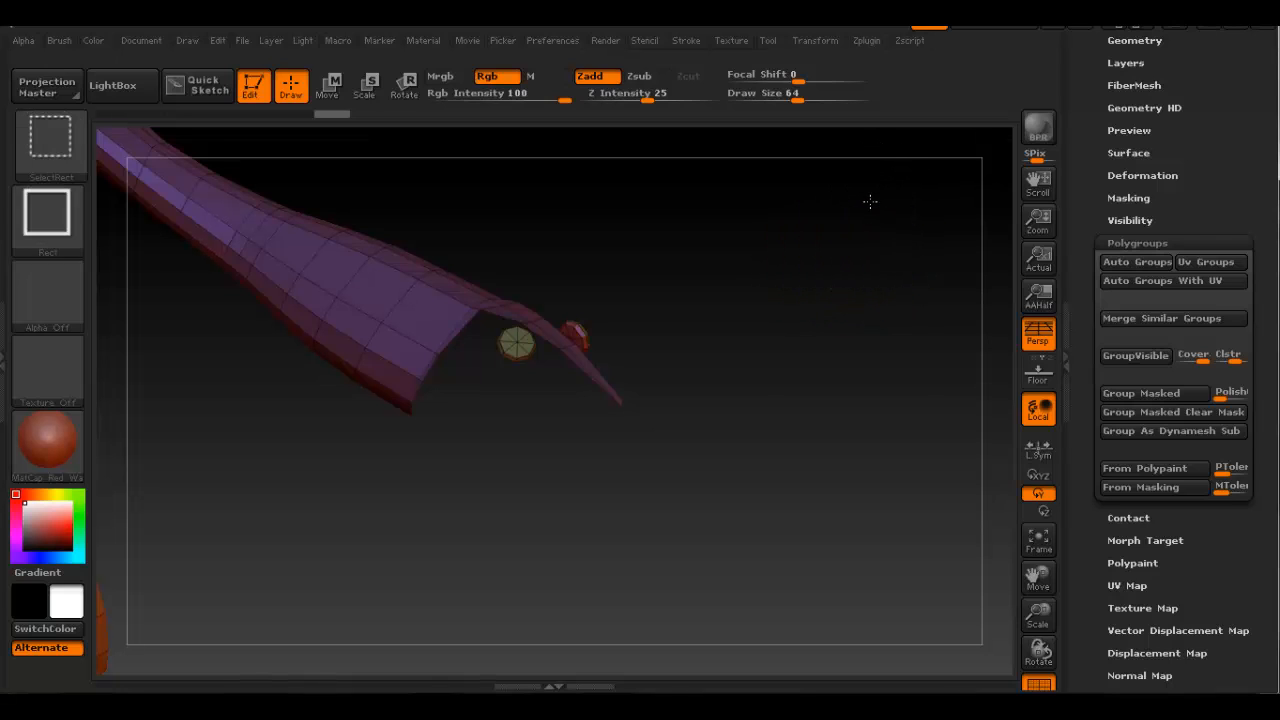
left_click_drag(870, 201, 919, 267, "ctrl+shift")
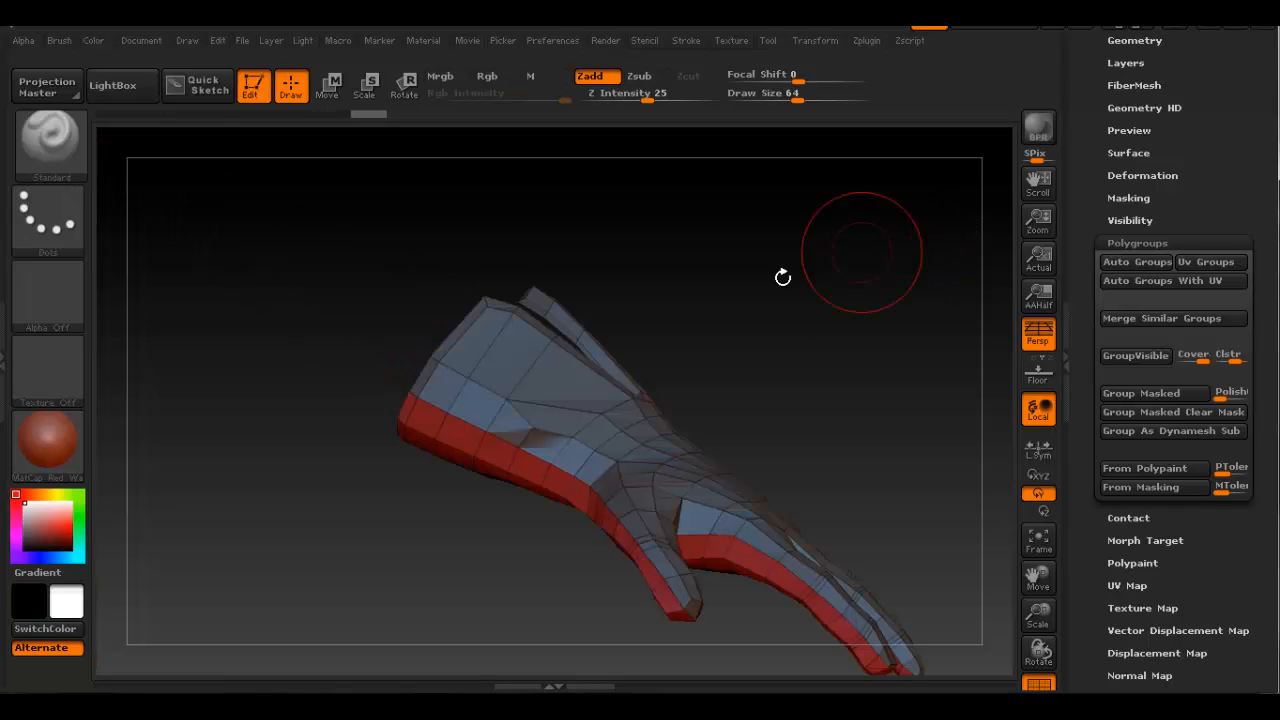
left_click_drag(780, 274, 700, 280)
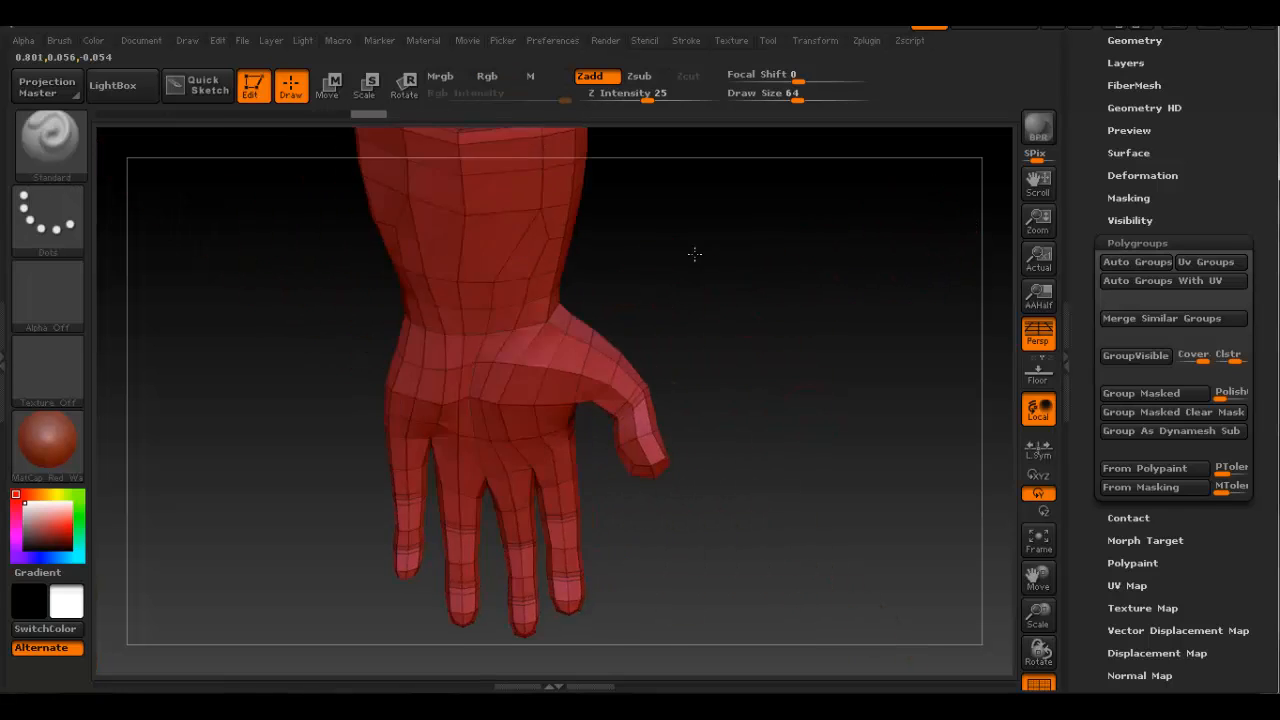
left_click_drag(695, 254, 576, 306)
left_click_drag(576, 461, 598, 394)
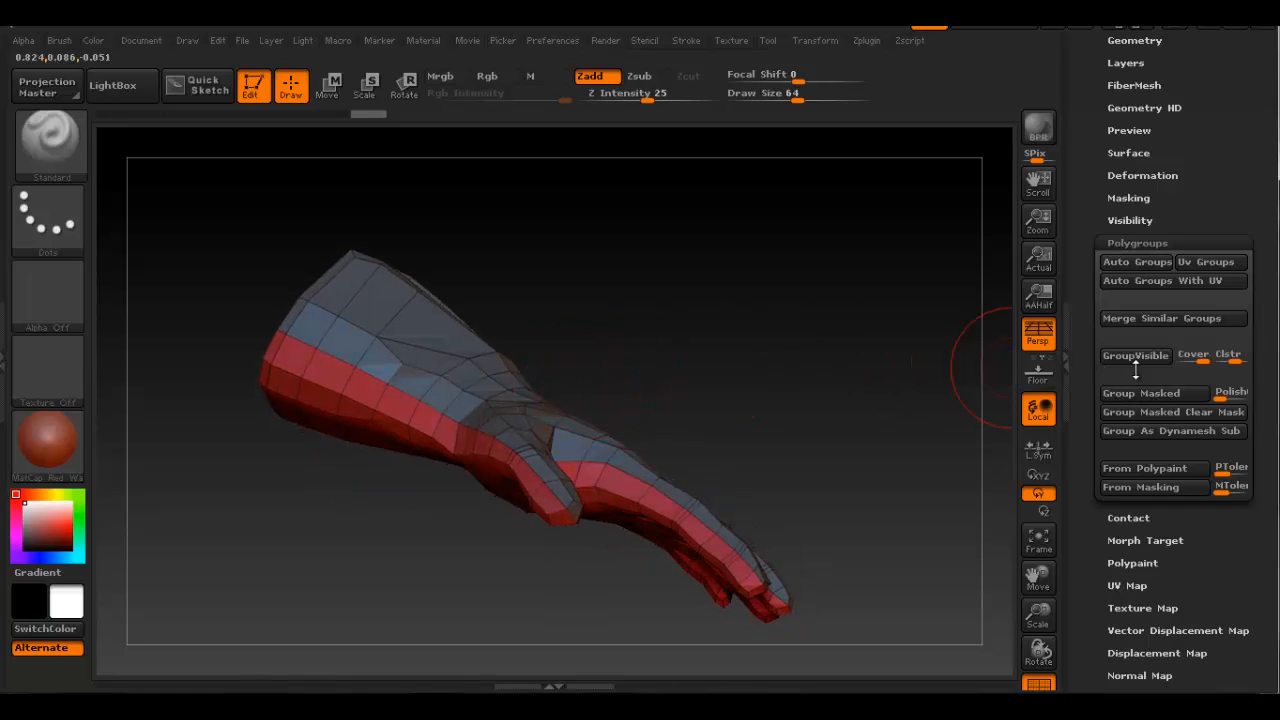
Combine the visible glove parts into one polygroup with GroupVisible and show the whole character again.
left_click(1137, 359)
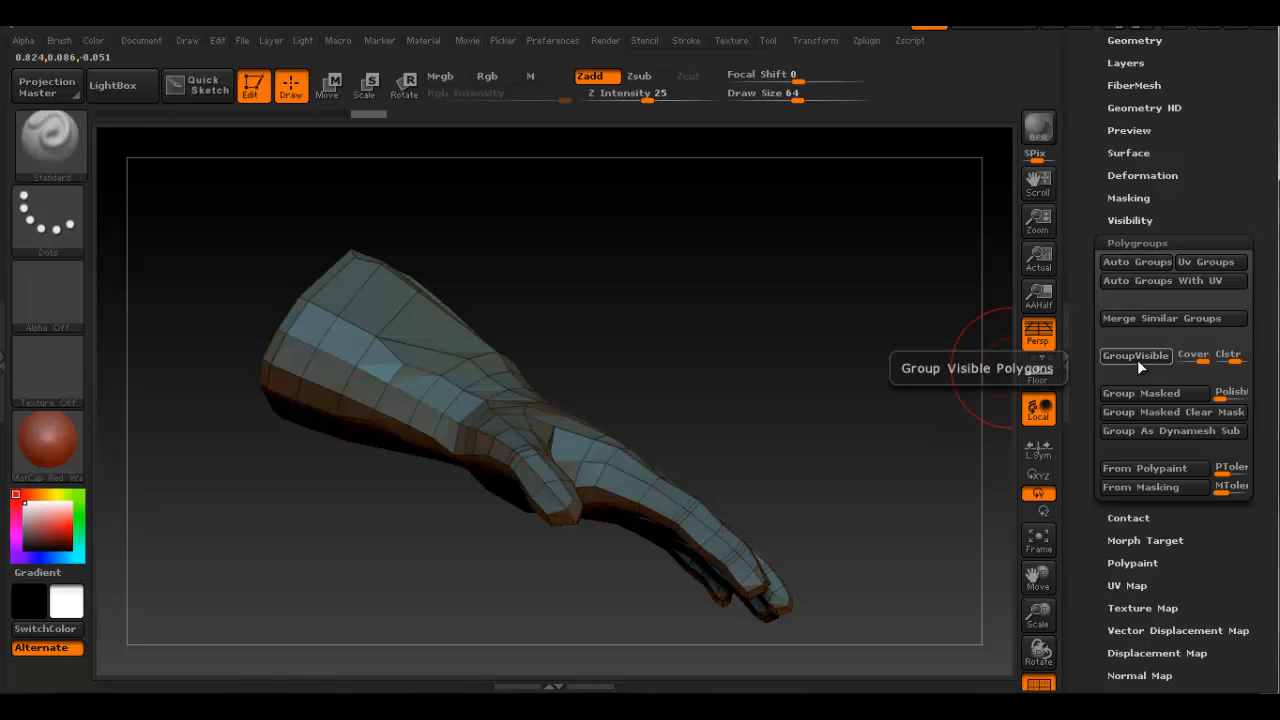
mouse_move(850, 385)
left_mouse_down()
mouse_move(652, 316)
mouse_move(660, 280)
mouse_move(416, 431)
mouse_move(357, 432)
mouse_move(492, 445)
mouse_move(575, 425)
left_mouse_up()
left_click_drag(756, 352, 754, 406, "alt")
right_click_drag(754, 406, 733, 368, "ctrl")
left_click_drag(733, 368, 702, 386)
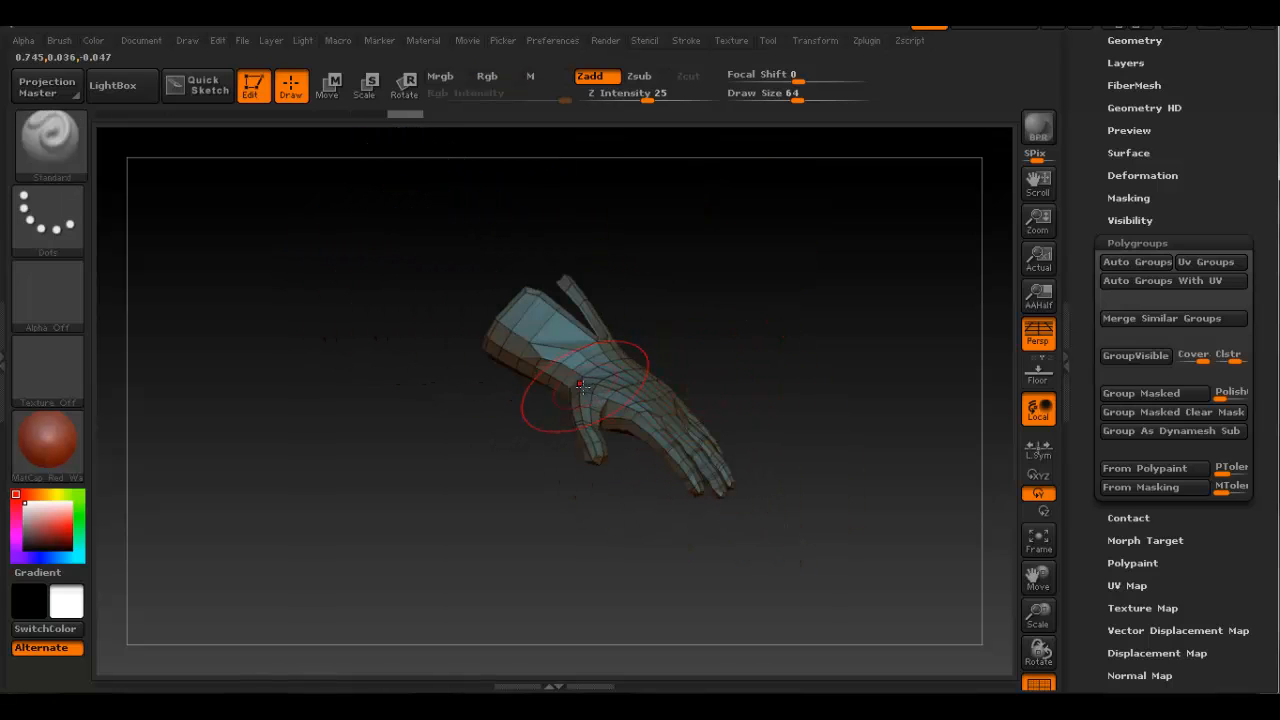
mouse_move(582, 388)
right_mouse_down("alt")
mouse_move(575, 338)
mouse_move(636, 364)
mouse_move(664, 357)
right_mouse_up("alt")
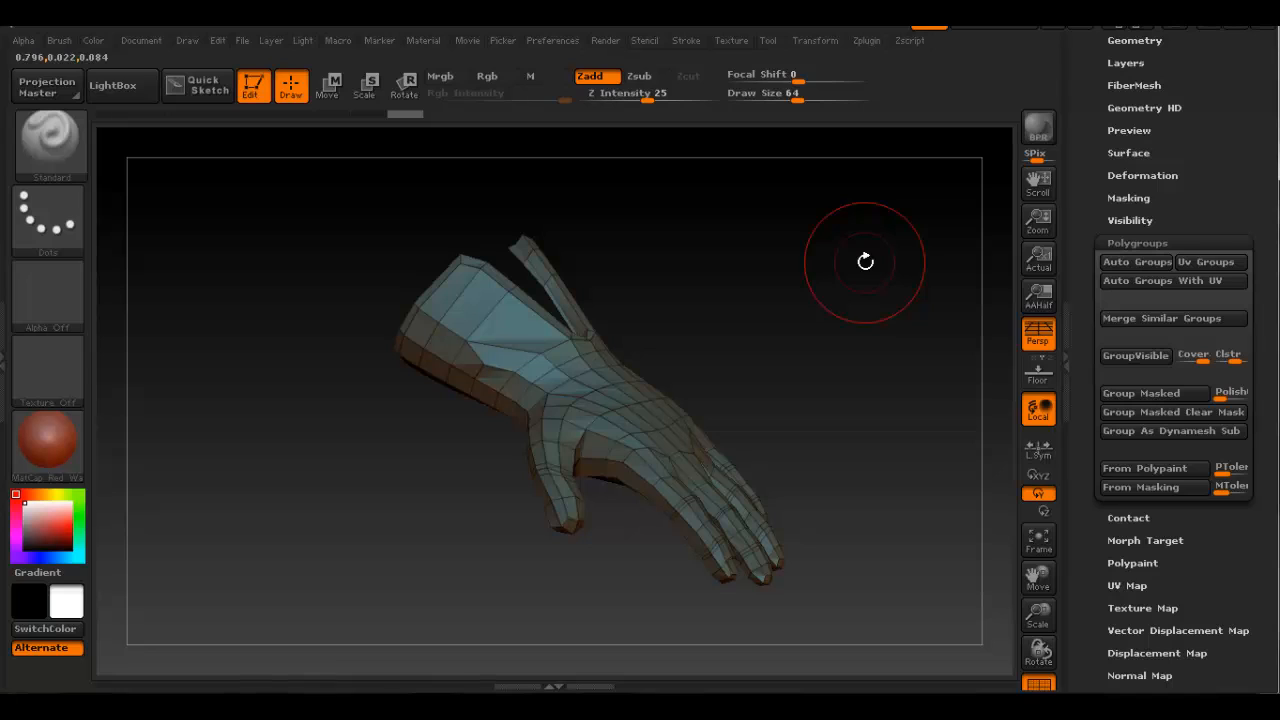
key("ctrl")
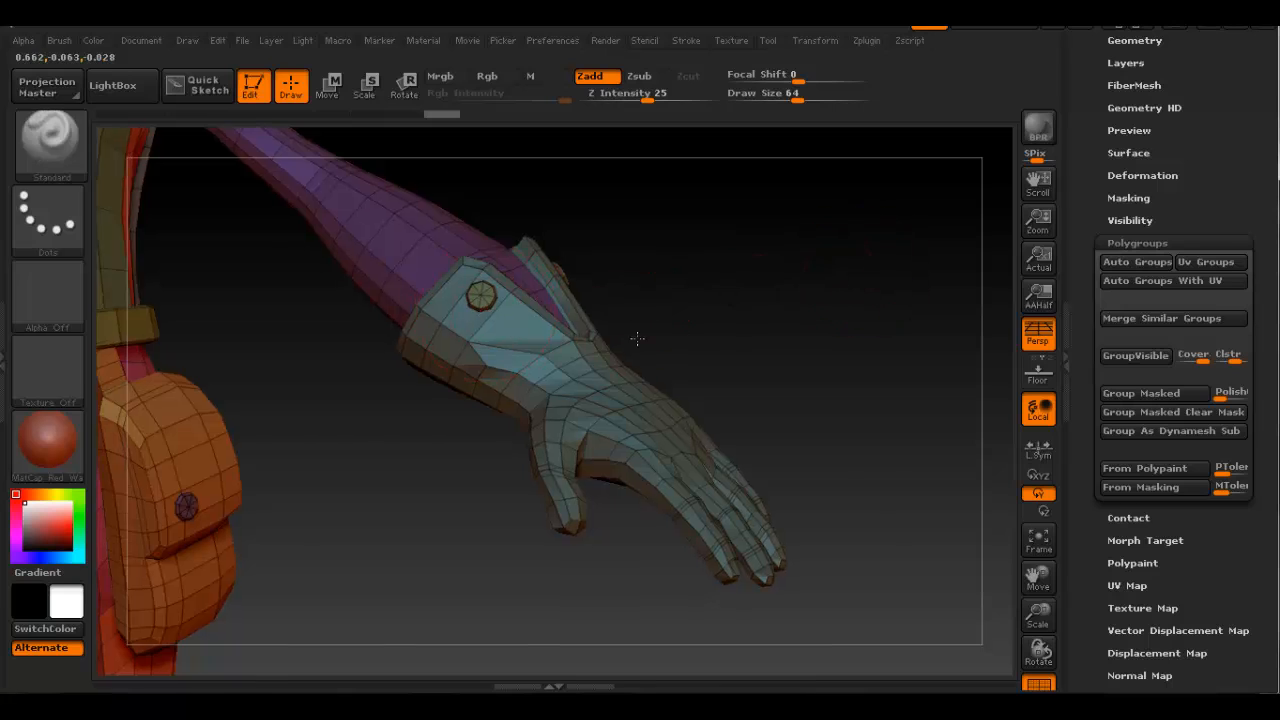
mouse_move(634, 343)
left_mouse_down()
mouse_move(533, 320)
mouse_move(585, 365)
left_mouse_up()
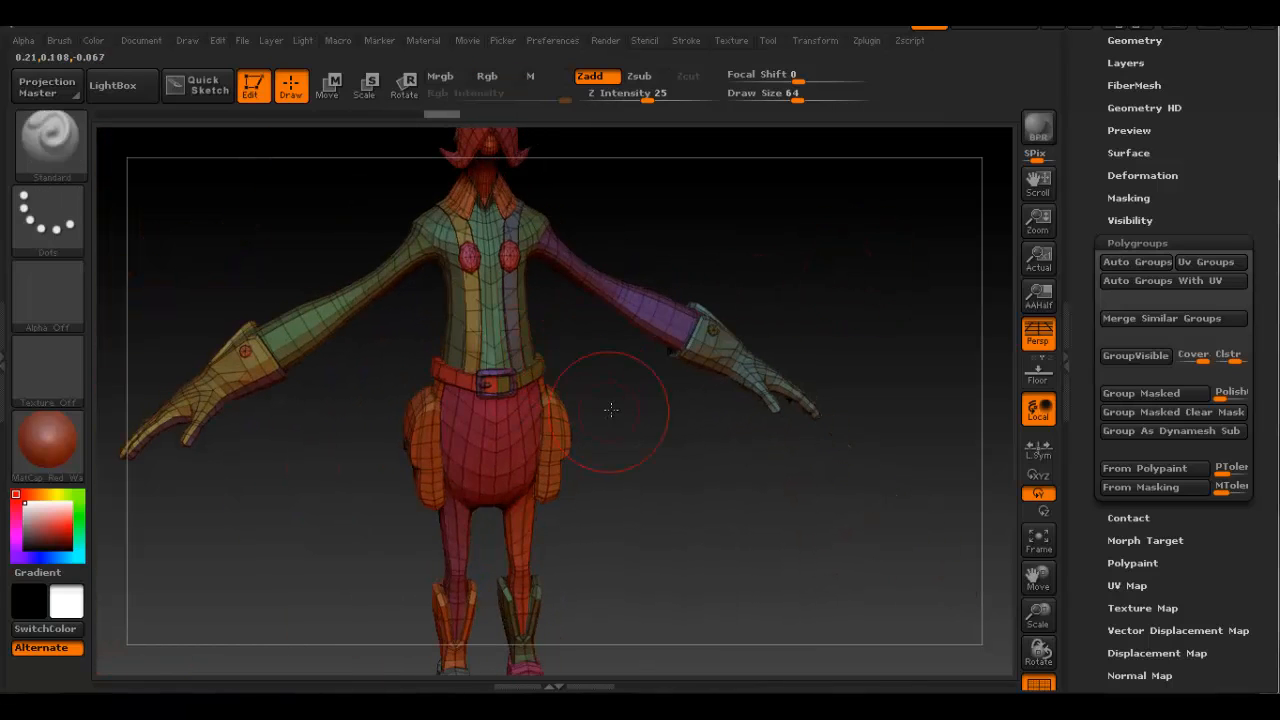
Isolate the pink shoe's polygroup and invert the visibility so that only this shoe is hidden.
left_click_drag(611, 410, 622, 298, "alt")
left_click_drag(634, 470, 630, 300, "alt")
mouse_move(680, 355)
right_mouse_down("ctrl")
mouse_move(737, 440)
mouse_move(750, 520)
right_mouse_up("ctrl")
left_click_drag(657, 557, 690, 190, "alt")
left_click_drag(727, 430, 718, 265, "alt")
mouse_move(737, 366)
left_mouse_down()
mouse_move(638, 388)
mouse_move(740, 392)
mouse_move(660, 390)
mouse_move(723, 374)
mouse_move(716, 402)
mouse_move(600, 410)
mouse_move(620, 406)
left_mouse_up()
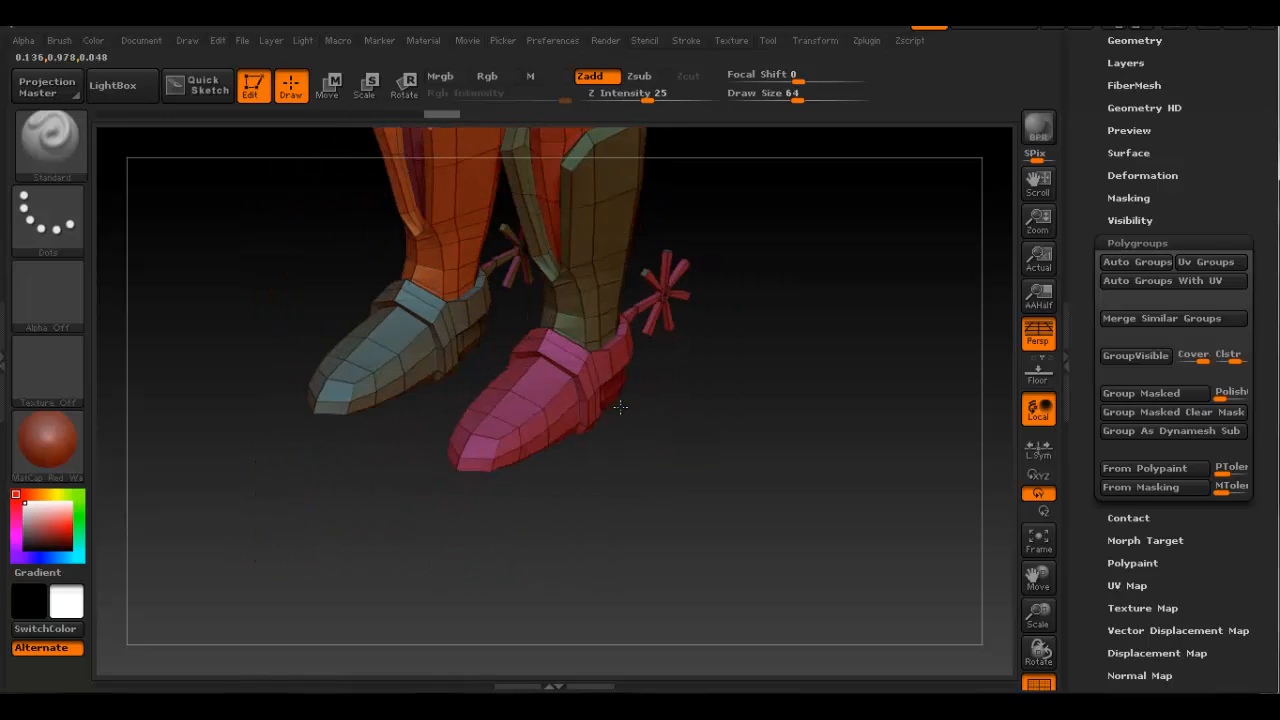
right_click_drag(620, 407, 556, 440, "ctrl")
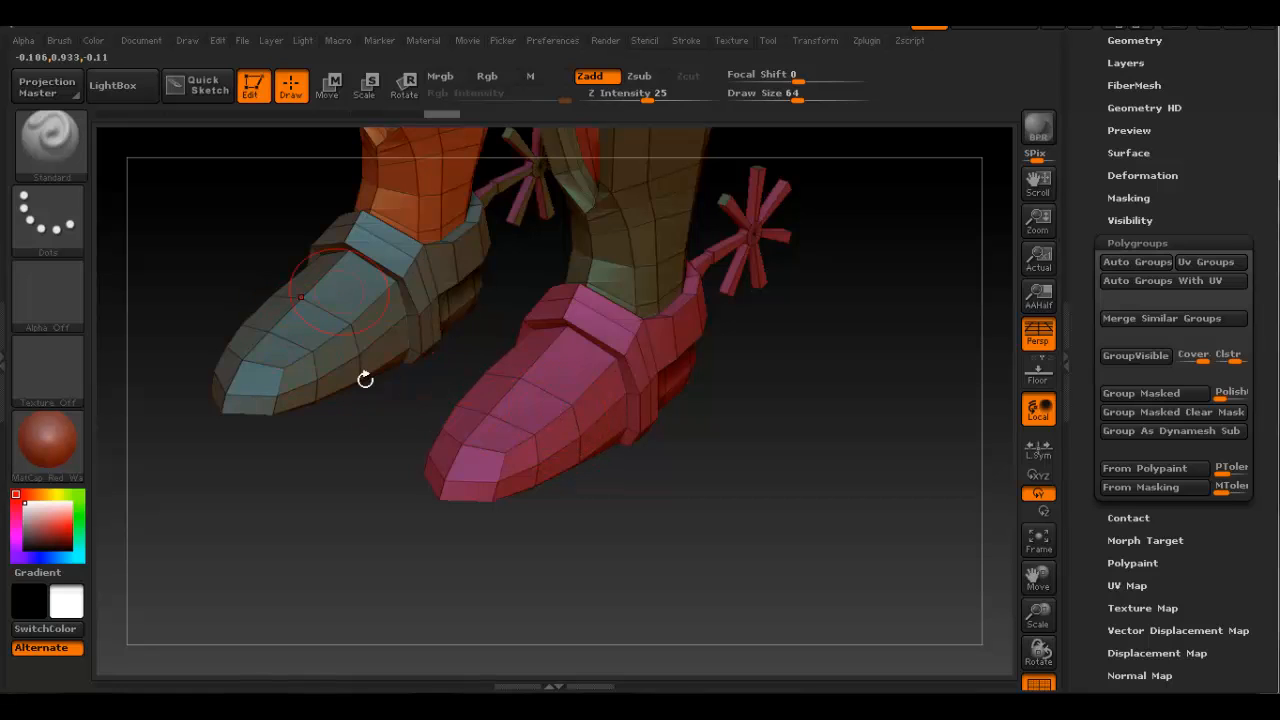
left_click(585, 400, "ctrl+shift")
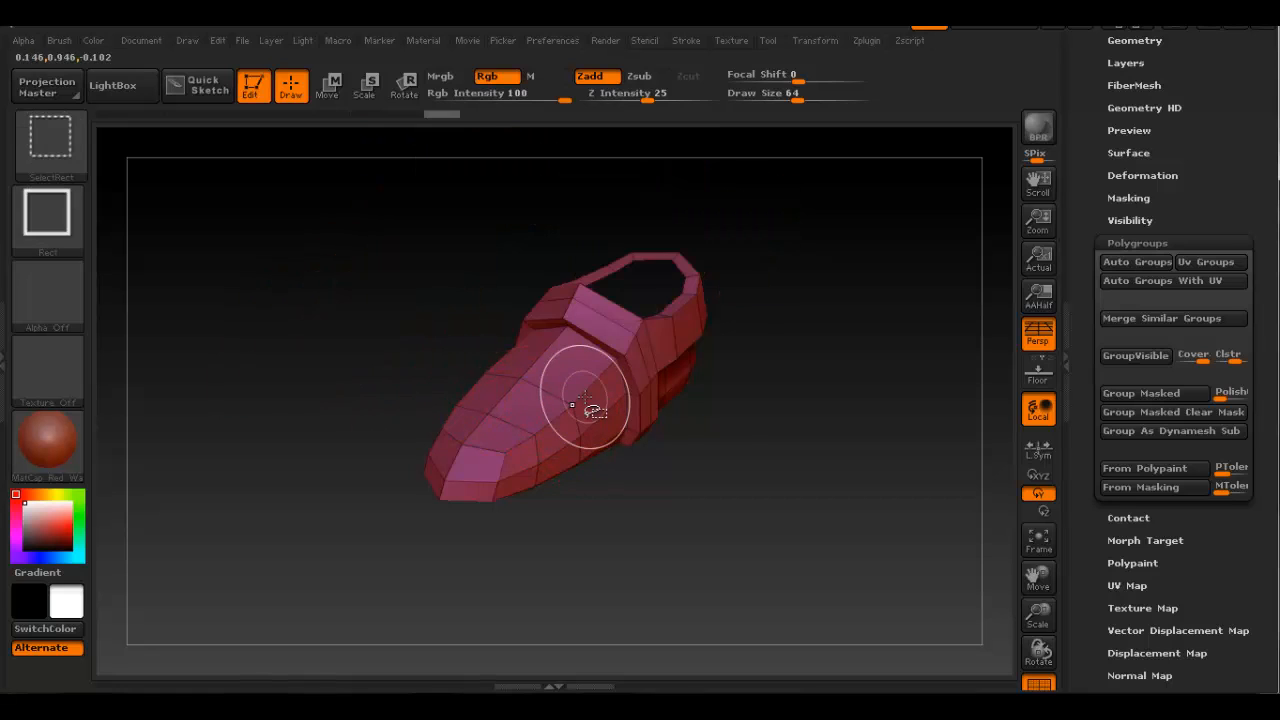
left_click(863, 475, "ctrl+shift")
Hide the other shoe, invert the visibility, combine both shoes into one polygroup with GroupVisible, and show the whole character.
left_click(375, 340, "ctrl+shift")
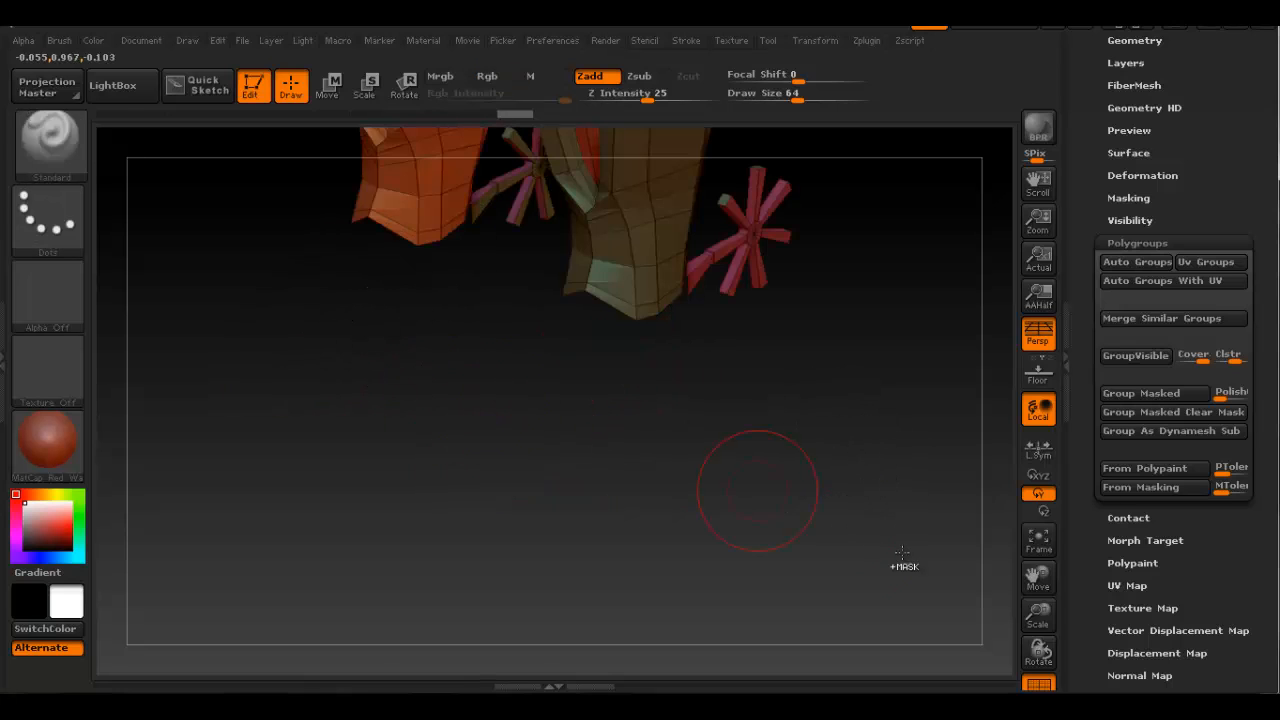
left_click(903, 553, "ctrl+shift")
key("ctrl+z")
left_click_drag(830, 442, 868, 497, "ctrl+shift")
left_click(1146, 359)
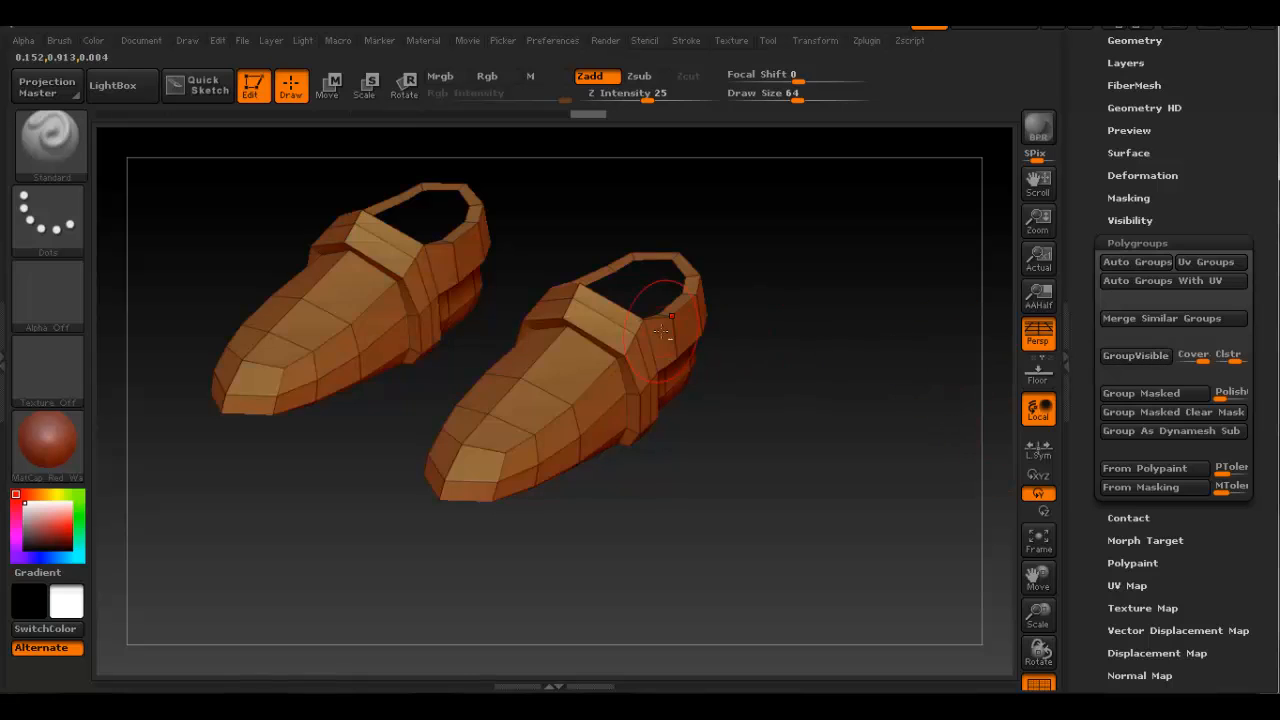
left_click_drag(836, 304, 840, 363, "alt")
left_click(851, 347, "ctrl+shift")
left_click_drag(713, 407, 704, 511, "alt")
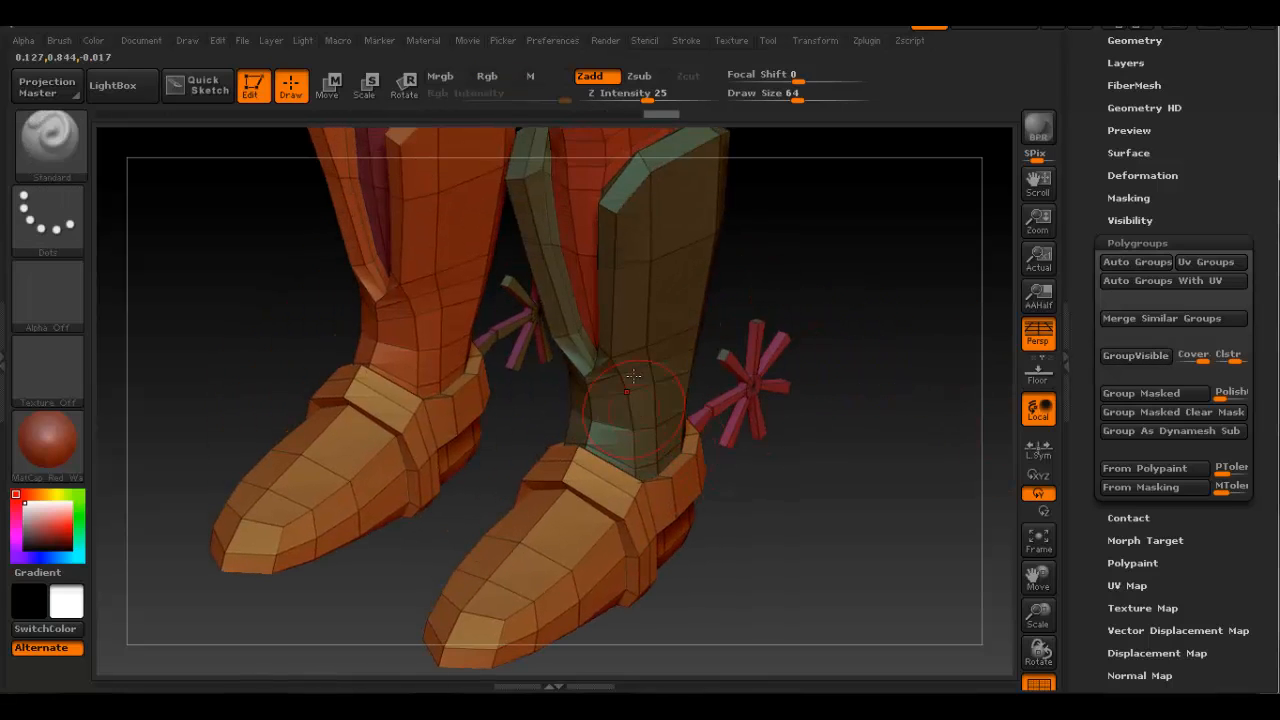
Hide both boot shafts, invert the visibility, and combine them into one polygroup with GroupVisible.
left_click(653, 314, "ctrl+shift")
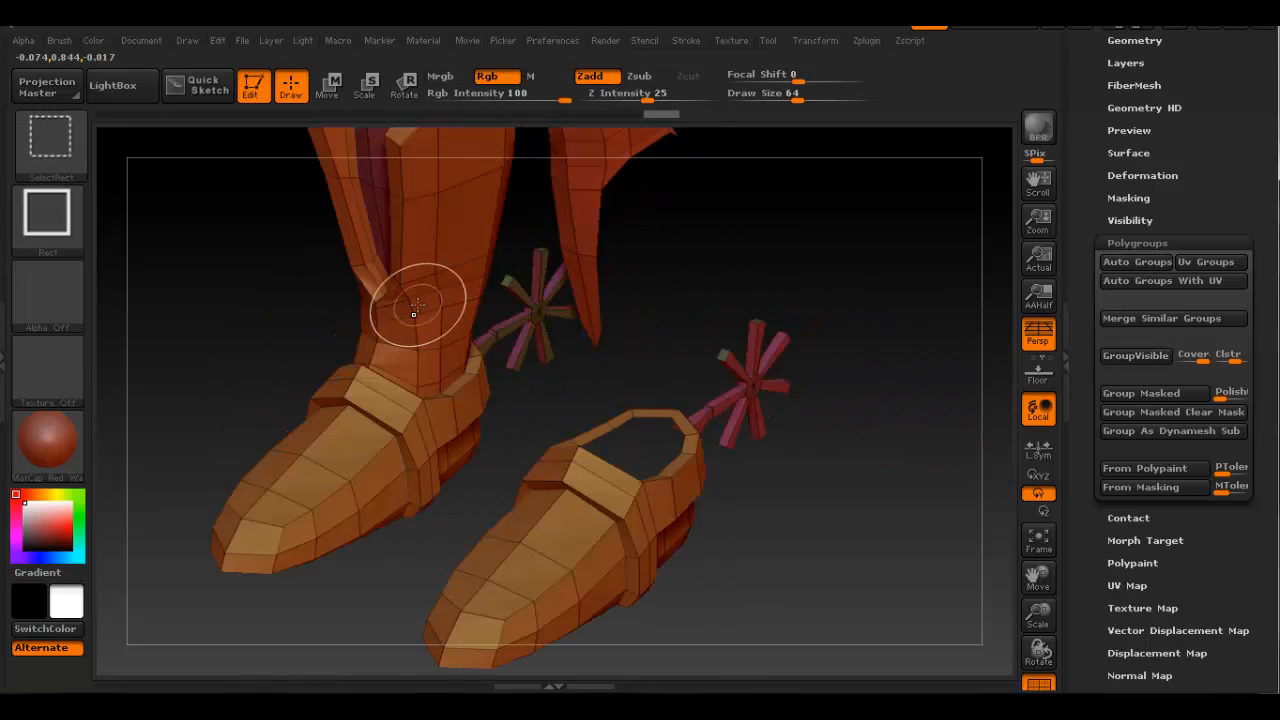
left_click(417, 306, "ctrl+shift")
left_click_drag(906, 315, 929, 361, "ctrl+shift")
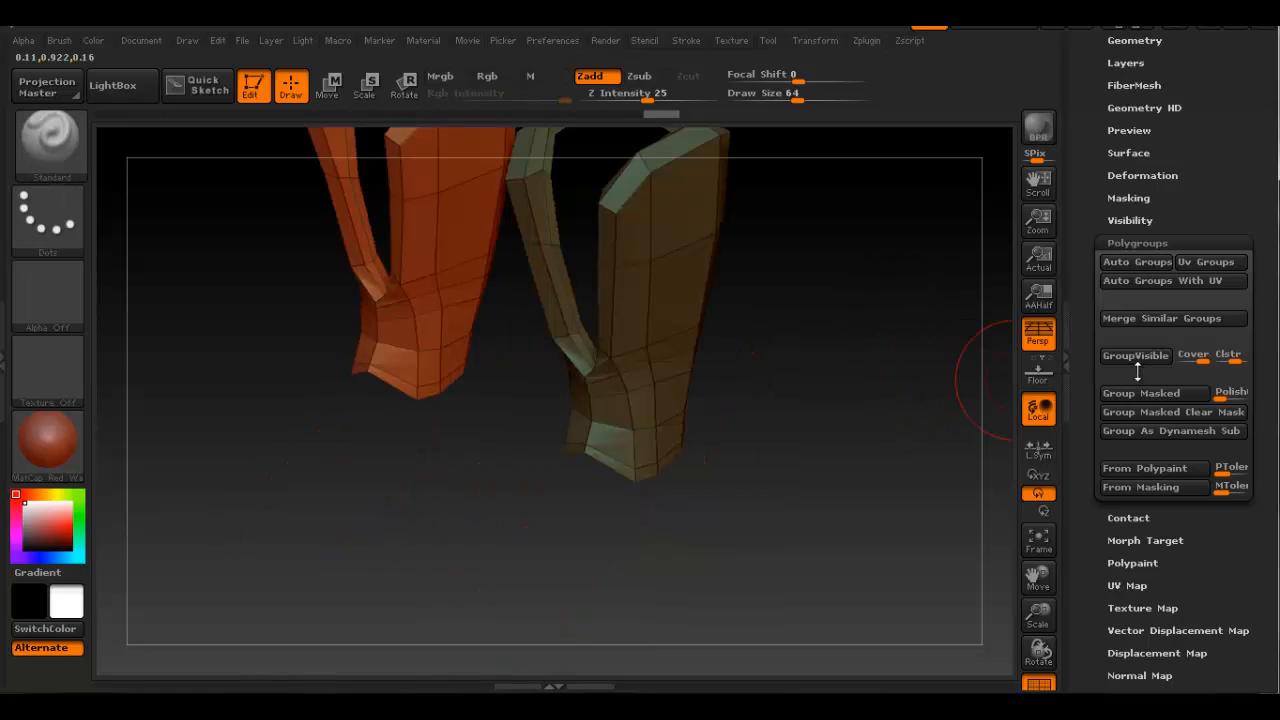
left_click(1141, 359)
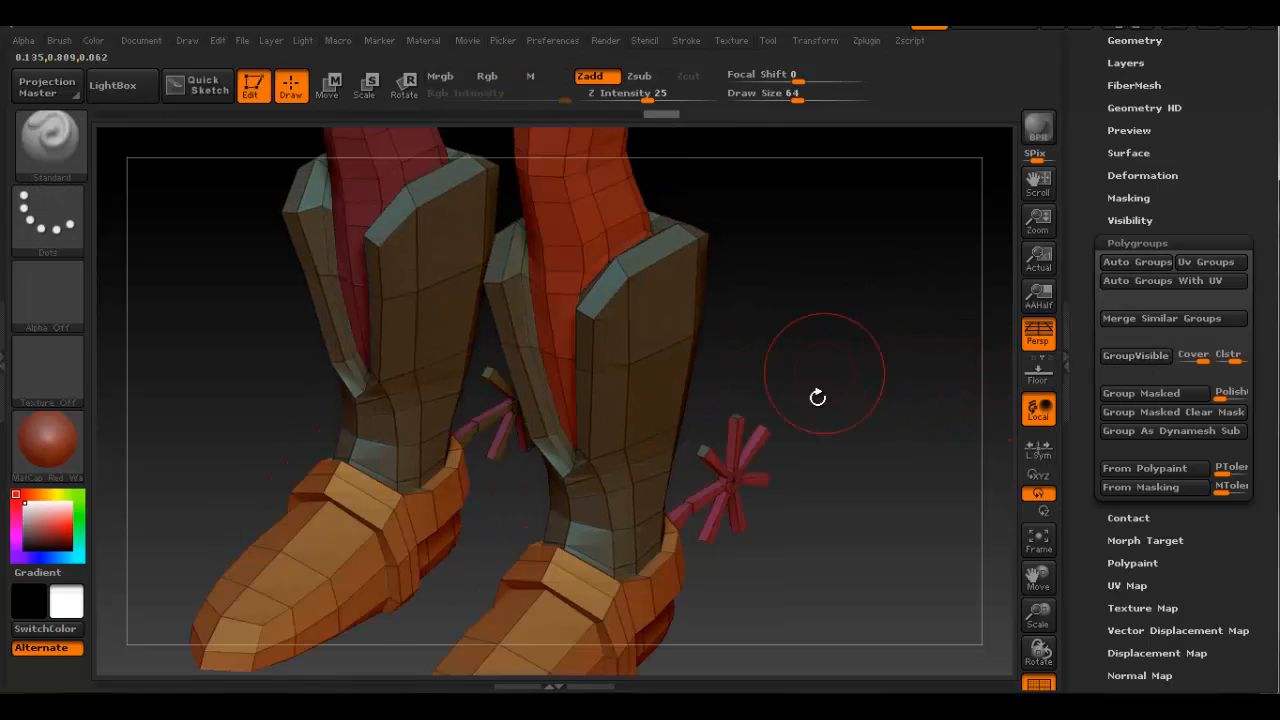
Isolate the two spurs behind the boots, combine them into one polygroup, and show the whole character again.
right_click_drag(840, 406, 794, 388, "ctrl")
right_click_drag(739, 421, 662, 352, "alt")
right_click_drag(662, 352, 672, 466, "ctrl")
left_click(728, 365, "ctrl+shift")
left_click_drag(877, 324, 902, 364, "ctrl+shift")
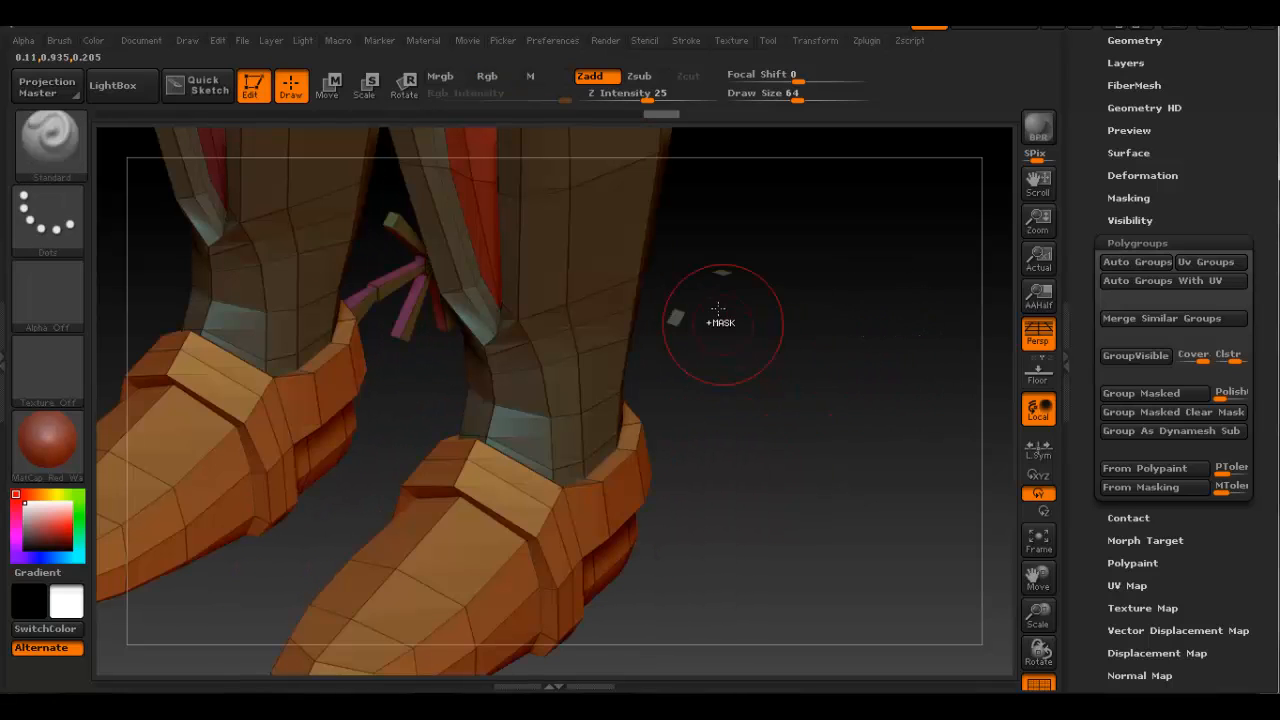
right_click_drag(775, 299, 554, 360)
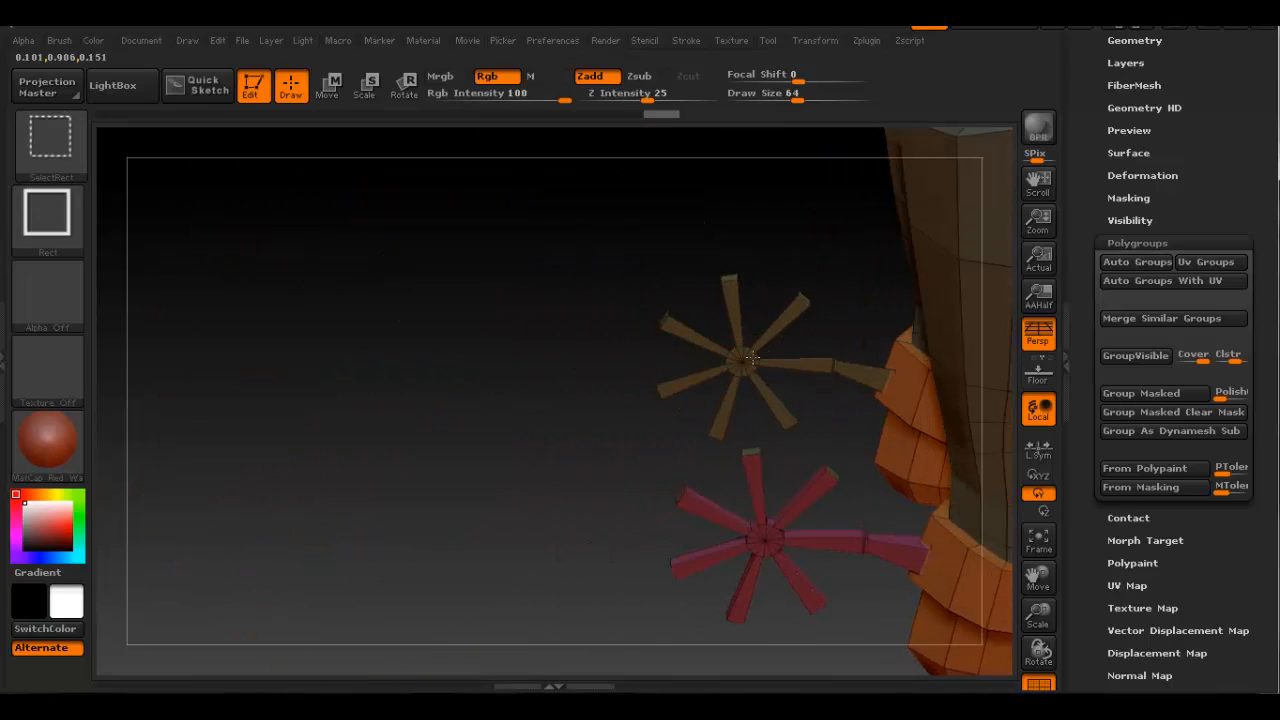
left_click(724, 380, "ctrl+shift")
right_click_drag(724, 380, 594, 240, "alt")
left_click(641, 388, "ctrl+shift")
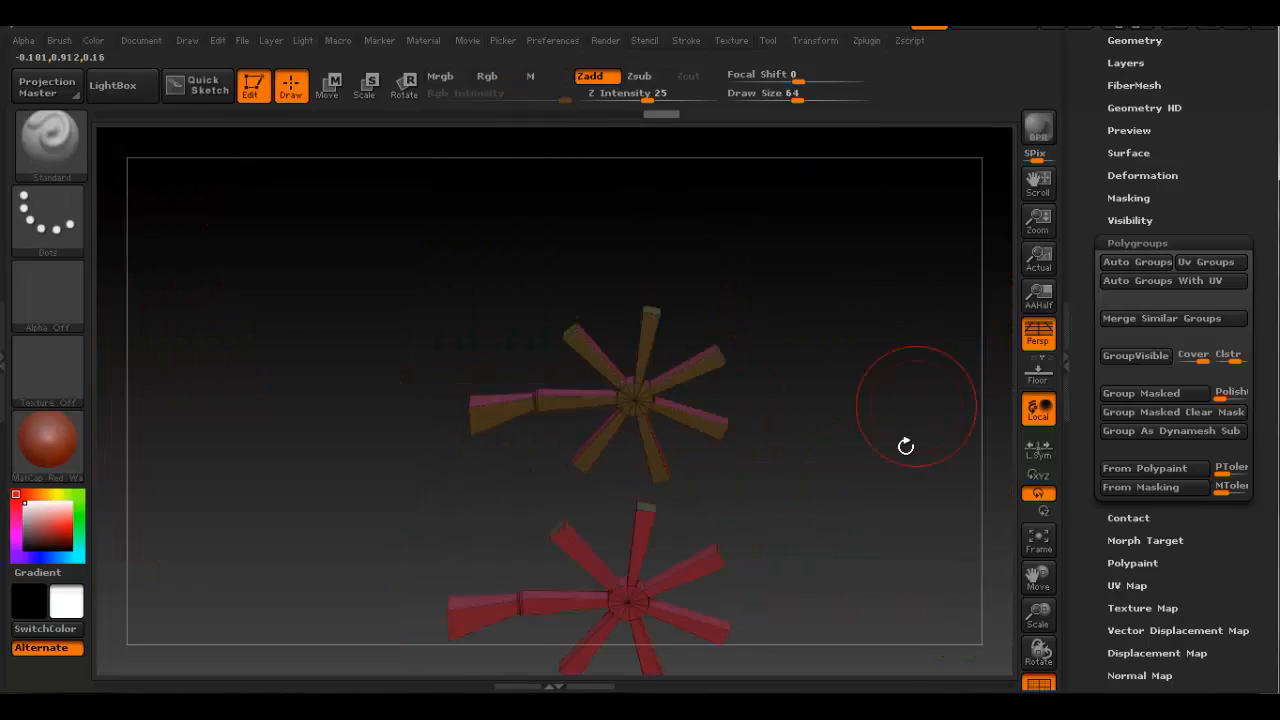
left_click(880, 375, "ctrl+shift")
Hide the polygroups of both trouser legs and of the hip section between them.
right_click_drag(851, 423, 705, 276, "alt")
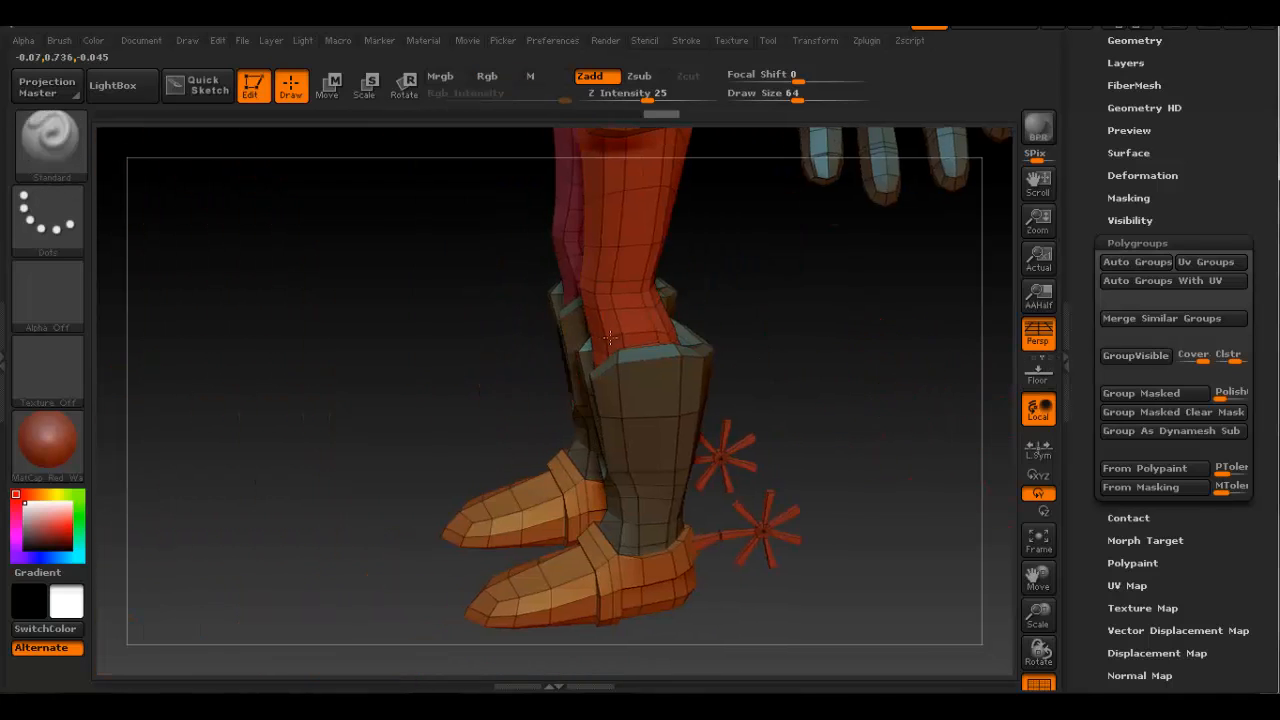
right_click_drag(610, 338, 634, 366, "shift")
left_click(658, 330, "ctrl+shift")
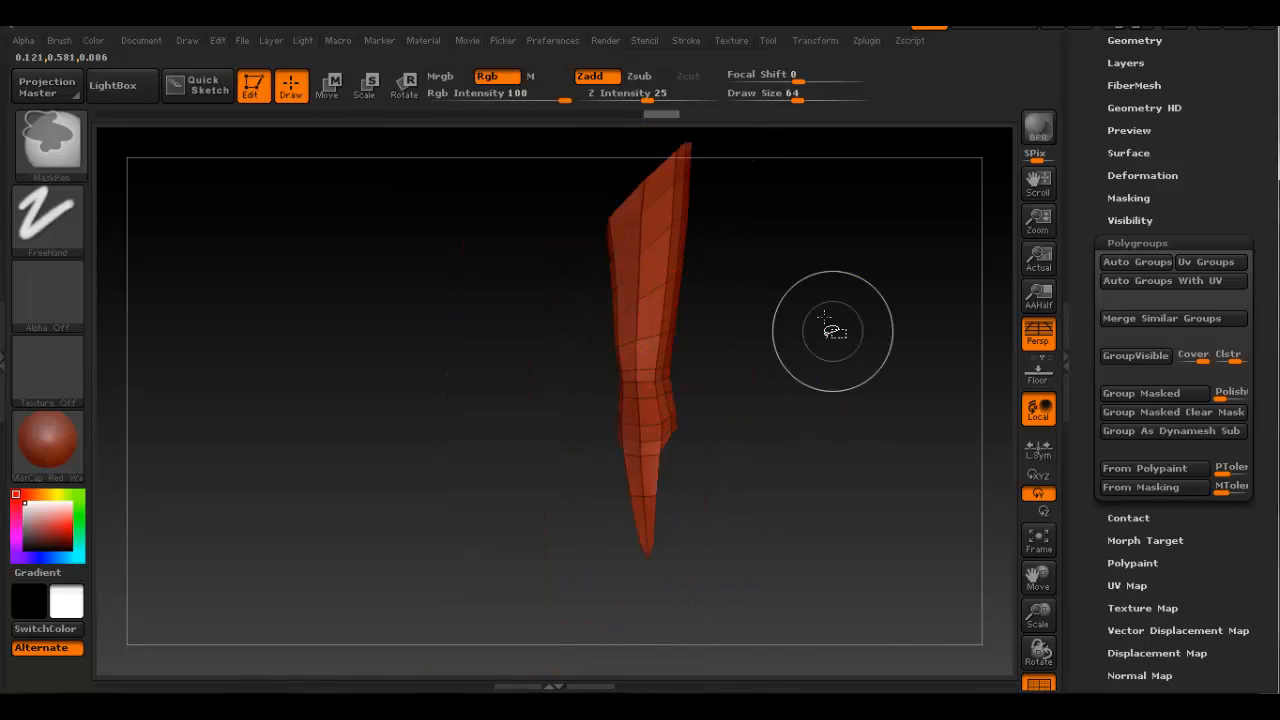
left_click(829, 331, "ctrl+shift")
left_click(514, 316, "ctrl+shift")
mouse_move(690, 285)
right_mouse_down("alt")
mouse_move(700, 480)
mouse_move(697, 440)
right_mouse_up("alt")
left_click(646, 309, "ctrl+shift")
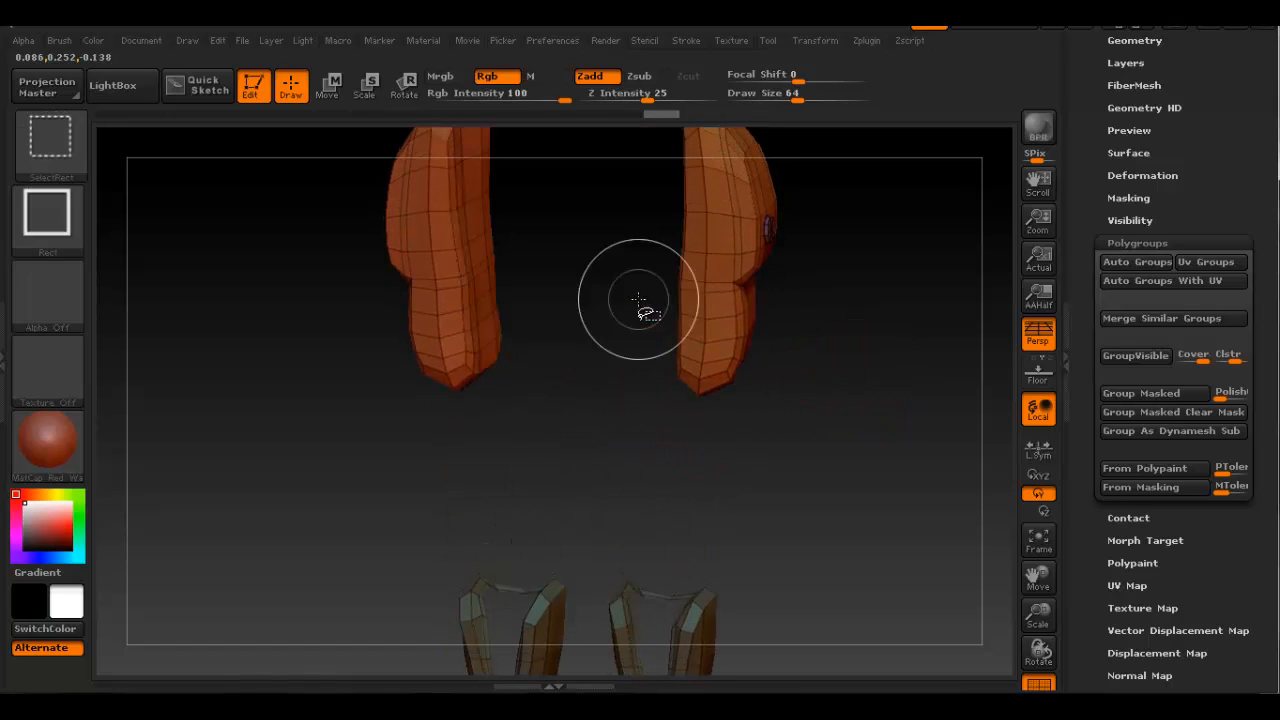
Invert the visibility, combine the trouser parts into one polygroup with GroupVisible, and show the whole character.
left_click(903, 371, "ctrl+shift")
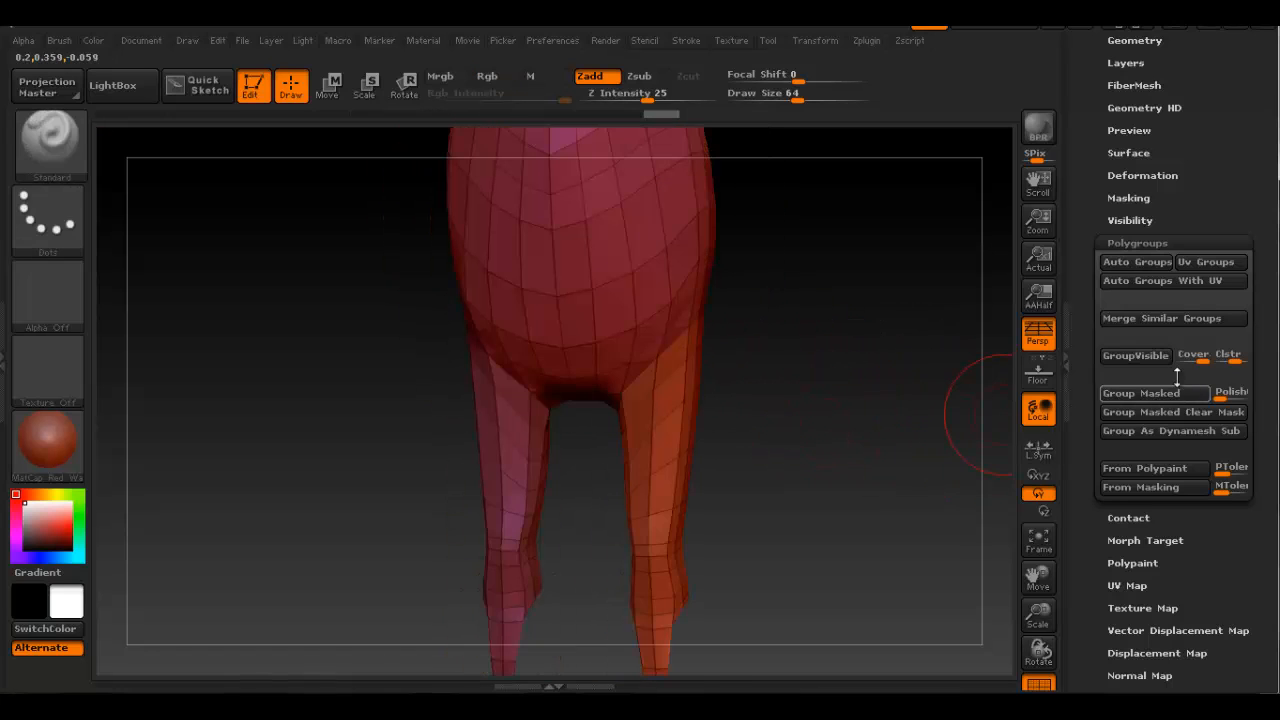
left_click(1140, 356)
left_click_drag(894, 337, 680, 363)
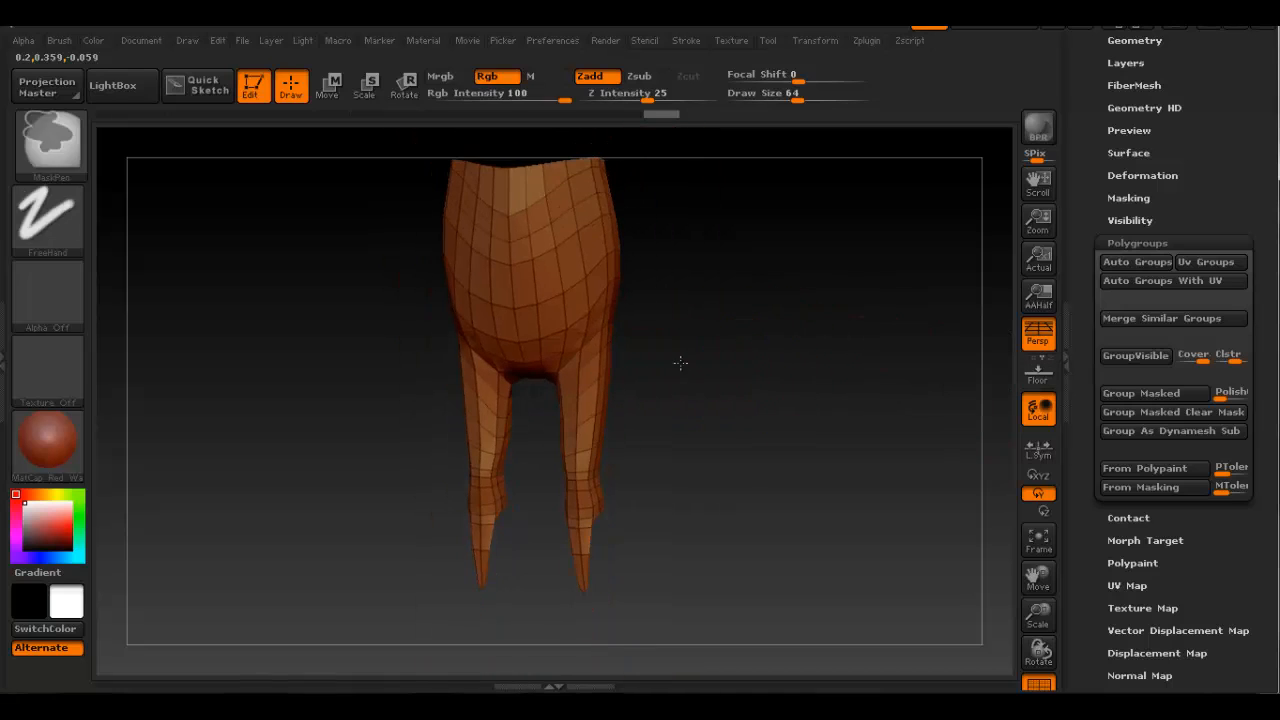
left_click(818, 353, "ctrl+shift")
Hide both hip pouches, invert the visibility, combine them into one polygroup with GroupVisible, and show the whole character.
right_click_drag(636, 289, 647, 404, "alt")
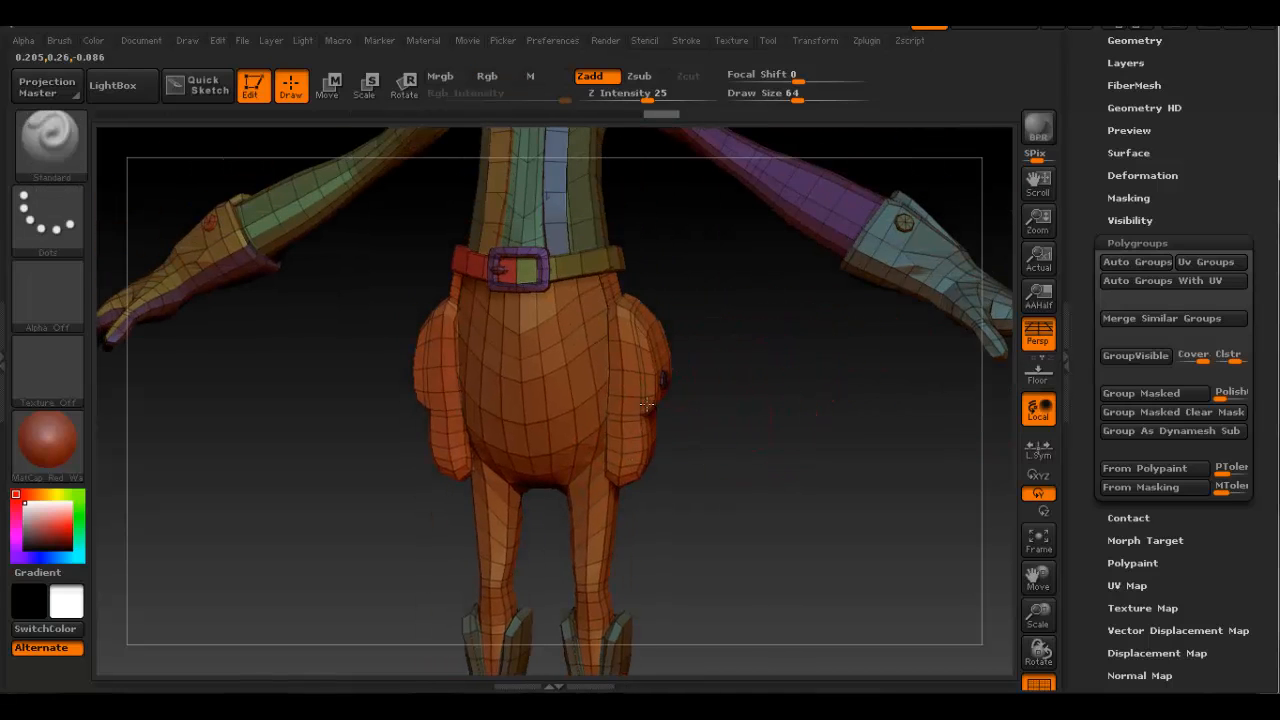
left_click(650, 351, "ctrl+shift")
left_click_drag(800, 423, 709, 414, "ctrl+shift")
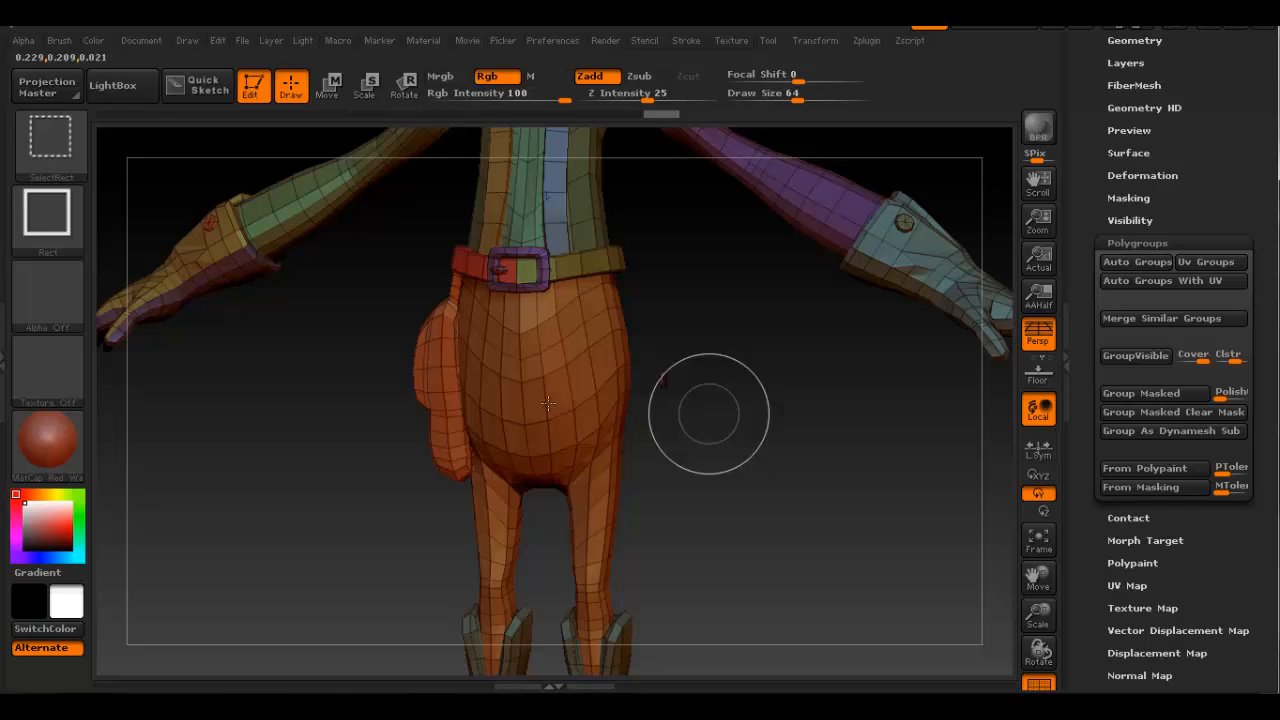
left_click(452, 376, "ctrl+shift")
left_click(825, 418, "ctrl+shift")
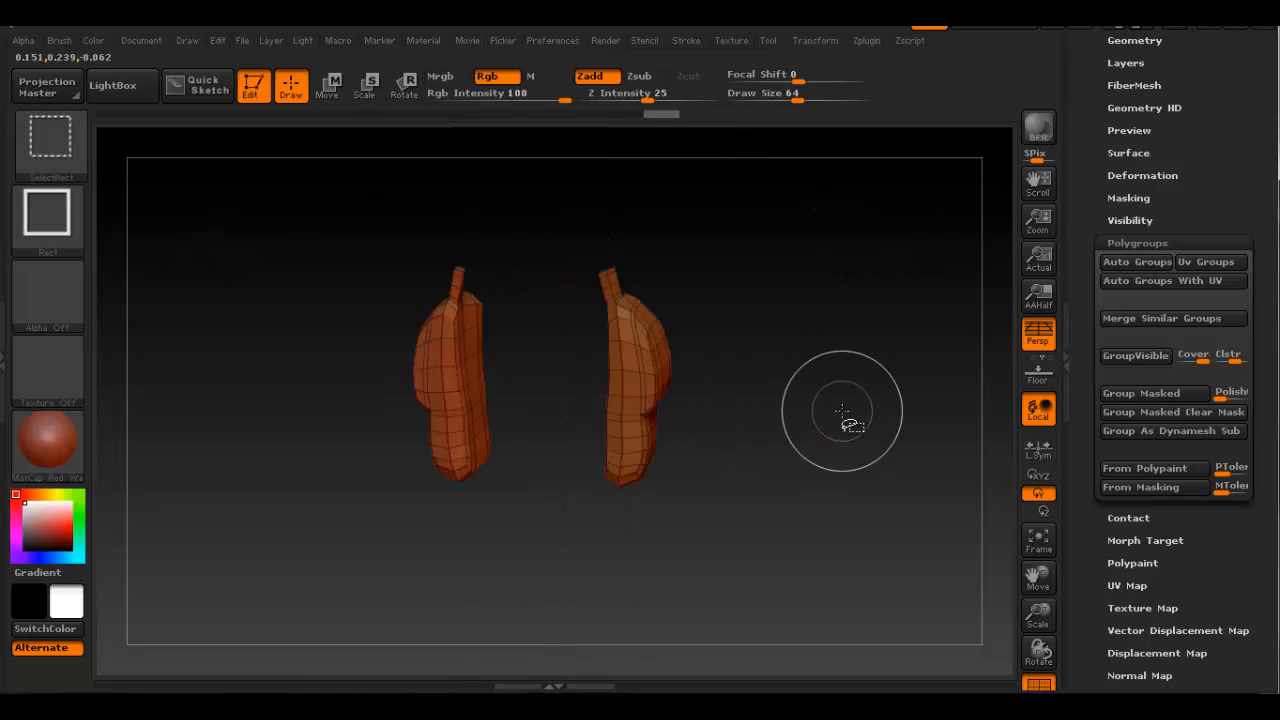
left_click(1133, 357)
left_click(737, 337, "ctrl+shift")
Isolate the upper and lower parts of the glove on the character's right hand, combine them into one polygroup, and show everything again.
right_click_drag(723, 451, 647, 484, "alt")
right_click_drag(669, 371, 904, 477, "alt")
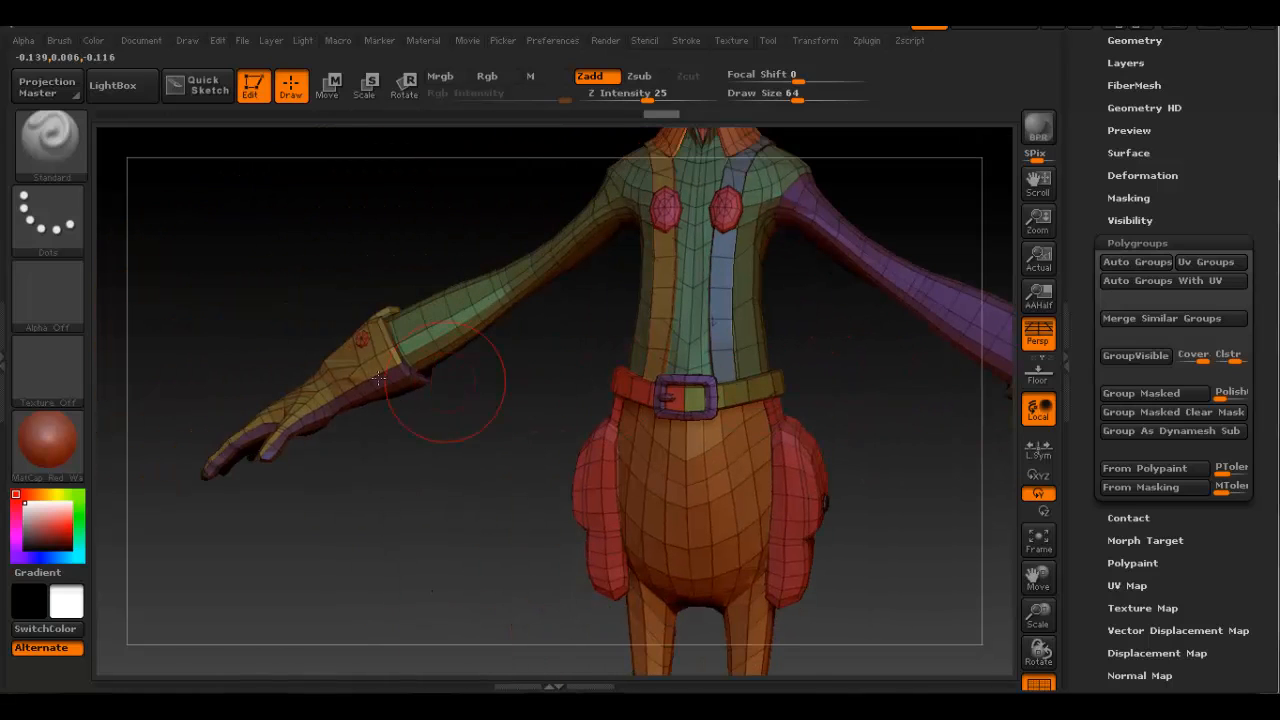
left_click(348, 376, "ctrl+shift")
left_click(429, 443, "ctrl+shift")
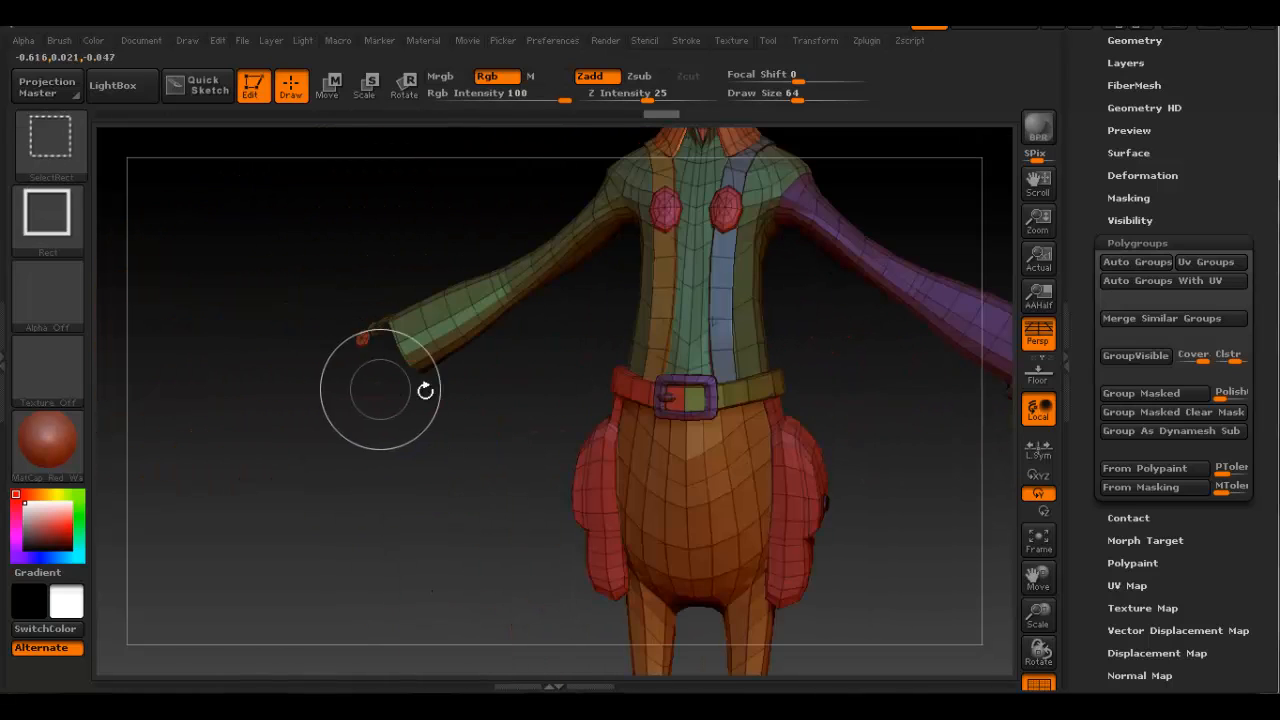
key("ctrl+z")
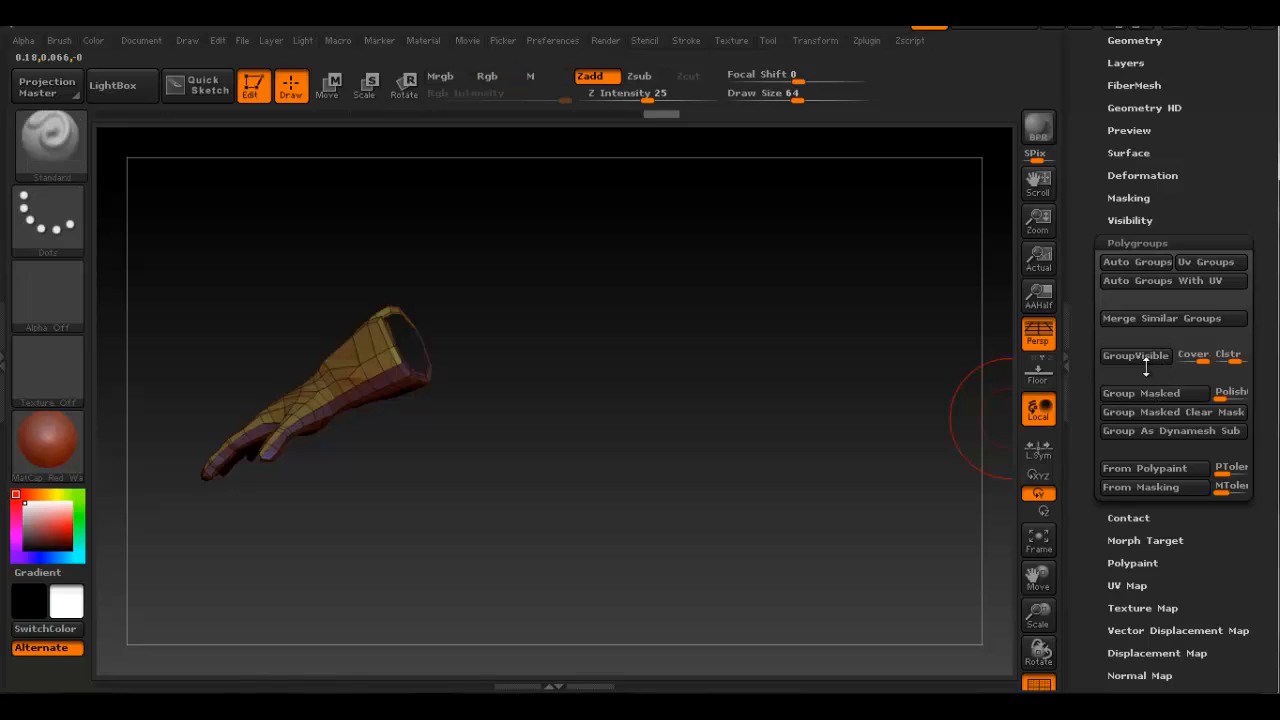
left_click(760, 384, "ctrl+shift")
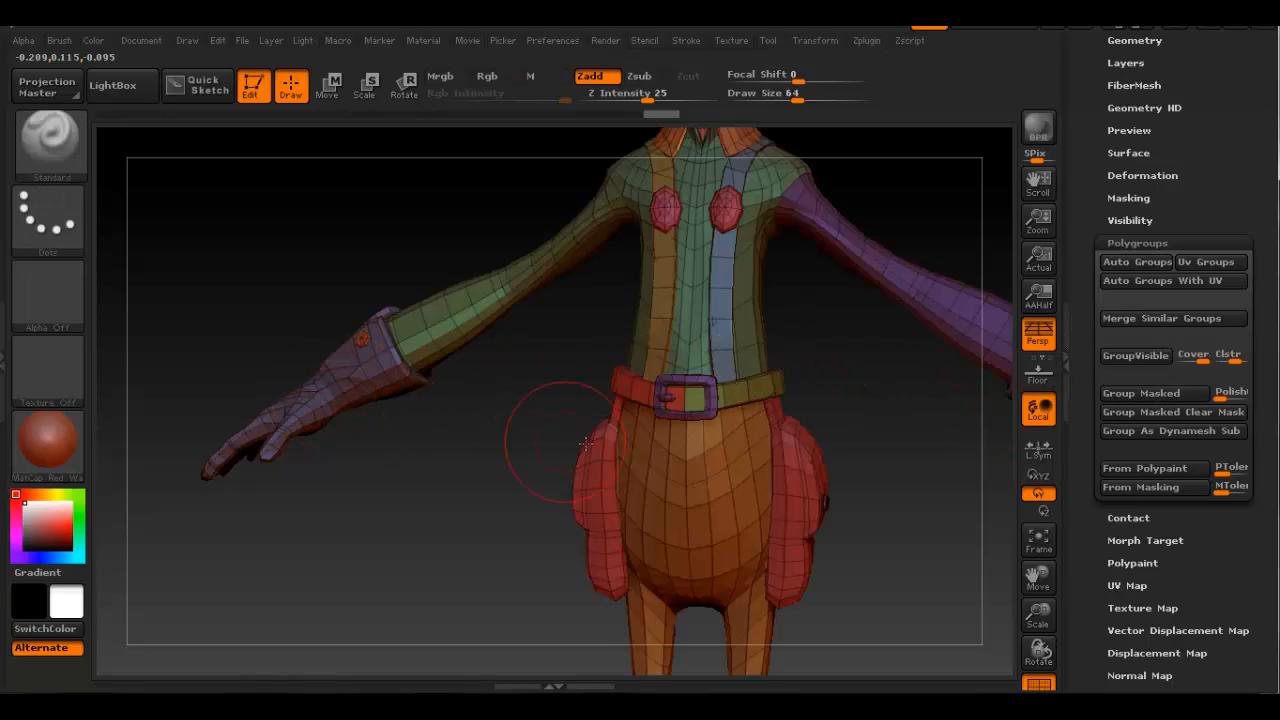
Check each glove in isolation, then isolate both gloves, combine them into one polygroup with GroupVisible, and show the whole character.
left_click_drag(586, 443, 480, 390)
left_click(332, 382, "ctrl+shift")
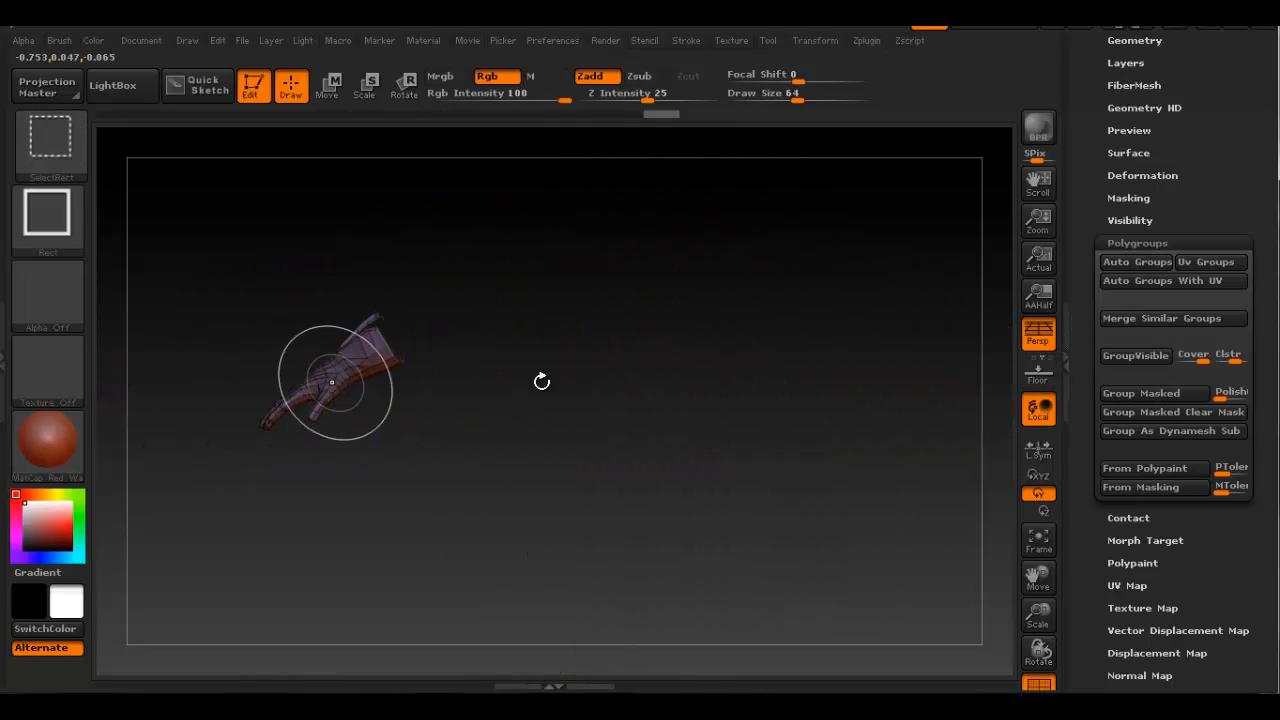
left_click(900, 494, "ctrl+shift")
left_click(814, 369, "ctrl+shift")
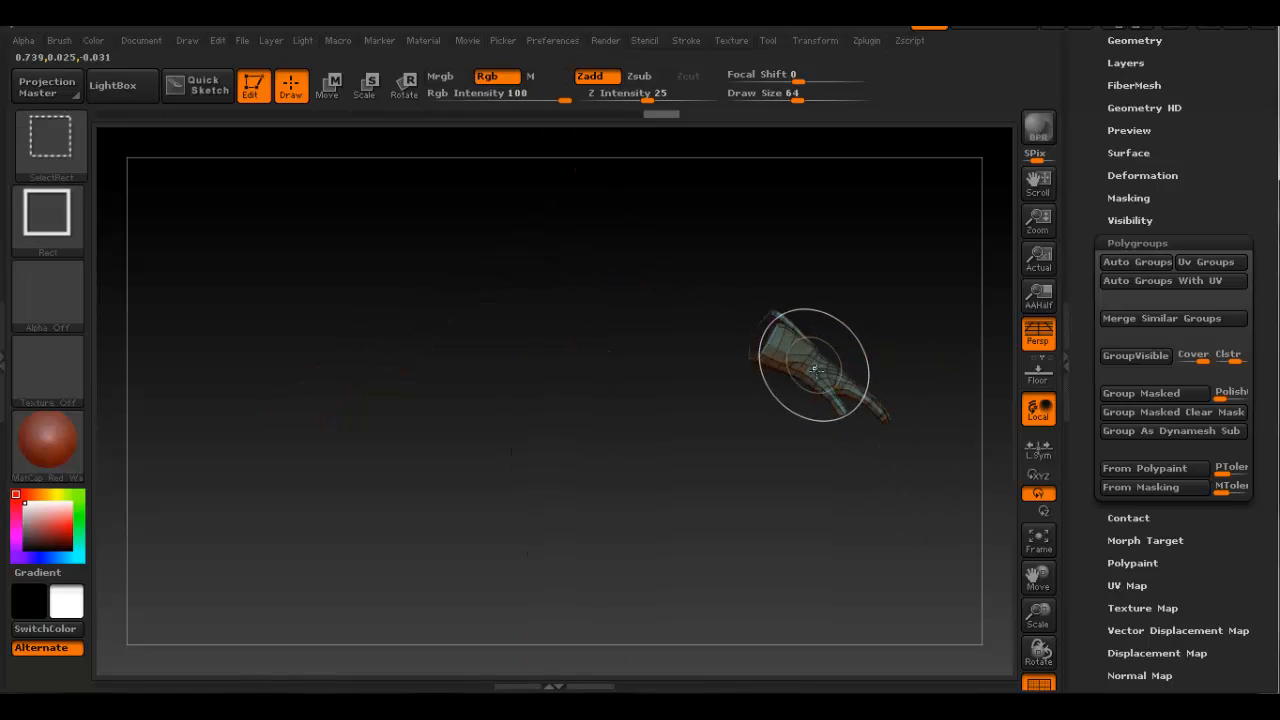
key("ctrl")
left_click(772, 383, "ctrl+shift")
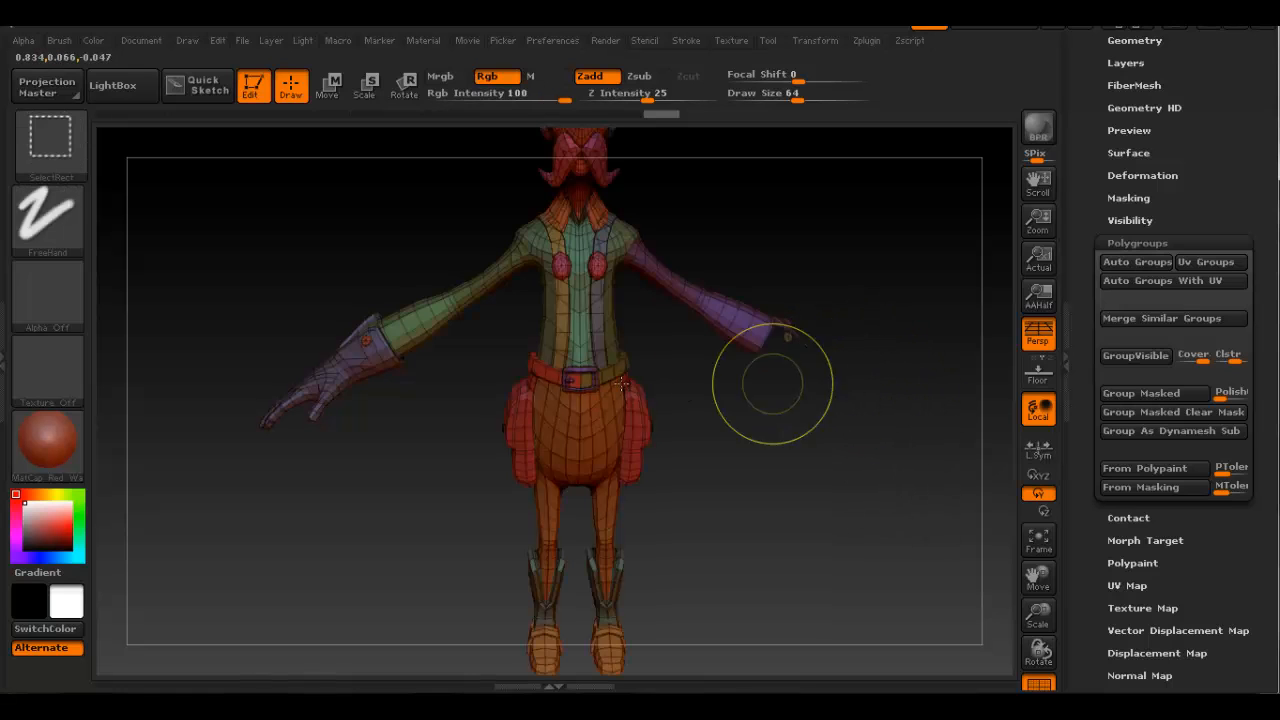
left_click(845, 512, "ctrl+shift")
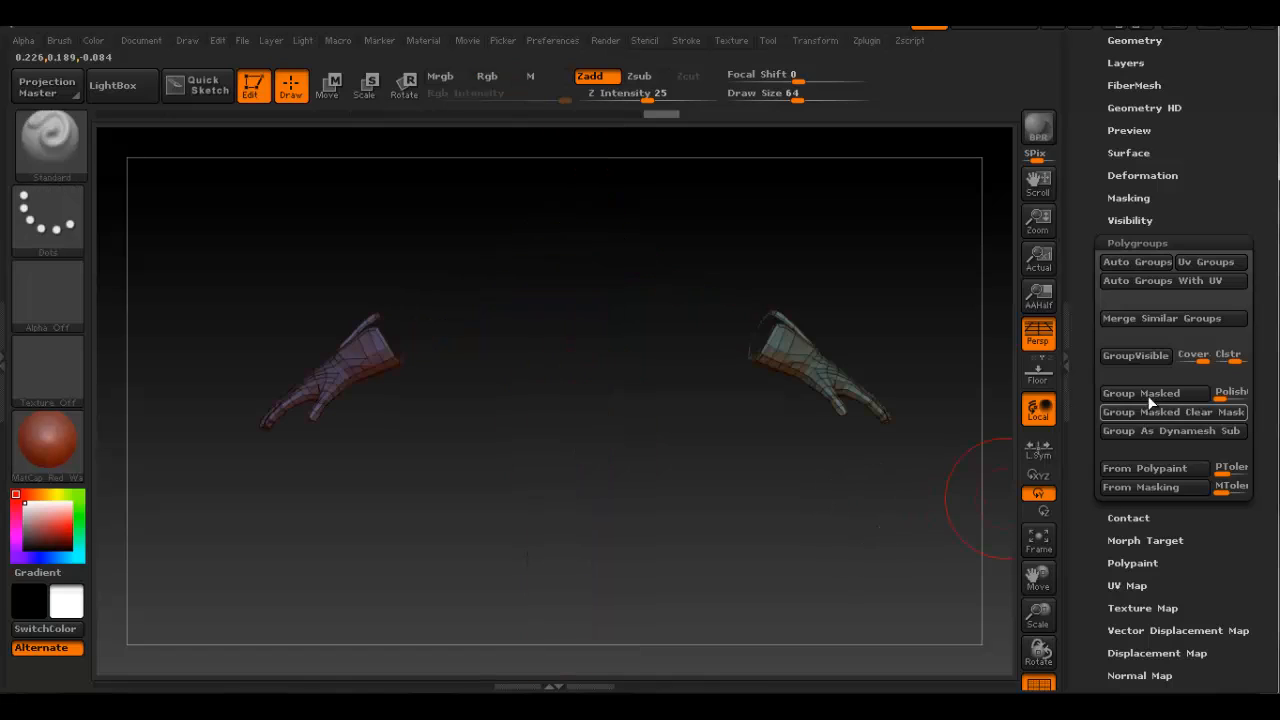
left_click(1146, 357)
left_click(889, 271, "ctrl+shift")
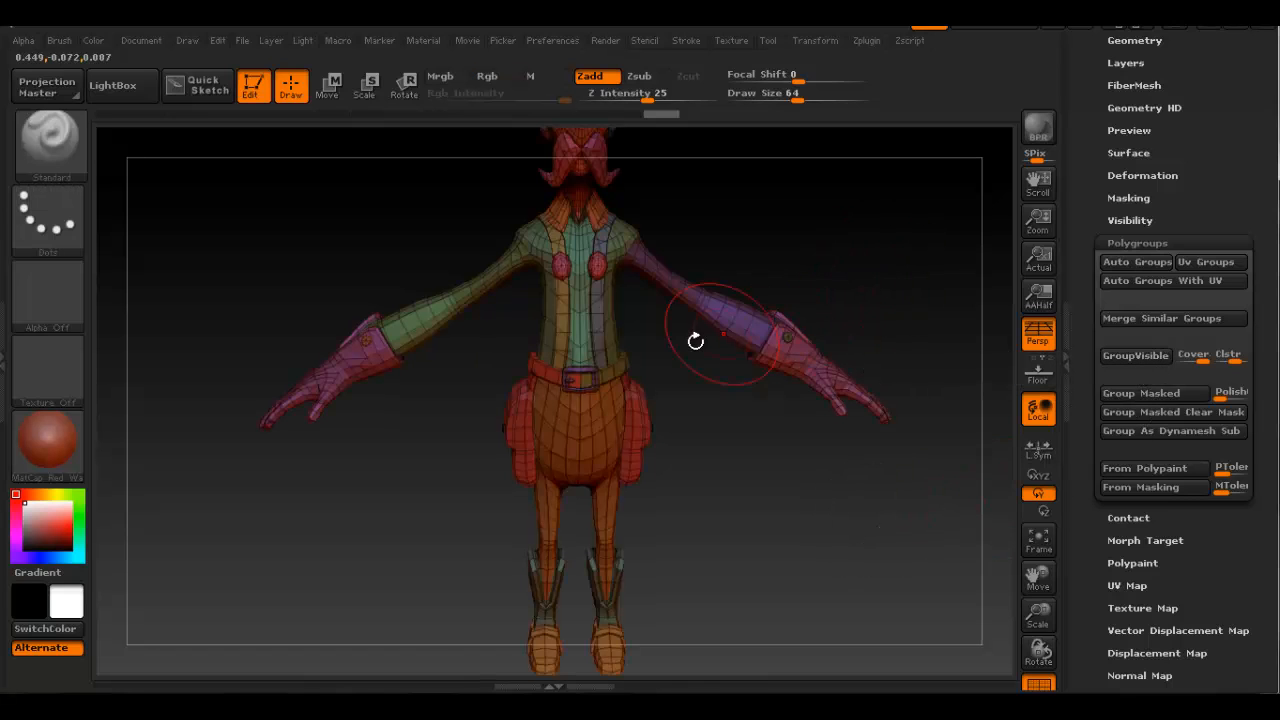
Hide the shirt's sleeves and torso parts, invert the visibility, combine them into one polygroup, and show the whole character.
left_click_drag(658, 322, 643, 314)
left_click(668, 288, "ctrl+shift")
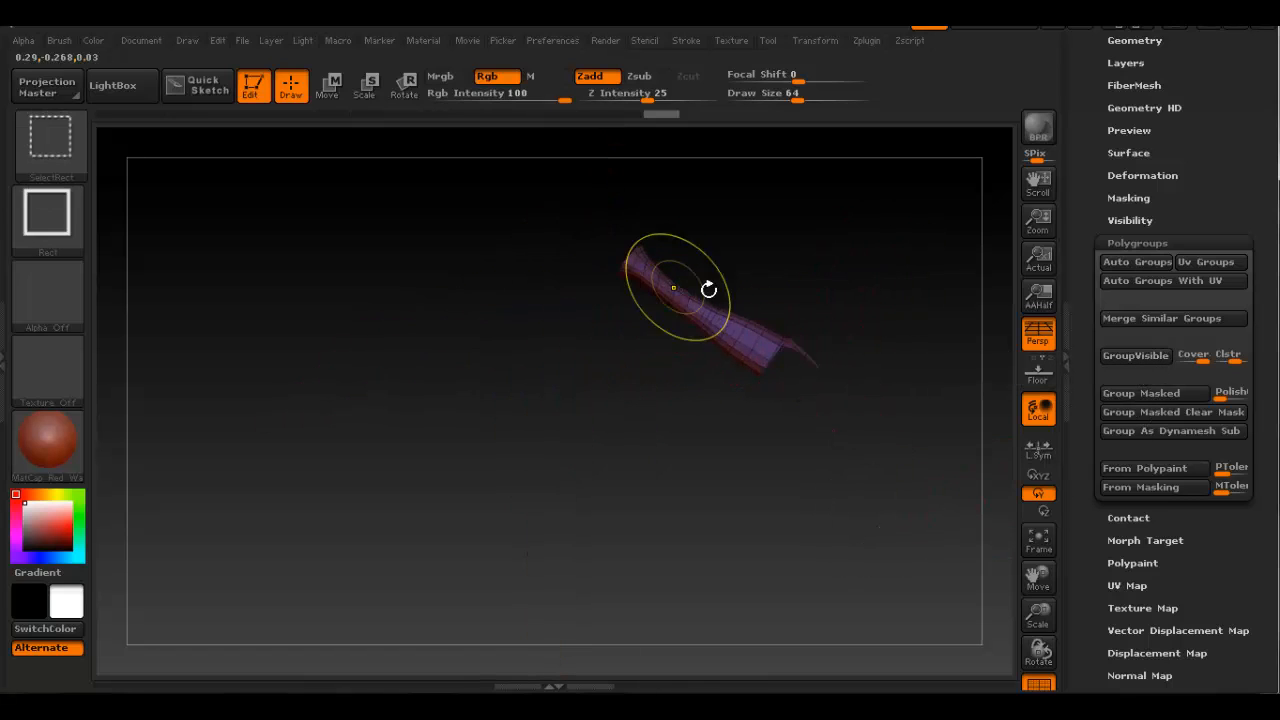
left_click(905, 280, "ctrl+shift")
left_click(608, 325, "ctrl+alt+shift")
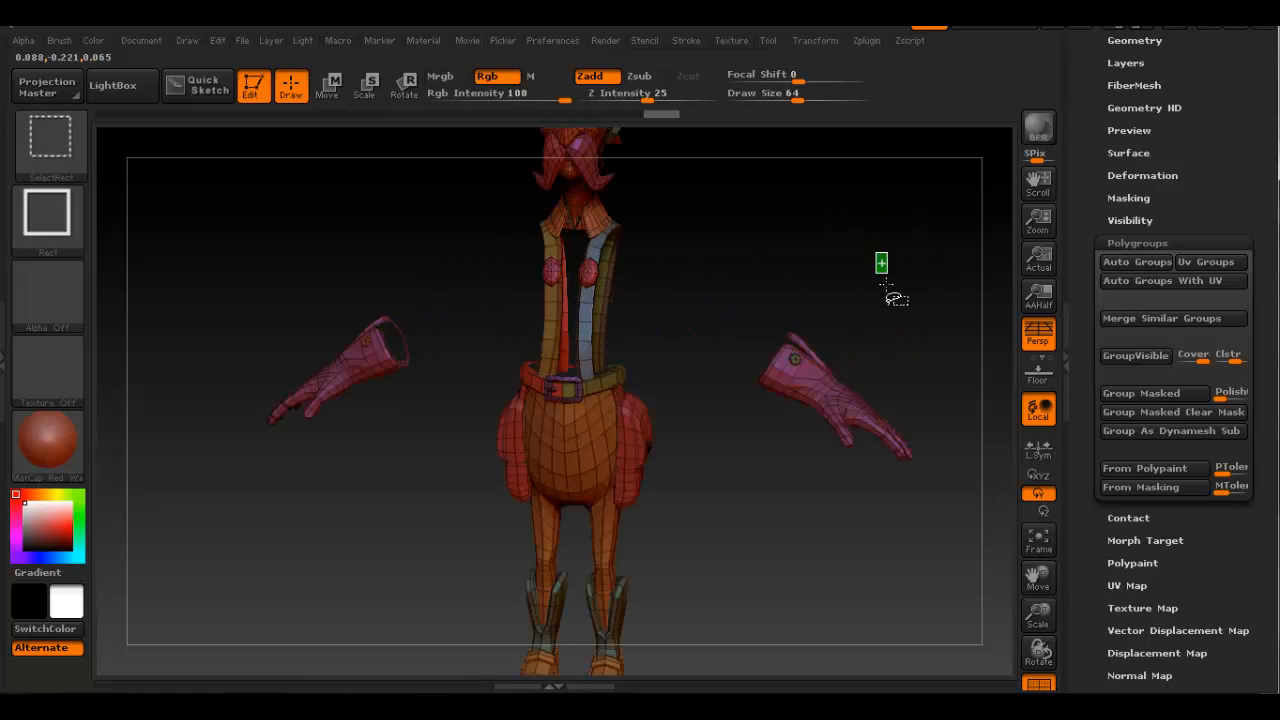
left_click(898, 330, "ctrl+shift")
left_click_drag(649, 327, 648, 377)
left_click(835, 310, "ctrl+shift")
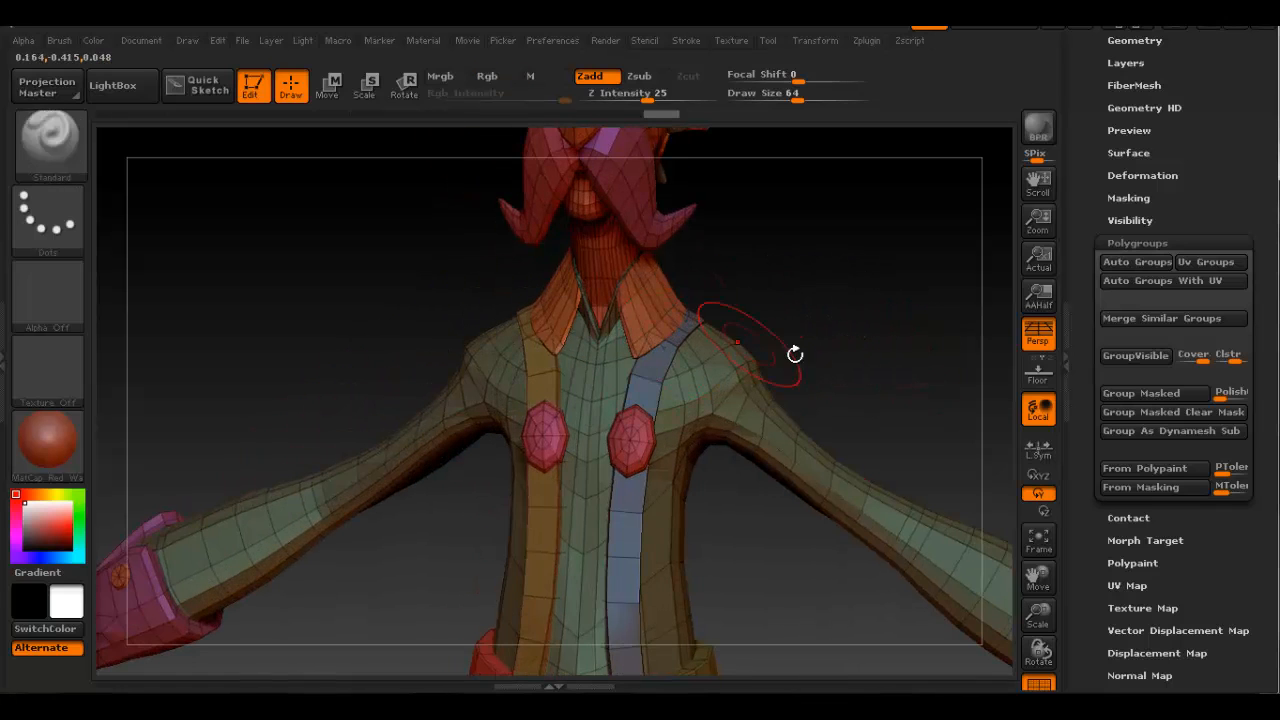
Isolate both suspender straps, combine them into one polygroup with GroupVisible, and show the whole character again.
mouse_move(794, 354)
left_mouse_down()
mouse_move(688, 360)
mouse_move(806, 351)
mouse_move(702, 401)
mouse_move(677, 182)
left_mouse_up()
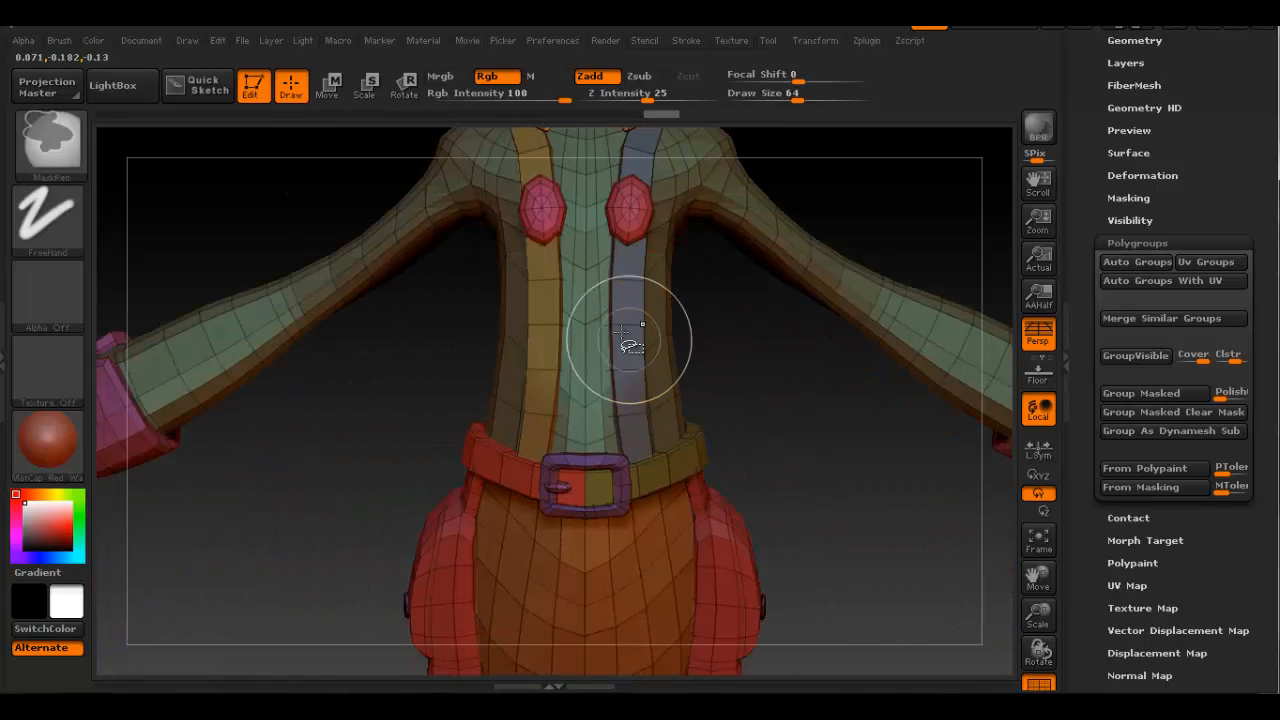
left_click(626, 334, "ctrl+shift")
left_click_drag(835, 402, 838, 432, "ctrl+shift")
left_click(543, 334, "ctrl+shift")
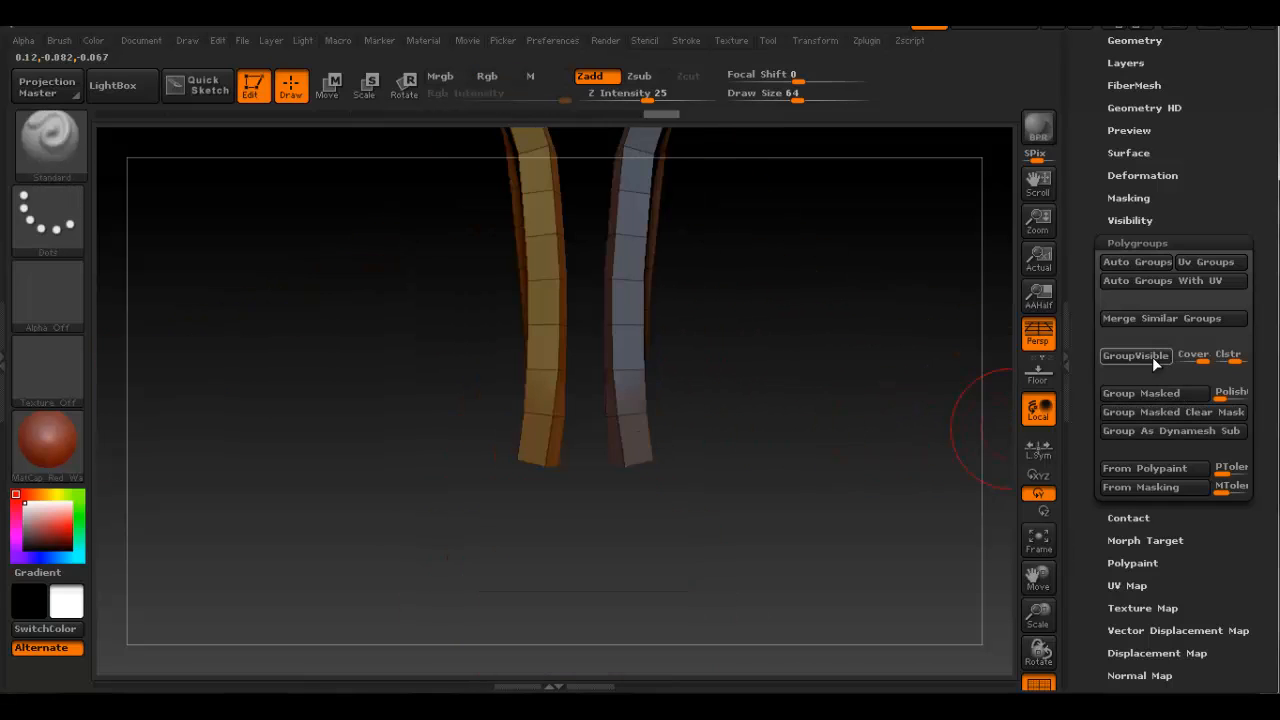
left_click(1152, 357)
left_click(806, 387, "ctrl+shift")
left_click_drag(797, 386, 697, 208, "alt")
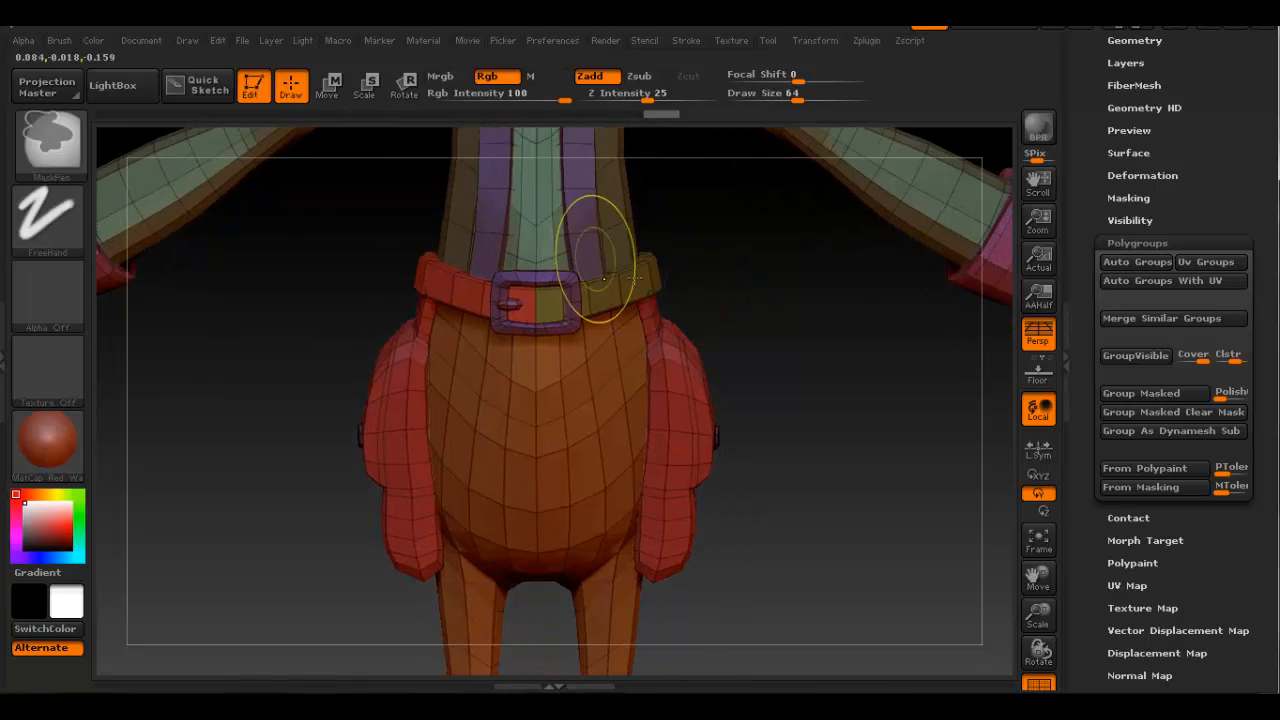
left_click(651, 294, "ctrl+shift")
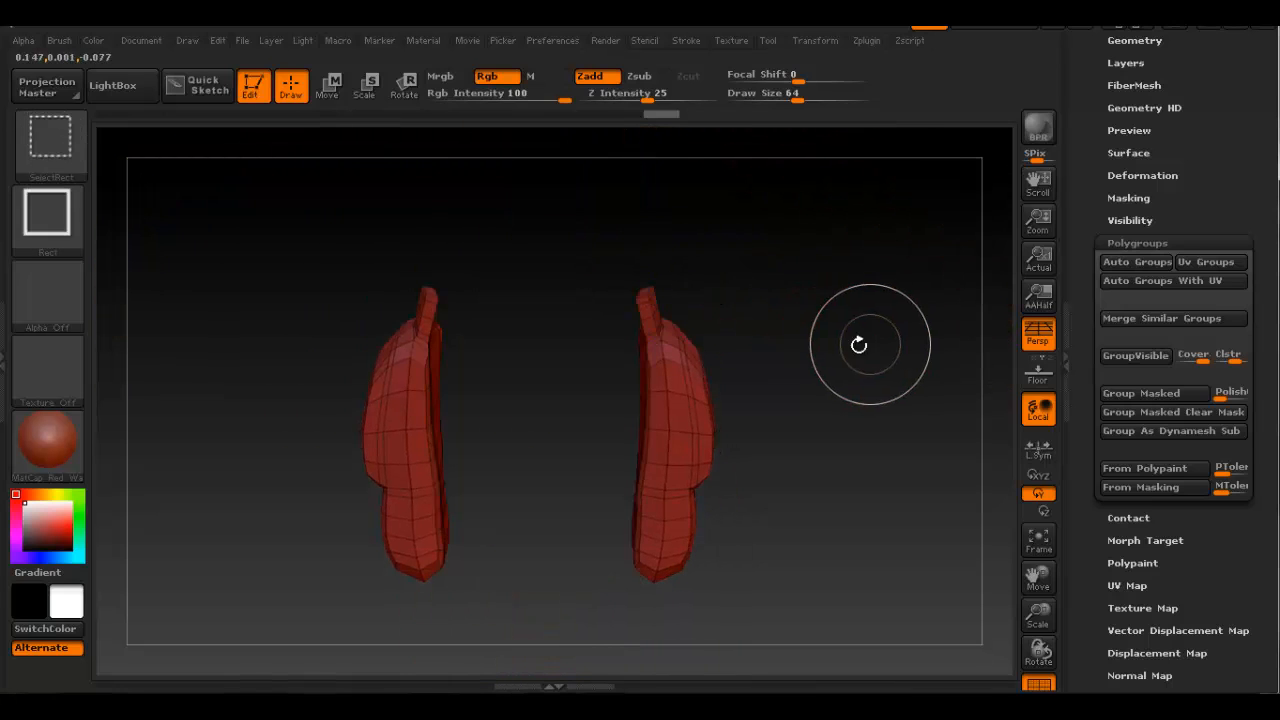
left_click(843, 348, "ctrl+shift")
Isolate both halves of the belt strap without the buckle, combine them into one polygroup, and show the whole character.
left_click_drag(843, 348, 446, 329)
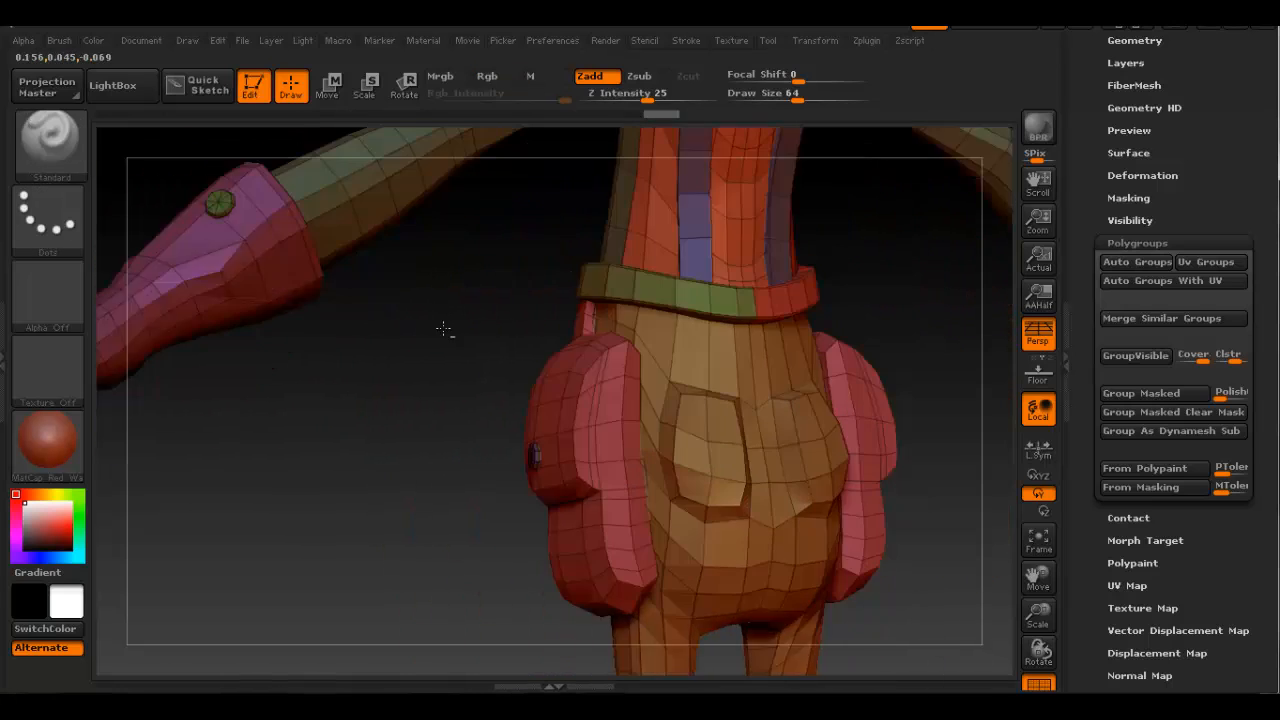
right_click_drag(446, 329, 593, 346, "ctrl")
left_click(686, 298, "ctrl+shift")
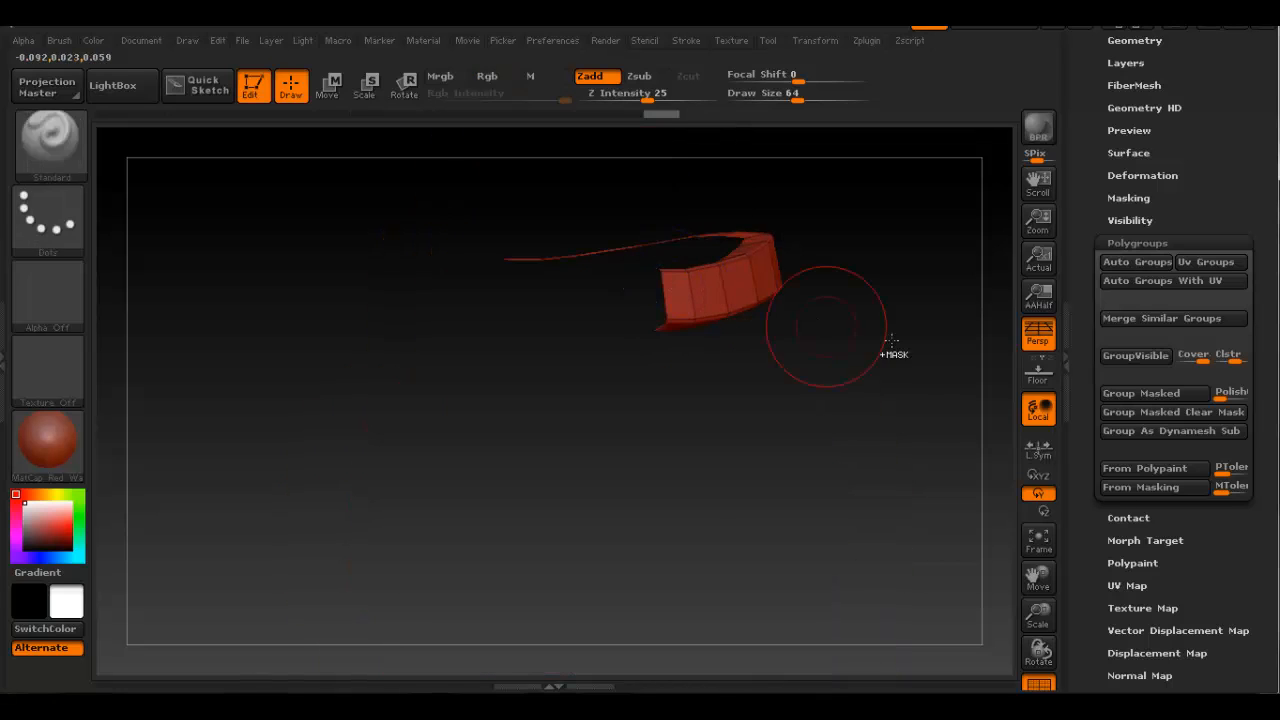
left_click_drag(889, 354, 787, 340, "ctrl+shift")
left_click(589, 288, "ctrl+shift")
left_click_drag(355, 300, 804, 342)
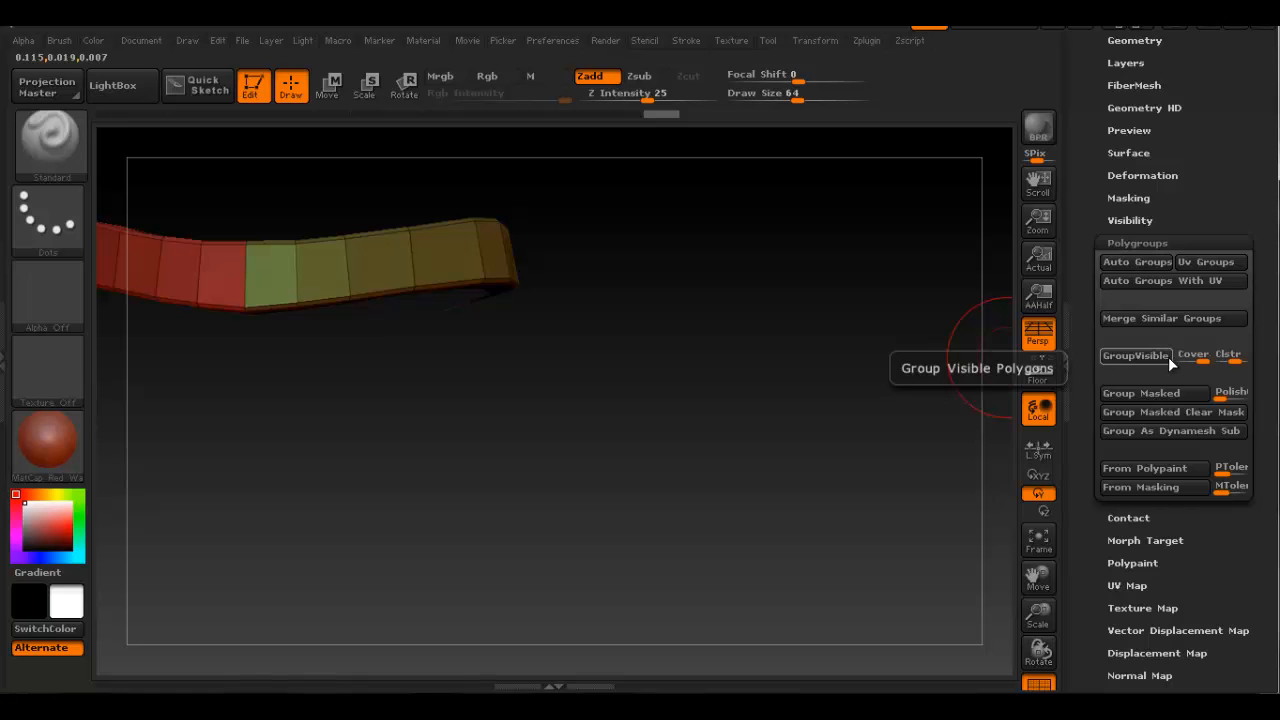
left_click(1168, 357)
left_click_drag(640, 336, 697, 337)
left_click(882, 353, "ctrl+shift")
left_click_drag(851, 394, 837, 411)
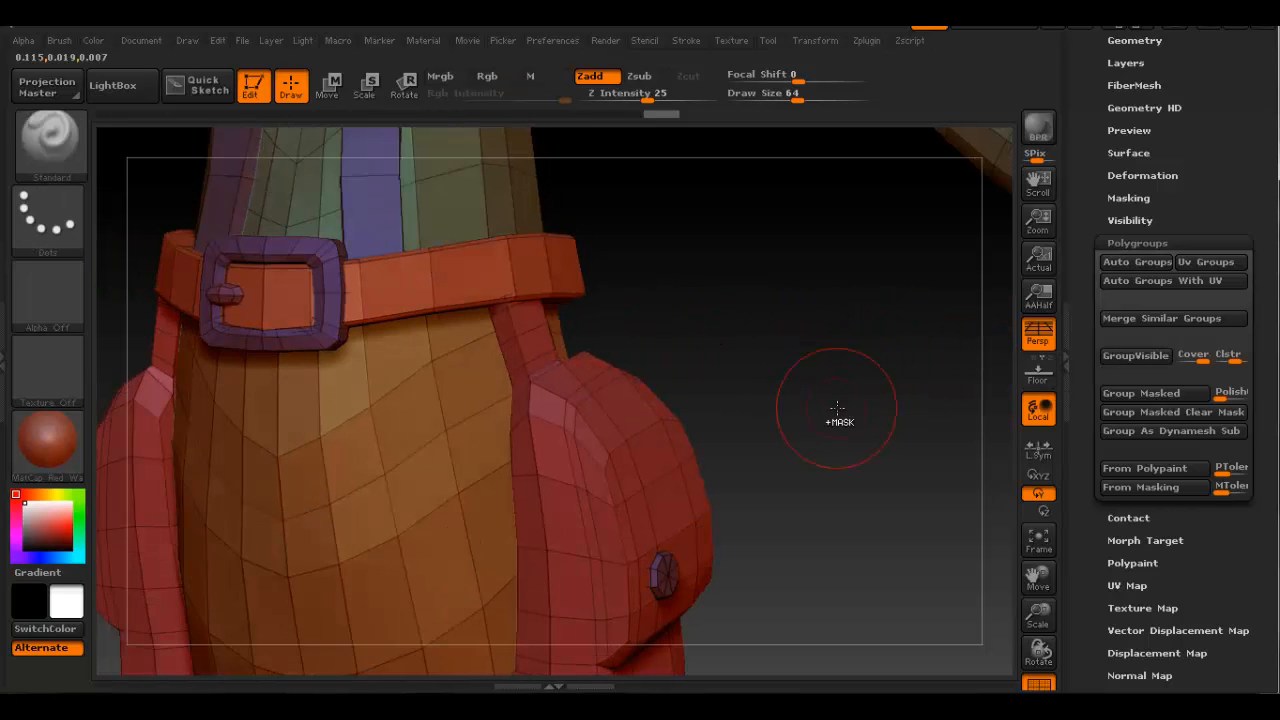
Hide the hair polygroups at the back of the head, invert the visibility, combine them into one polygroup, and show everything again.
right_click_drag(837, 411, 650, 525, "ctrl")
right_click_drag(504, 317, 697, 340, "ctrl")
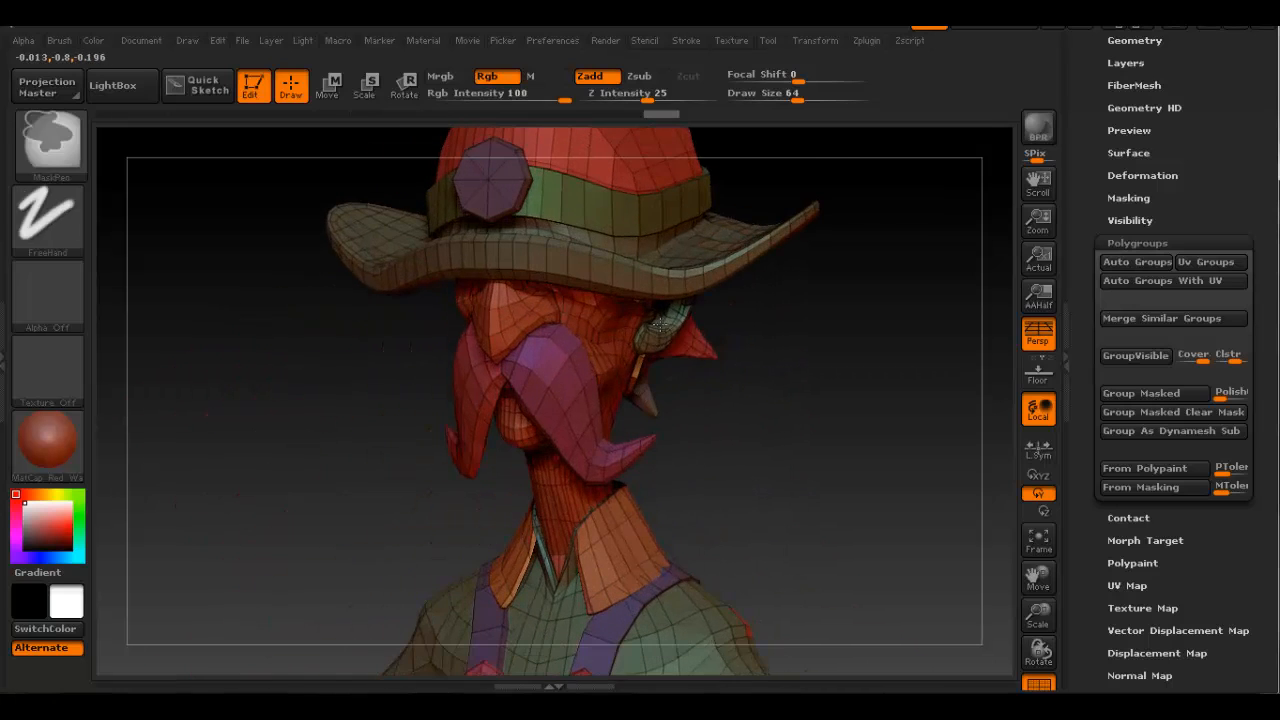
mouse_move(840, 340)
right_mouse_down()
mouse_move(642, 341)
mouse_move(577, 263)
right_mouse_up()
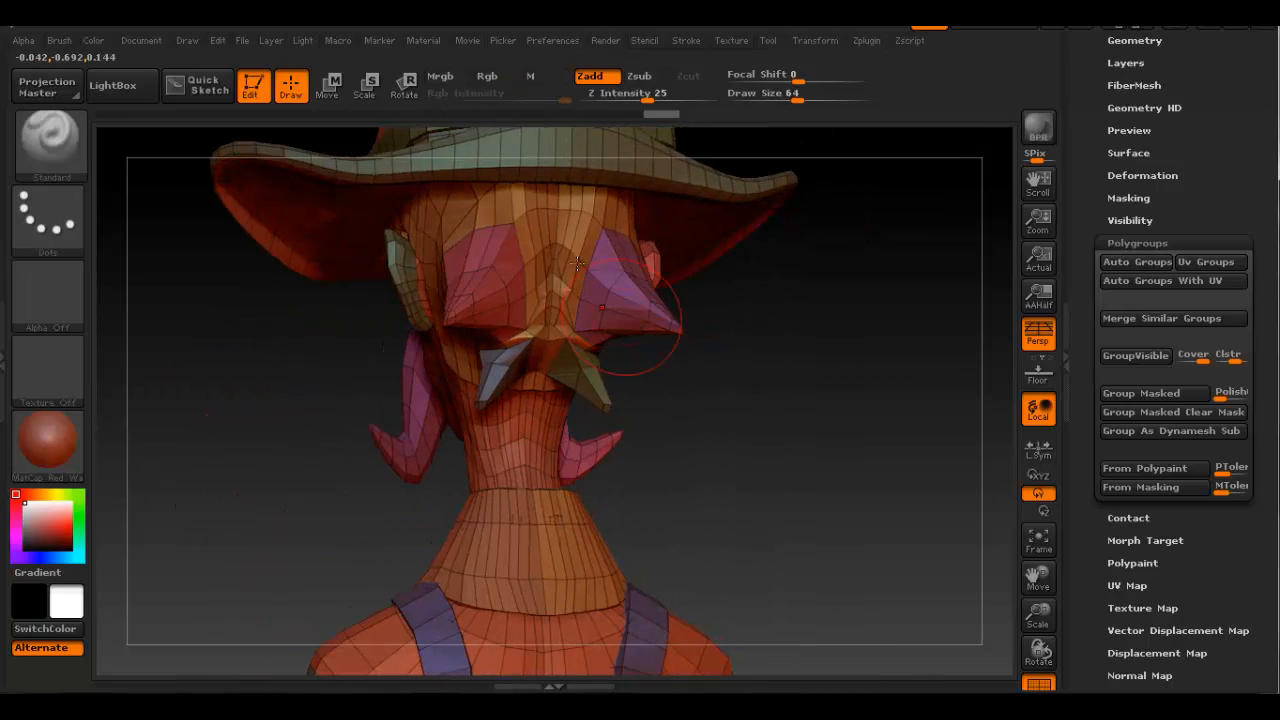
left_click(508, 287, "ctrl+shift")
left_click_drag(771, 357, 700, 343, "ctrl+shift")
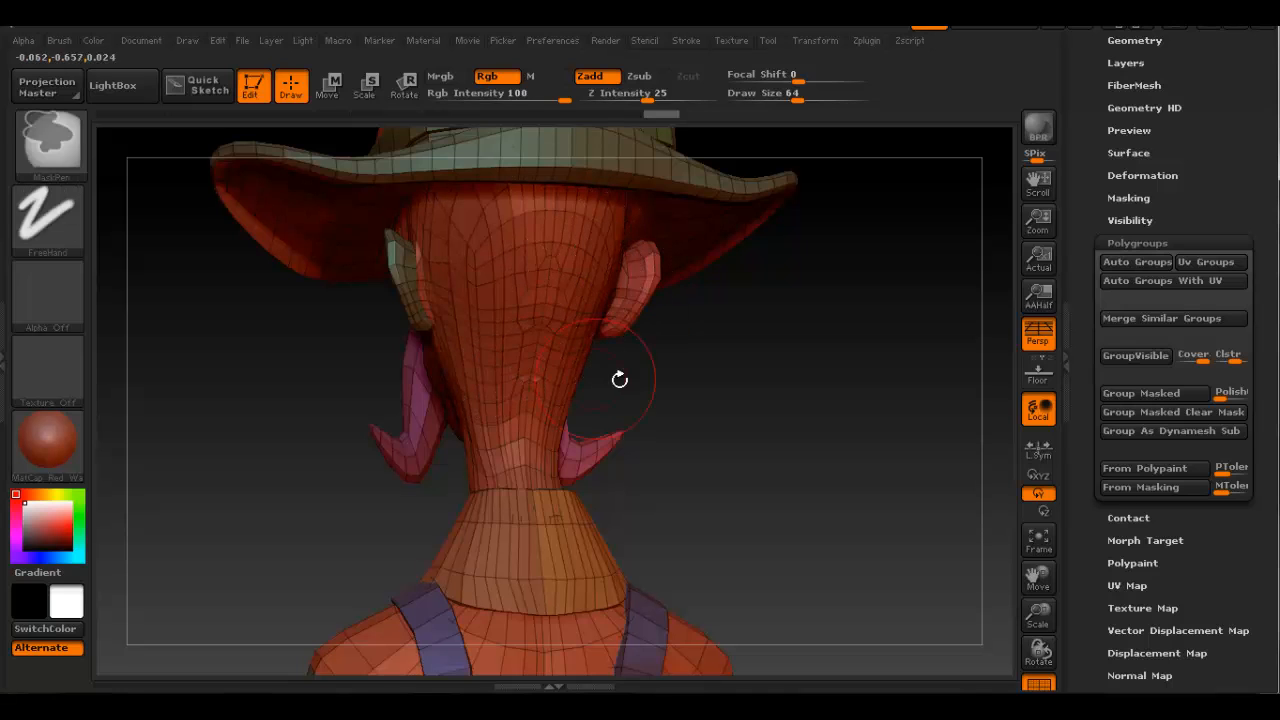
right_click_drag(620, 374, 714, 380)
left_click(772, 318, "ctrl+shift")
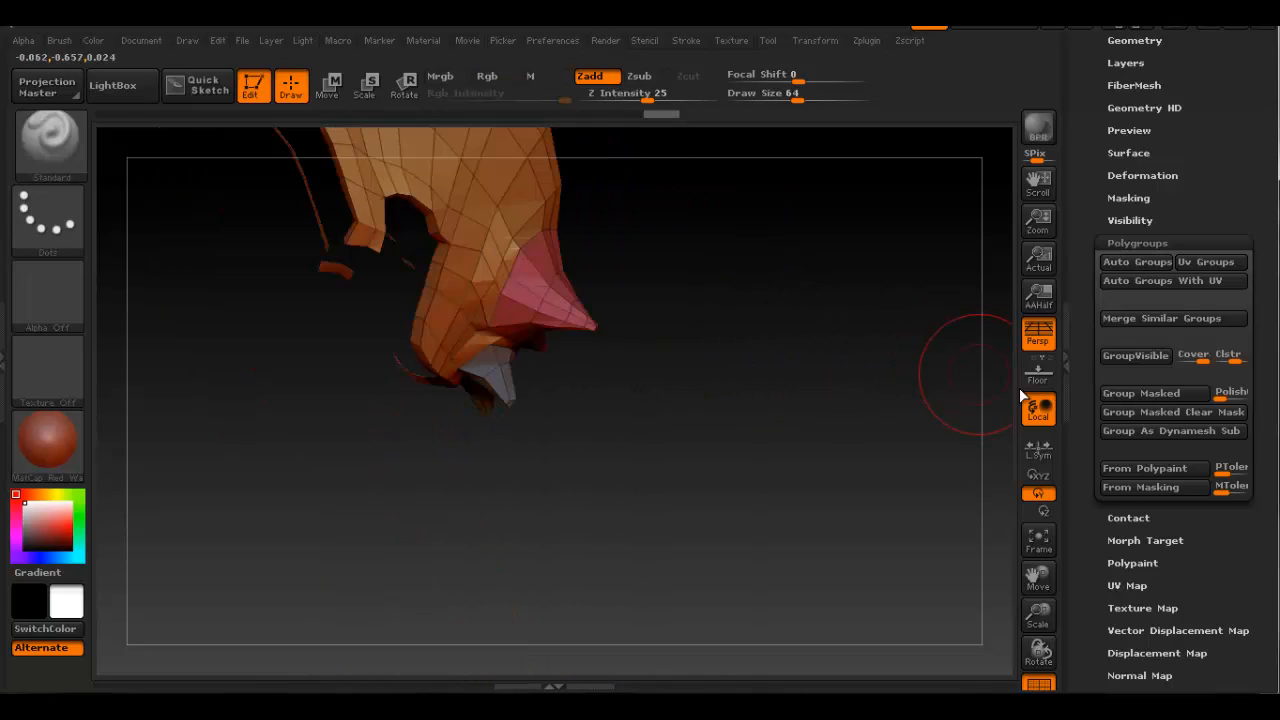
left_click(1140, 359)
right_click_drag(634, 340, 749, 340)
left_click(823, 334, "ctrl+shift")
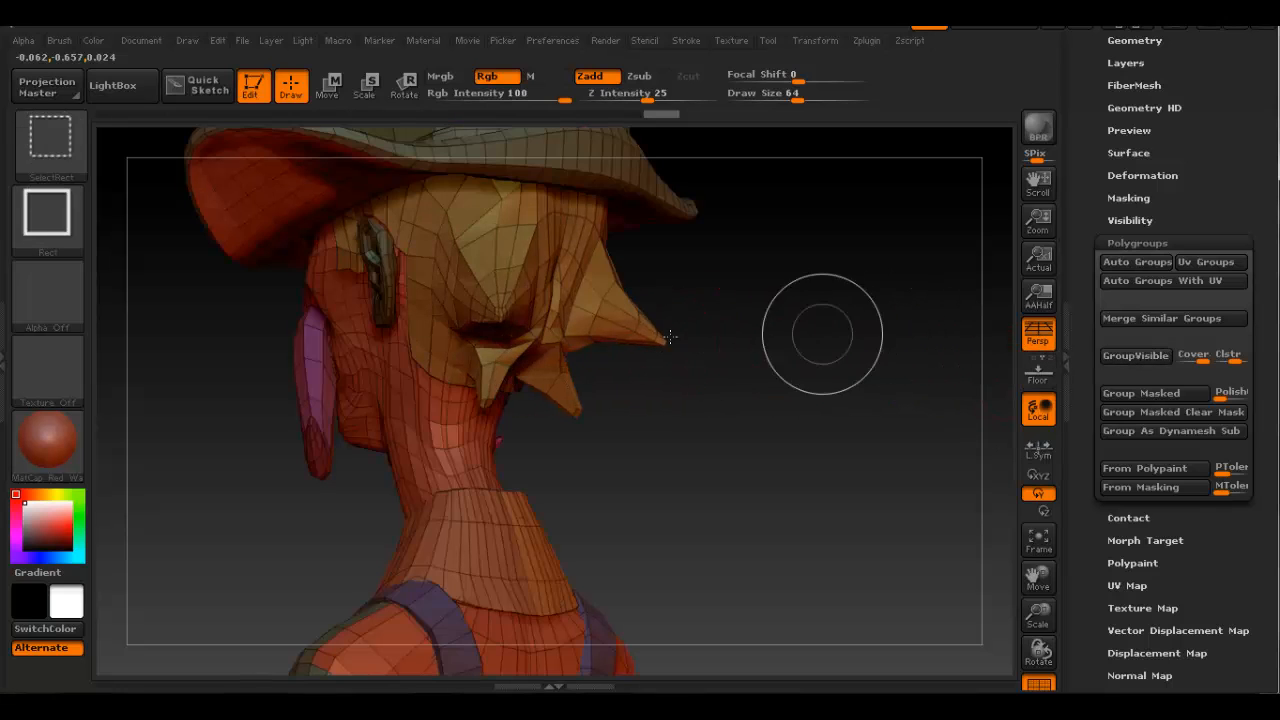
Hide the polygroups of the hat brim, including its outer rim strip.
right_click_drag(640, 334, 756, 574)
left_click(608, 288, "ctrl+shift")
left_click(840, 291, "ctrl+shift")
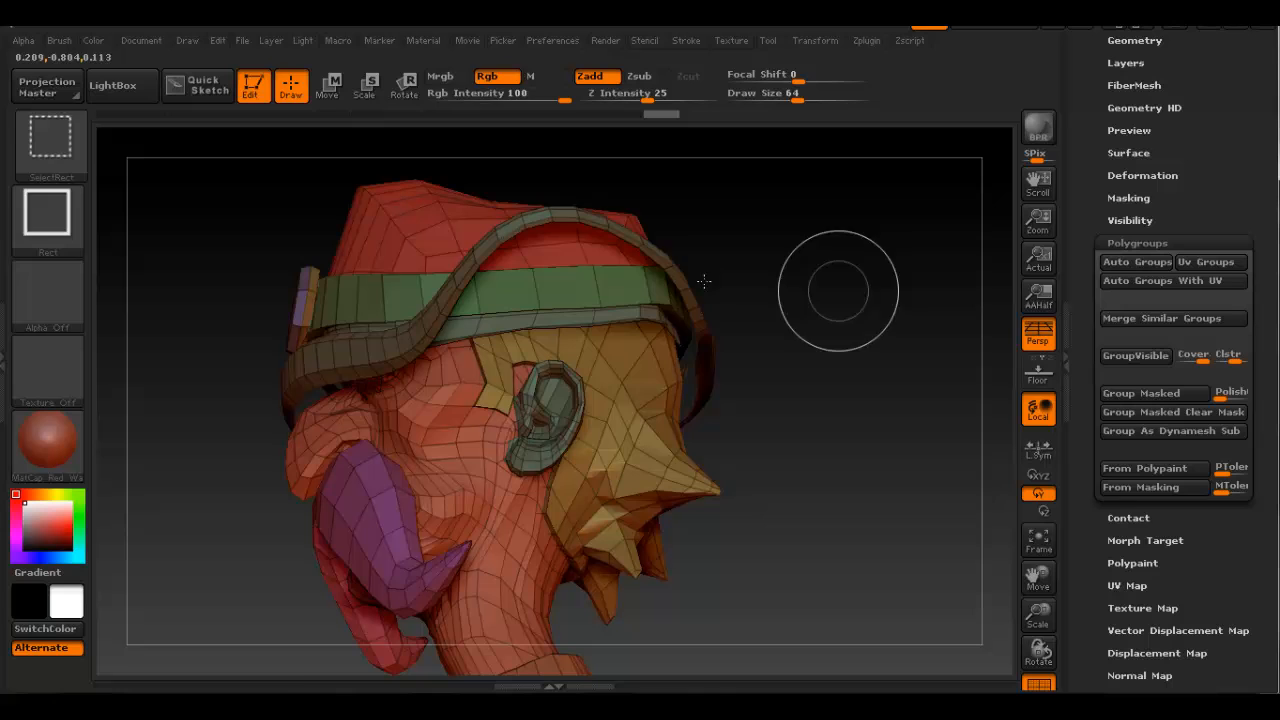
left_click(700, 311, "ctrl+shift")
right_click_drag(734, 294, 760, 326)
right_click_drag(625, 245, 700, 368, "alt")
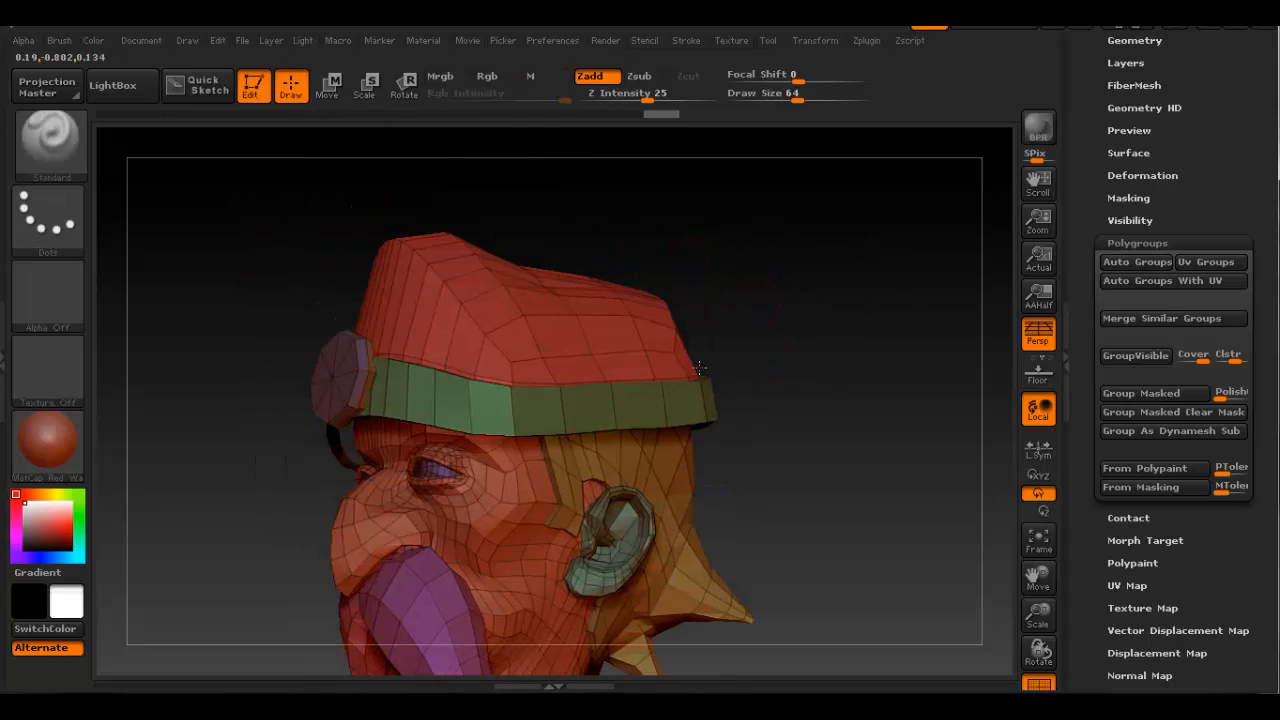
mouse_move(600, 340)
right_mouse_down()
mouse_move(639, 367)
mouse_move(708, 330)
right_mouse_up()
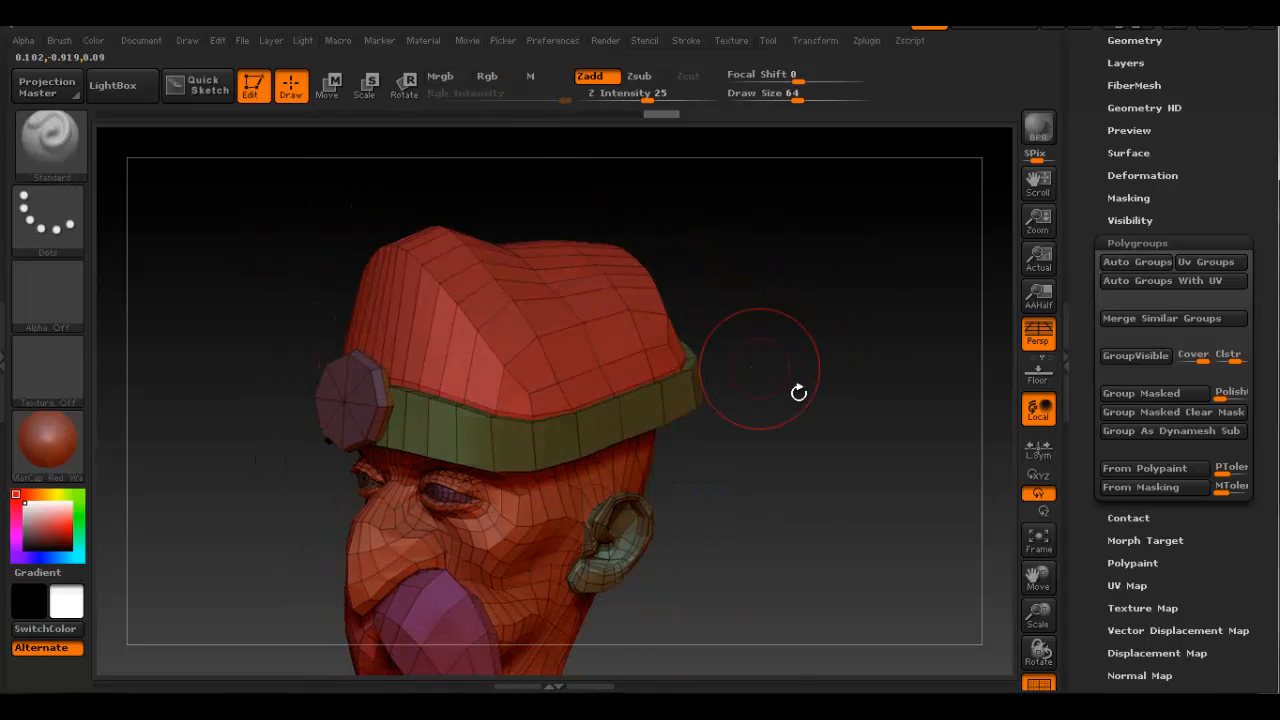
Hide the hat crown, invert the visibility, combine brim and crown into one polygroup with GroupVisible, and show the whole character.
right_click_drag(760, 369, 722, 376)
key("ctrl+z")
left_click(548, 273, "ctrl+shift")
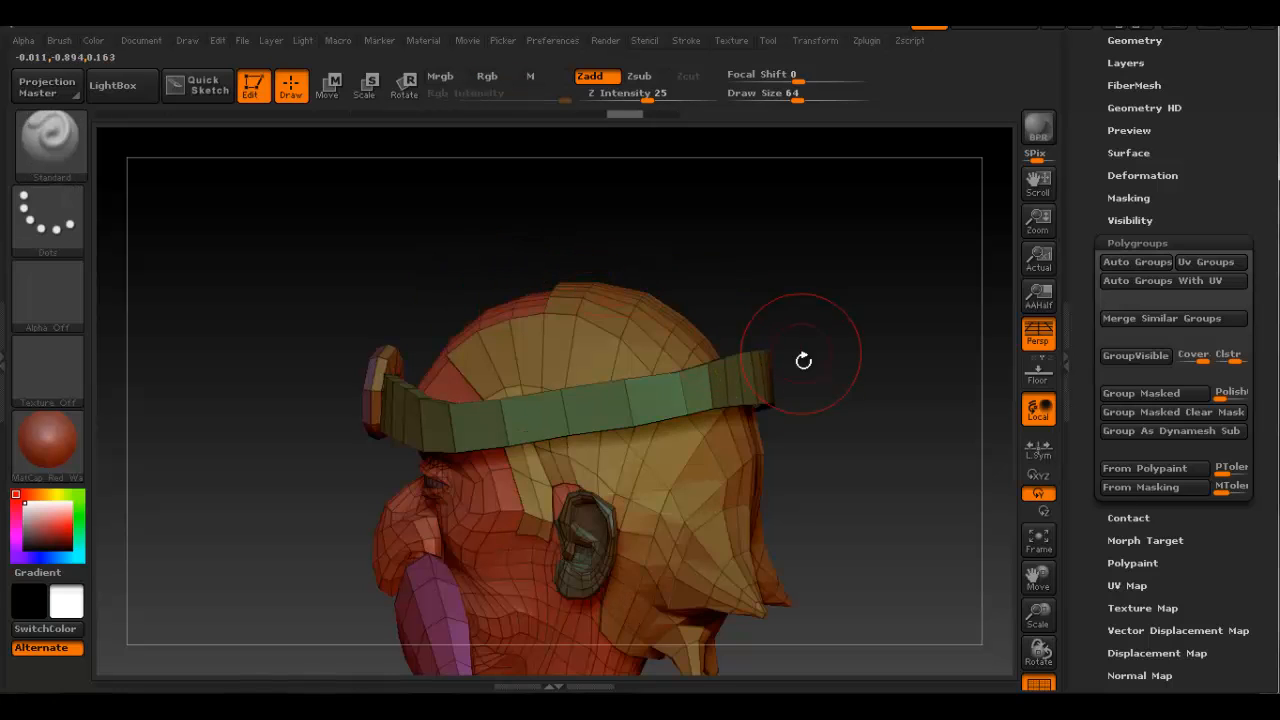
left_click_drag(803, 360, 775, 340)
left_click_drag(851, 289, 894, 343, "ctrl+shift")
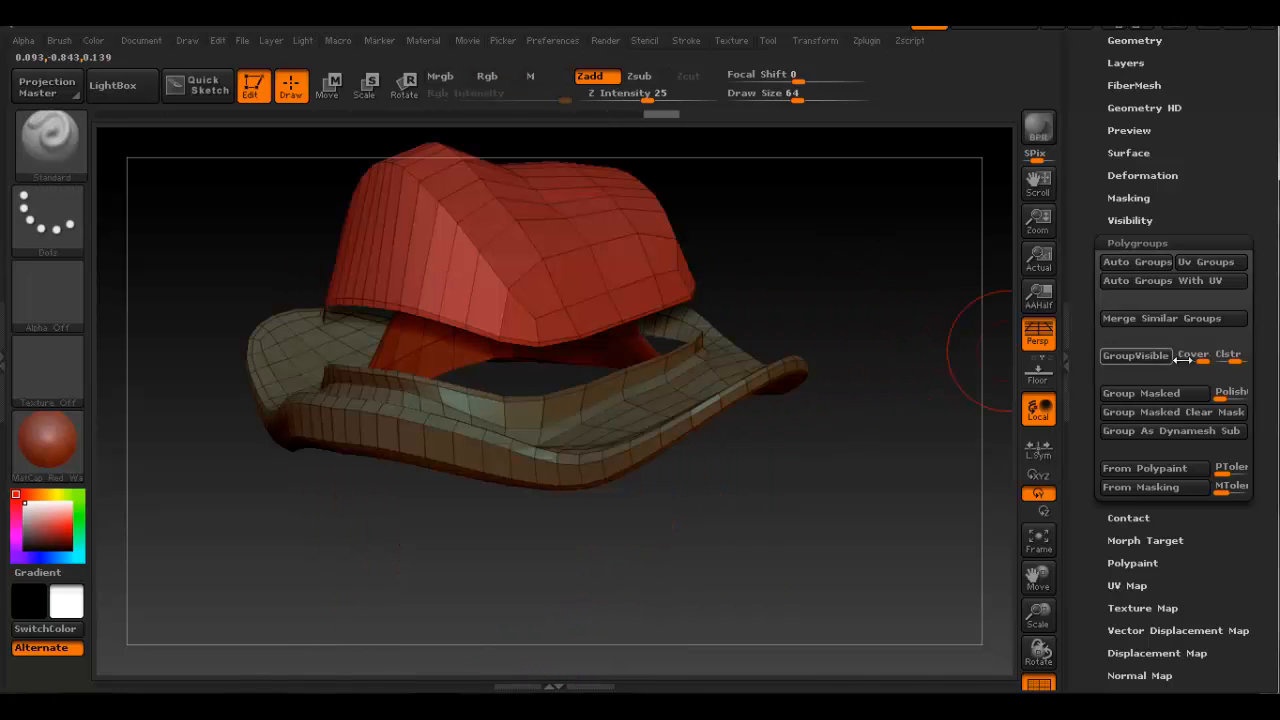
left_click(1149, 360)
left_click(918, 284, "ctrl+shift")
Hide the polygroups of the round badge on the hat, invert the visibility, combine them into one polygroup, and show the whole character.
mouse_move(490, 356)
right_mouse_down("alt")
mouse_move(515, 286)
mouse_move(446, 300)
mouse_move(400, 290)
mouse_move(434, 266)
mouse_move(434, 346)
mouse_move(453, 197)
right_mouse_up("alt")
left_click(465, 193, "ctrl+shift")
left_click_drag(305, 280, 330, 304, "ctrl+shift")
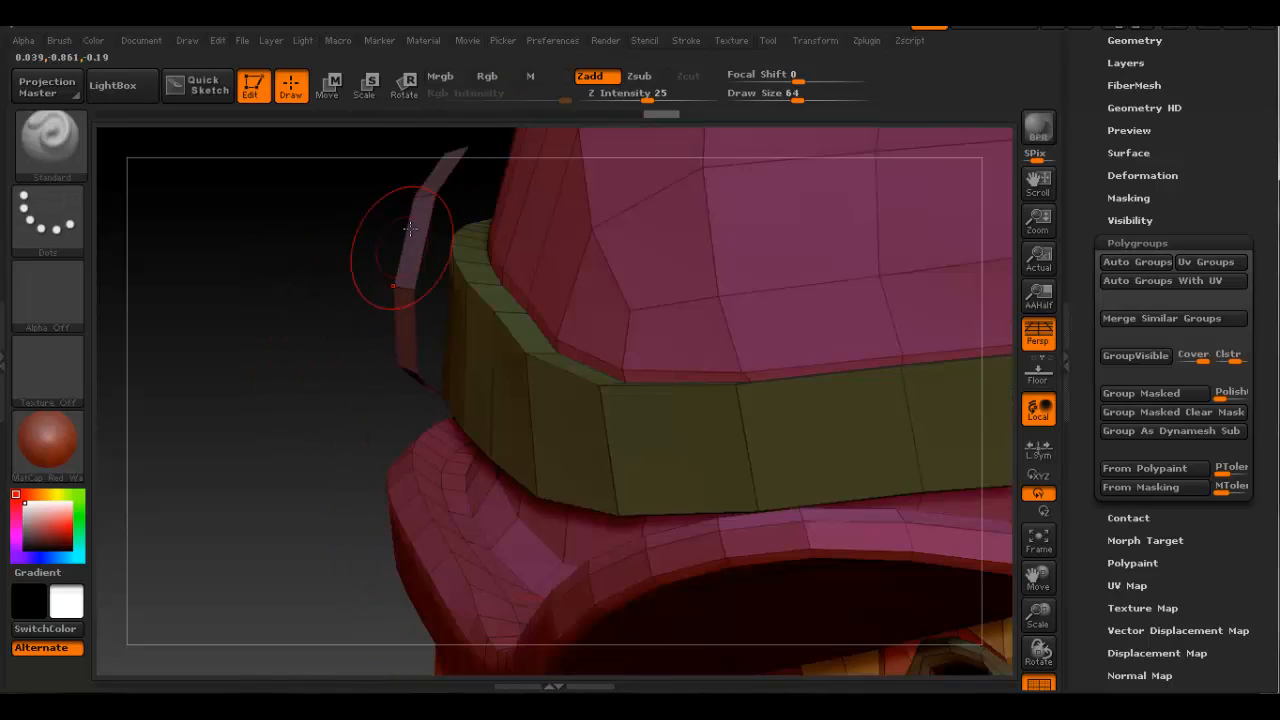
left_click(427, 219, "ctrl+shift")
left_click(297, 304, "ctrl+shift")
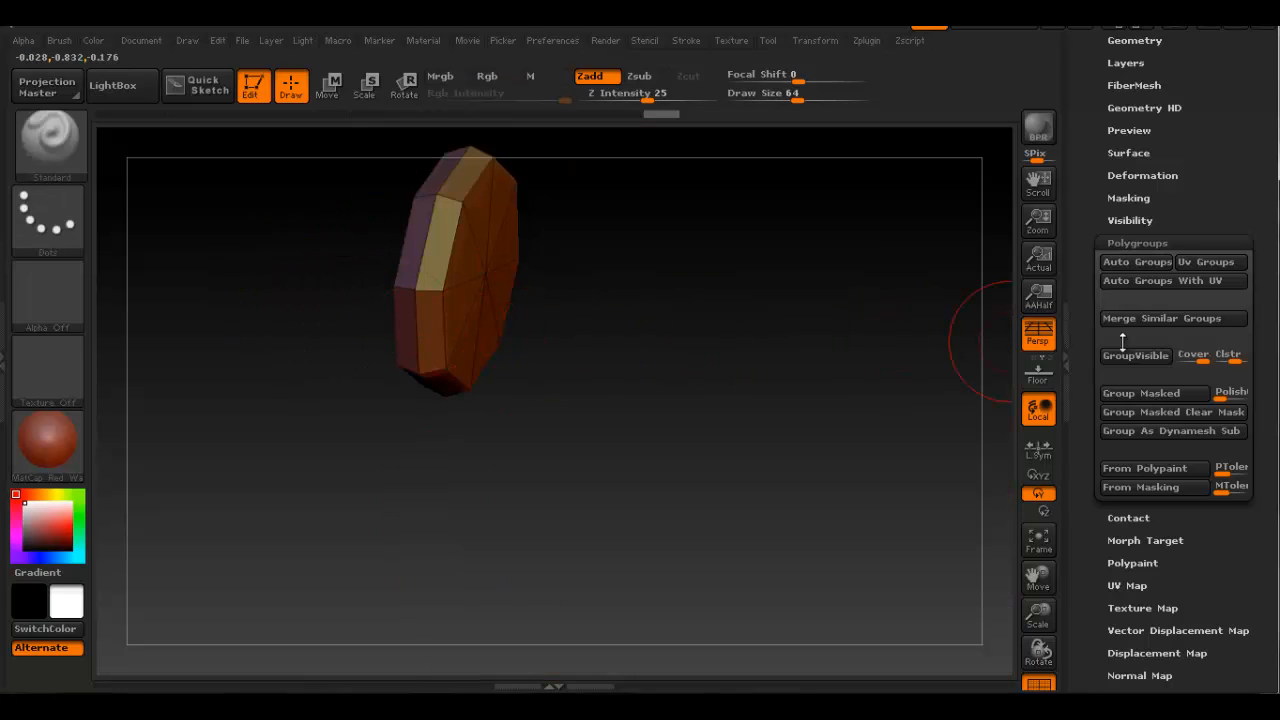
left_click(323, 320, "ctrl+shift")
right_click_drag(323, 320, 360, 450, "ctrl")
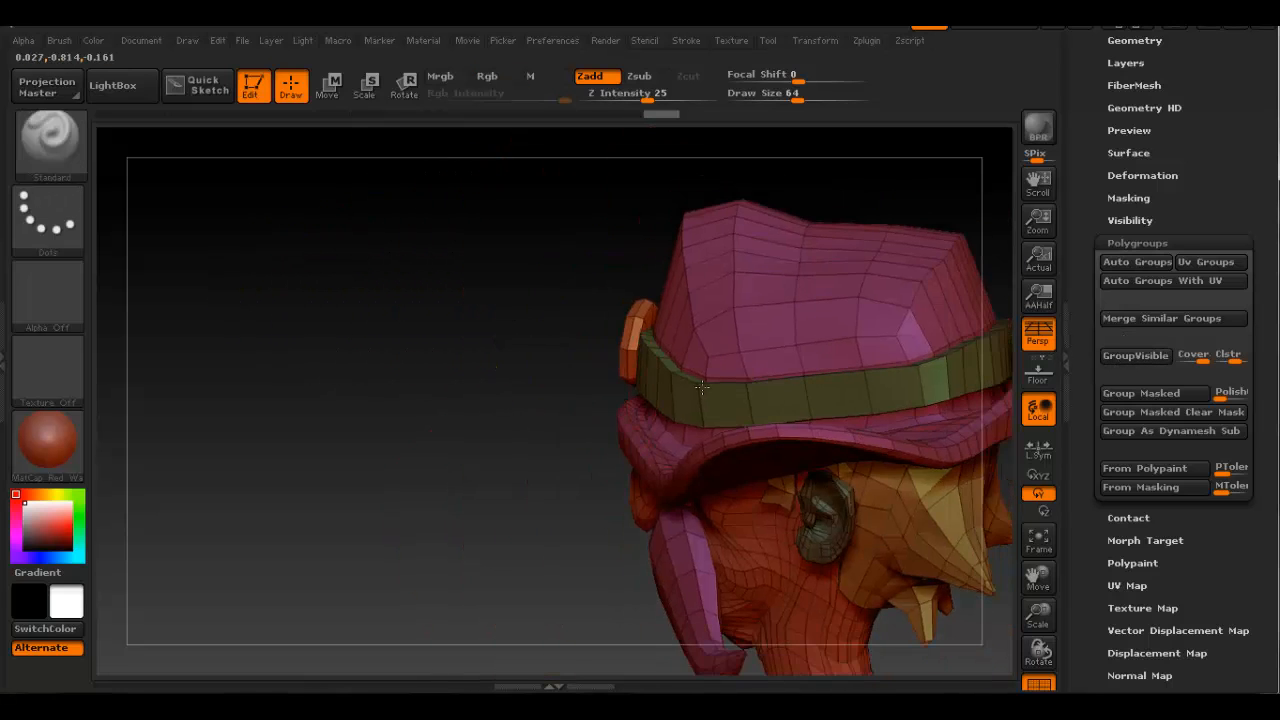
Hide both halves of the moustache, invert the visibility, combine them into one polygroup, and show everything again.
right_click_drag(480, 470, 763, 365)
mouse_move(763, 340)
left_mouse_down()
mouse_move(620, 360)
mouse_move(745, 390)
left_mouse_up()
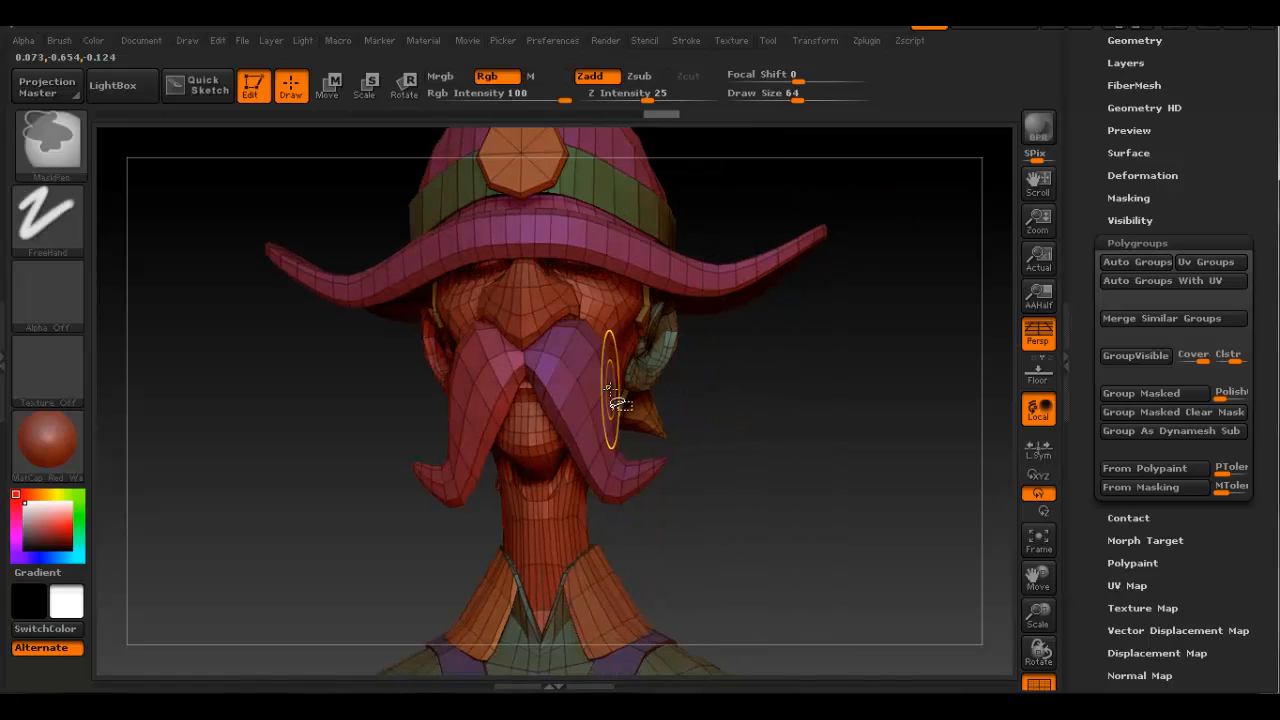
left_click(592, 390, "ctrl+shift")
left_click_drag(840, 348, 864, 440, "ctrl+shift")
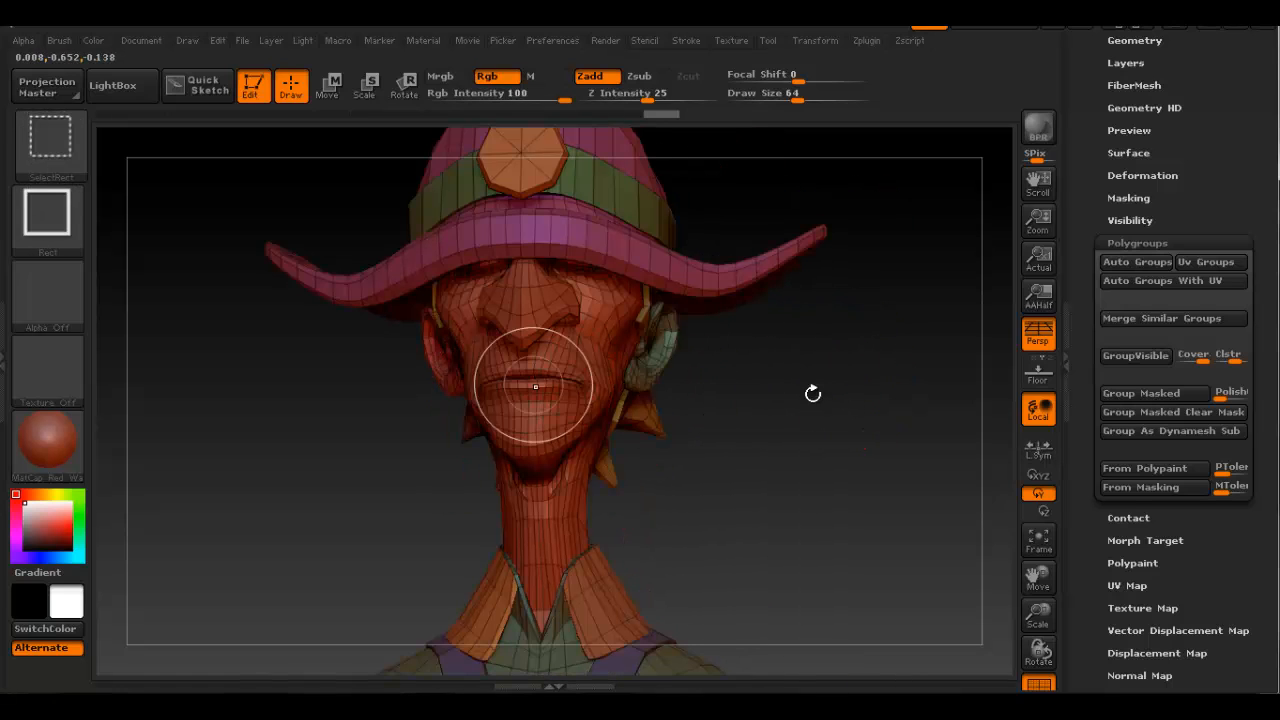
left_click_drag(794, 363, 990, 362, "ctrl+shift")
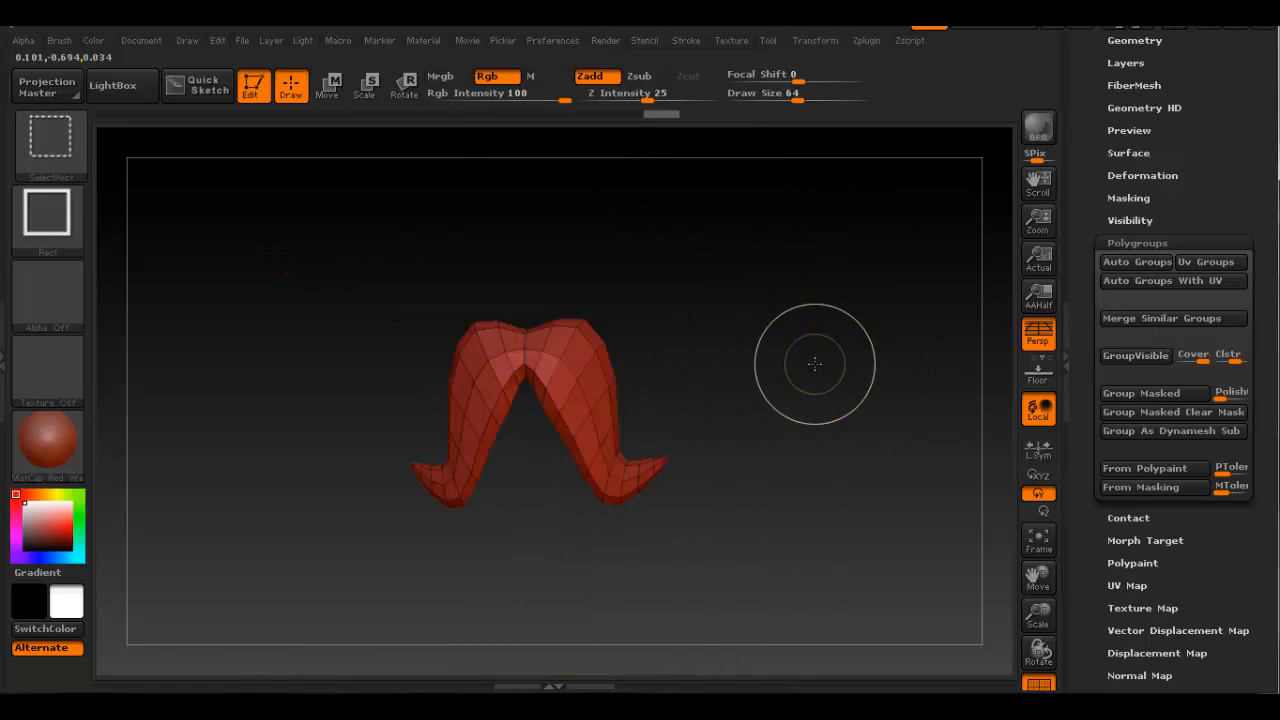
left_click(815, 363, "ctrl+shift")
Isolate the face, neck and both ears, combine them into one polygroup with GroupVisible, and show the whole character.
left_click_drag(734, 491, 698, 205)
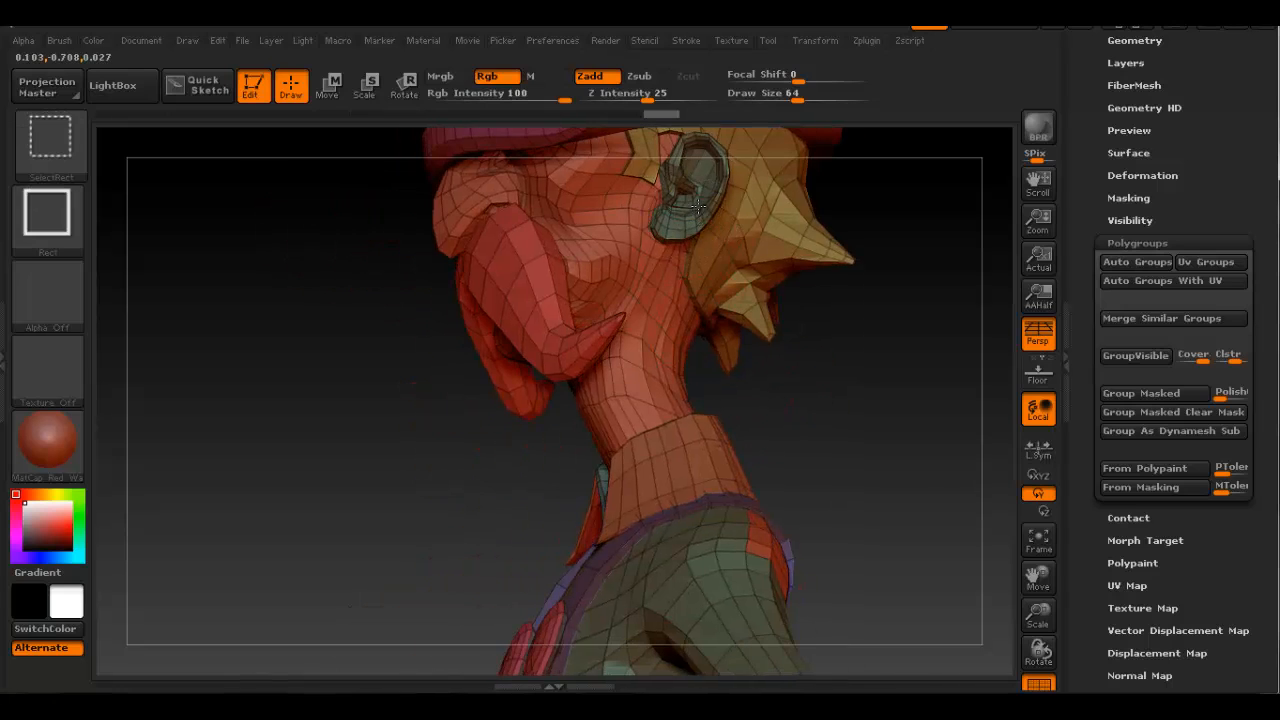
left_click(698, 205, "ctrl+shift")
left_click(885, 418, "ctrl+shift")
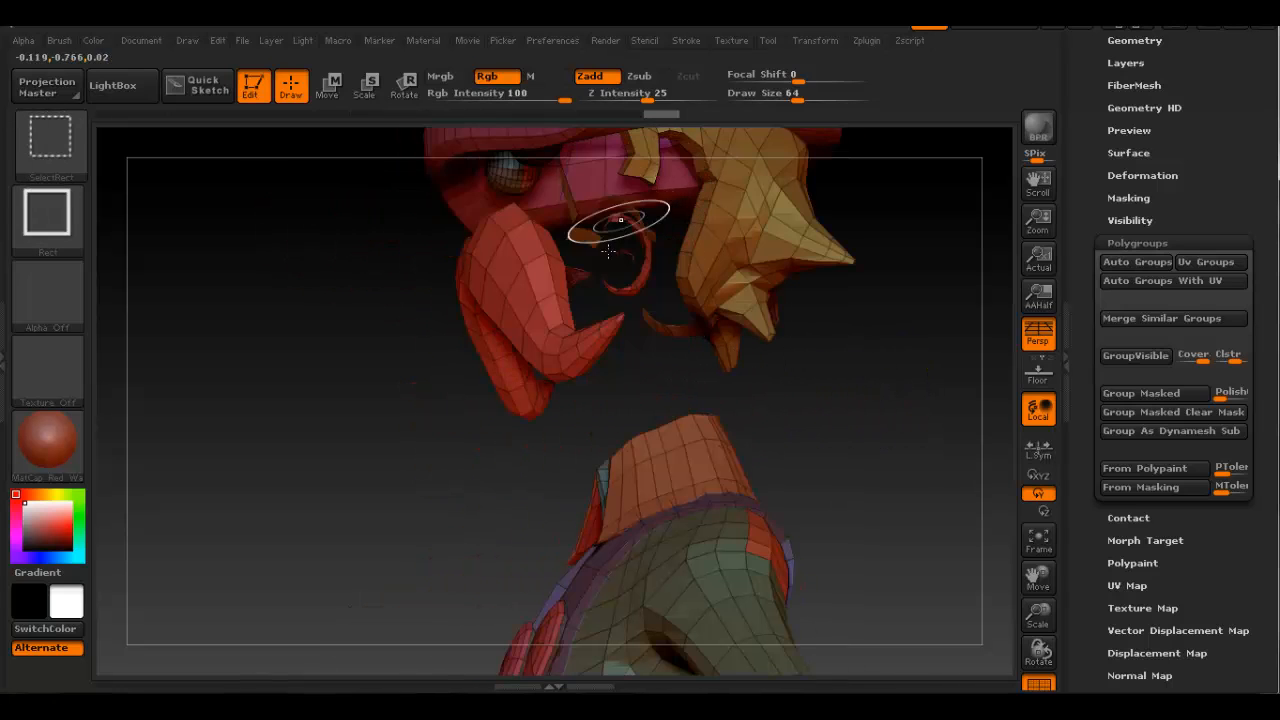
left_click_drag(420, 330, 878, 360)
left_click(423, 291, "ctrl+shift")
left_click(850, 348, "ctrl+shift")
left_click(1137, 355)
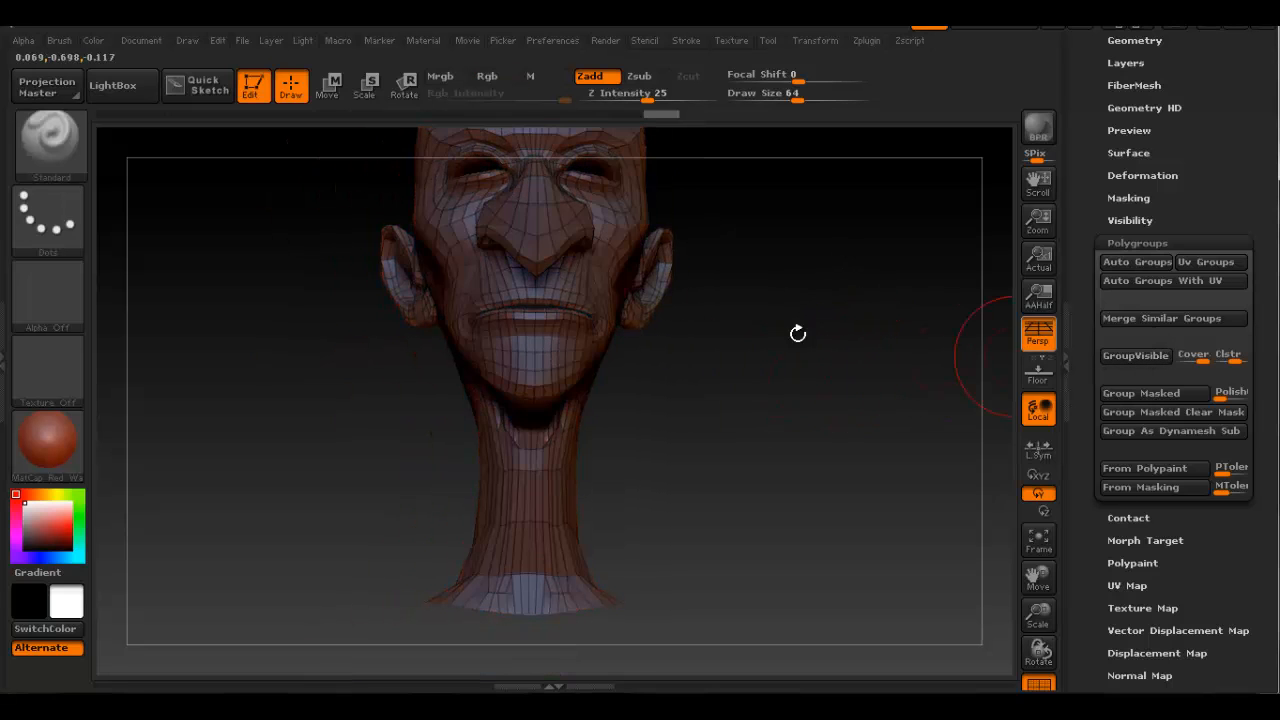
left_click_drag(797, 334, 646, 334)
left_click(829, 383, "ctrl+shift")
mouse_move(757, 383)
left_mouse_down()
mouse_move(652, 390)
mouse_move(470, 330)
mouse_move(407, 280)
mouse_move(257, 346)
mouse_move(487, 318)
left_mouse_up()
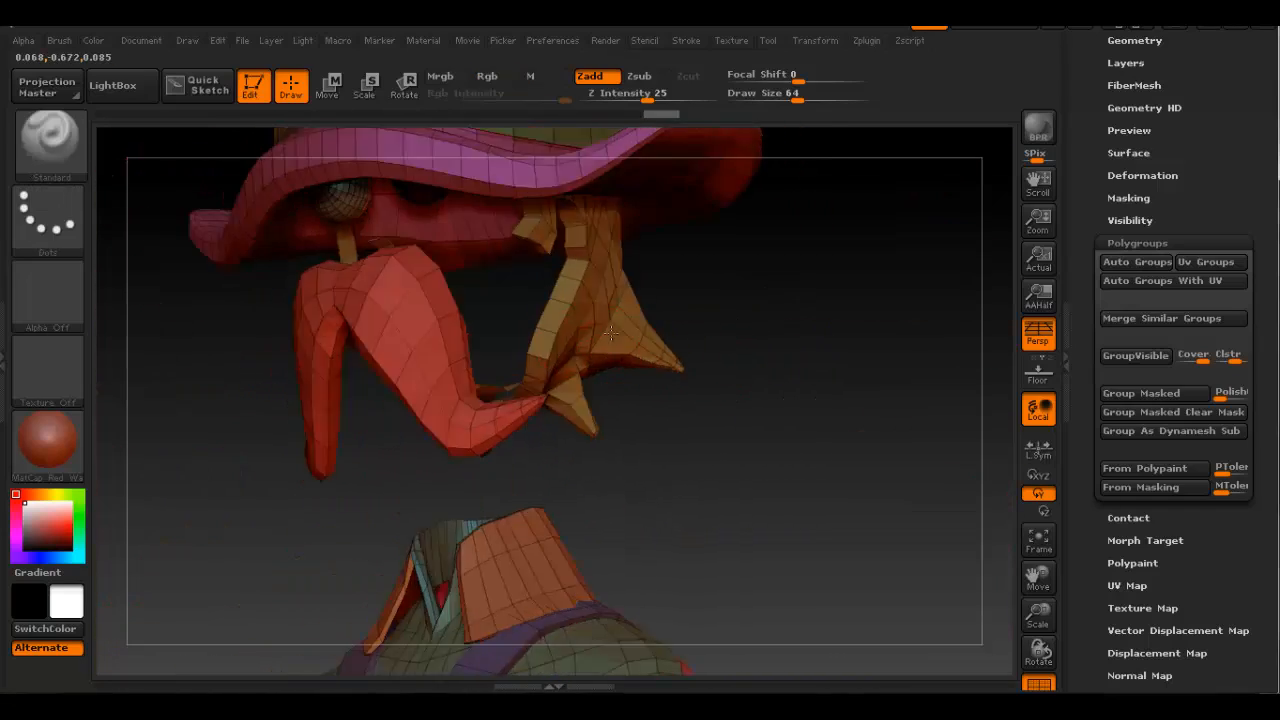
left_click_drag(600, 330, 792, 448)
left_click(906, 384, "ctrl+shift")
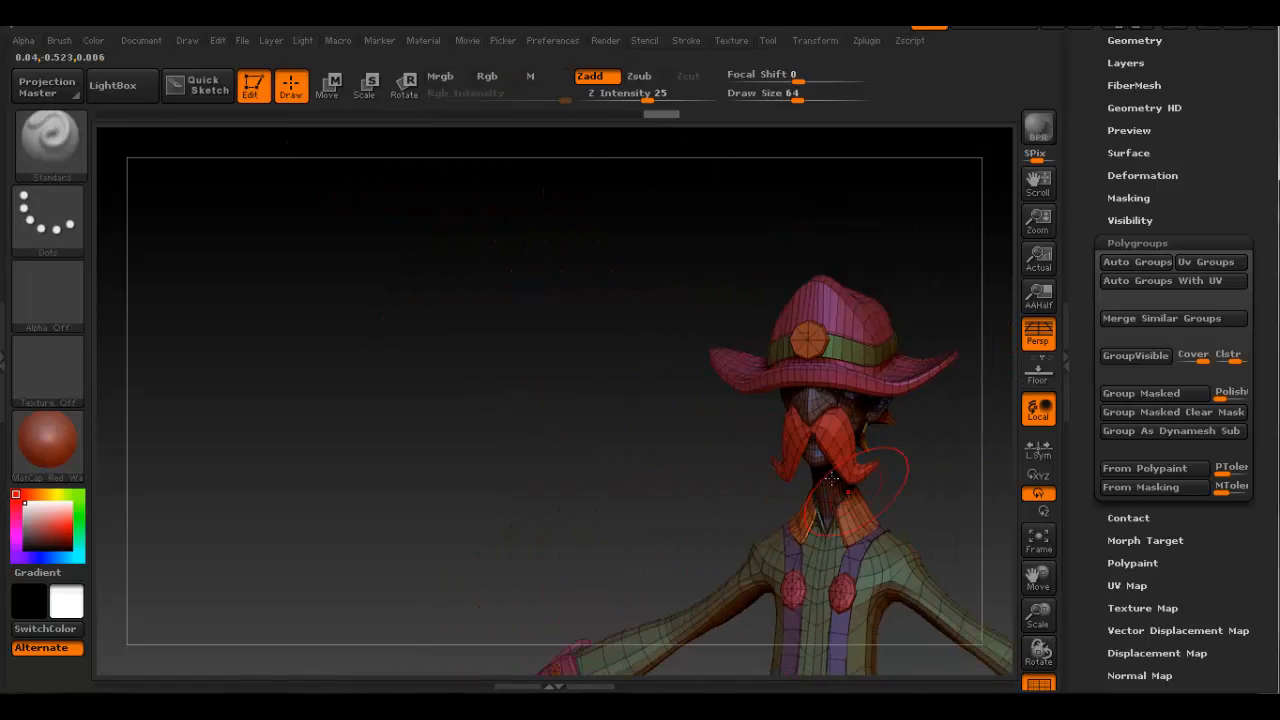
Inspect the merged polygroups over the whole character, from the hat down to the boots.
left_click_drag(600, 400, 662, 331)
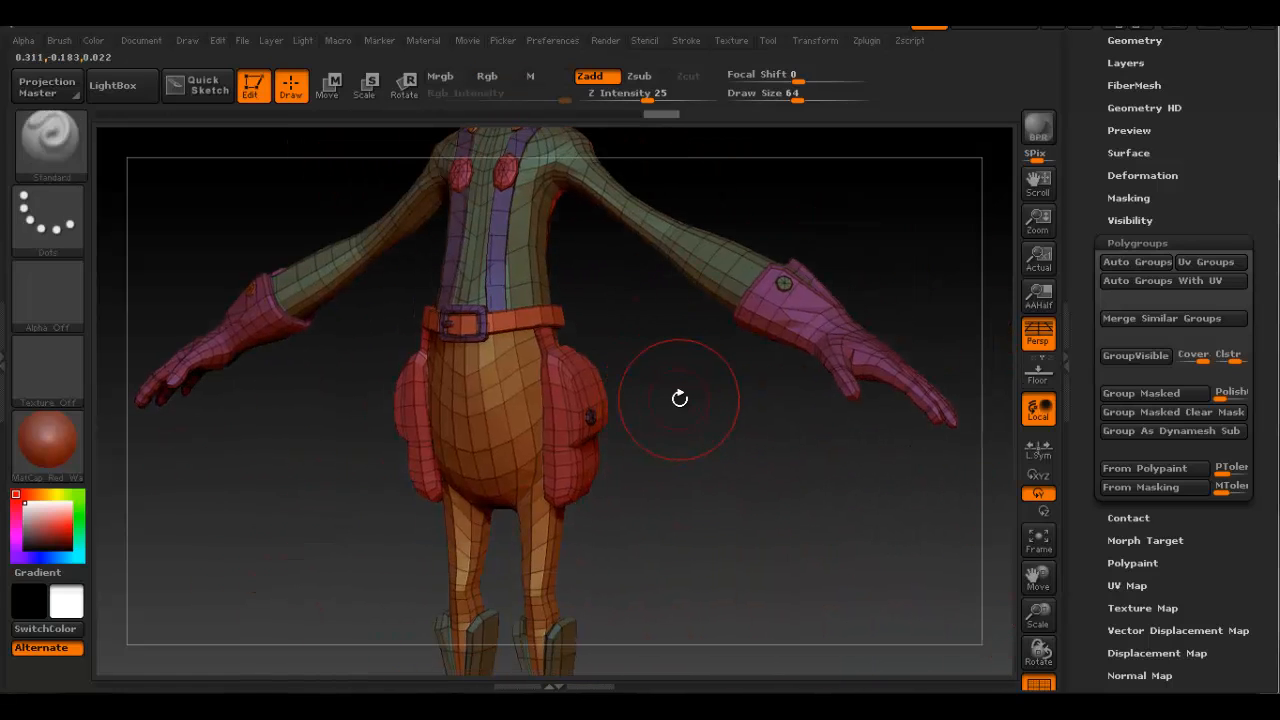
left_click_drag(677, 474, 674, 394, "alt")
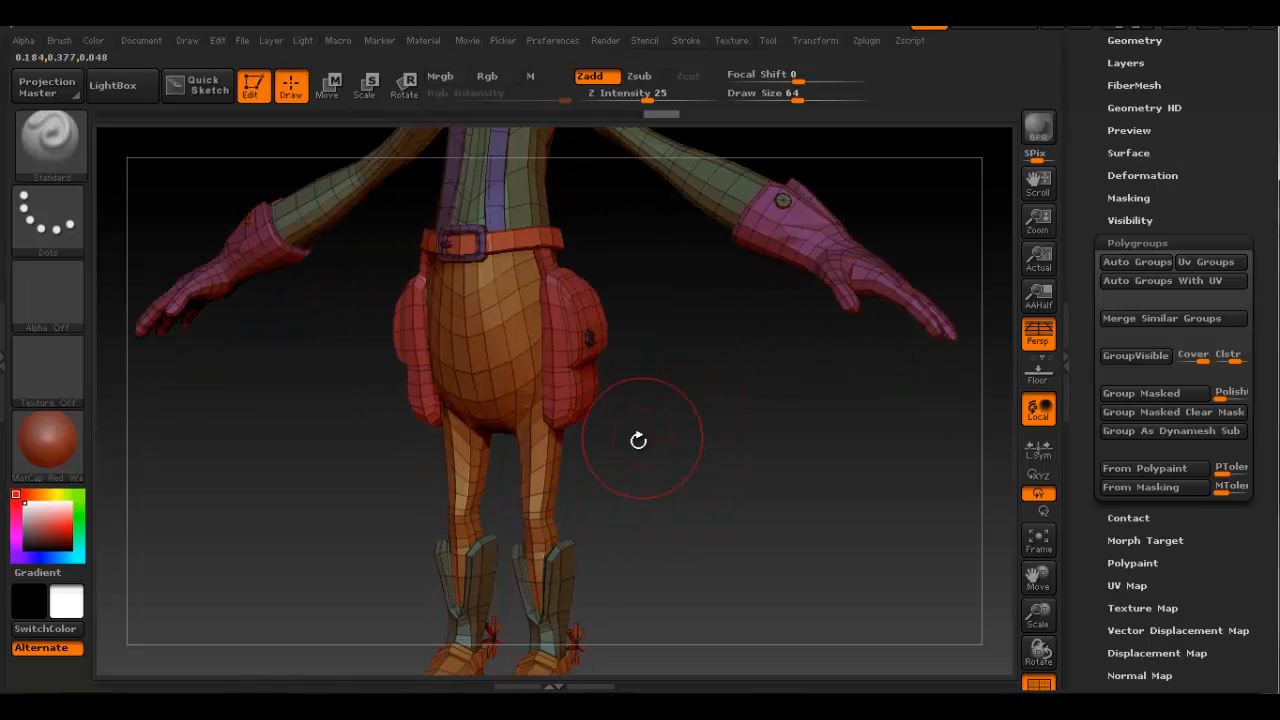
mouse_move(737, 503)
left_mouse_down()
mouse_move(626, 517)
mouse_move(737, 509)
left_mouse_up()
left_click_drag(660, 310, 686, 625, "alt")
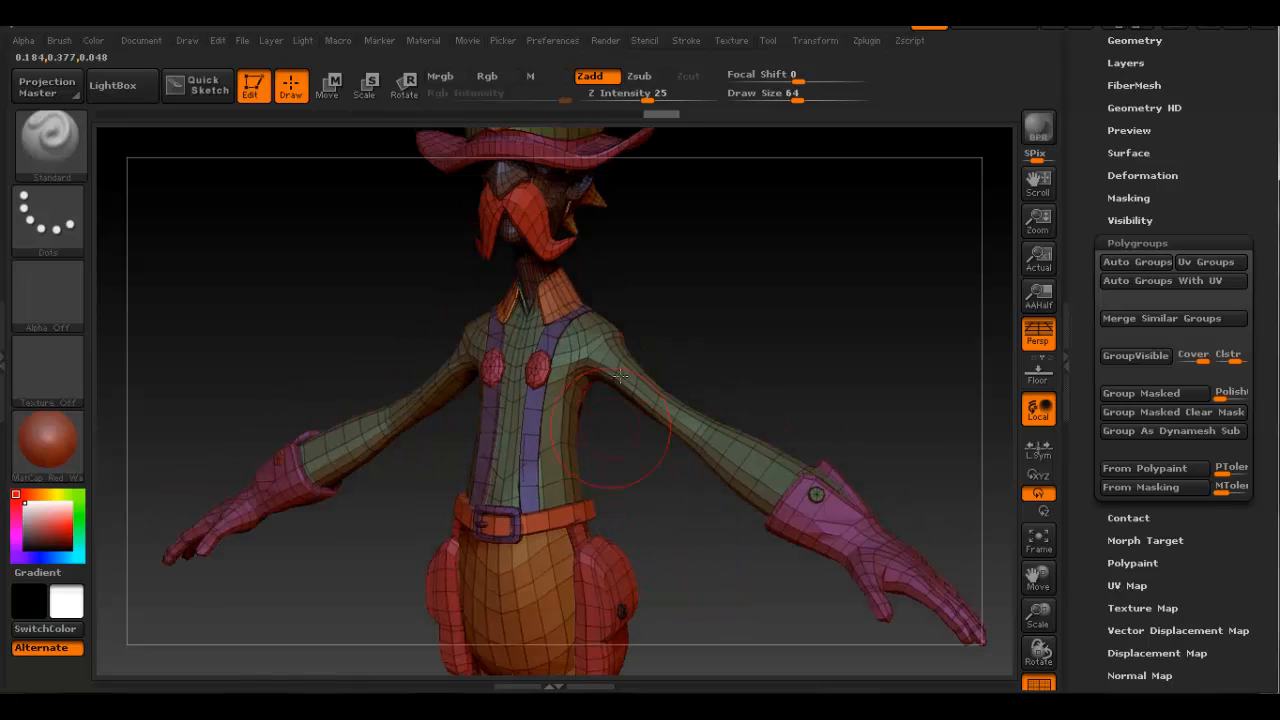
mouse_move(665, 312)
left_mouse_down()
mouse_move(686, 297)
mouse_move(649, 323)
left_mouse_up()
right_click_drag(649, 323, 640, 382, "ctrl")
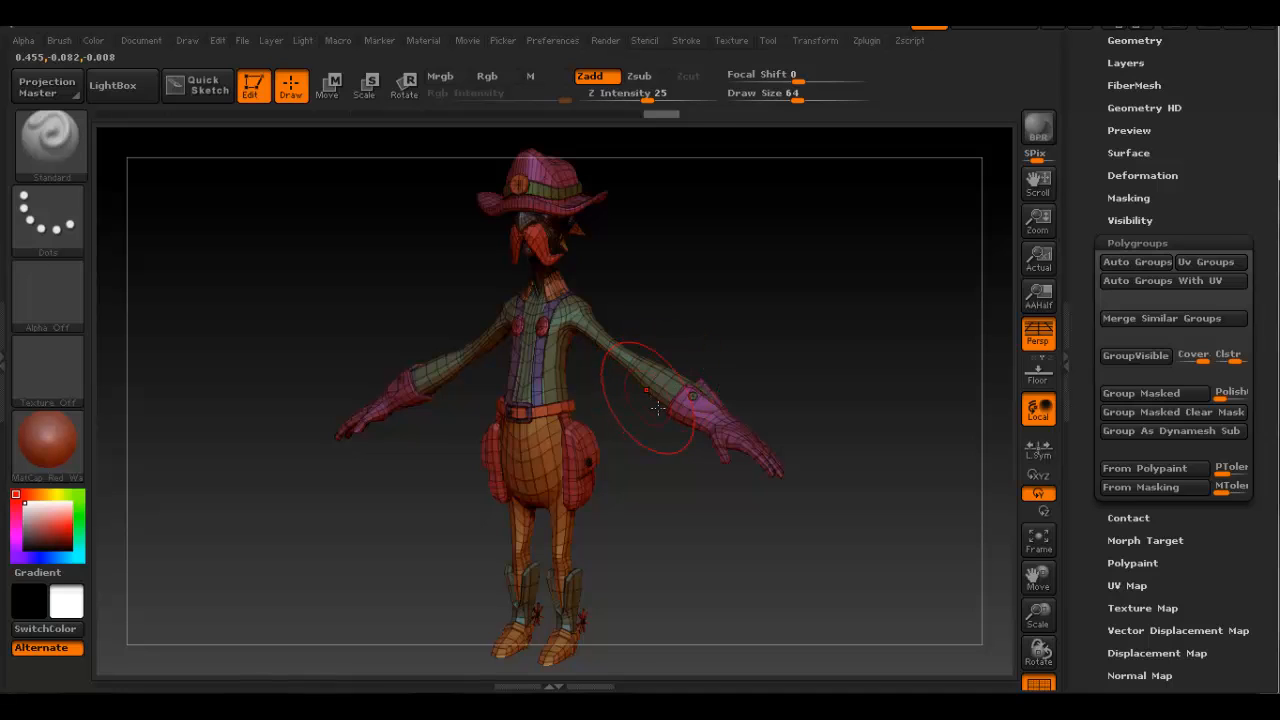
Collapse the Polygroups settings and turn off the PolyFrame display on the character.
left_click(1140, 245)
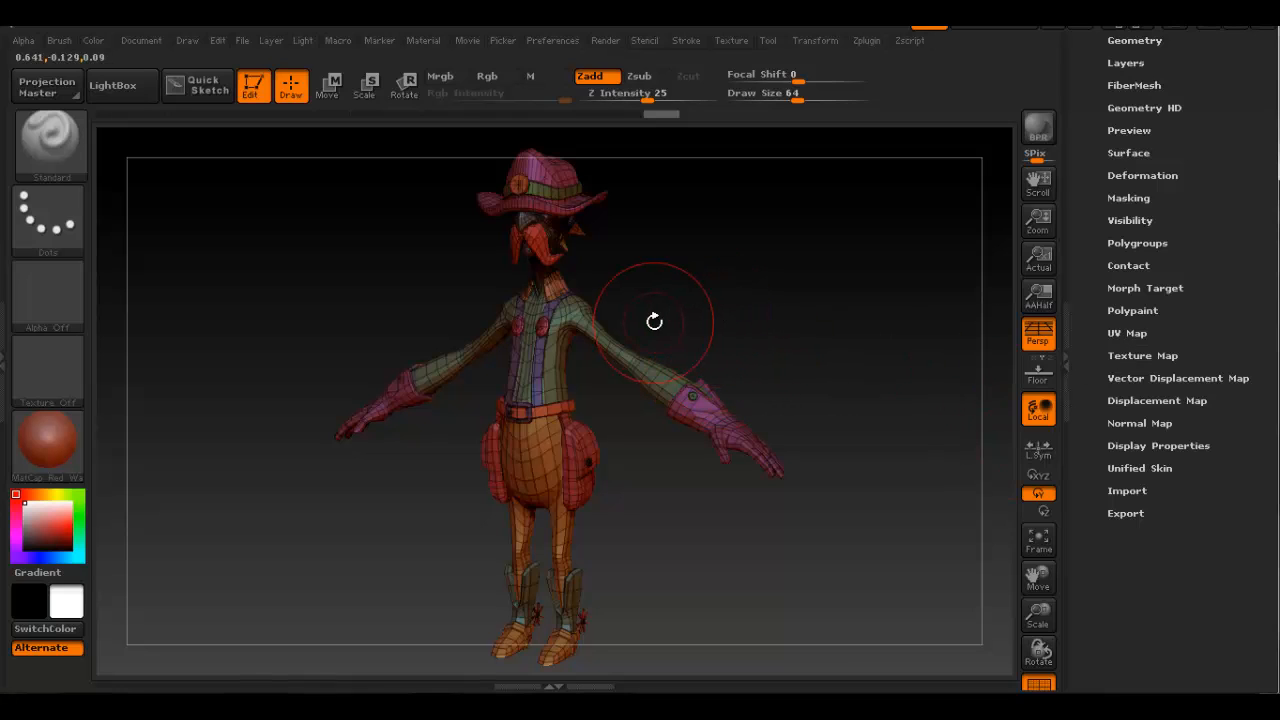
left_click(824, 44)
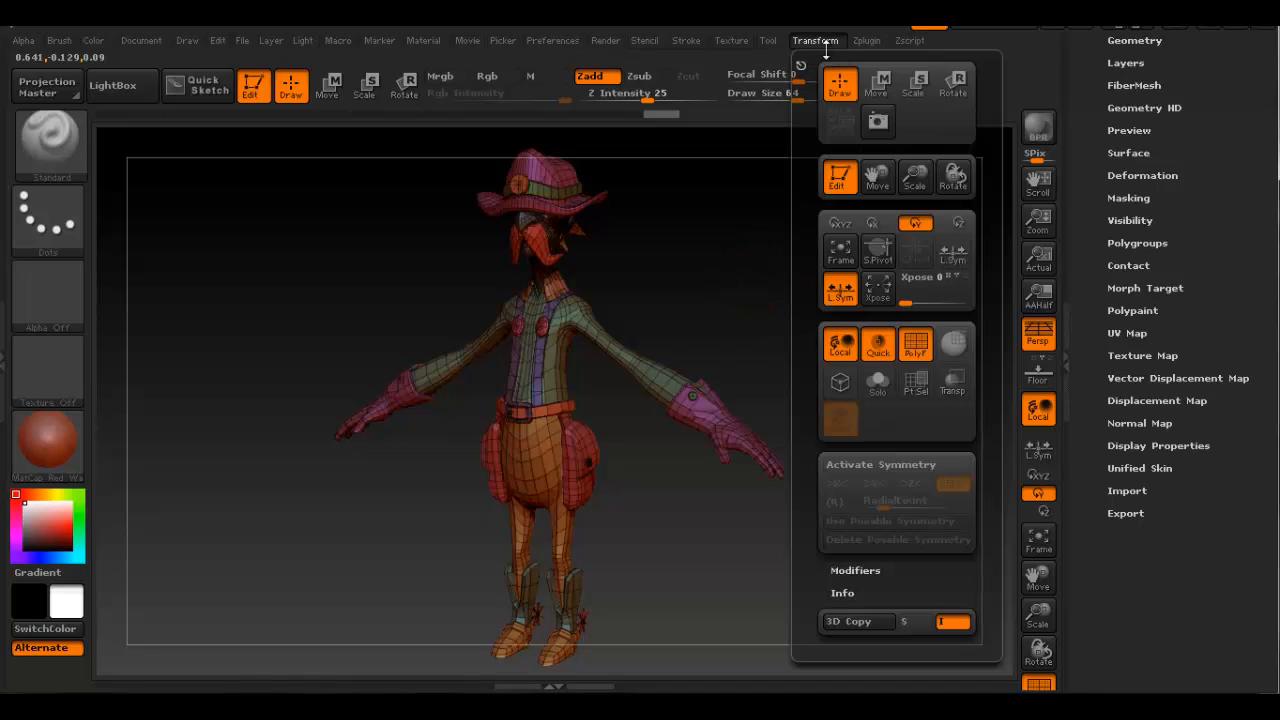
left_click(921, 362)
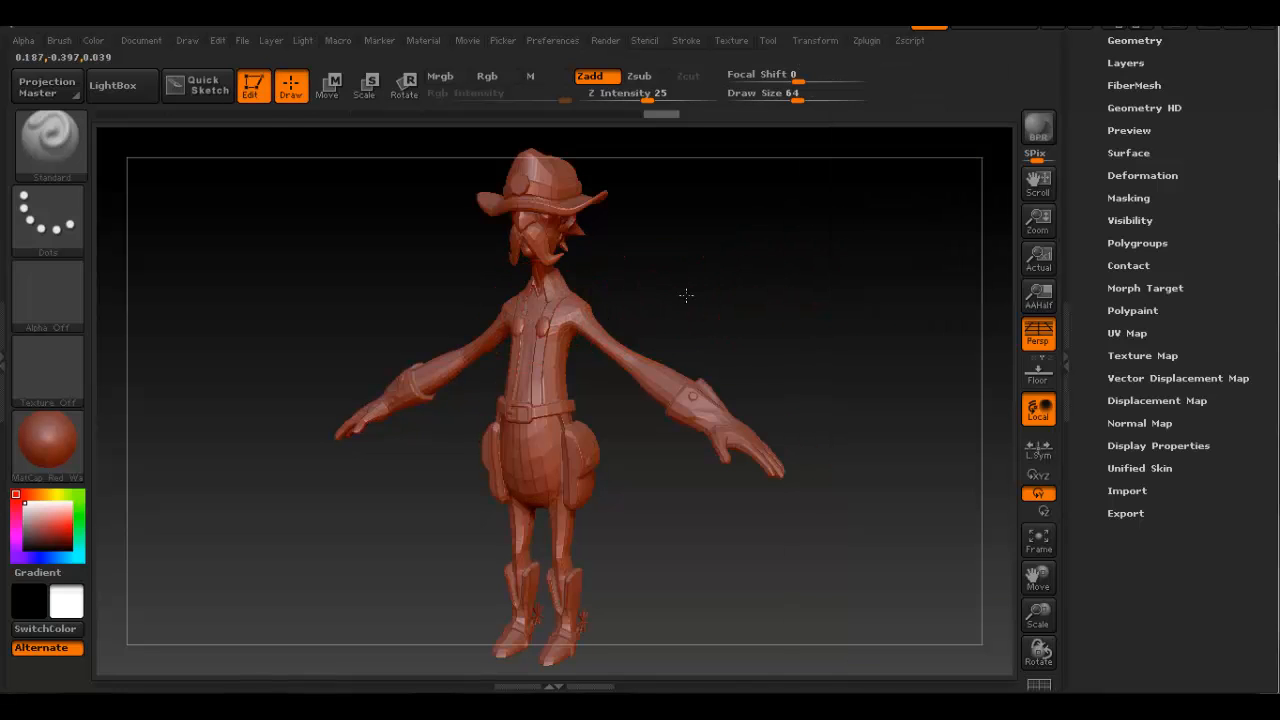
left_click_drag(686, 294, 672, 297)
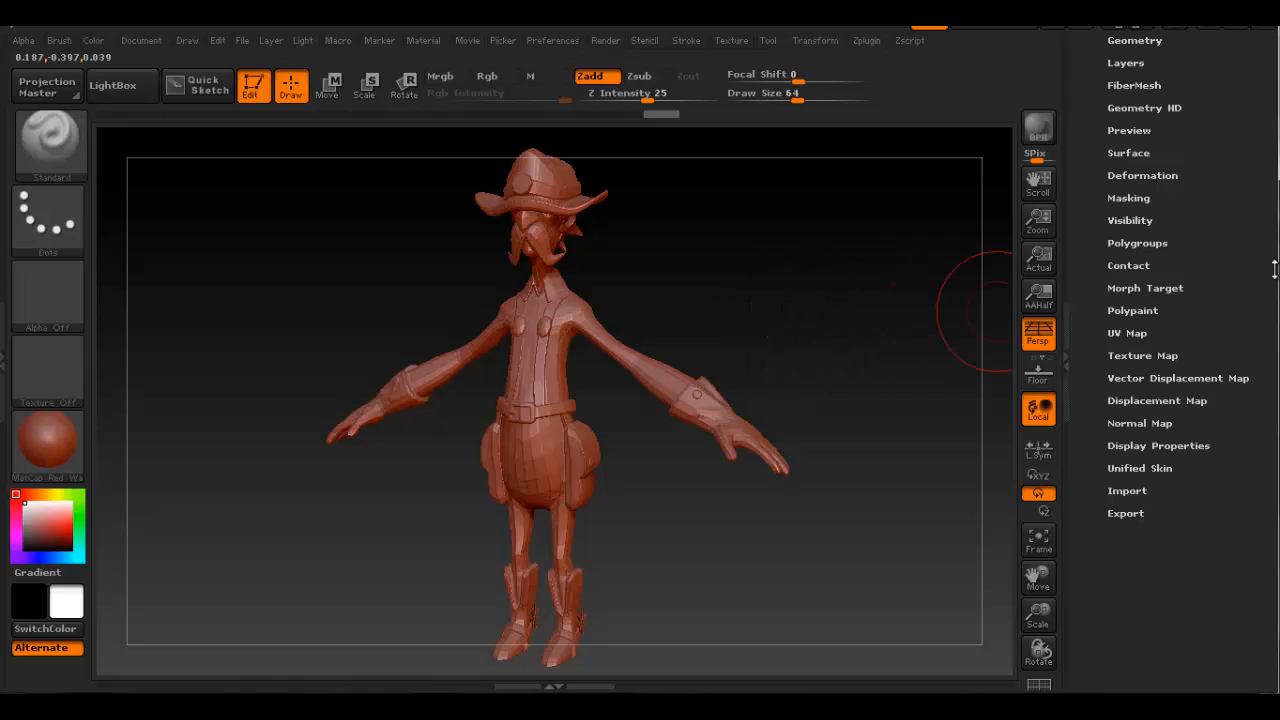
Store a morph target of the undivided character mesh.
scroll(1235, 285, "up", 1)
left_click(1150, 327)
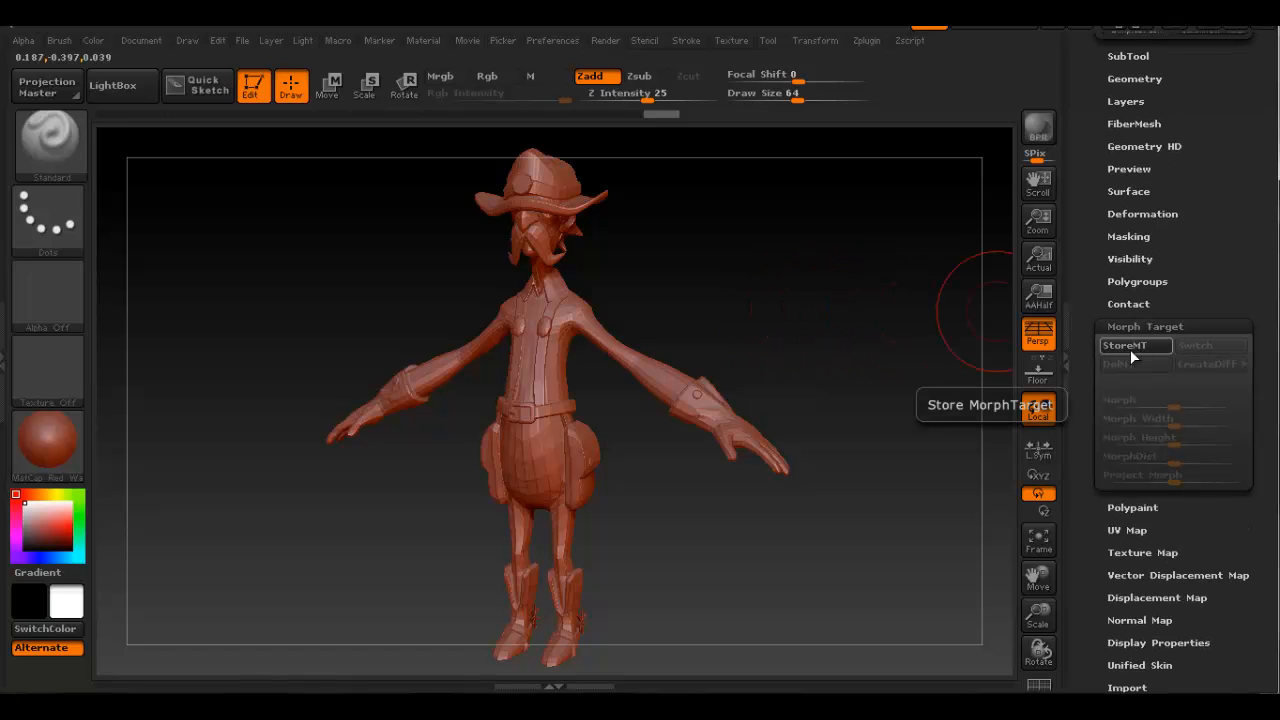
left_click(1141, 350)
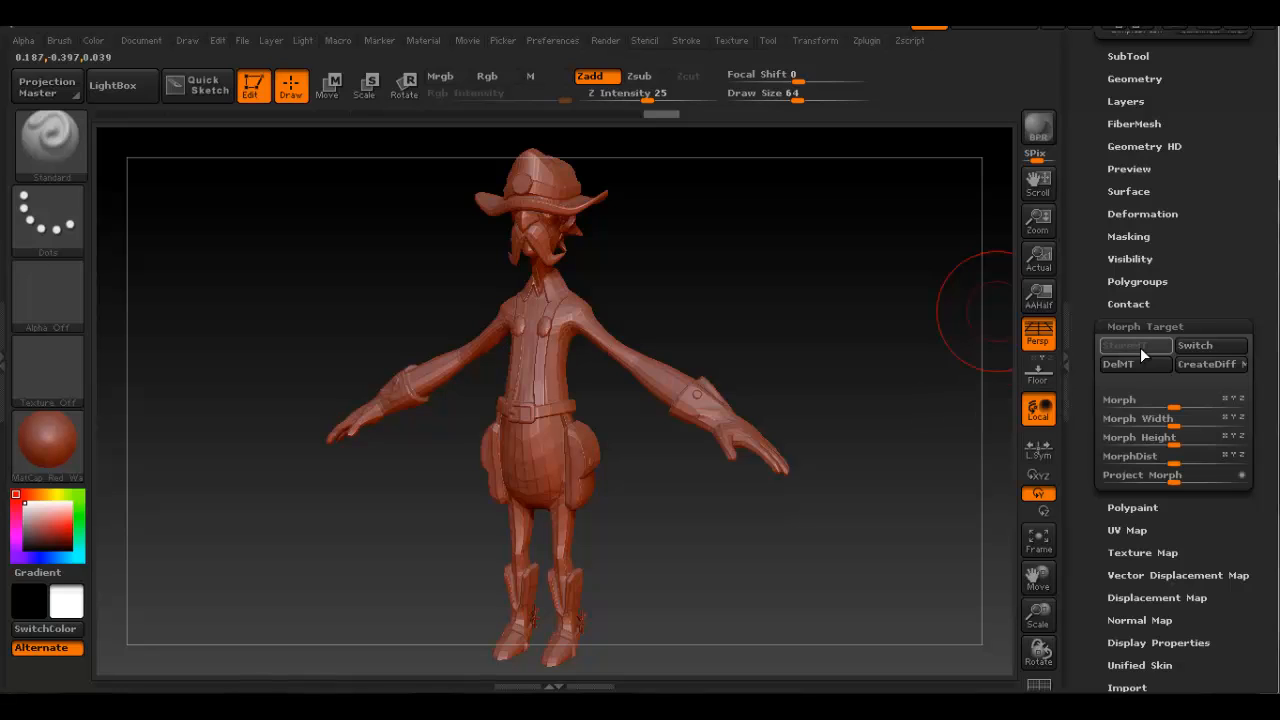
Open the Geometry subdivision settings for the character mesh.
scroll(1221, 275, "up", 1)
left_click_drag(1221, 275, 1221, 305)
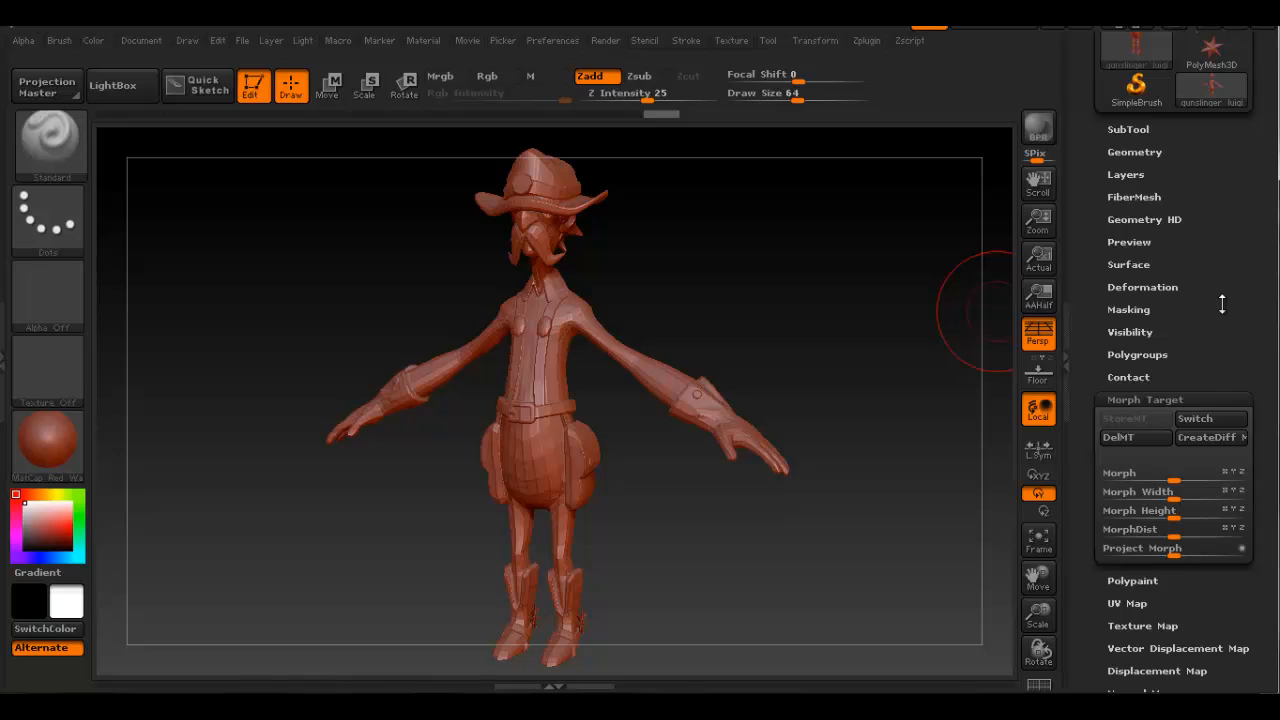
left_click_drag(1220, 300, 1212, 346)
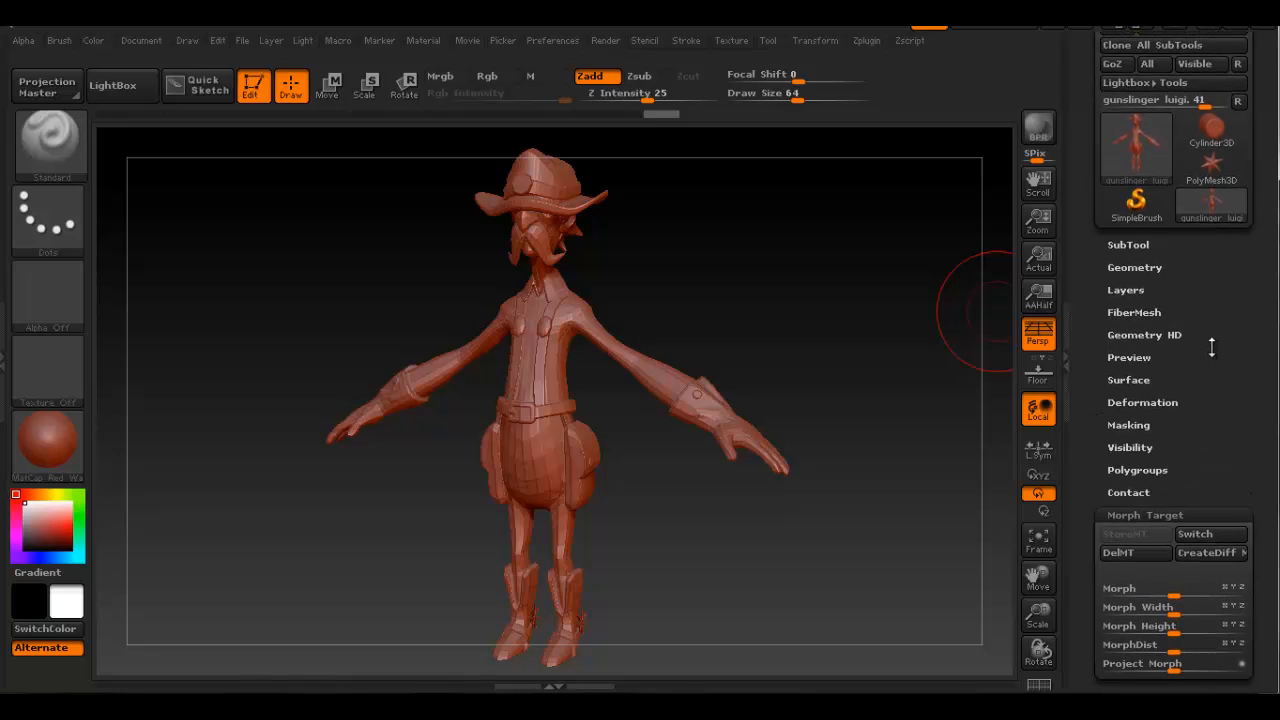
left_click(1147, 265)
left_click_drag(1272, 364, 1268, 334)
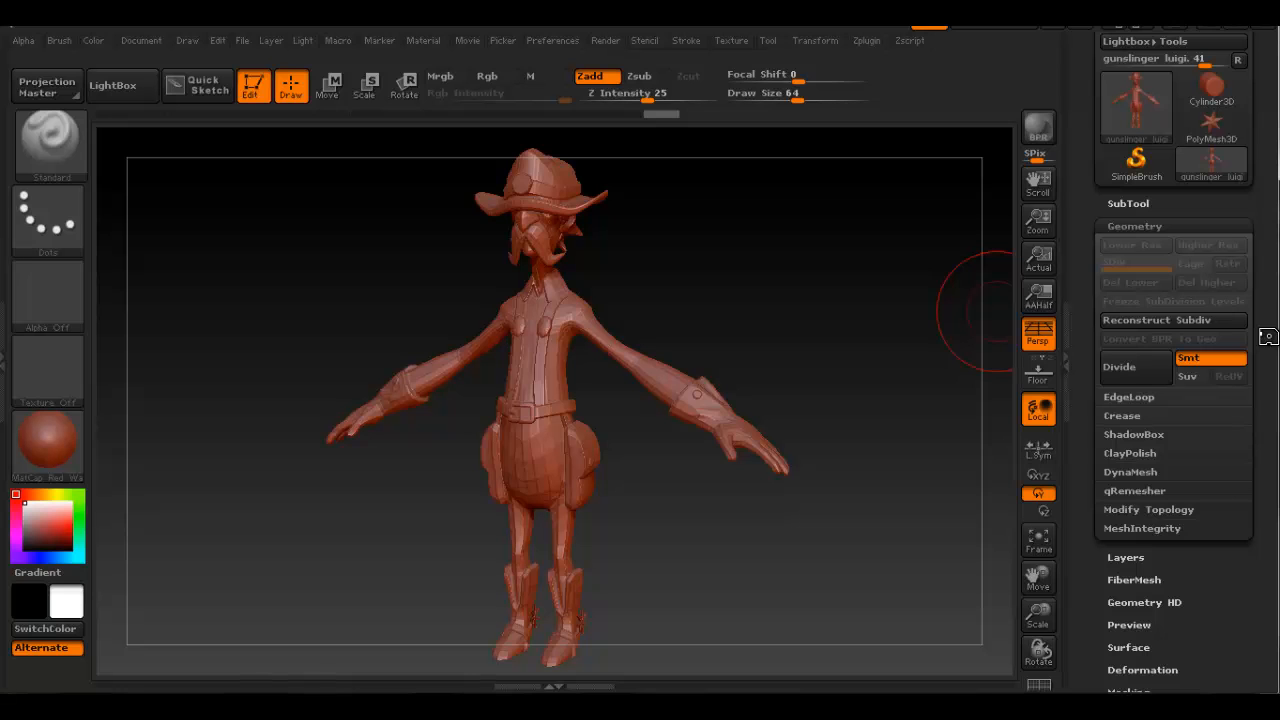
mouse_move(660, 450)
left_mouse_down()
mouse_move(526, 438)
mouse_move(669, 437)
mouse_move(648, 435)
left_mouse_up()
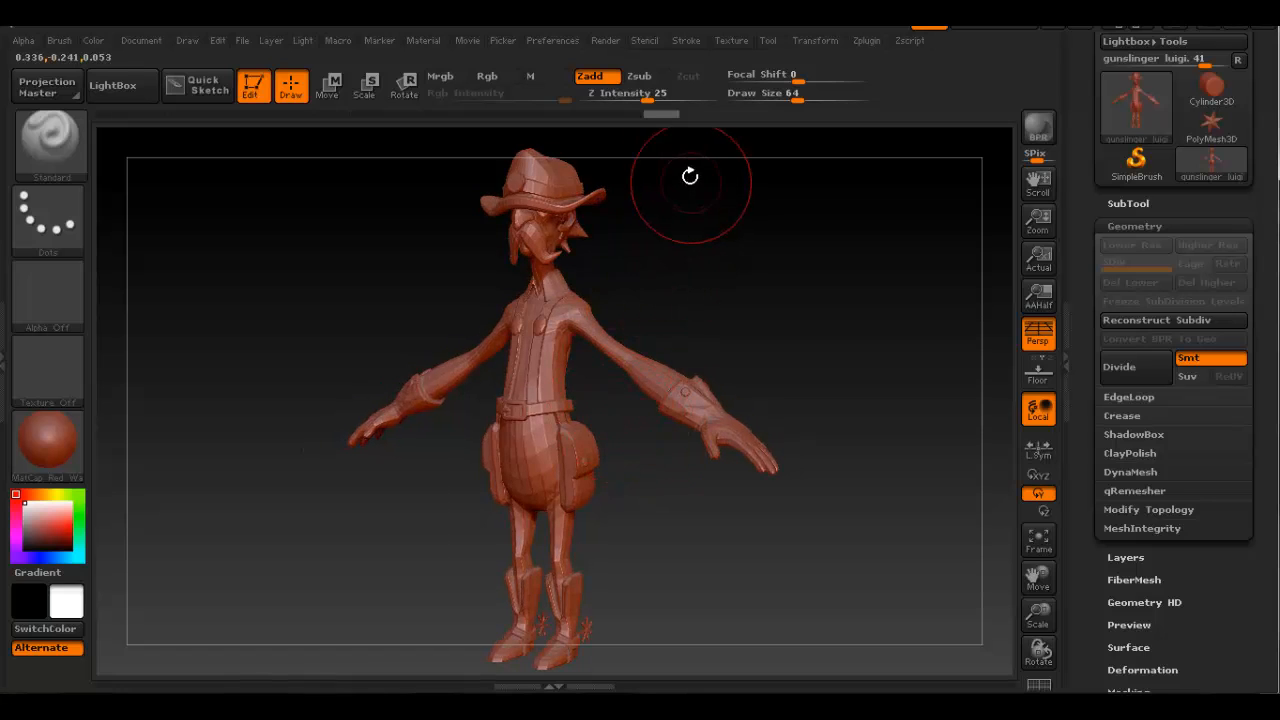
Restore the standard user interface layout from the configuration preferences.
left_click(561, 42)
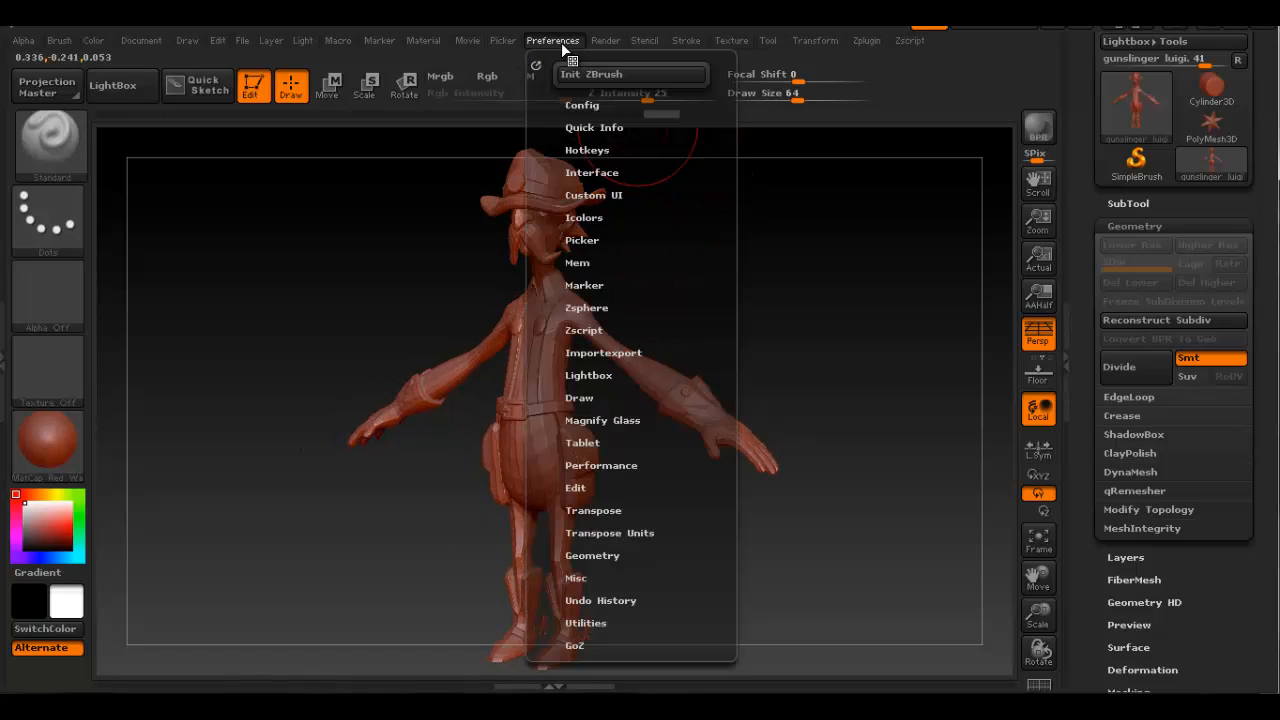
left_click(584, 104)
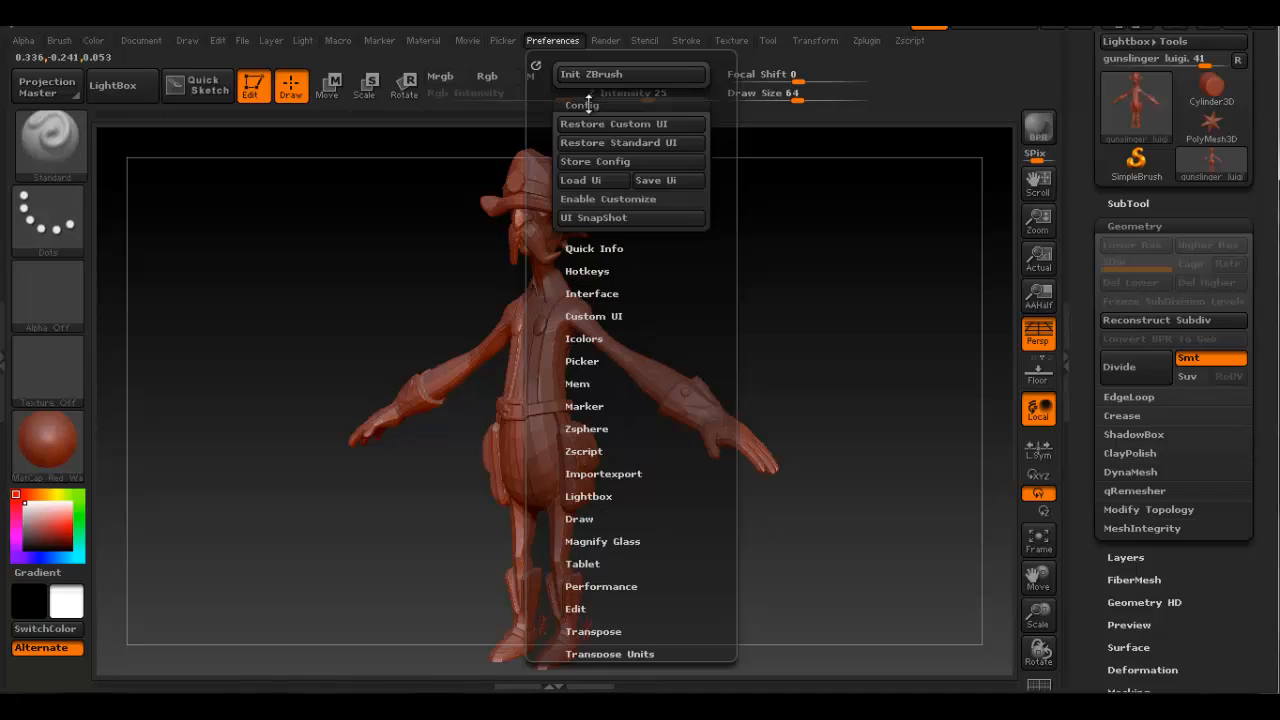
left_click(624, 142)
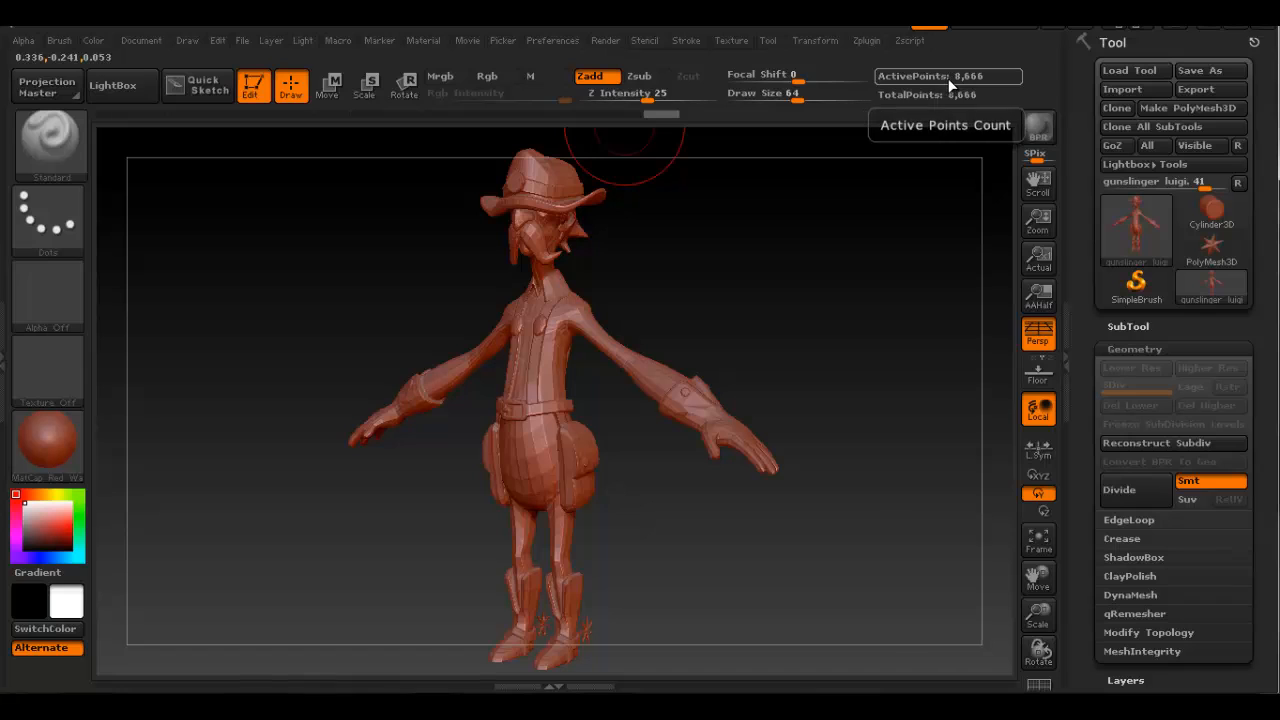
Divide the character mesh up to subdivision level 4 with Smt smoothing enabled.
left_click_drag(1268, 420, 1236, 308)
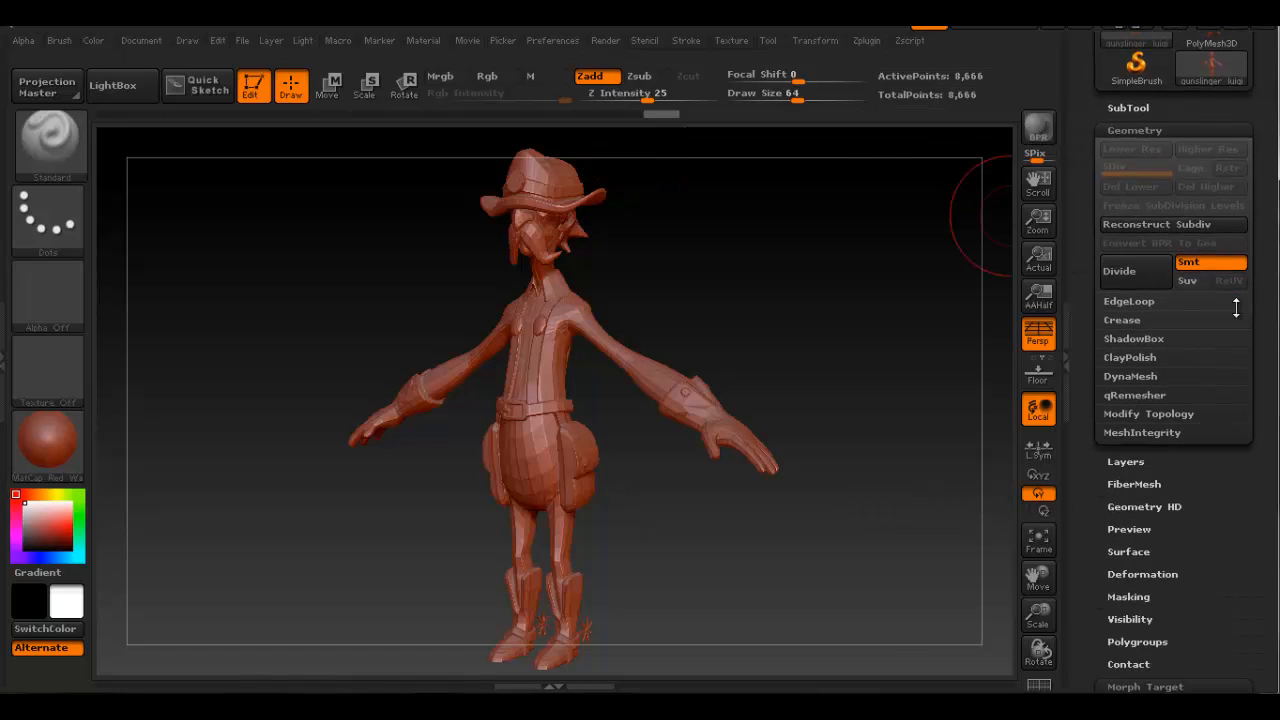
left_click(1137, 269)
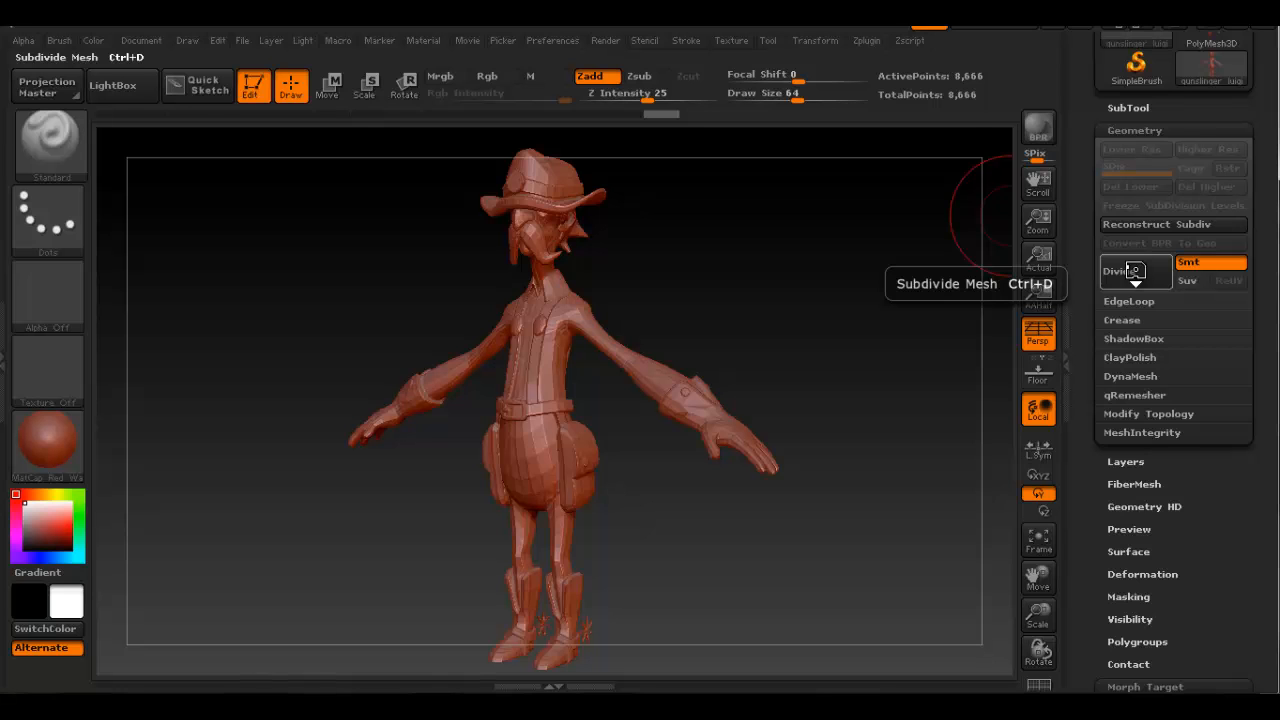
right_click_drag(557, 254, 694, 348)
left_click(1152, 272)
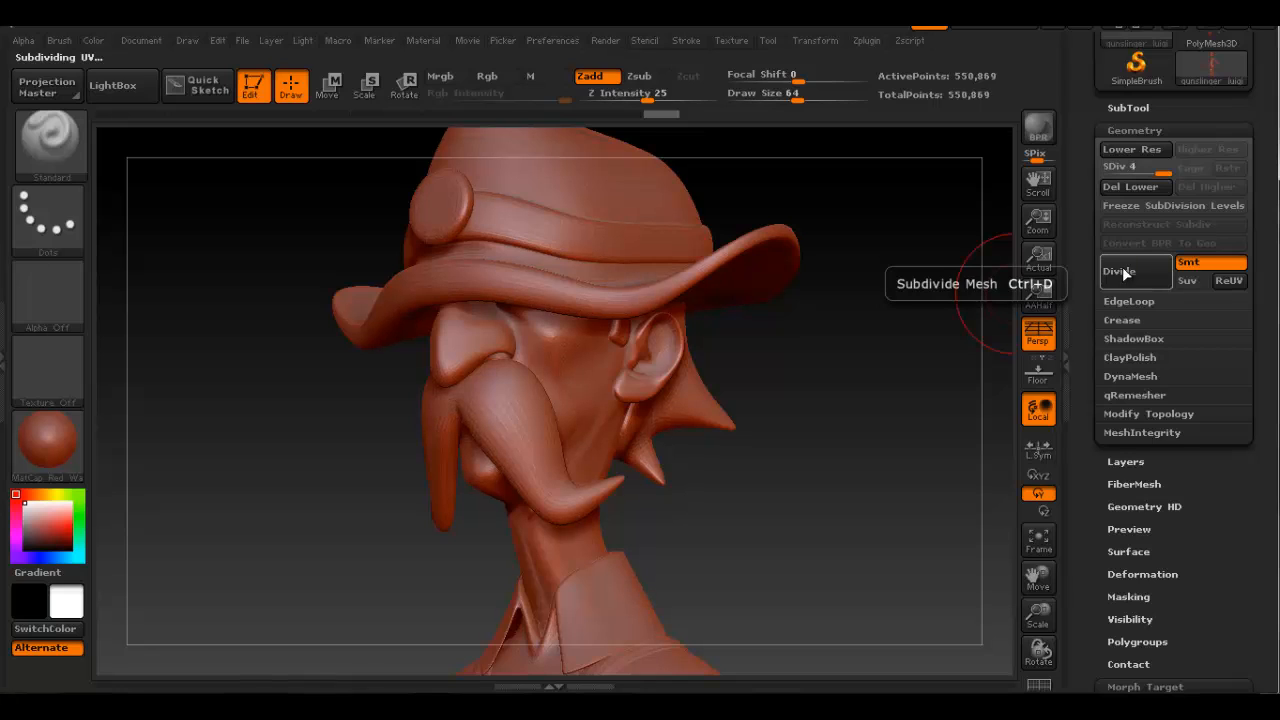
left_click(1150, 271)
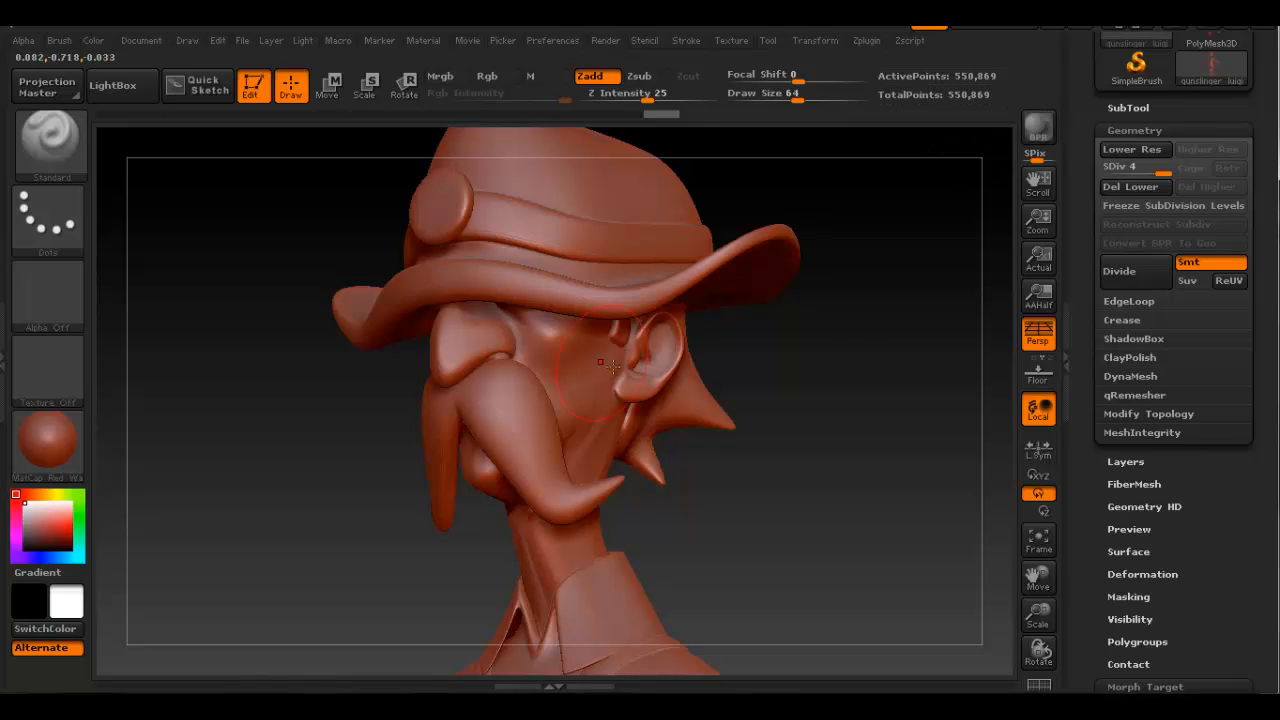
mouse_move(603, 363)
right_mouse_down()
mouse_move(650, 375)
mouse_move(625, 378)
mouse_move(654, 380)
mouse_move(662, 405)
mouse_move(700, 343)
mouse_move(684, 335)
mouse_move(686, 380)
mouse_move(700, 360)
right_mouse_up()
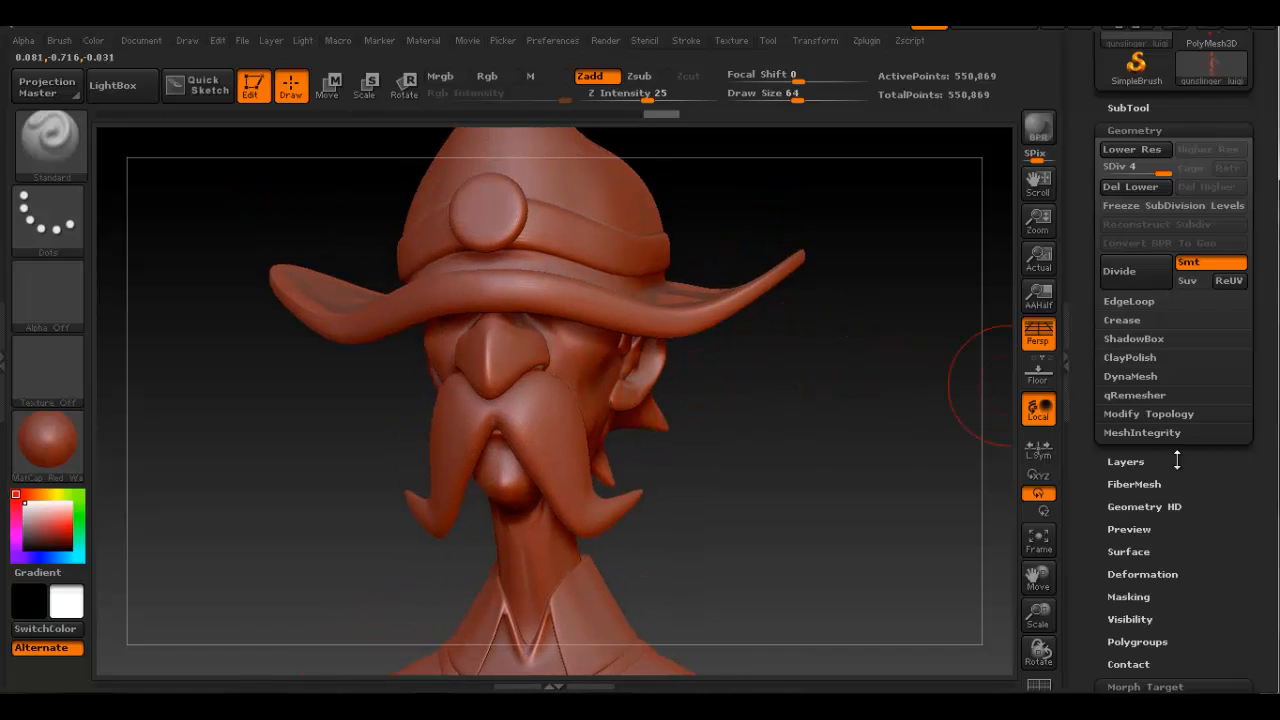
scroll(1209, 500, "down", 3)
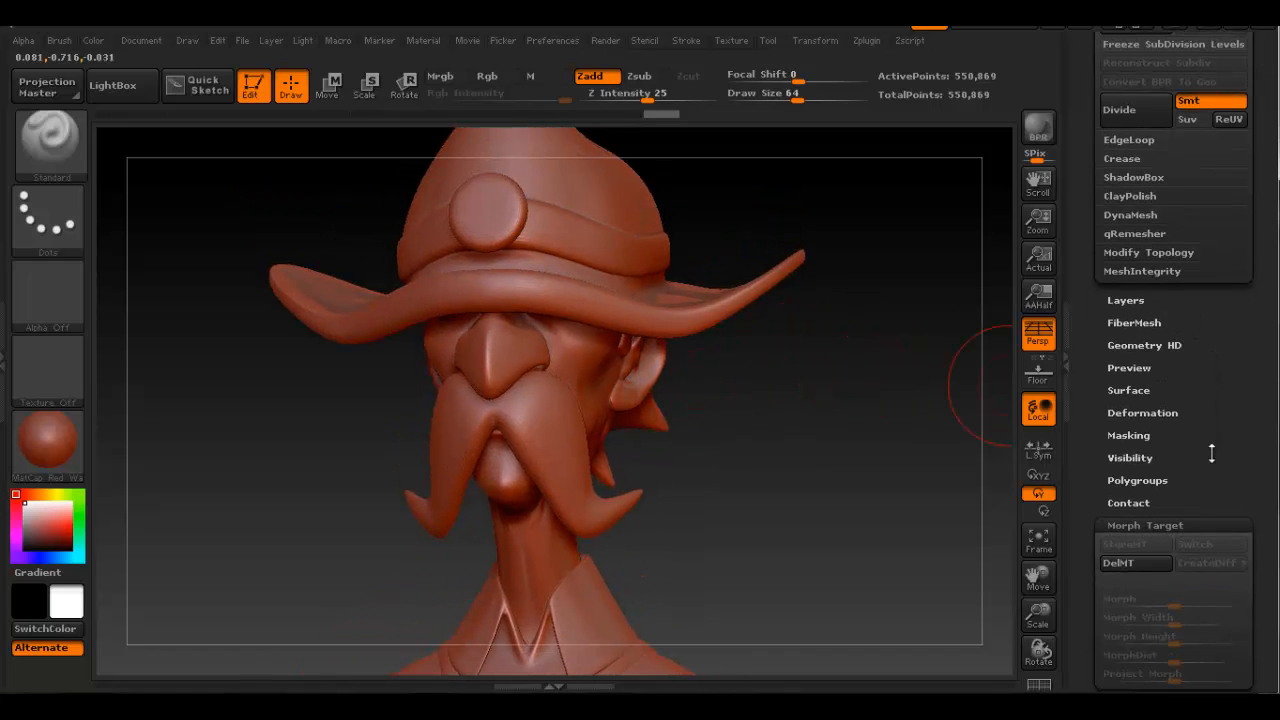
scroll(1211, 453, "up", 1)
scroll(1210, 453, "up", 1)
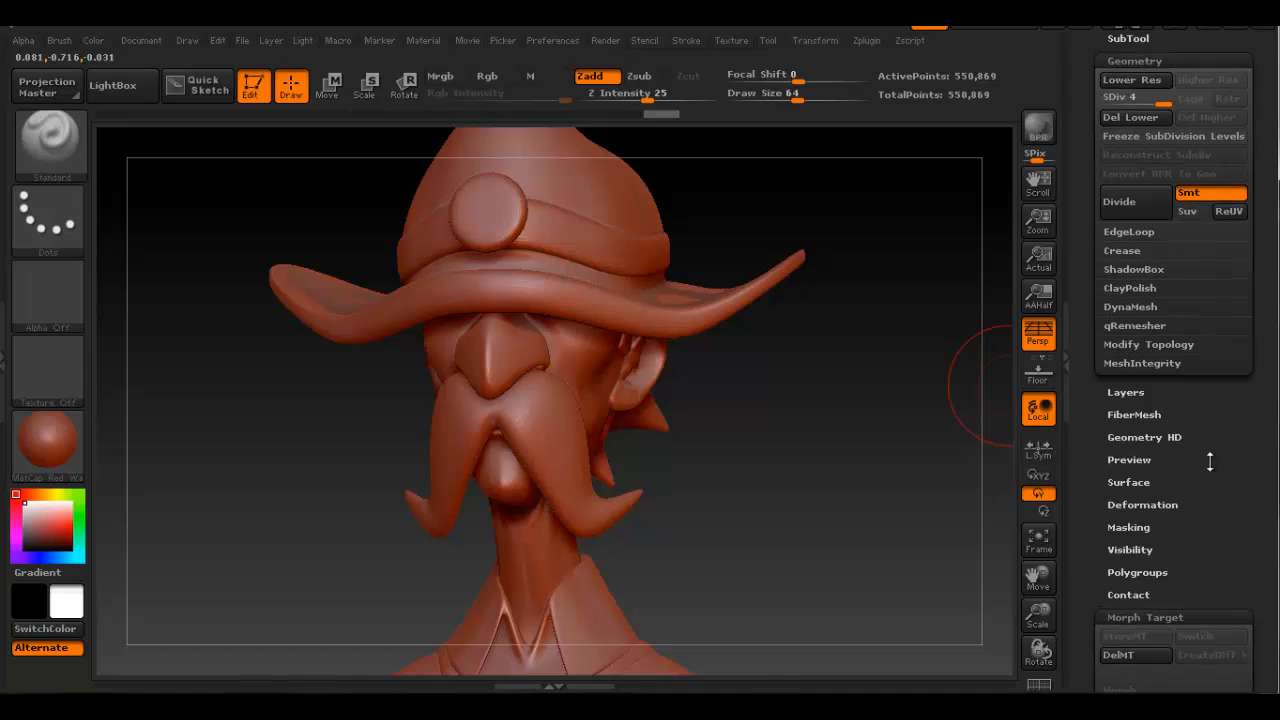
Lower the character mesh to subdivision level 1 and switch it to the stored morph target shape.
left_click_drag(1157, 99, 1101, 96)
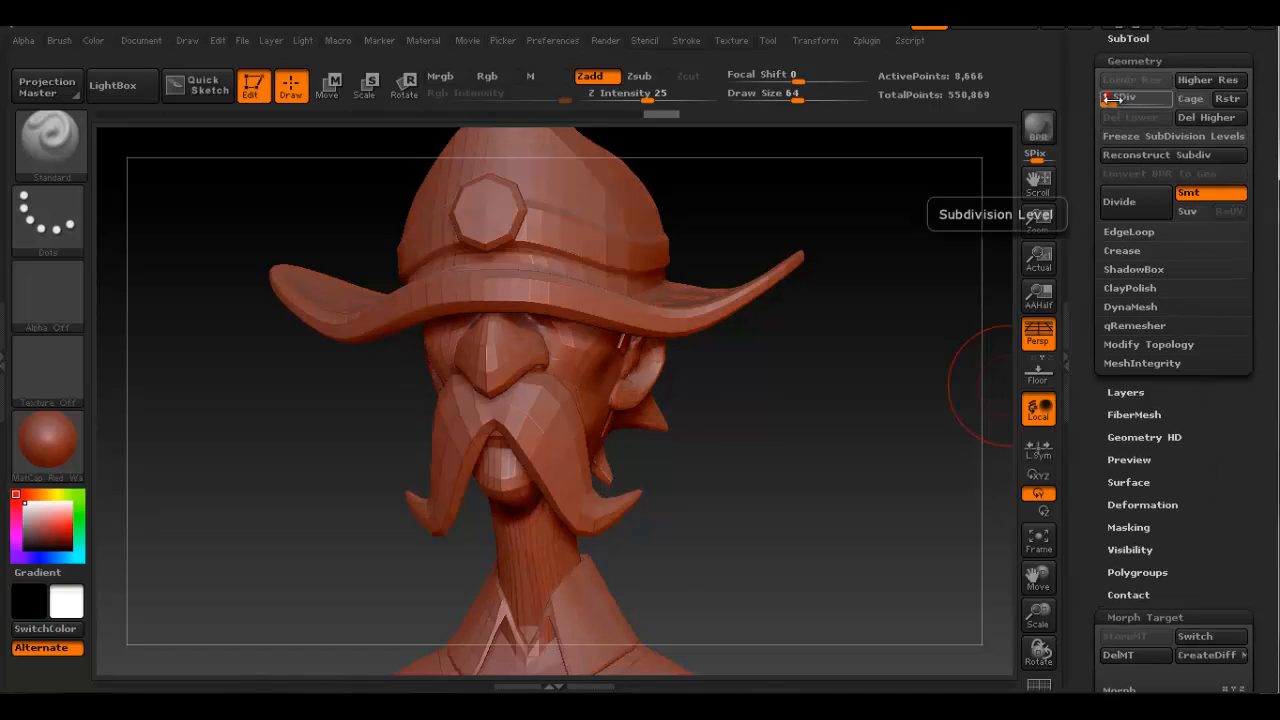
left_click_drag(763, 409, 731, 342)
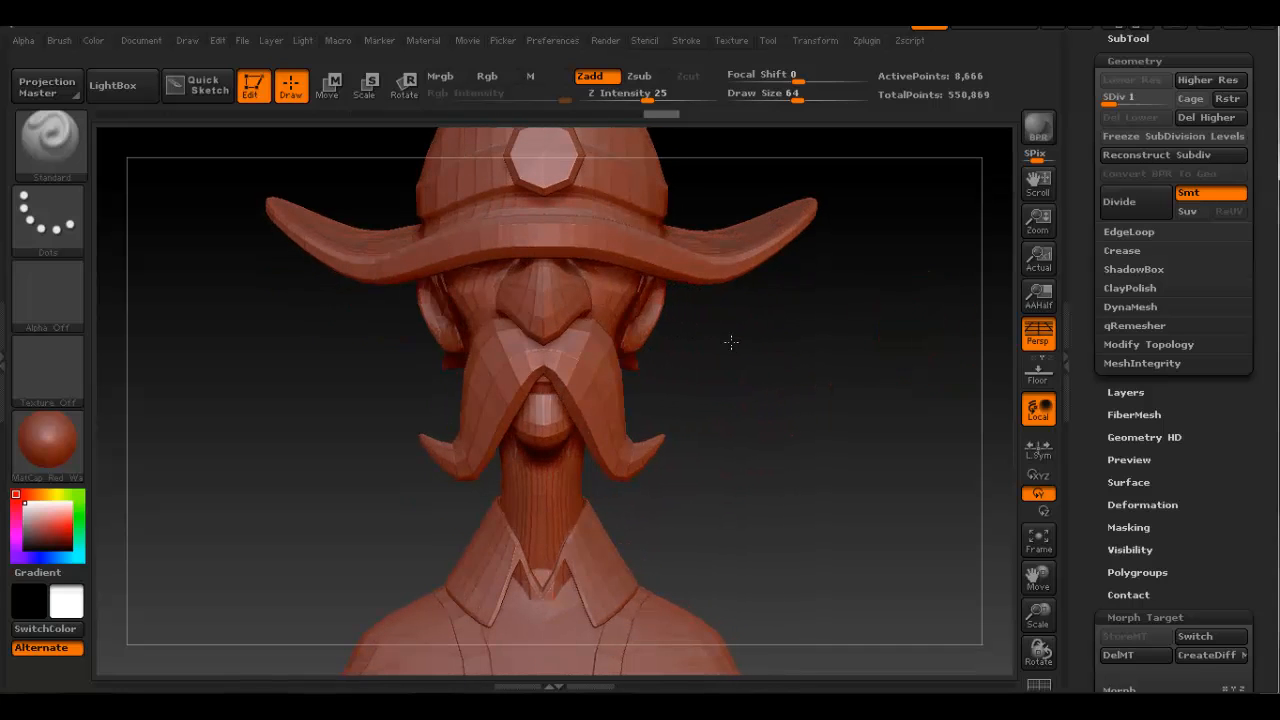
left_click_drag(1225, 525, 1226, 400)
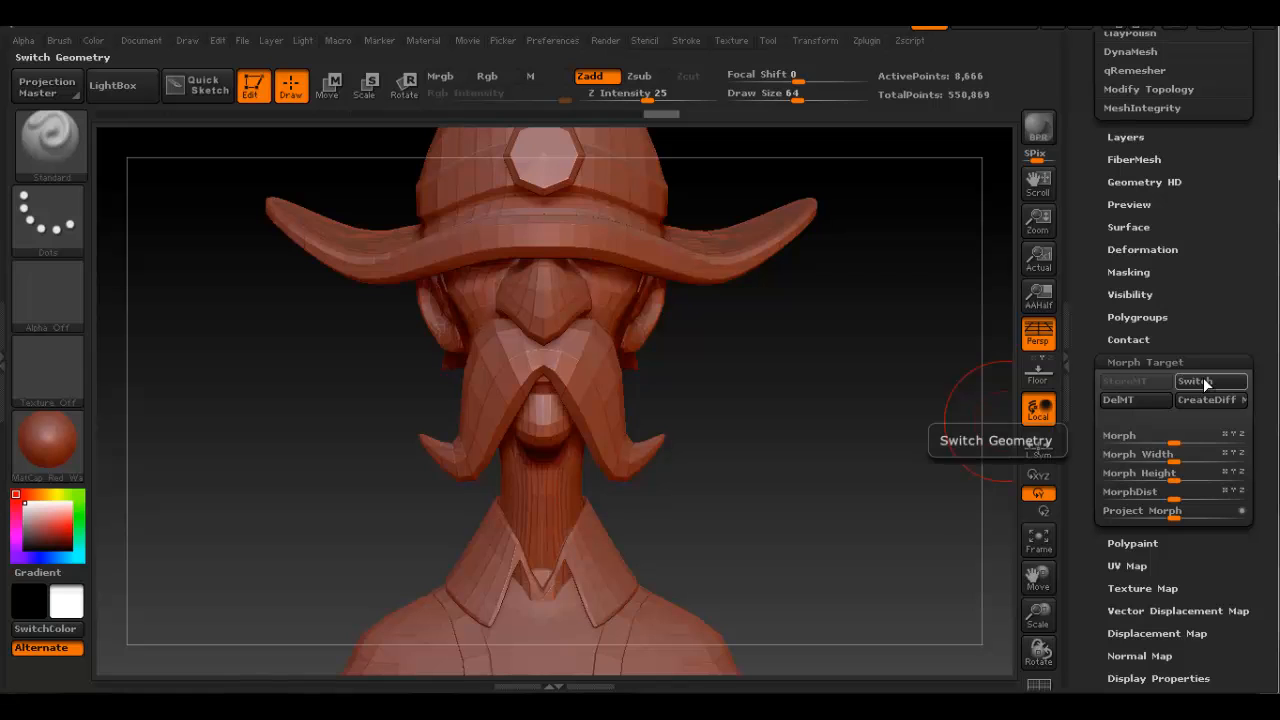
left_click(1201, 378)
left_click_drag(692, 362, 720, 357)
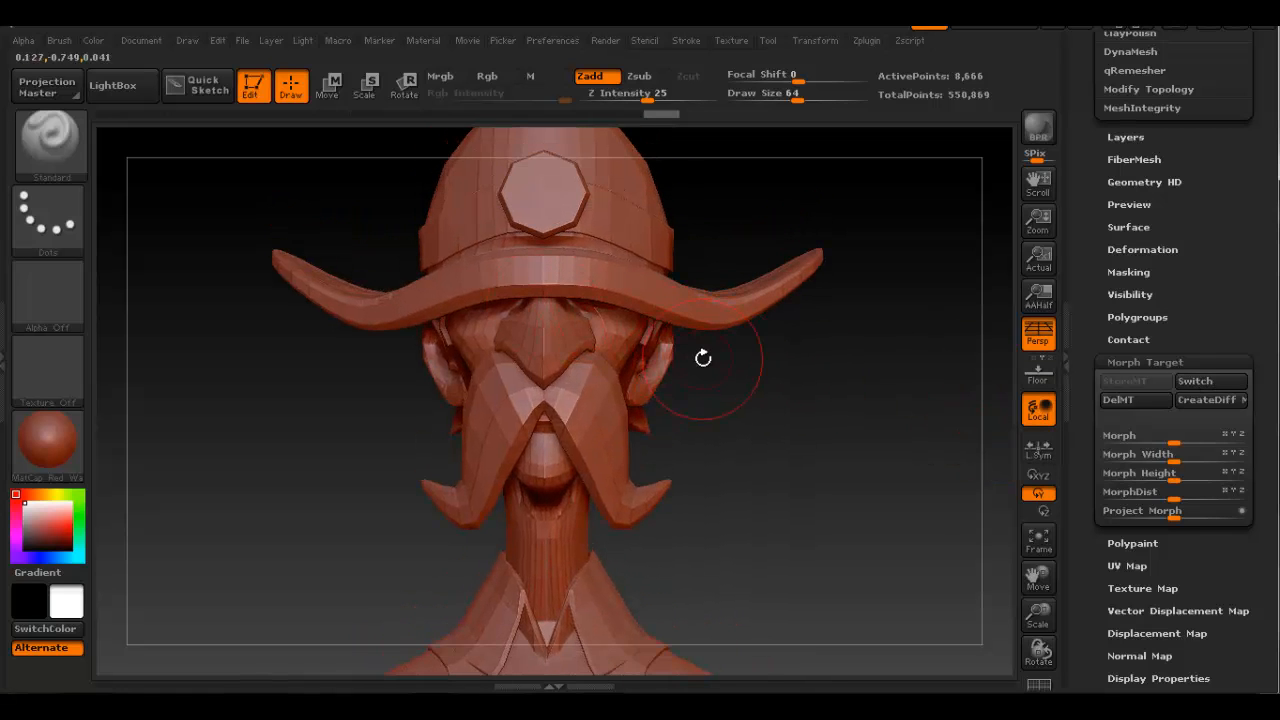
mouse_move(695, 360)
left_mouse_down()
mouse_move(620, 372)
mouse_move(727, 409)
mouse_move(750, 395)
mouse_move(716, 418)
left_mouse_up()
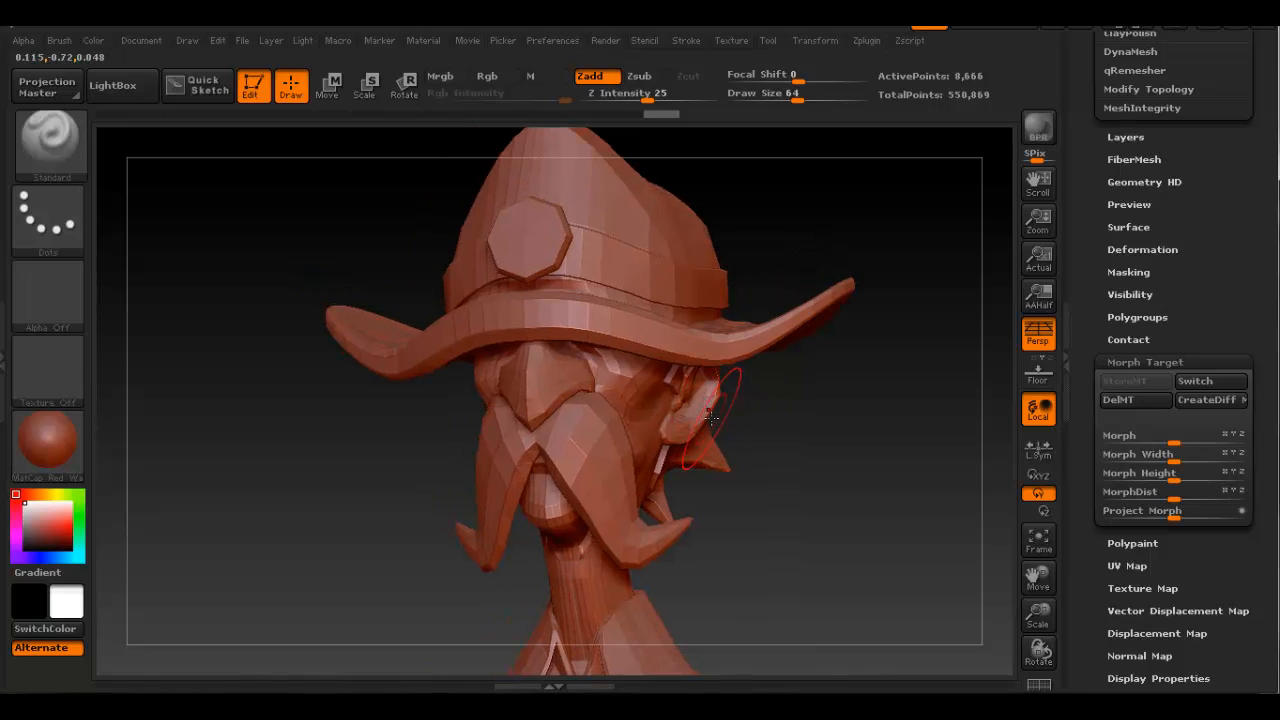
mouse_move(727, 414)
left_mouse_down()
mouse_move(700, 409)
mouse_move(732, 416)
left_mouse_up()
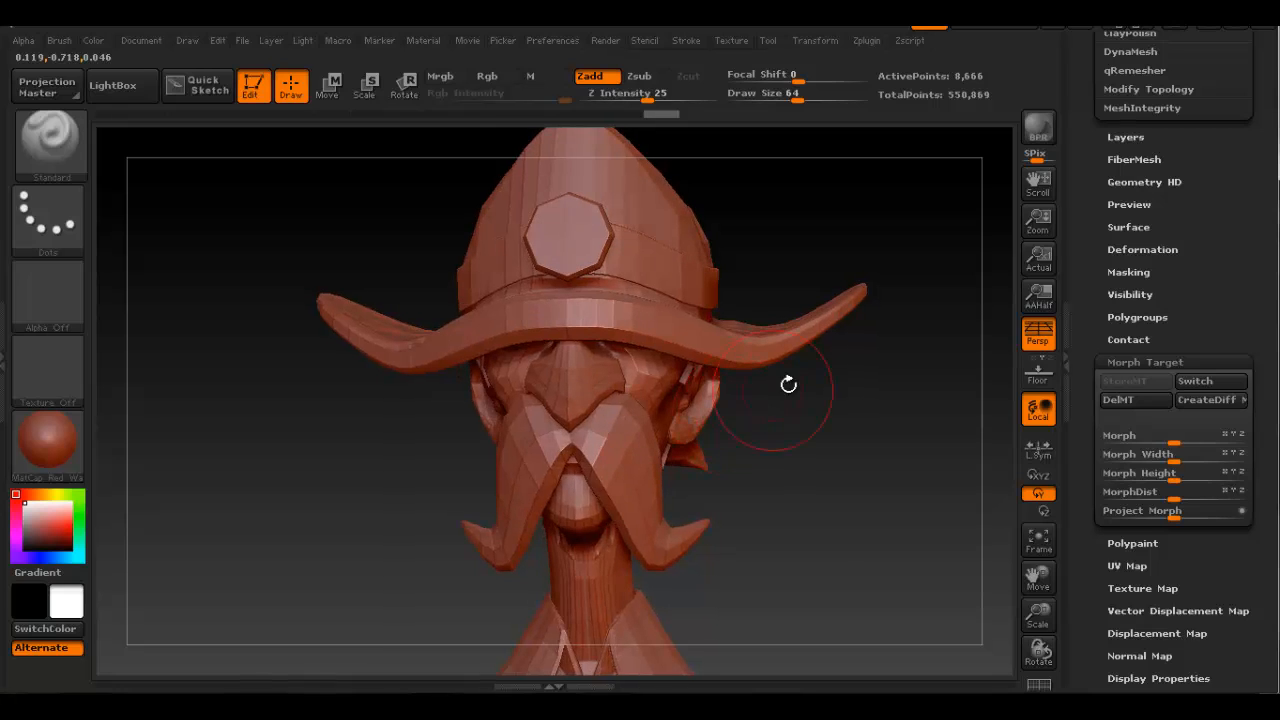
Switch back and forth between the subdivision-smoothed shape and the stored morph target to compare the hat, face and moustache.
left_click(1216, 381)
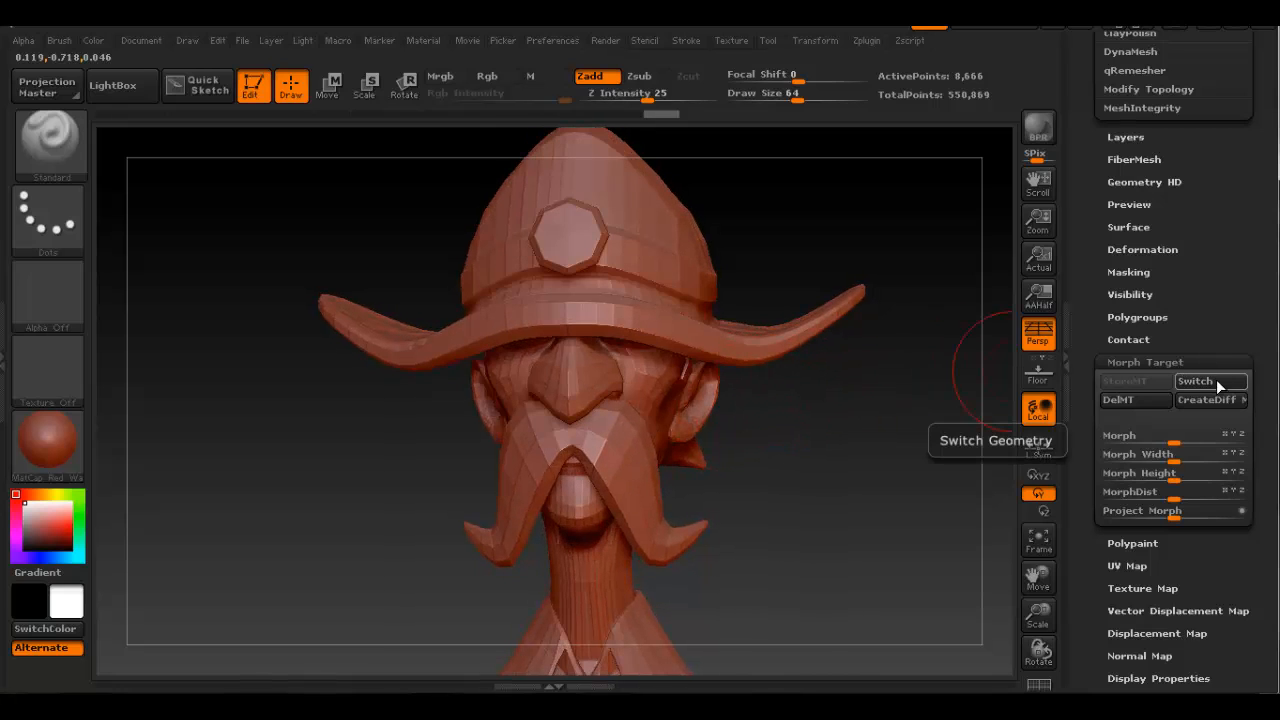
mouse_move(731, 382)
left_mouse_down()
mouse_move(778, 378)
mouse_move(721, 380)
left_mouse_up()
left_click(1212, 381)
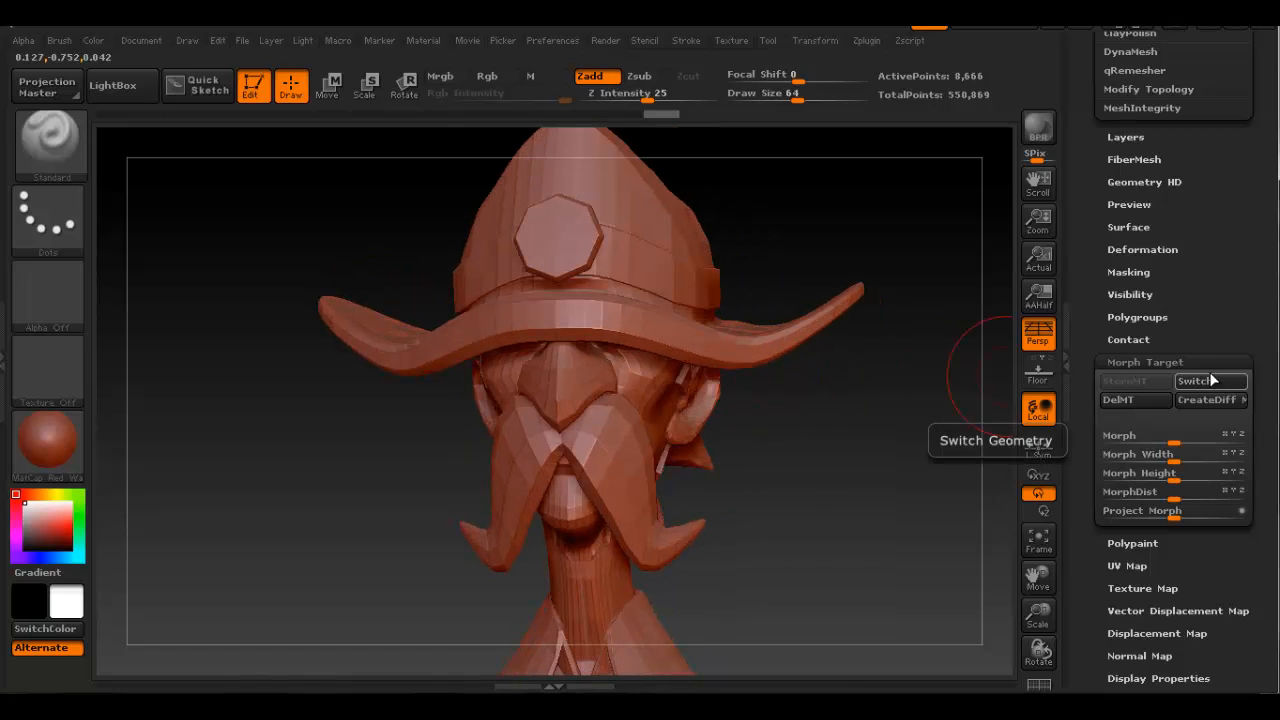
left_click(1216, 381)
left_click(1216, 381)
left_click(1216, 381)
left_click(1216, 381)
left_click(1216, 381)
left_click_drag(757, 479, 768, 411, "alt")
left_click(1222, 385)
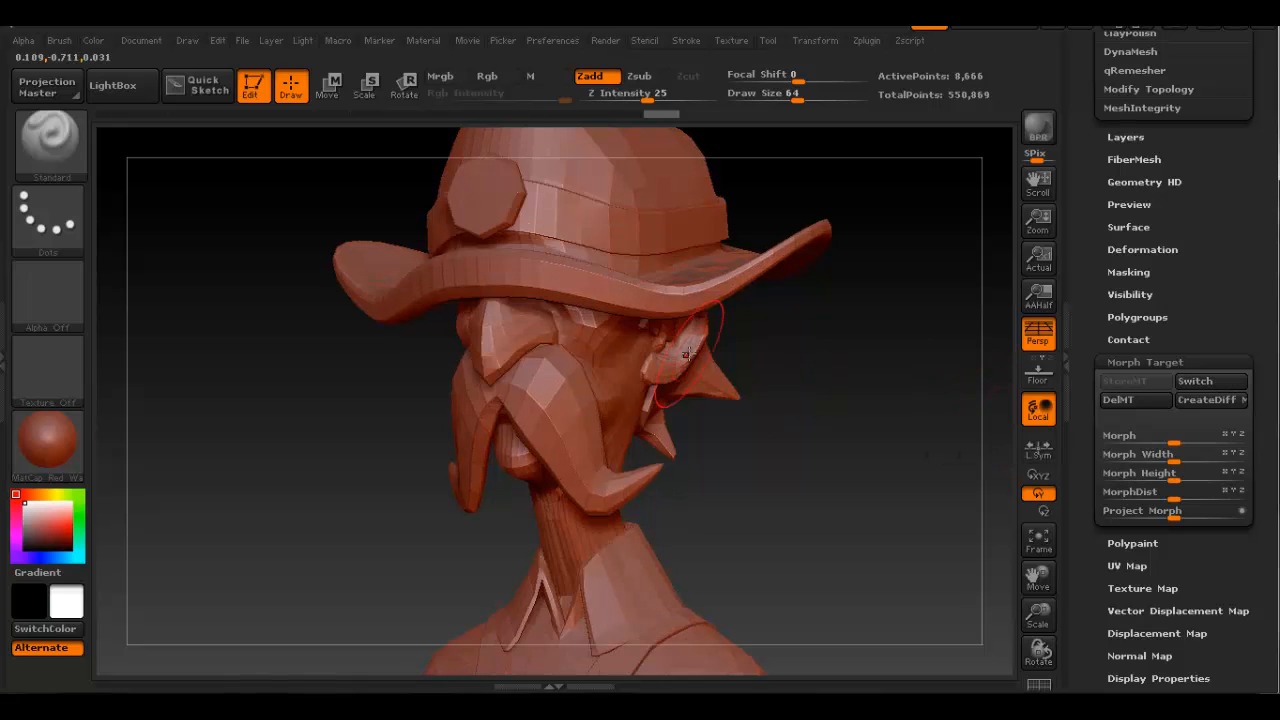
Close the Morph Target settings, raise the mesh to subdivision level 4 and examine the shirt collar up close.
mouse_move(556, 371)
right_mouse_down()
mouse_move(486, 369)
mouse_move(609, 356)
mouse_move(584, 355)
mouse_move(749, 383)
mouse_move(734, 374)
mouse_move(734, 386)
right_mouse_up()
left_click(1153, 362)
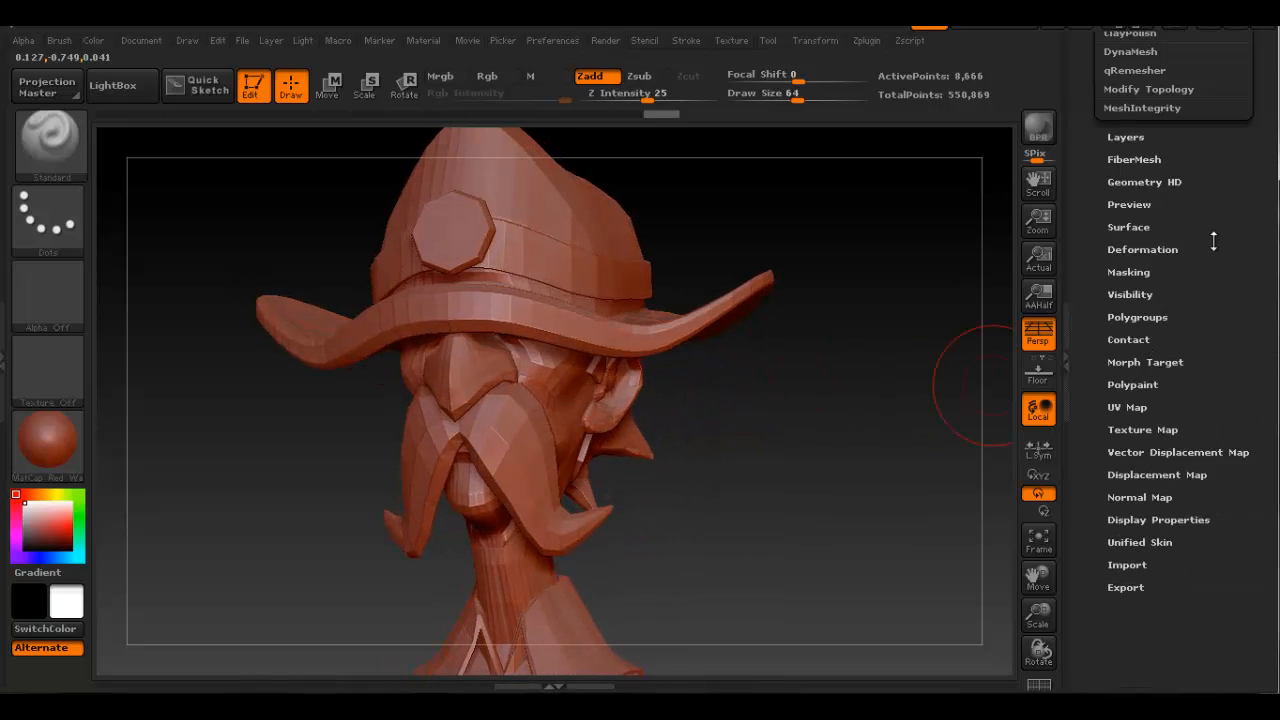
scroll(1200, 380, "up", 10)
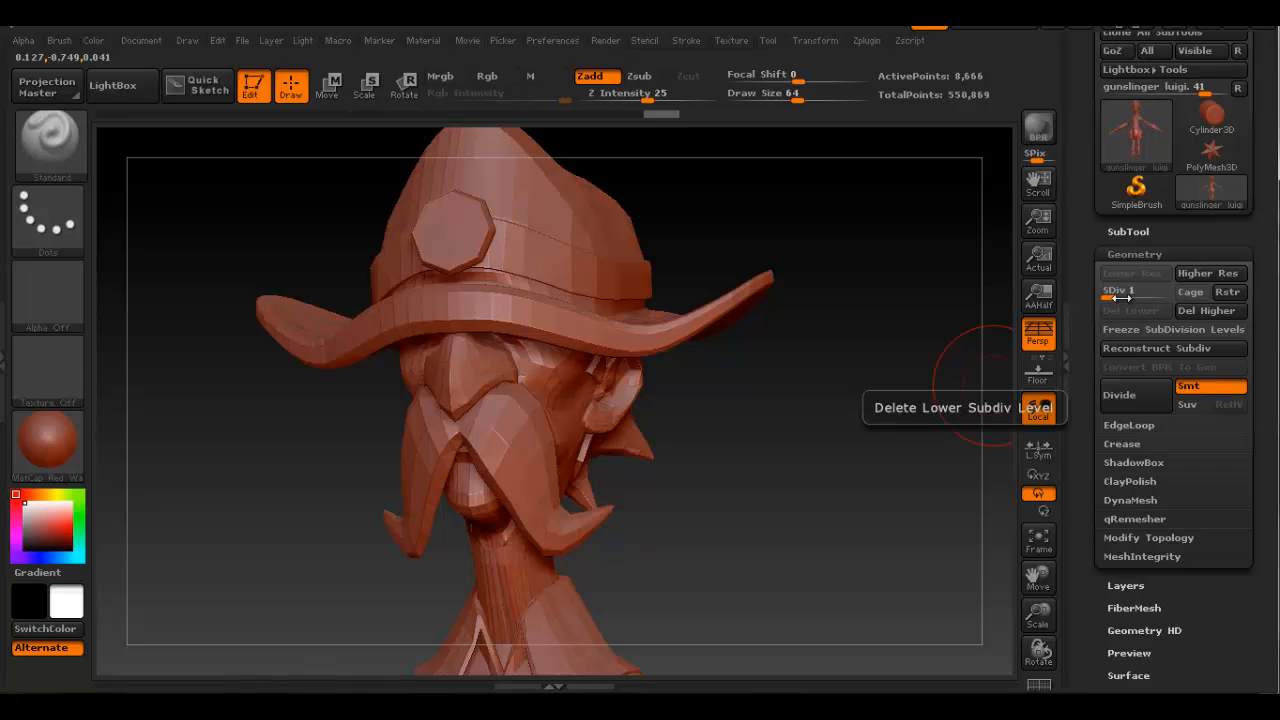
left_click(1162, 299)
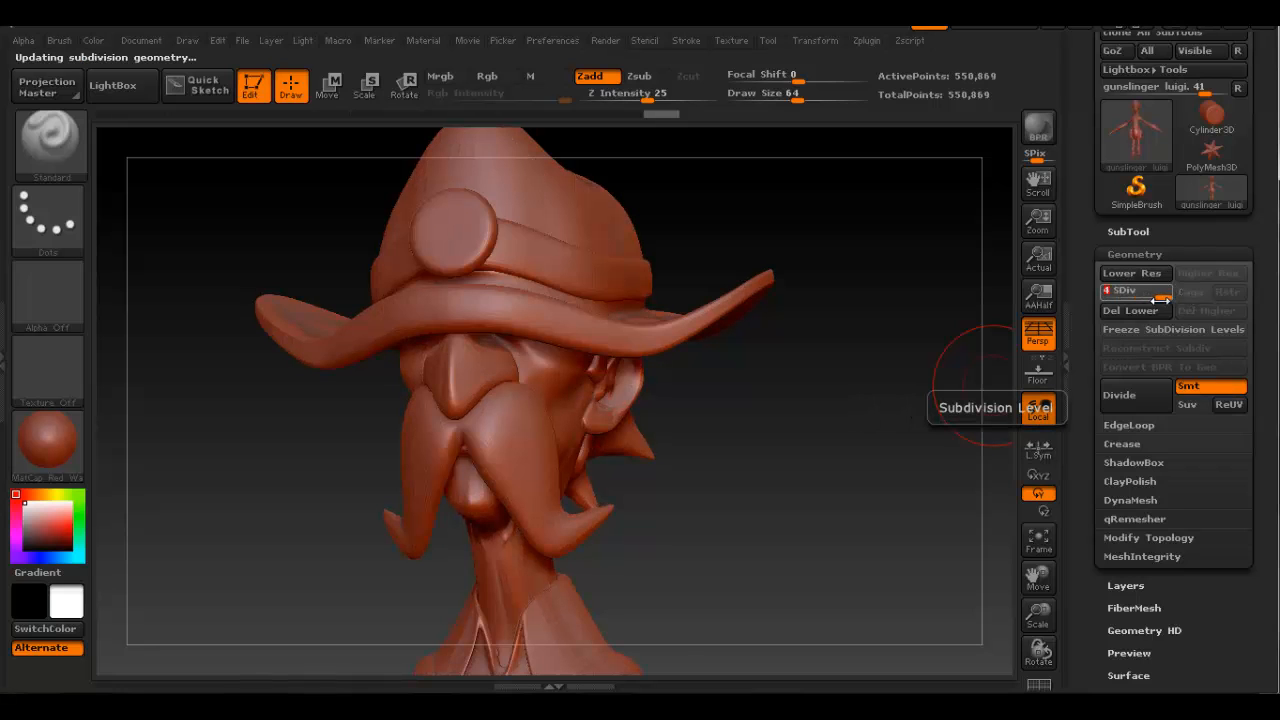
left_click_drag(634, 497, 646, 263, "alt")
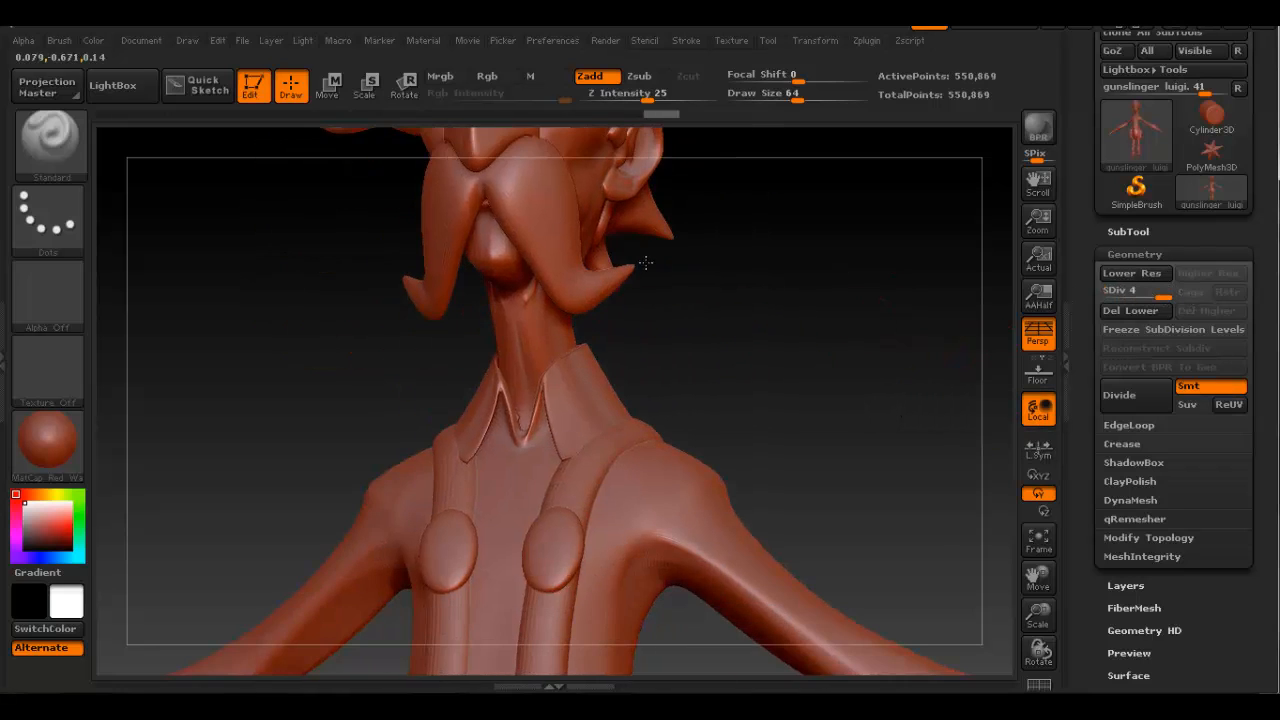
left_click_drag(430, 400, 582, 428)
right_click_drag(582, 428, 506, 430)
mouse_move(514, 570)
right_mouse_down("ctrl")
mouse_move(520, 548)
mouse_move(764, 375)
mouse_move(700, 385)
mouse_move(543, 343)
mouse_move(678, 392)
mouse_move(735, 343)
mouse_move(866, 405)
mouse_move(701, 448)
mouse_move(480, 140)
mouse_move(723, 494)
mouse_move(704, 314)
mouse_move(743, 311)
mouse_move(848, 260)
mouse_move(620, 350)
mouse_move(608, 391)
mouse_move(960, 523)
mouse_move(600, 345)
right_mouse_up("ctrl")
right_click_drag(600, 345, 660, 395, "ctrl")
Lower the mesh to subdivision level 2 and delete all higher subdivision levels.
left_click_drag(1154, 295, 1127, 293)
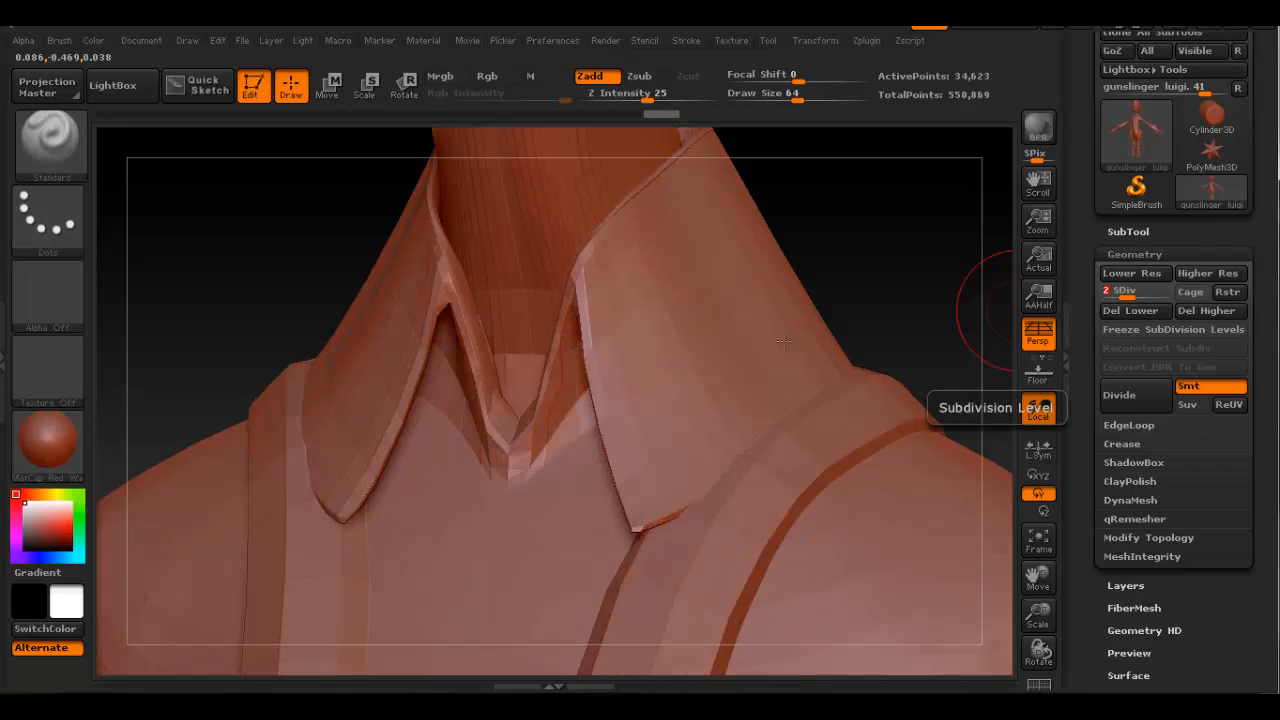
right_click_drag(784, 341, 660, 373)
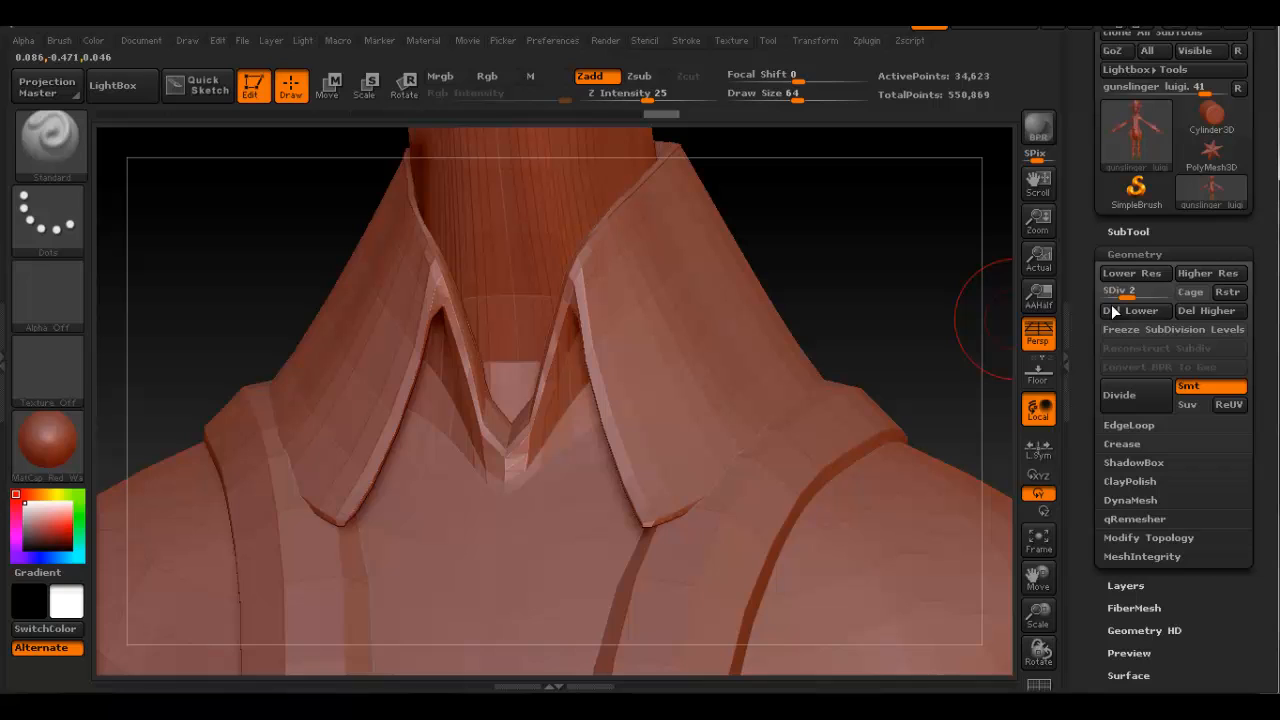
left_click(1202, 312)
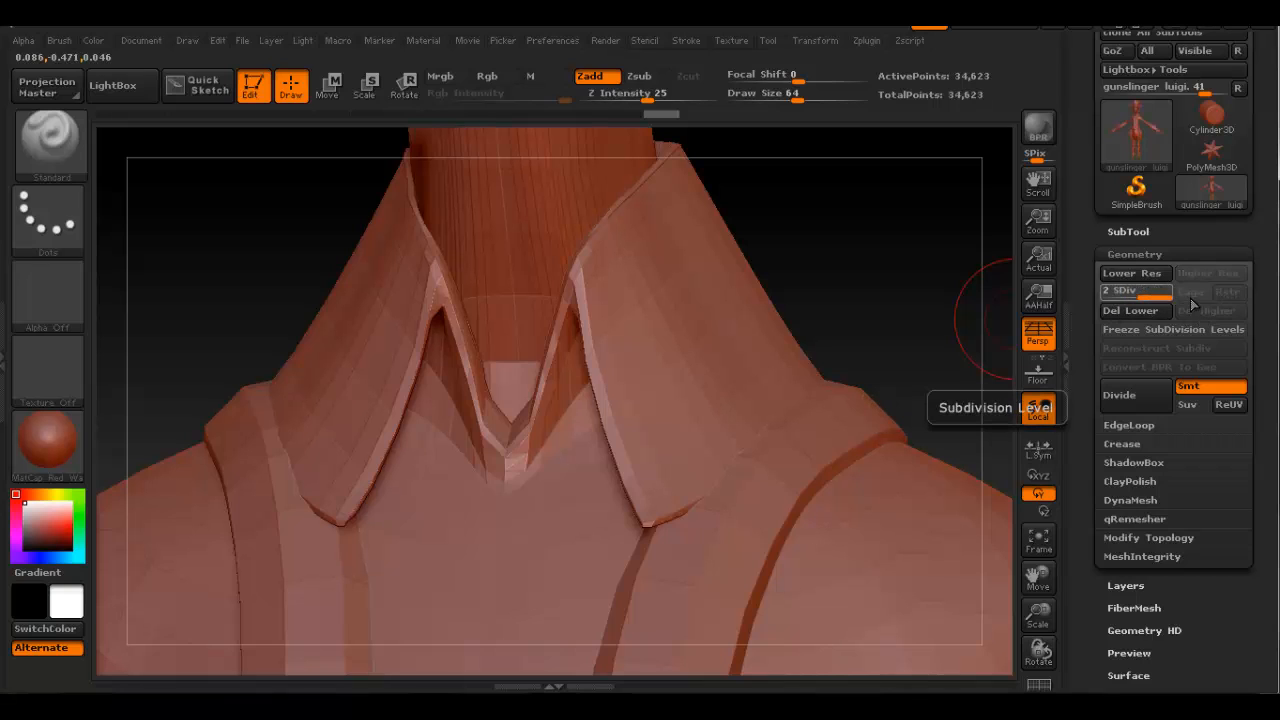
Divide the mesh twice with Smt smoothing enabled to rebuild it up to subdivision level 4.
left_click(1121, 394)
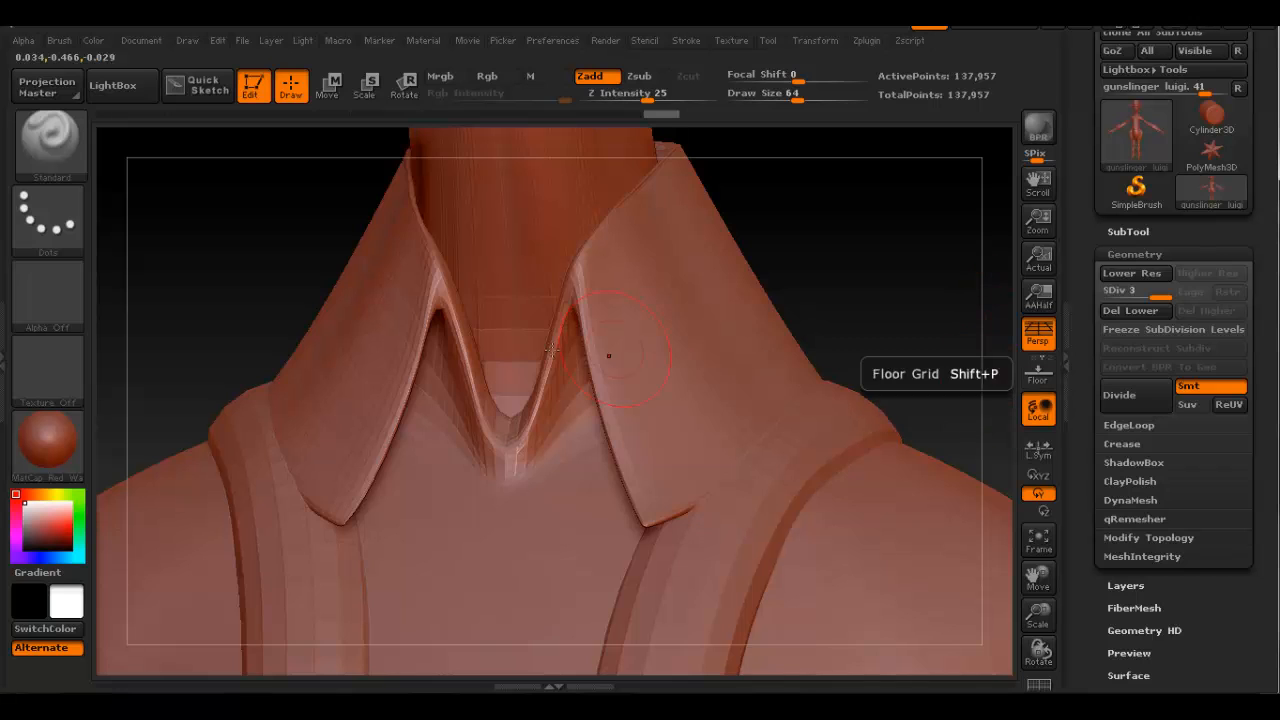
right_click_drag(608, 355, 841, 368)
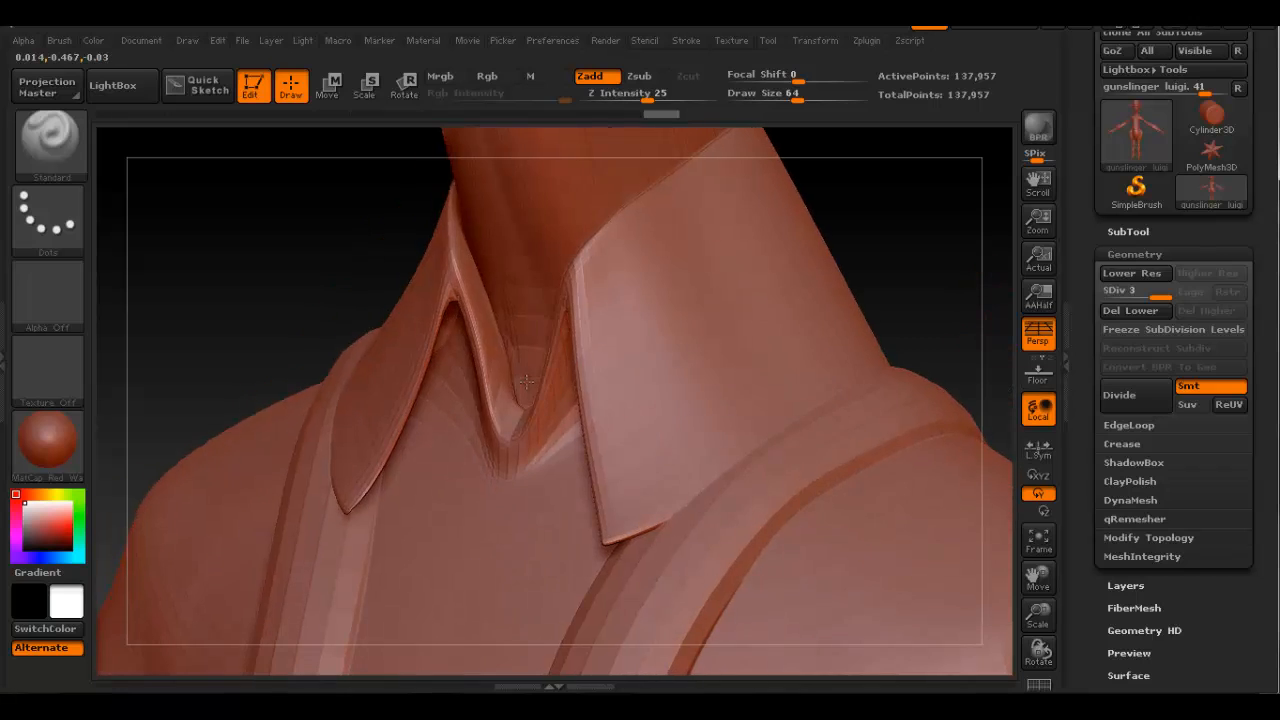
left_click(1128, 395)
mouse_move(470, 312)
right_mouse_down()
mouse_move(470, 270)
mouse_move(843, 314)
mouse_move(837, 250)
mouse_move(718, 320)
right_mouse_up()
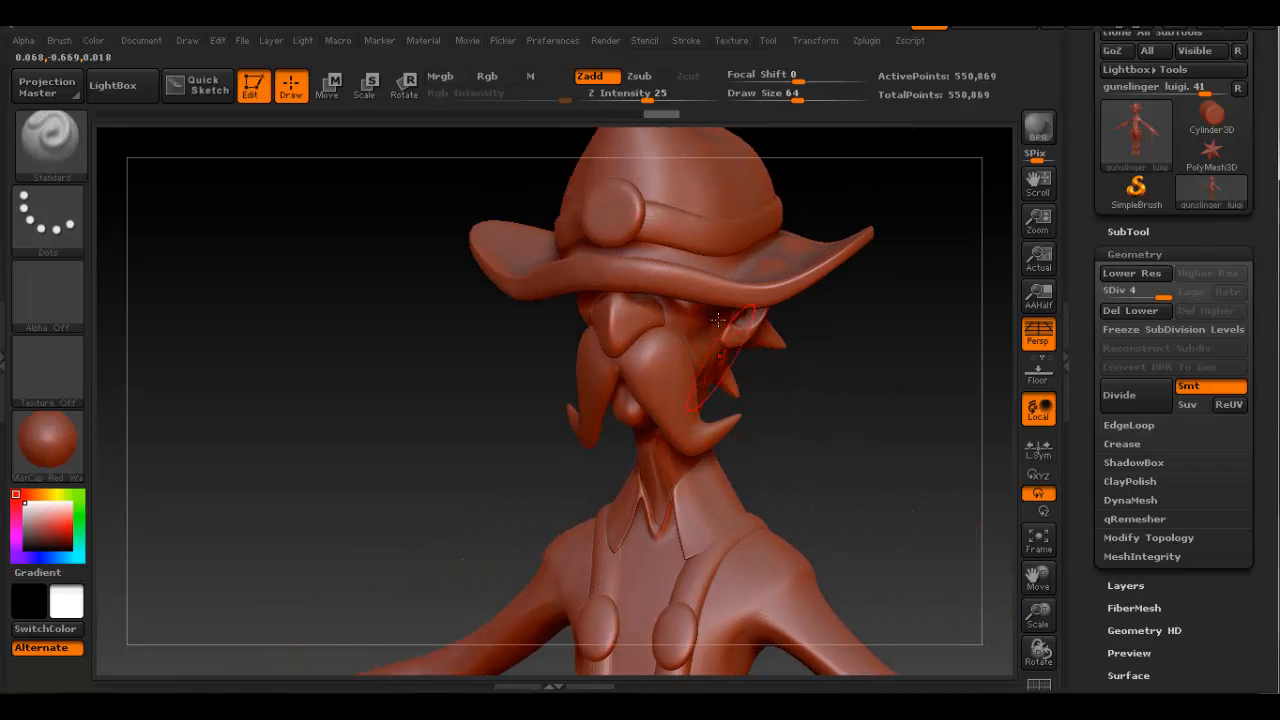
mouse_move(718, 272)
right_mouse_down()
mouse_move(772, 275)
mouse_move(722, 276)
mouse_move(652, 355)
mouse_move(723, 351)
mouse_move(735, 377)
right_mouse_up()
right_click_drag(748, 465, 651, 416, "ctrl")
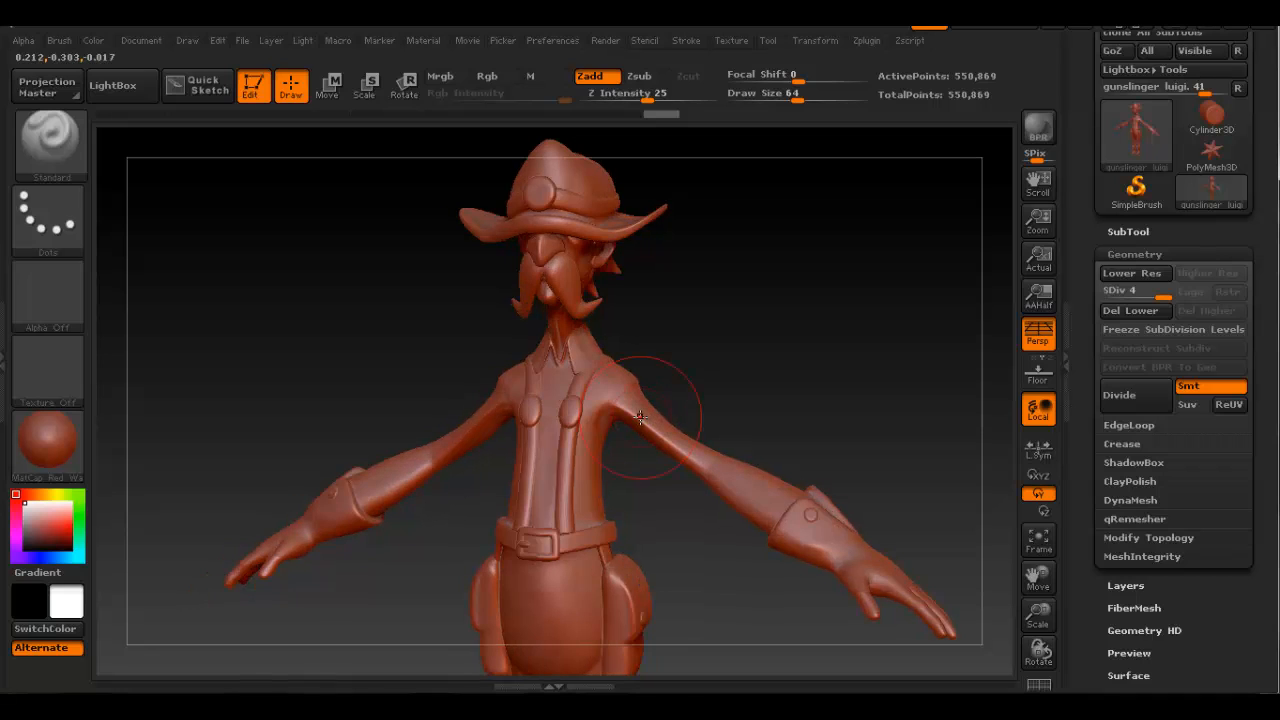
Isolate the head and neck polygroup, hiding the hat, moustache and clothing.
right_click_drag(655, 235, 645, 280, "alt")
right_click_drag(626, 208, 666, 271, "alt")
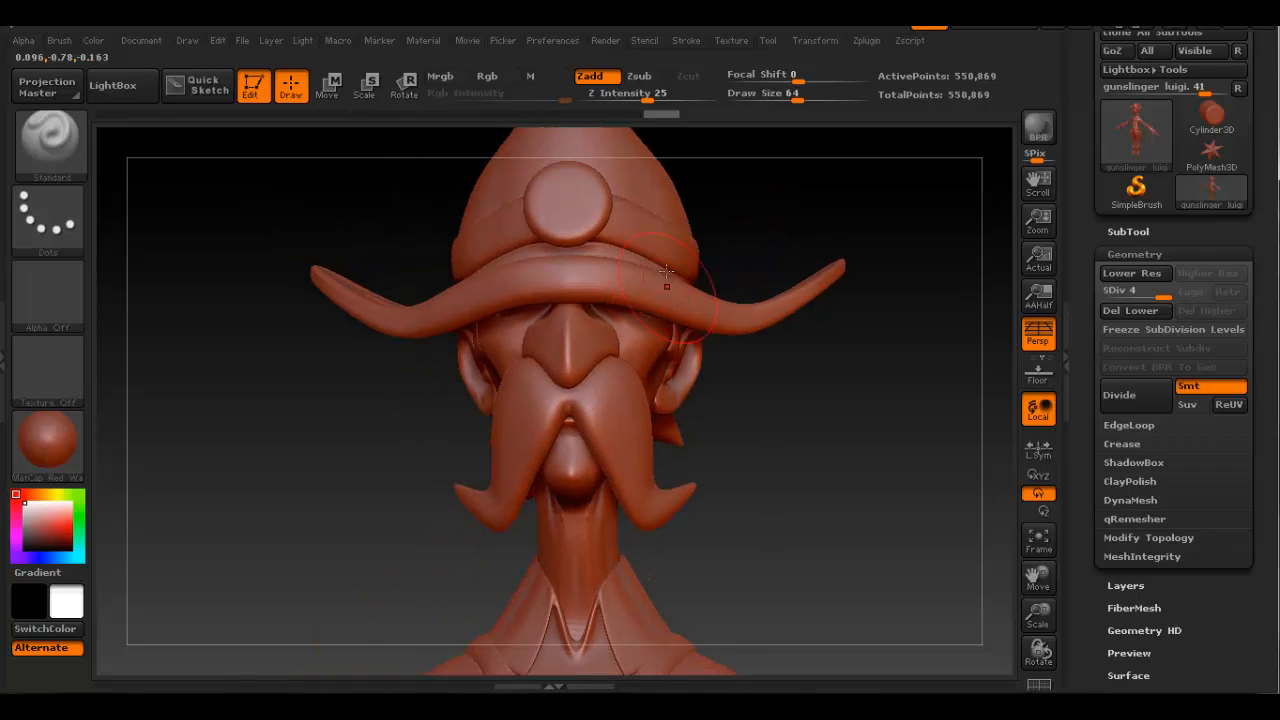
right_click_drag(676, 370, 695, 388)
left_click_drag(695, 404, 641, 330)
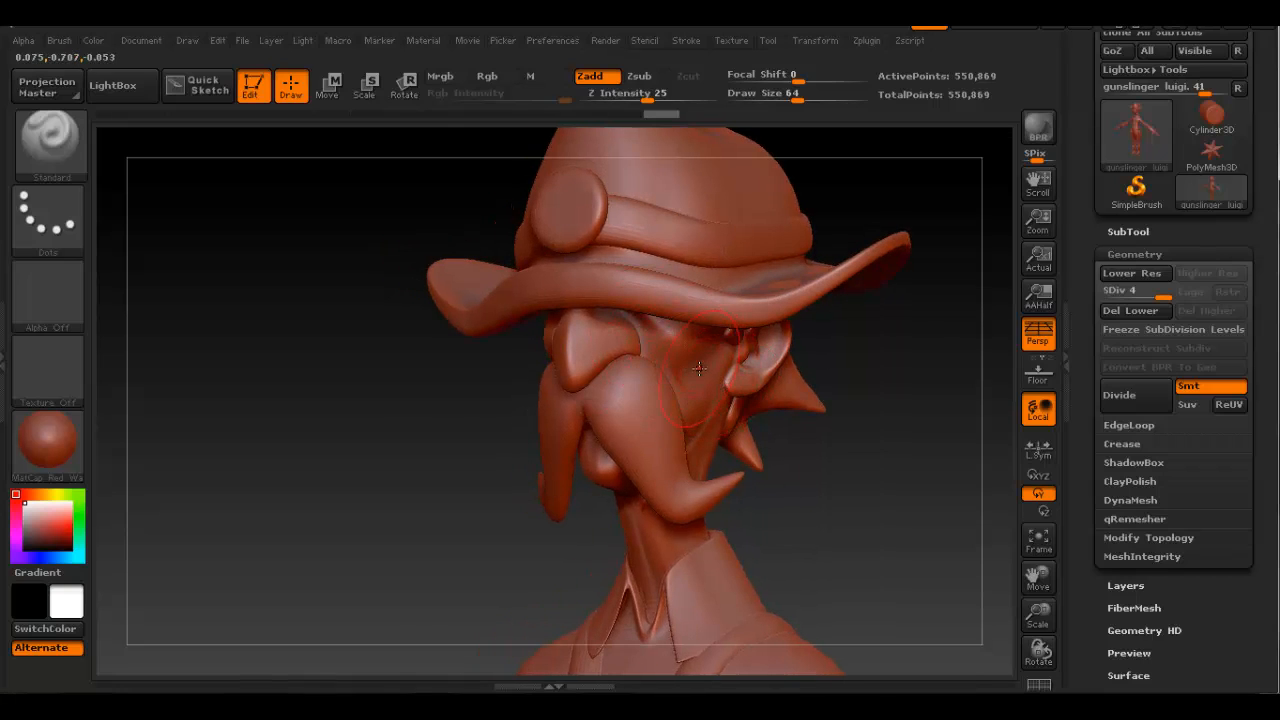
key("ctrl+shift")
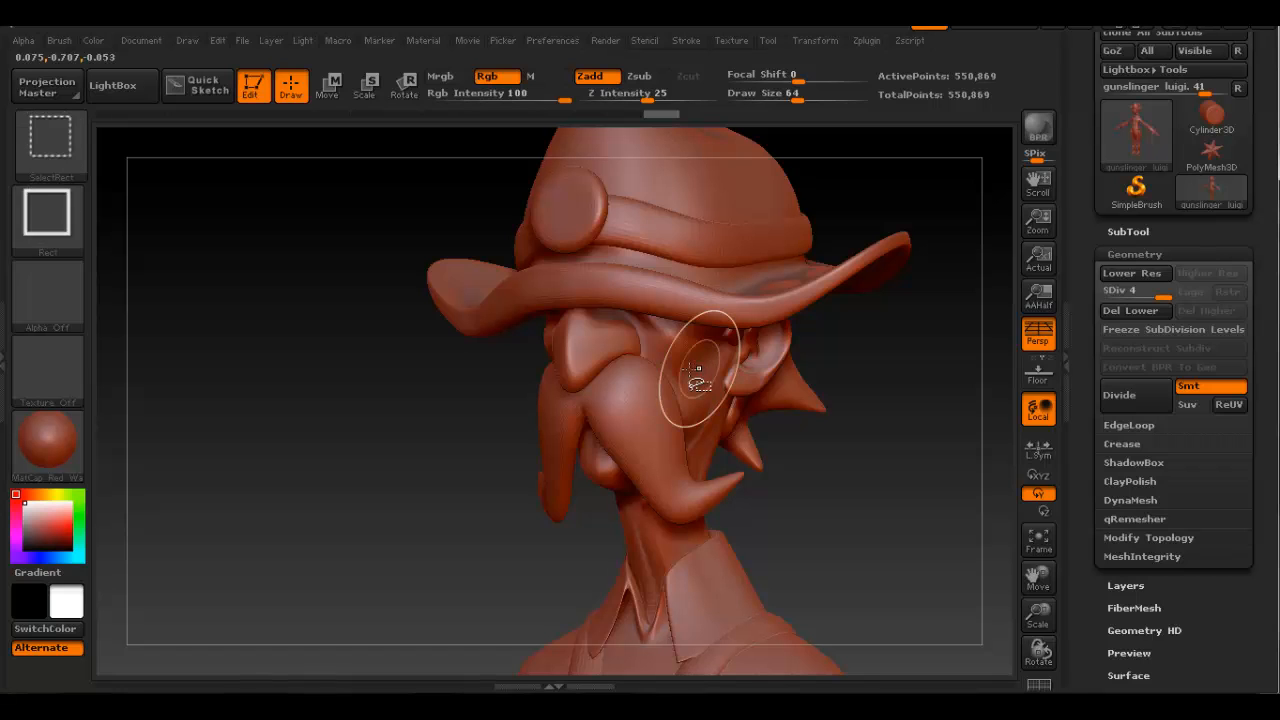
left_click(681, 360, "ctrl+shift")
Examine the isolated head from the front and side, checking the eyes, nose, mouth, cheek and ear forms.
mouse_move(655, 418)
left_mouse_down()
mouse_move(726, 420)
mouse_move(680, 414)
left_mouse_up()
mouse_move(672, 370)
right_mouse_down("alt")
mouse_move(640, 380)
mouse_move(700, 440)
right_mouse_up("alt")
mouse_move(838, 405)
right_mouse_down()
mouse_move(760, 400)
mouse_move(818, 380)
mouse_move(760, 400)
mouse_move(822, 415)
right_mouse_up()
right_click_drag(738, 387, 688, 352, "alt")
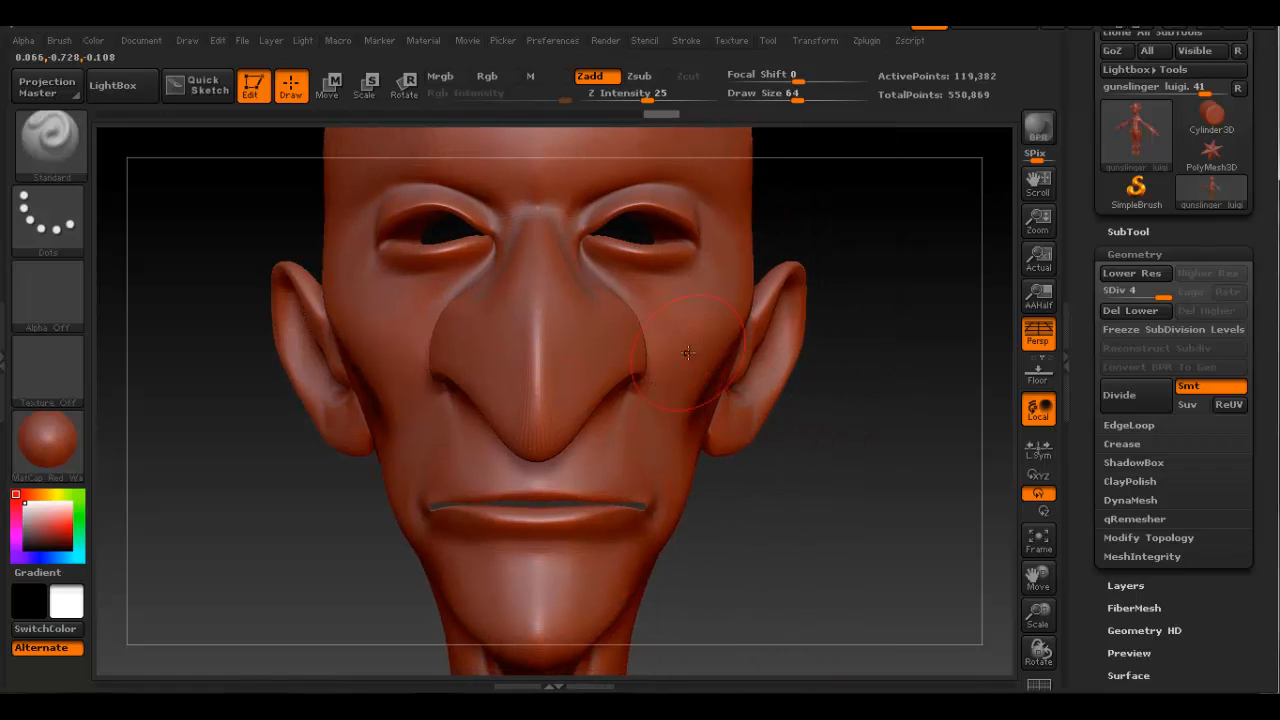
mouse_move(750, 452)
right_mouse_down()
mouse_move(688, 425)
mouse_move(447, 407)
right_mouse_up()
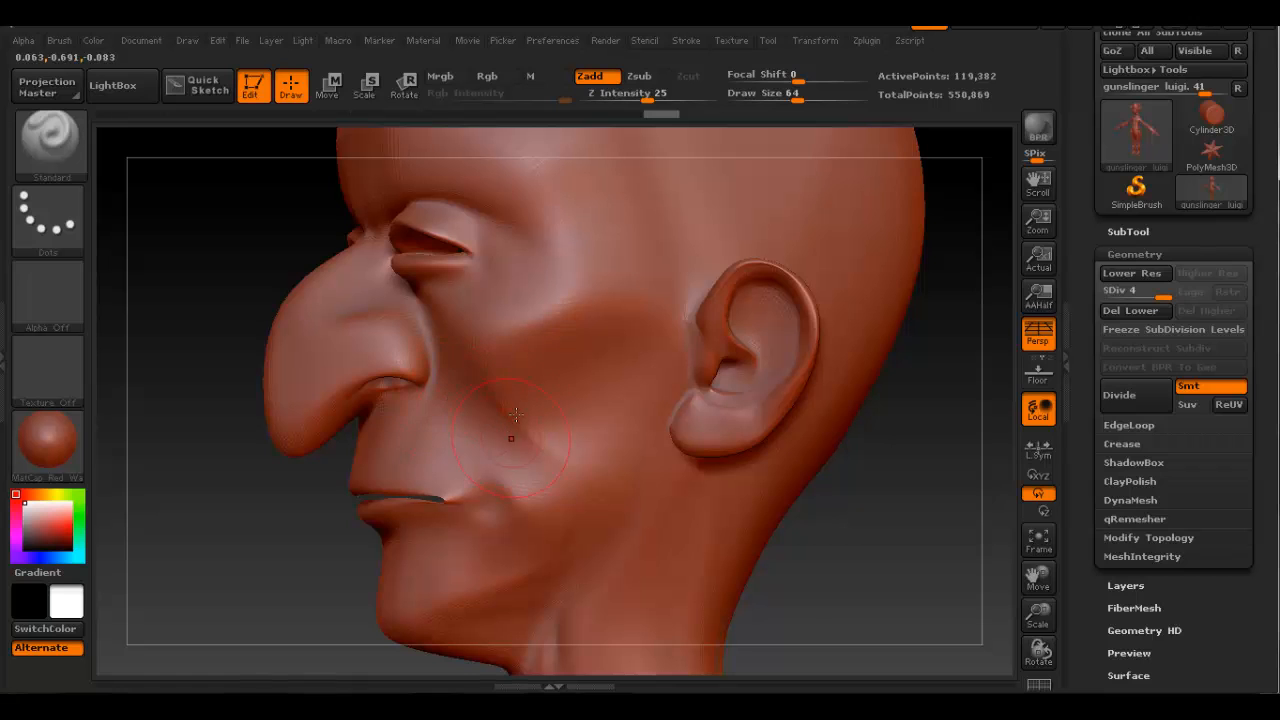
right_click_drag(609, 513, 556, 410)
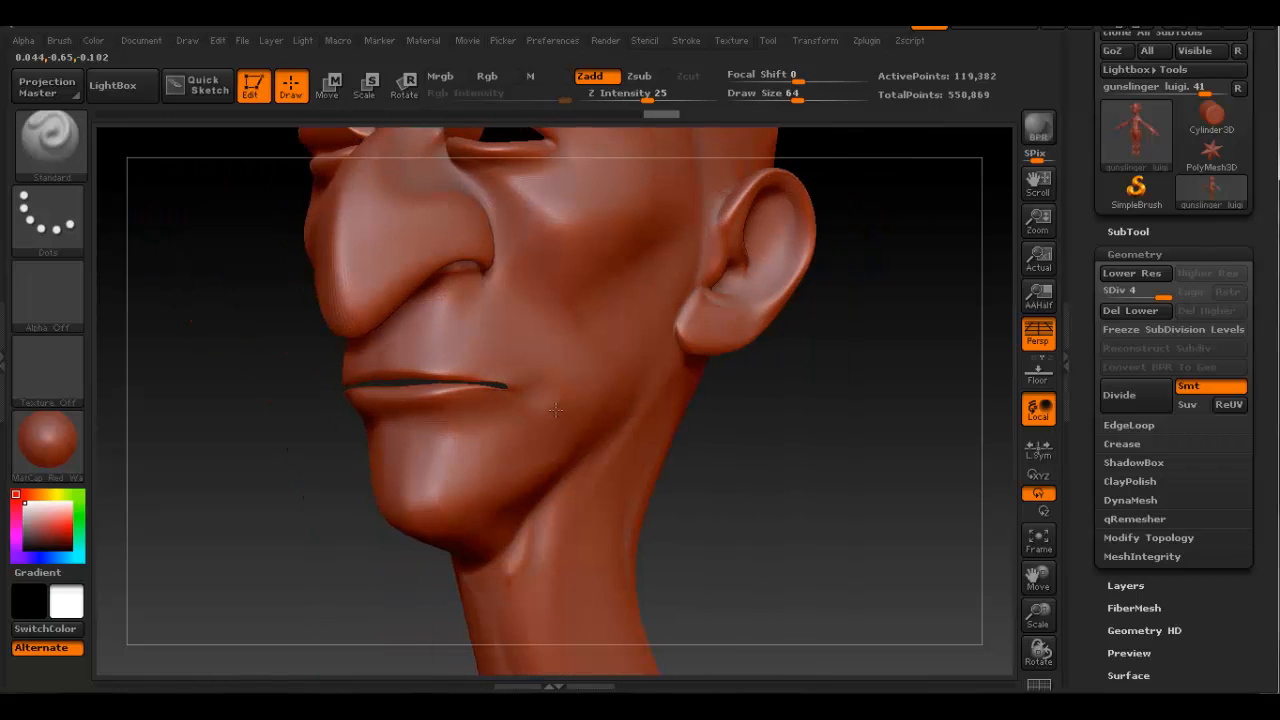
mouse_move(601, 315)
right_mouse_down()
mouse_move(569, 401)
mouse_move(652, 396)
mouse_move(597, 403)
mouse_move(714, 343)
mouse_move(480, 366)
mouse_move(597, 403)
mouse_move(511, 406)
mouse_move(551, 421)
mouse_move(626, 414)
mouse_move(519, 365)
mouse_move(640, 384)
right_mouse_up()
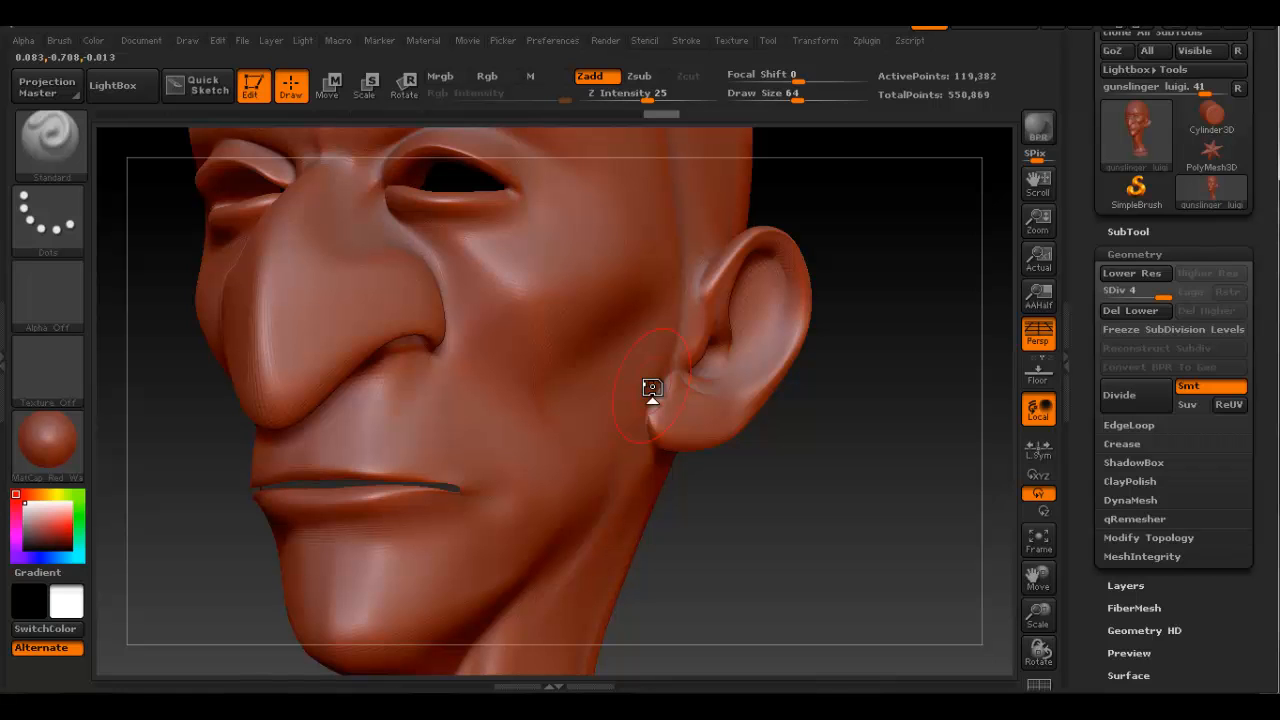
right_click_drag(604, 295, 622, 385, "alt")
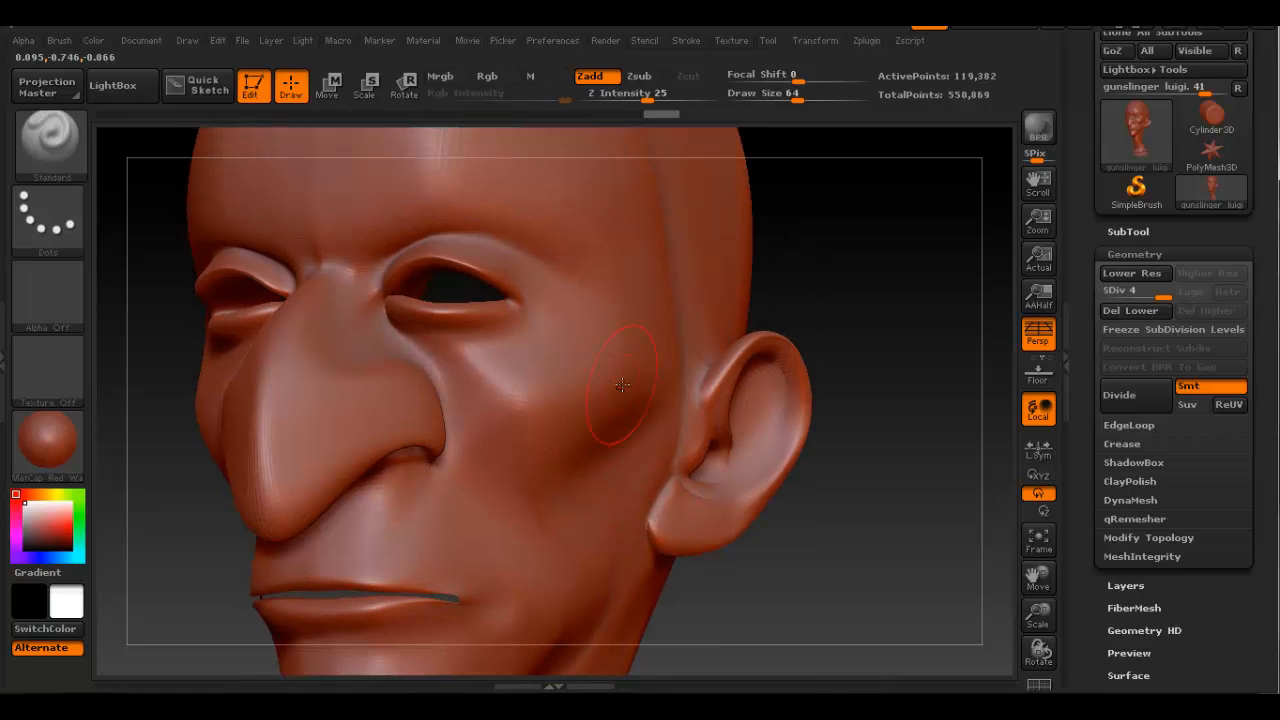
right_click_drag(689, 408, 575, 428)
right_click_drag(711, 446, 640, 395, "ctrl")
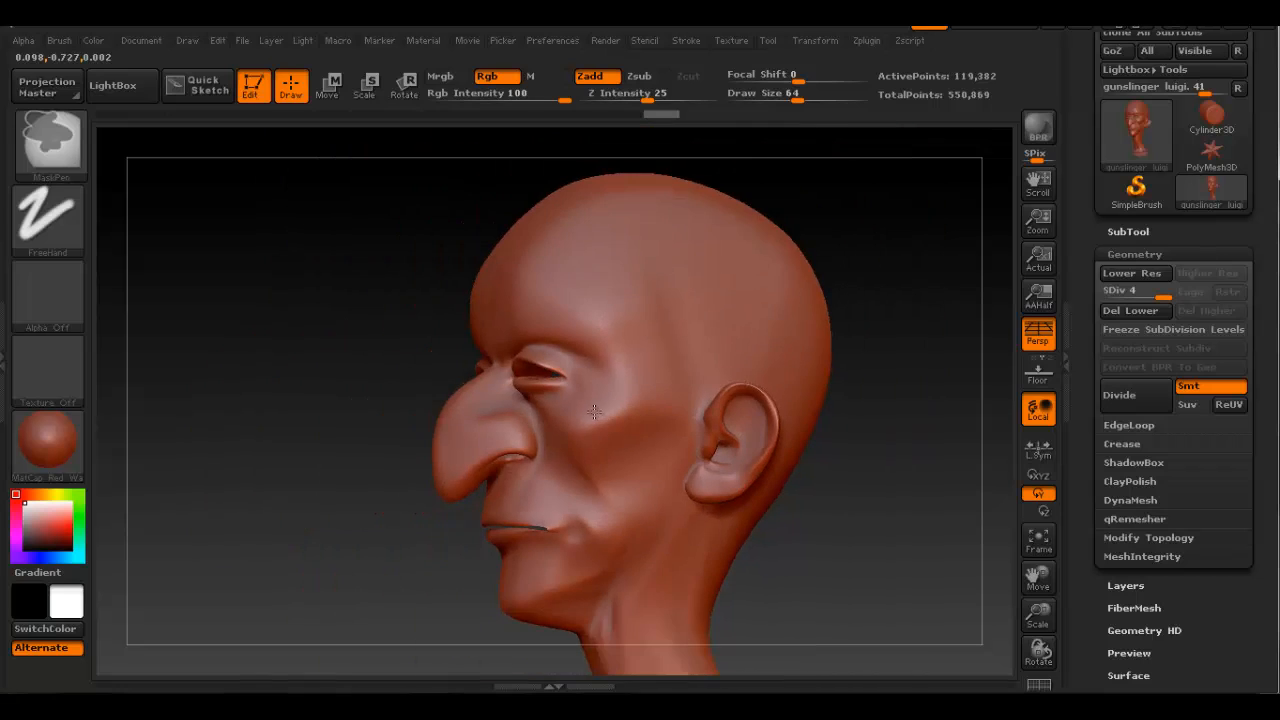
right_click_drag(560, 450, 669, 469)
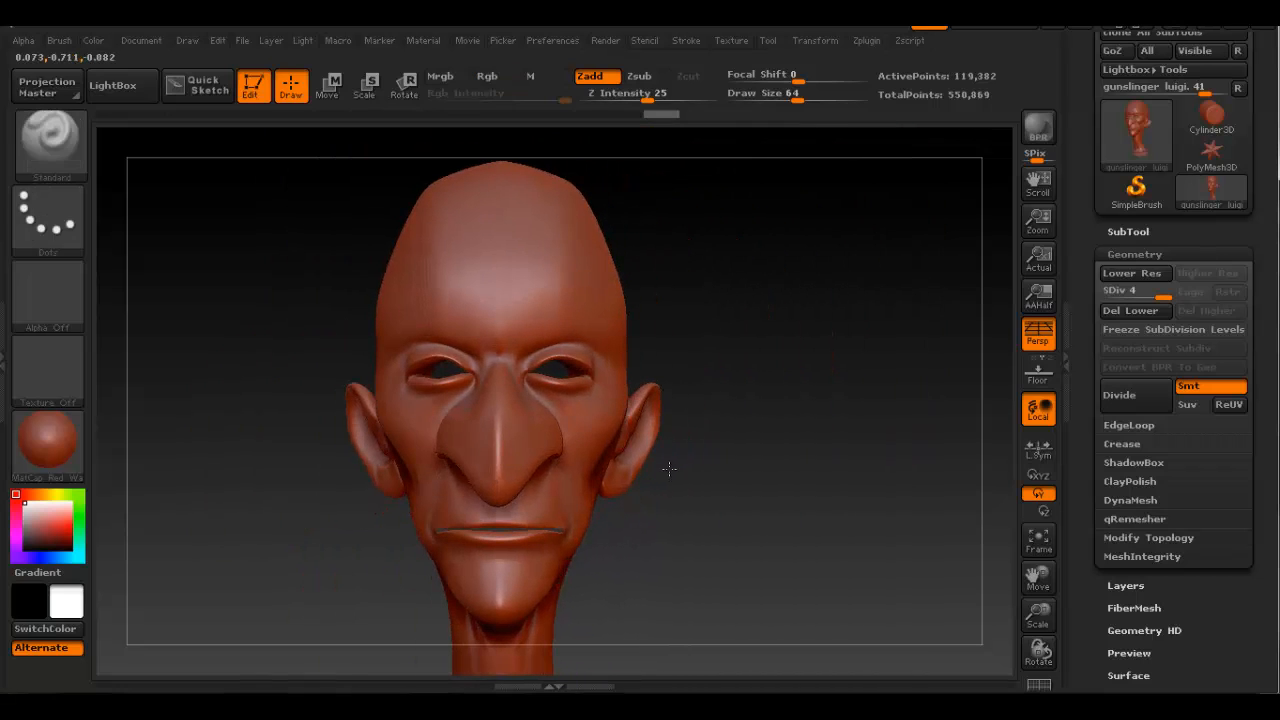
mouse_move(627, 519)
right_mouse_down("alt")
mouse_move(642, 394)
mouse_move(565, 358)
mouse_move(680, 386)
mouse_move(590, 347)
mouse_move(556, 396)
mouse_move(605, 398)
mouse_move(565, 399)
mouse_move(590, 396)
mouse_move(595, 370)
mouse_move(603, 183)
mouse_move(591, 223)
mouse_move(460, 401)
mouse_move(600, 385)
mouse_move(578, 385)
mouse_move(598, 440)
right_mouse_up("alt")
right_click_drag(572, 286, 545, 319, "alt")
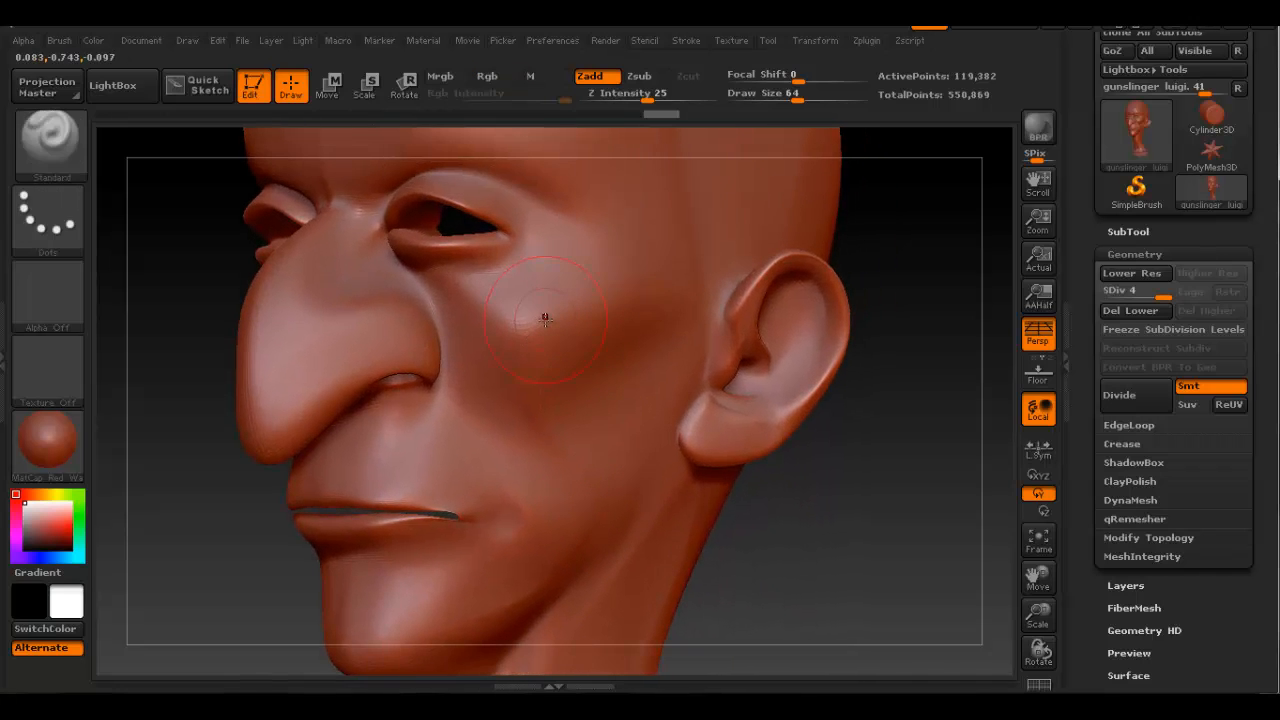
right_click_drag(636, 455, 533, 403)
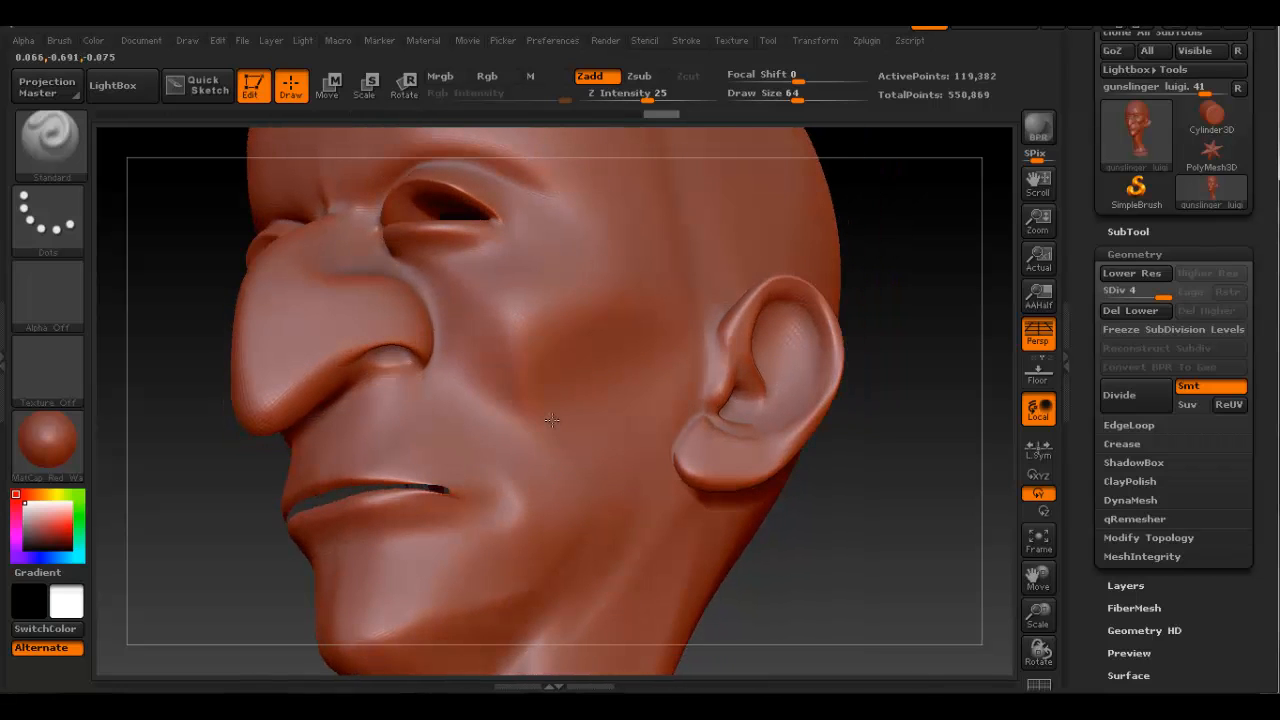
Smooth the hollow of the cheek beneath the cheekbone with the Smooth brush.
key("shift")
key("shift")
key("shift")
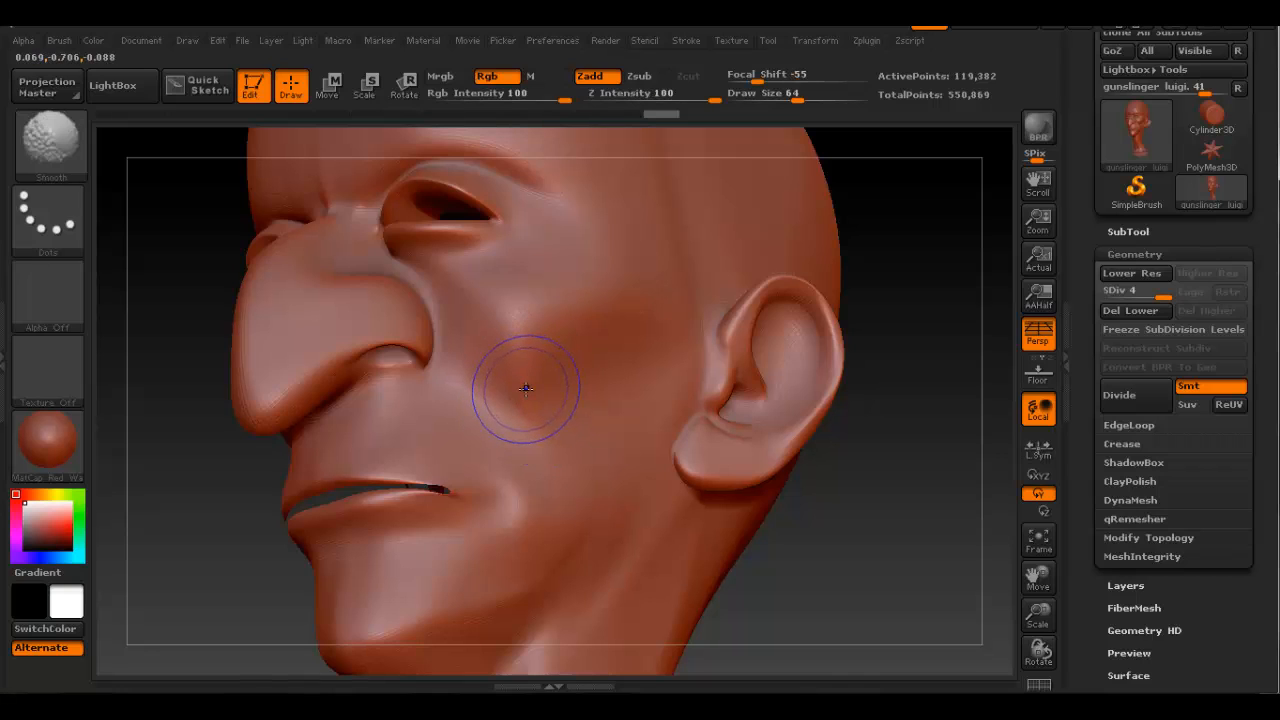
key("shift")
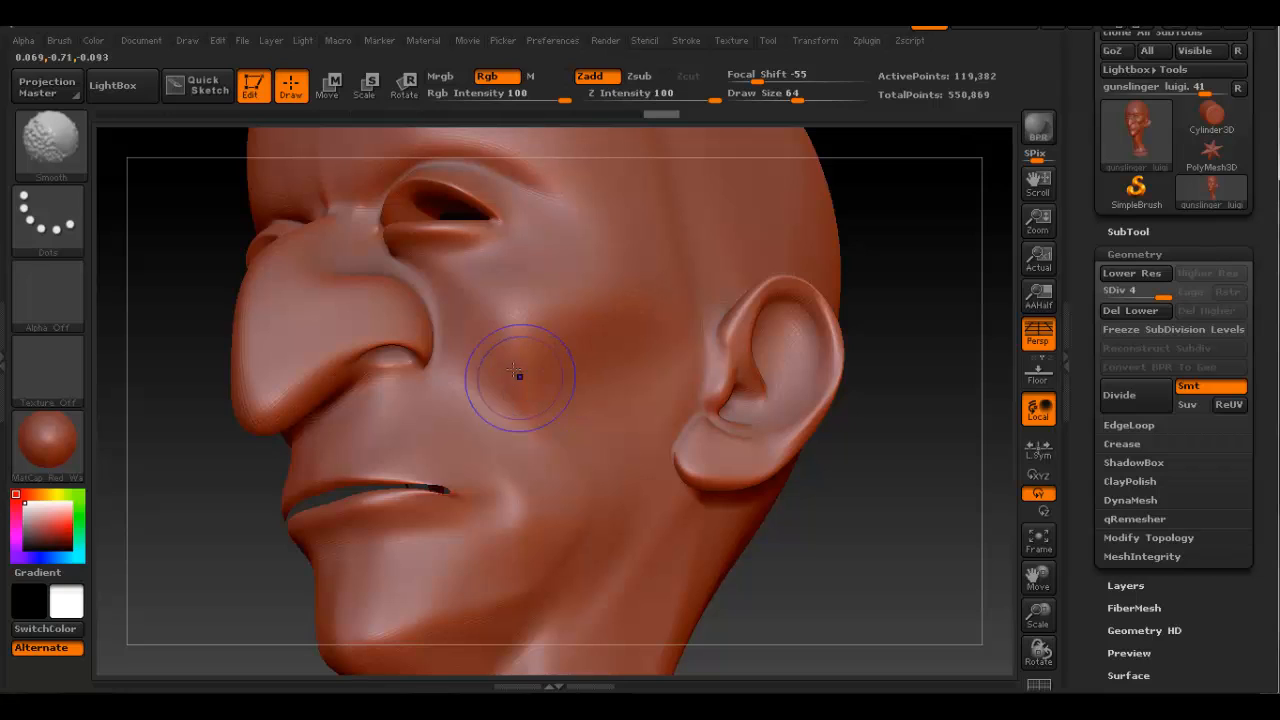
mouse_move(529, 399)
left_mouse_down("shift")
mouse_move(517, 426)
mouse_move(526, 401)
mouse_move(534, 413)
left_mouse_up("shift")
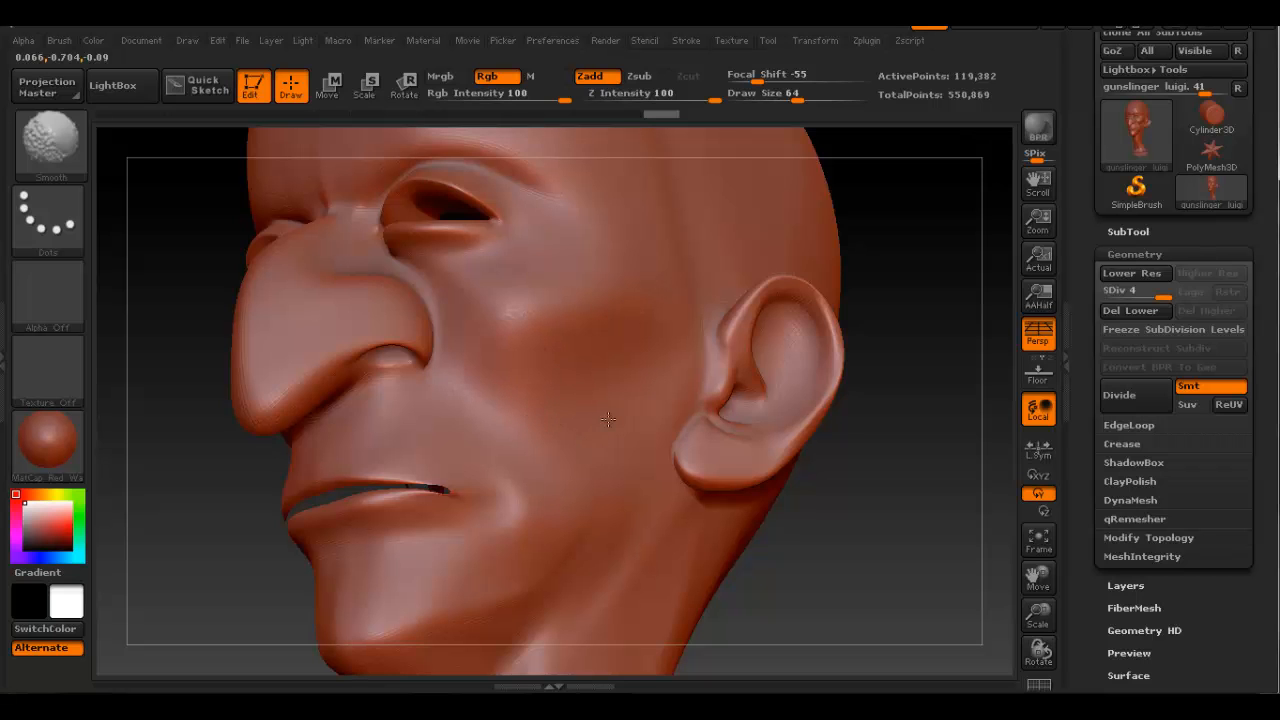
Smooth the cheekbone between the eye and the ear, then check the head's symmetry from the front.
mouse_move(635, 452)
right_mouse_down()
mouse_move(715, 436)
mouse_move(680, 405)
mouse_move(568, 419)
mouse_move(593, 488)
right_mouse_up()
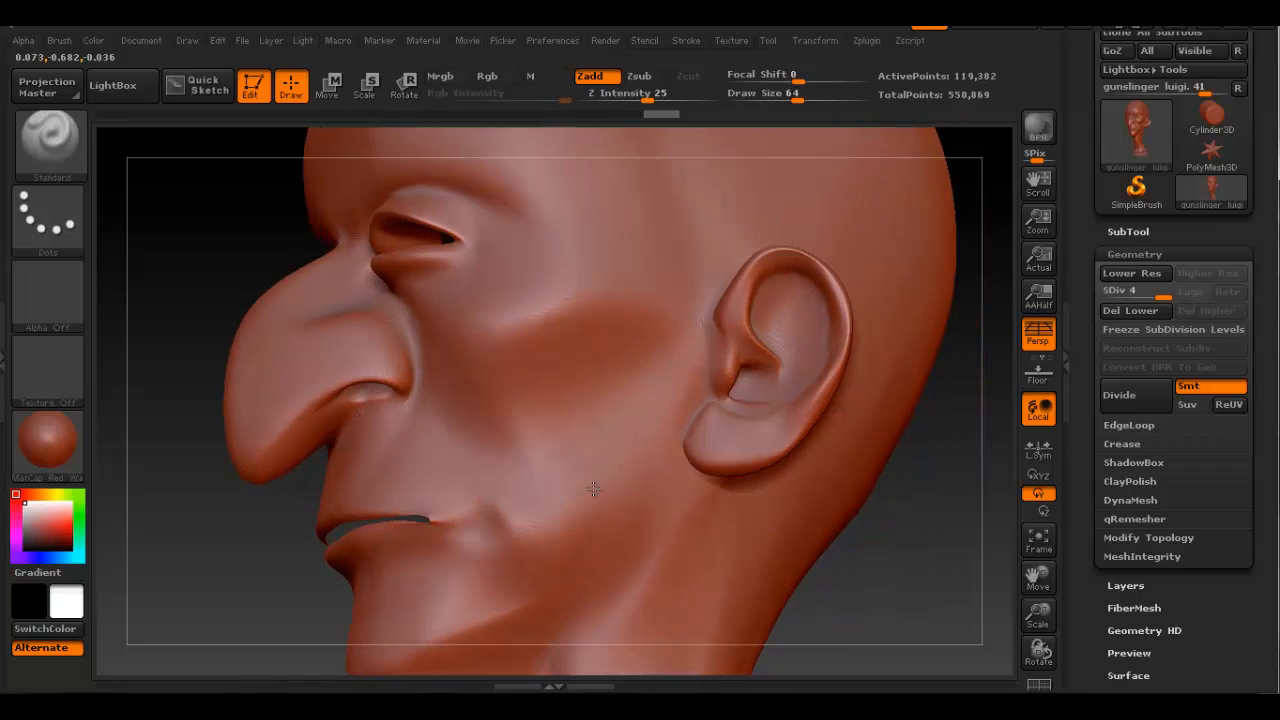
key("shift")
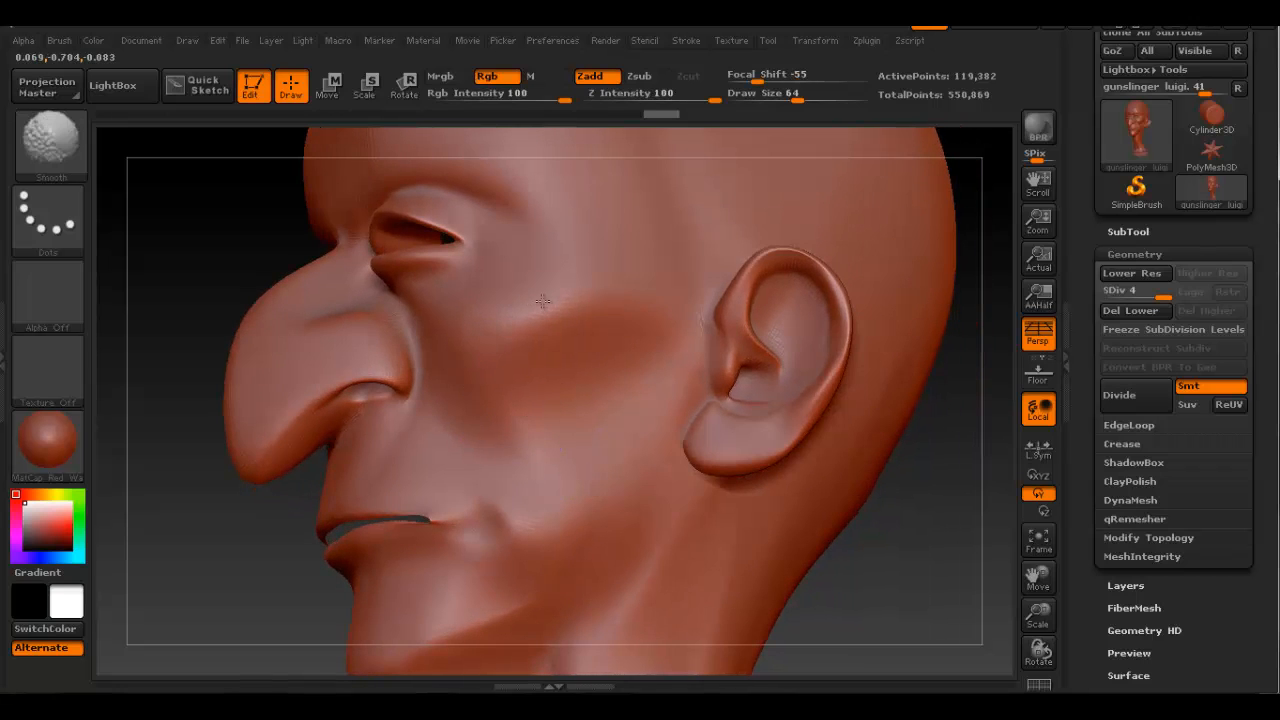
mouse_move(554, 431)
right_mouse_down()
mouse_move(718, 455)
mouse_move(711, 441)
mouse_move(557, 446)
mouse_move(614, 448)
mouse_move(462, 395)
mouse_move(662, 455)
right_mouse_up()
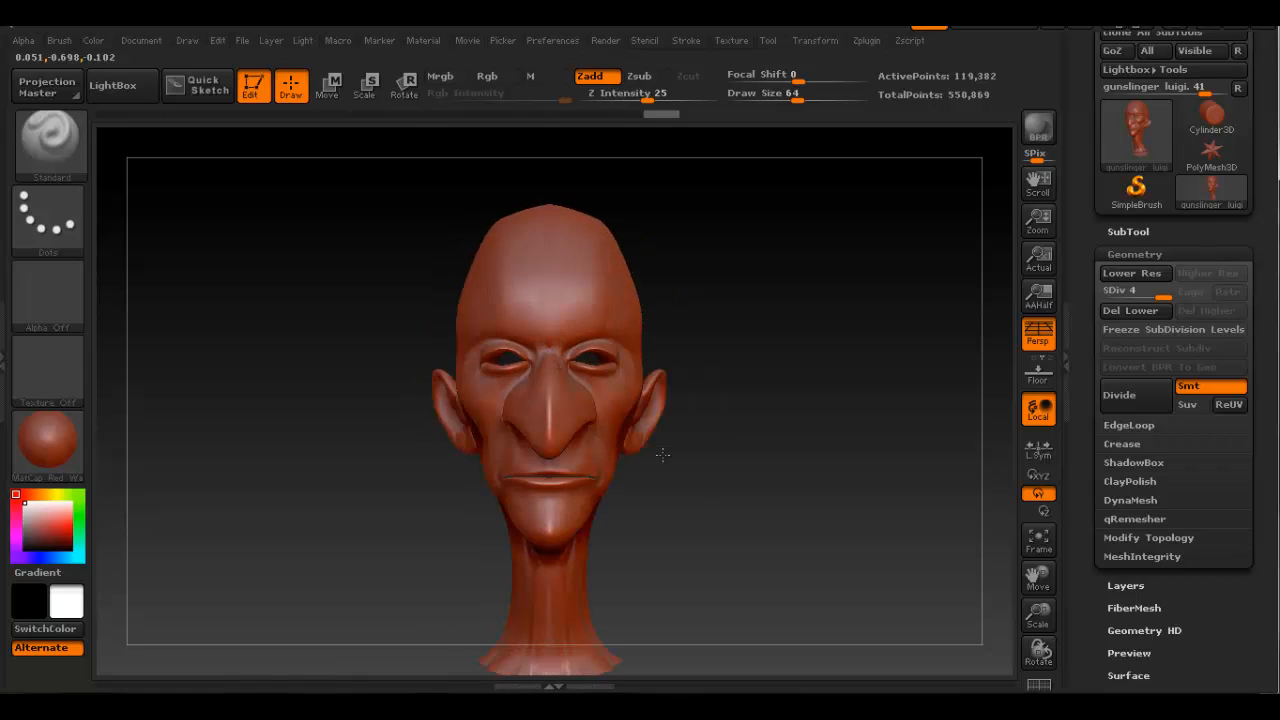
right_click_drag(573, 465, 599, 384, "alt")
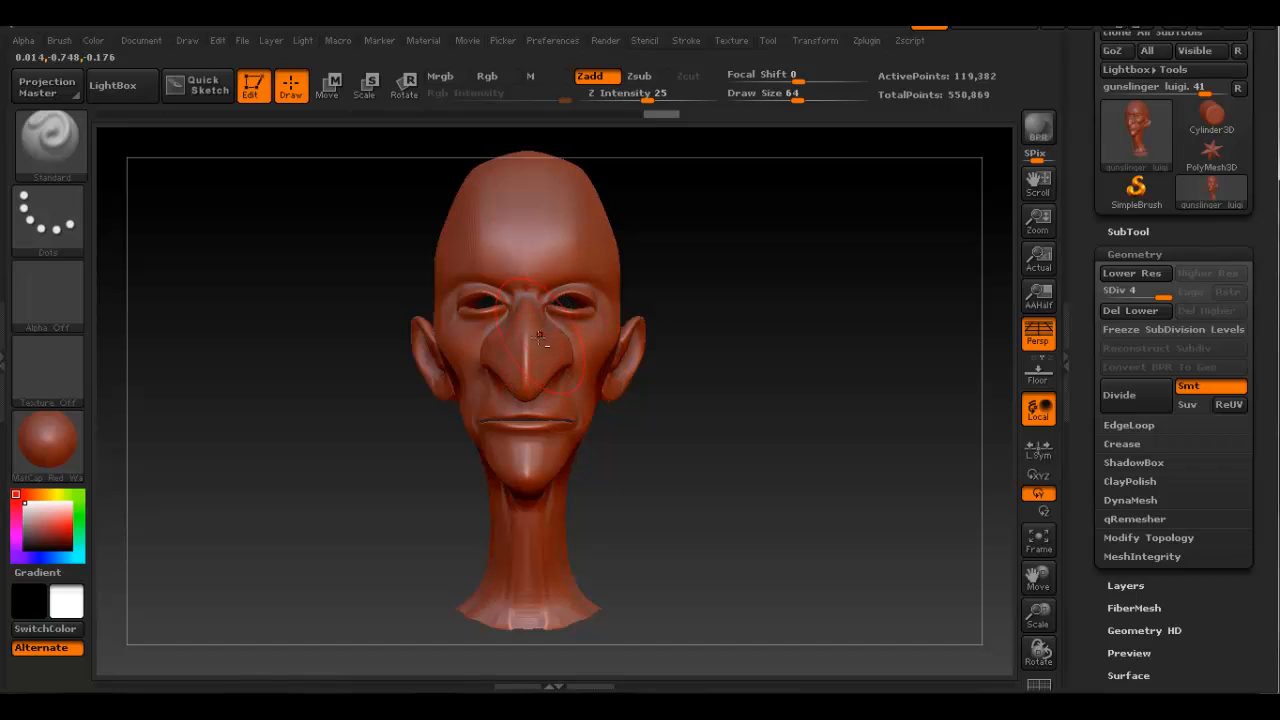
mouse_move(540, 338)
right_mouse_down("ctrl")
mouse_move(606, 388)
mouse_move(595, 360)
mouse_move(569, 373)
right_mouse_up("ctrl")
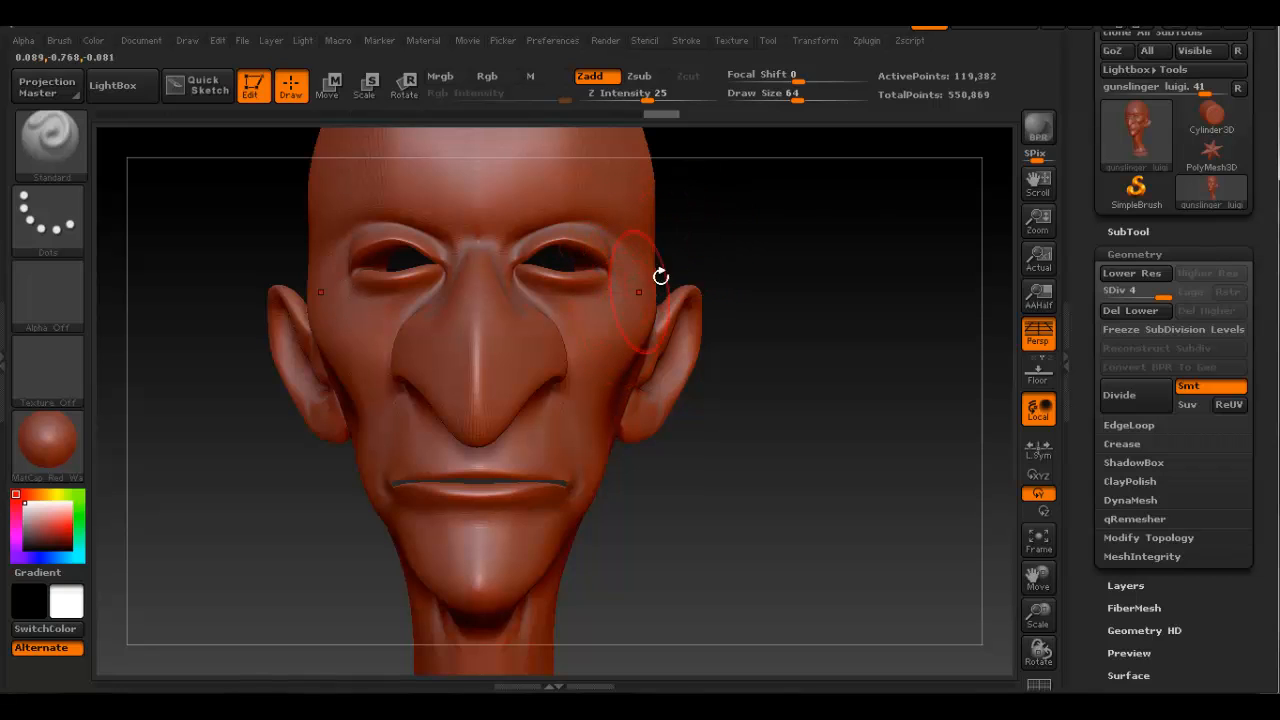
left_click(820, 36)
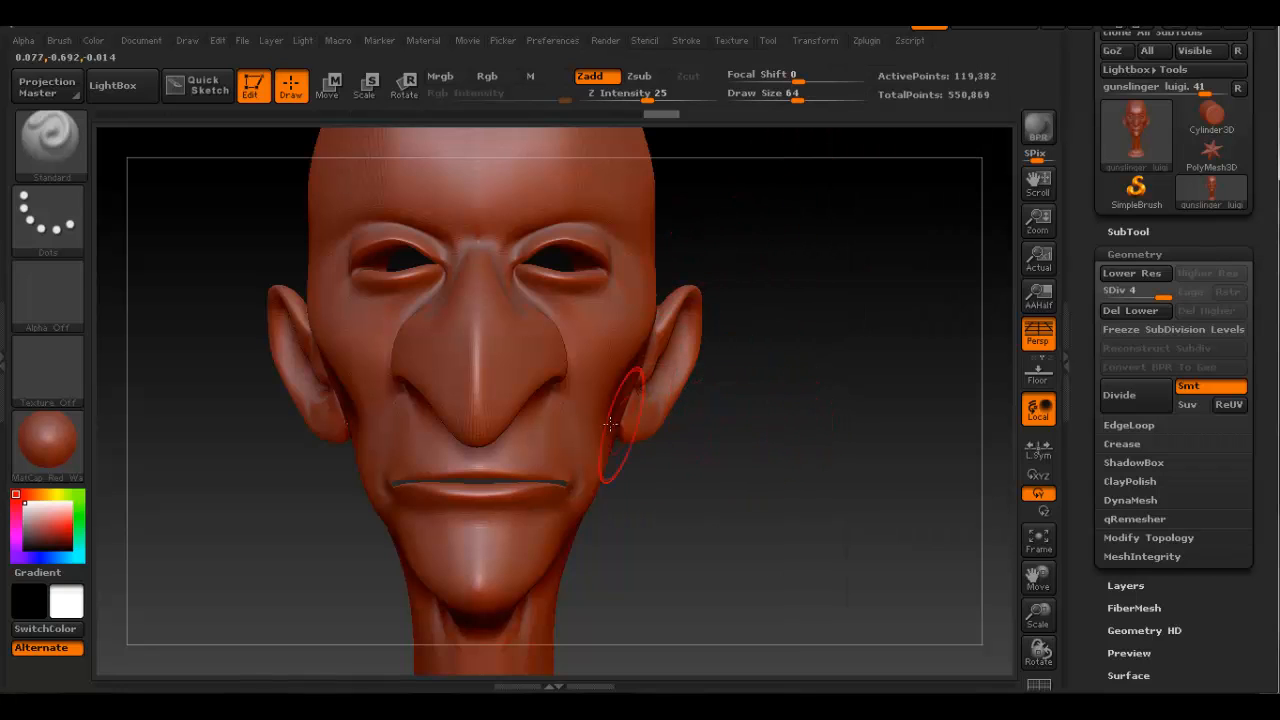
Smooth the jawline, the transition under the chin and the front of the neck with the Smooth brush.
mouse_move(588, 432)
right_mouse_down()
mouse_move(490, 454)
mouse_move(503, 483)
mouse_move(597, 443)
mouse_move(500, 405)
right_mouse_up()
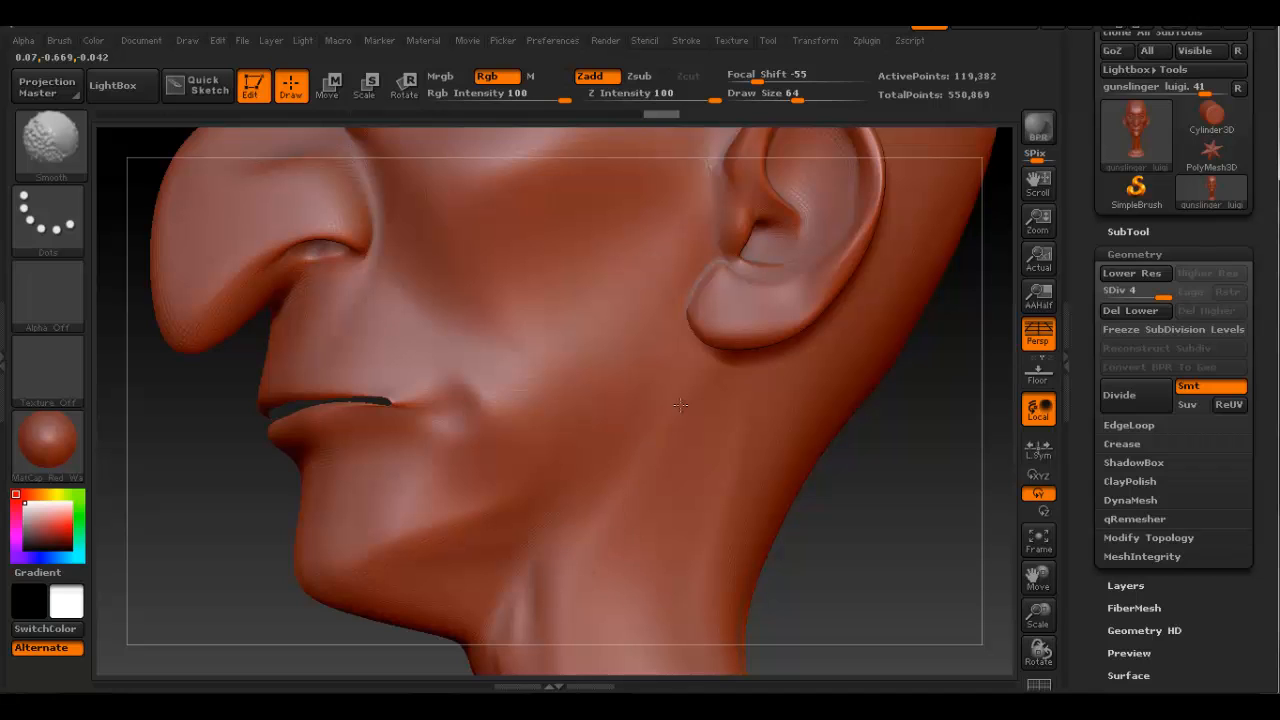
mouse_move(613, 451)
right_mouse_down()
mouse_move(629, 357)
mouse_move(663, 354)
mouse_move(544, 336)
mouse_move(586, 186)
right_mouse_up()
left_click_drag(540, 409, 542, 386, "shift")
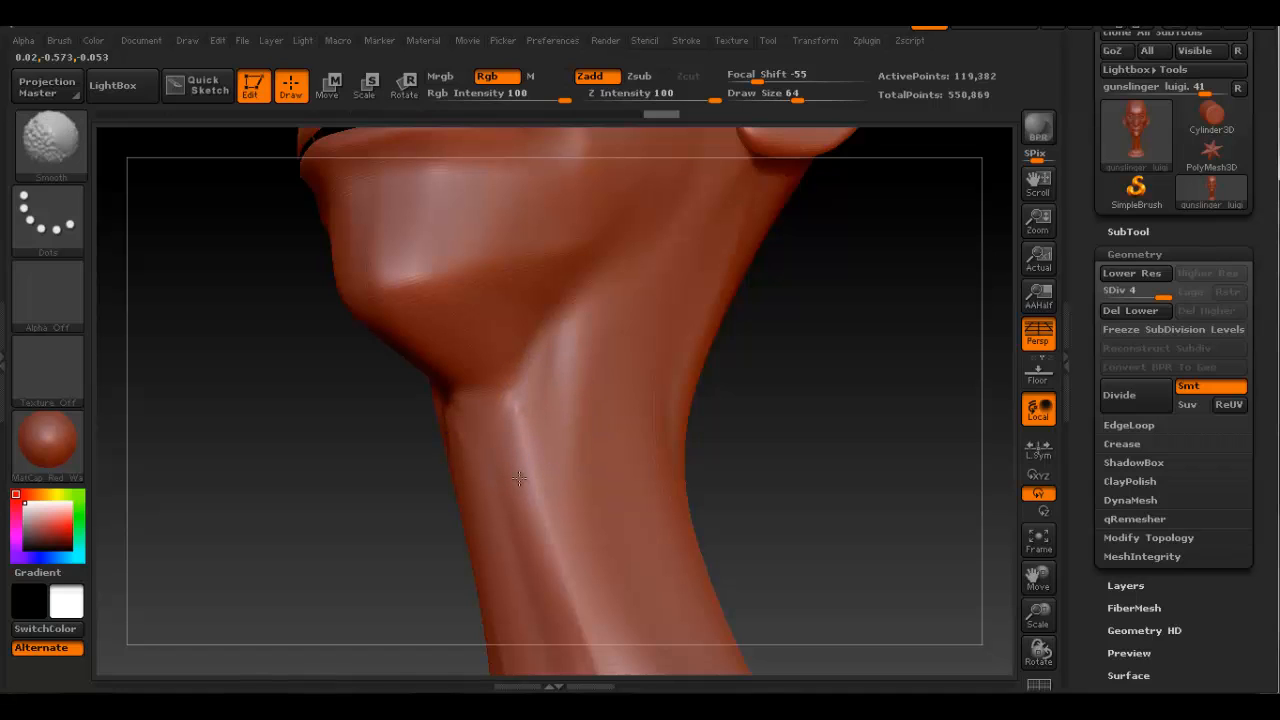
left_click_drag(519, 478, 526, 456, "shift")
right_click_drag(529, 463, 628, 440)
left_click_drag(523, 388, 542, 368, "shift")
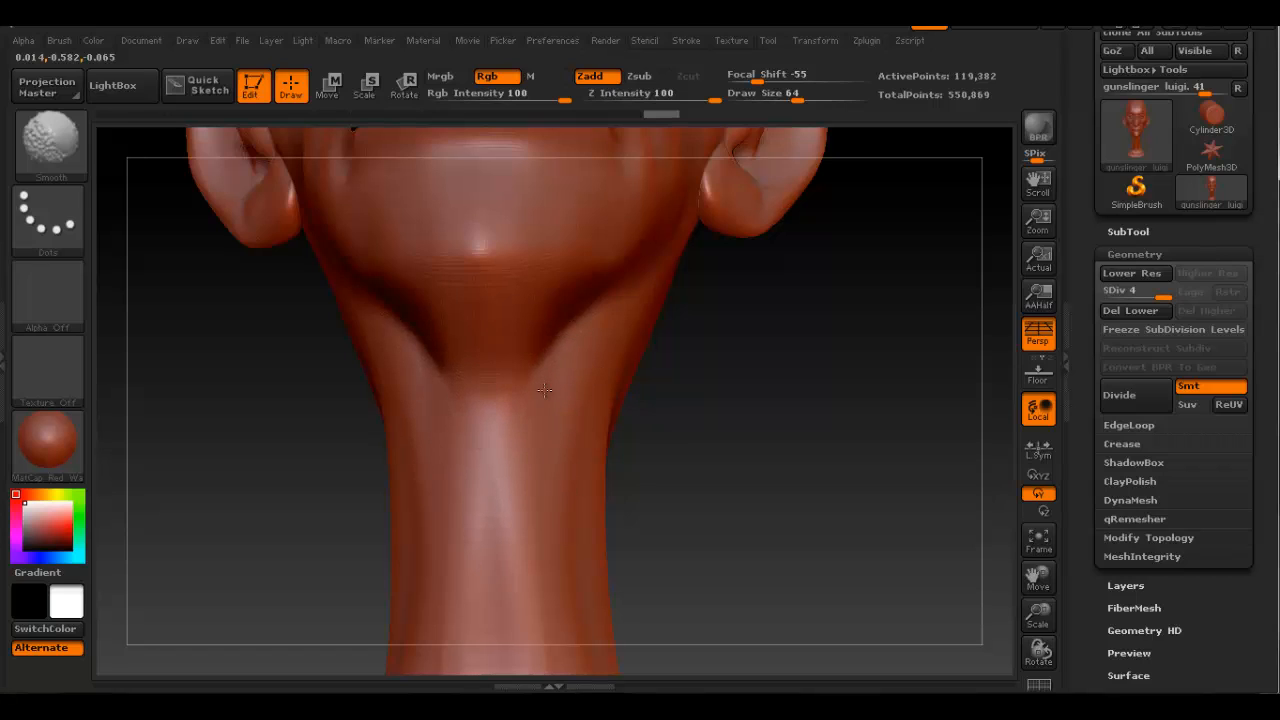
right_click_drag(538, 427, 553, 413)
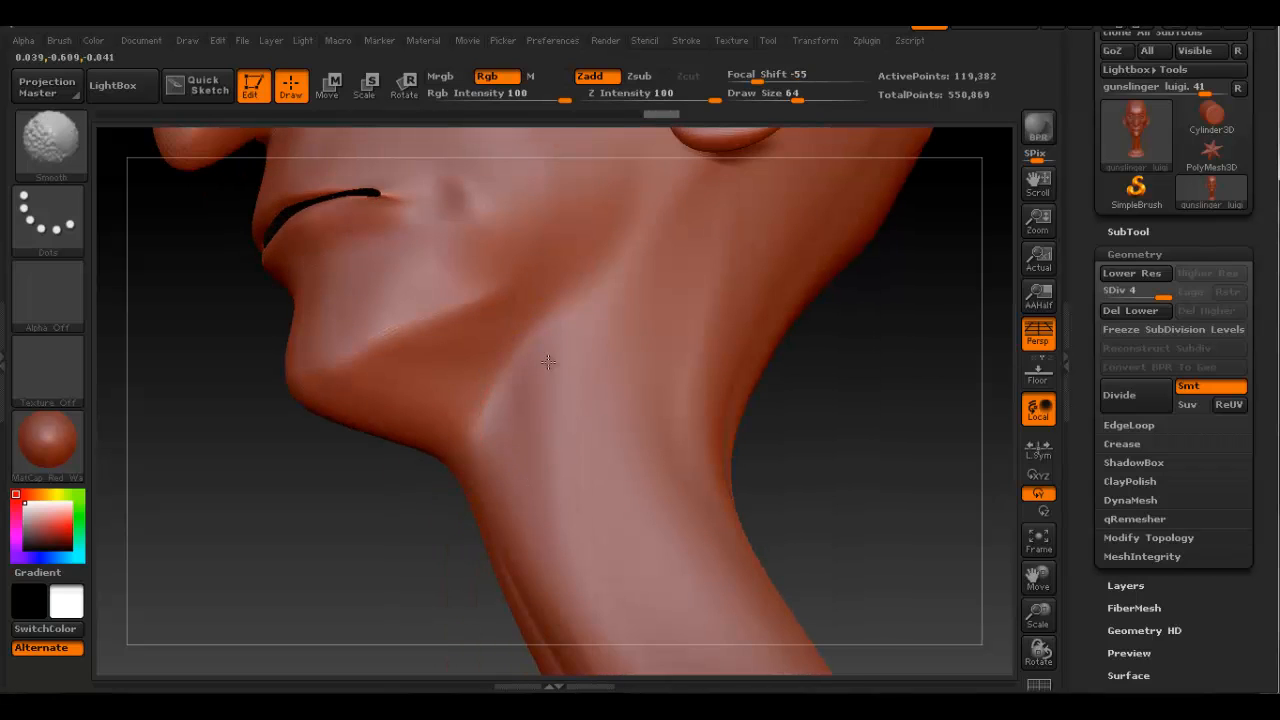
Try to build up the cheekbone, cheek and chin with the Standard brush at Z Intensity 25.
mouse_move(548, 362)
right_mouse_down()
mouse_move(618, 375)
mouse_move(618, 232)
mouse_move(592, 372)
right_mouse_up()
mouse_move(563, 251)
right_mouse_down("ctrl")
mouse_move(585, 272)
mouse_move(647, 287)
right_mouse_up("ctrl")
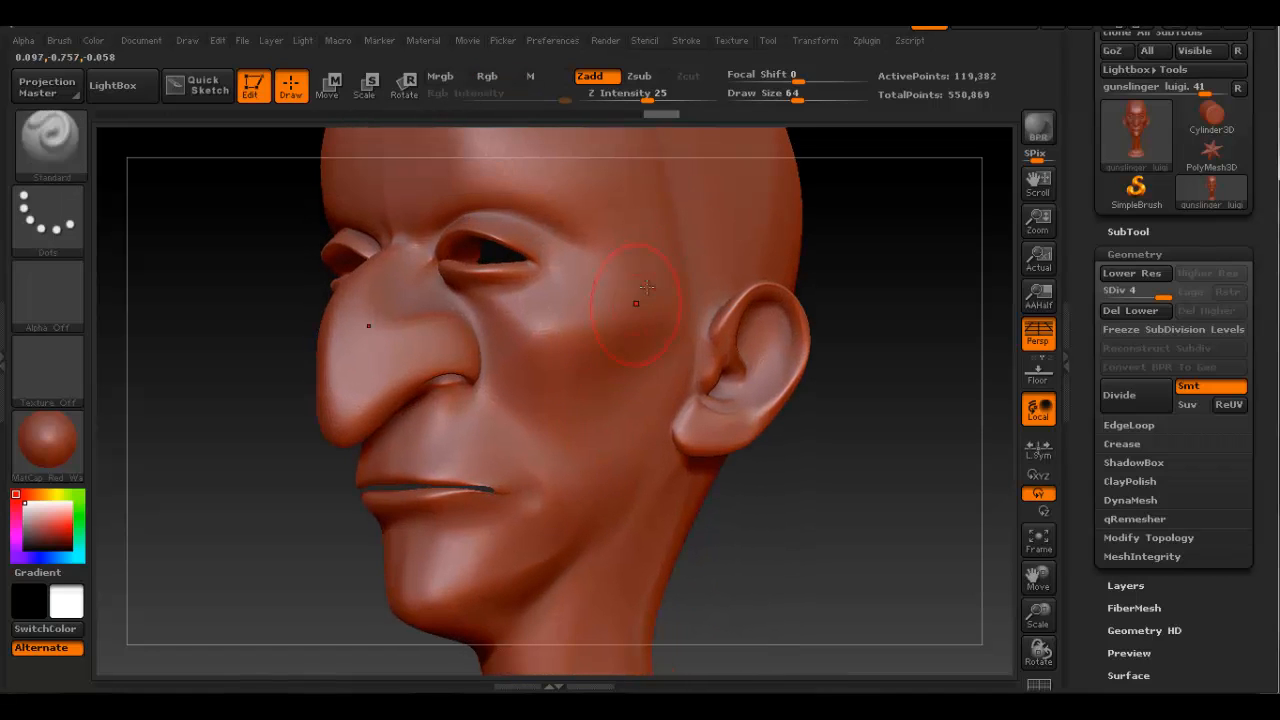
mouse_move(647, 287)
left_mouse_down()
mouse_move(640, 330)
mouse_move(590, 385)
mouse_move(530, 395)
mouse_move(620, 340)
mouse_move(565, 405)
mouse_move(640, 330)
mouse_move(570, 430)
mouse_move(659, 278)
mouse_move(540, 420)
mouse_move(545, 450)
mouse_move(660, 350)
mouse_move(512, 509)
mouse_move(480, 580)
mouse_move(390, 610)
mouse_move(470, 575)
left_mouse_up()
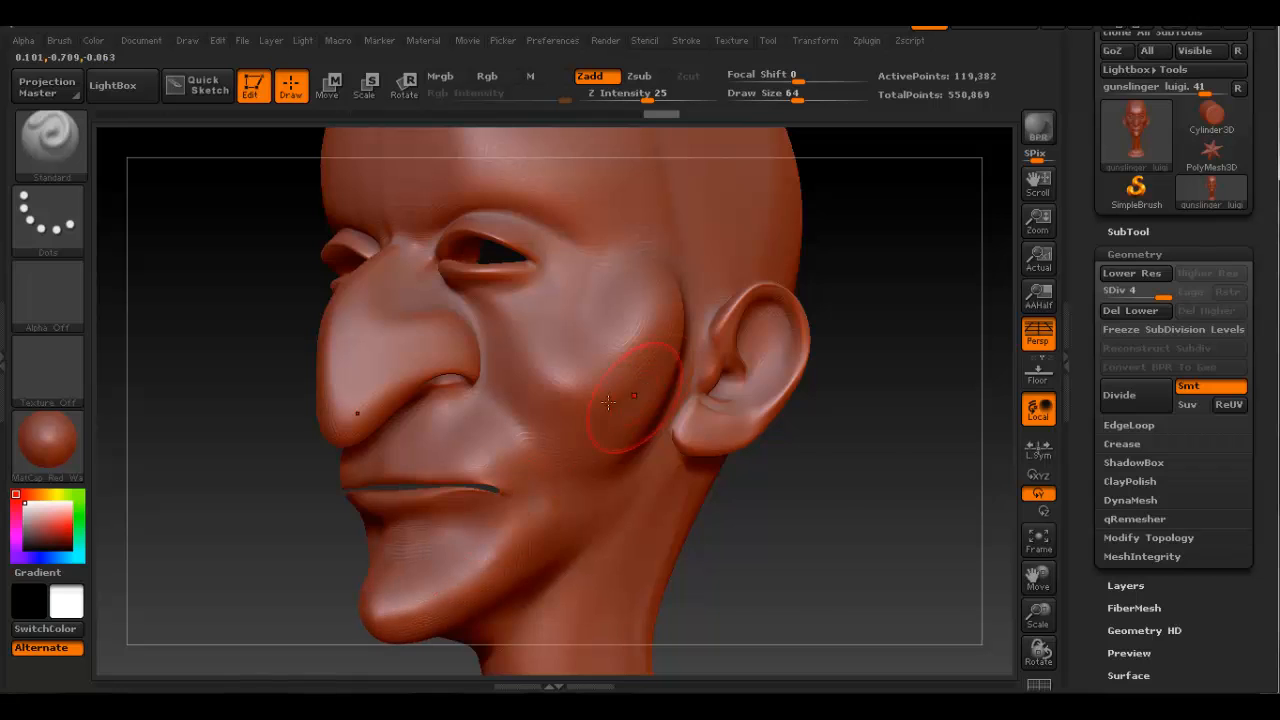
mouse_move(608, 402)
right_mouse_down()
mouse_move(440, 400)
mouse_move(646, 396)
mouse_move(520, 401)
mouse_move(634, 405)
mouse_move(613, 350)
mouse_move(571, 317)
right_mouse_up()
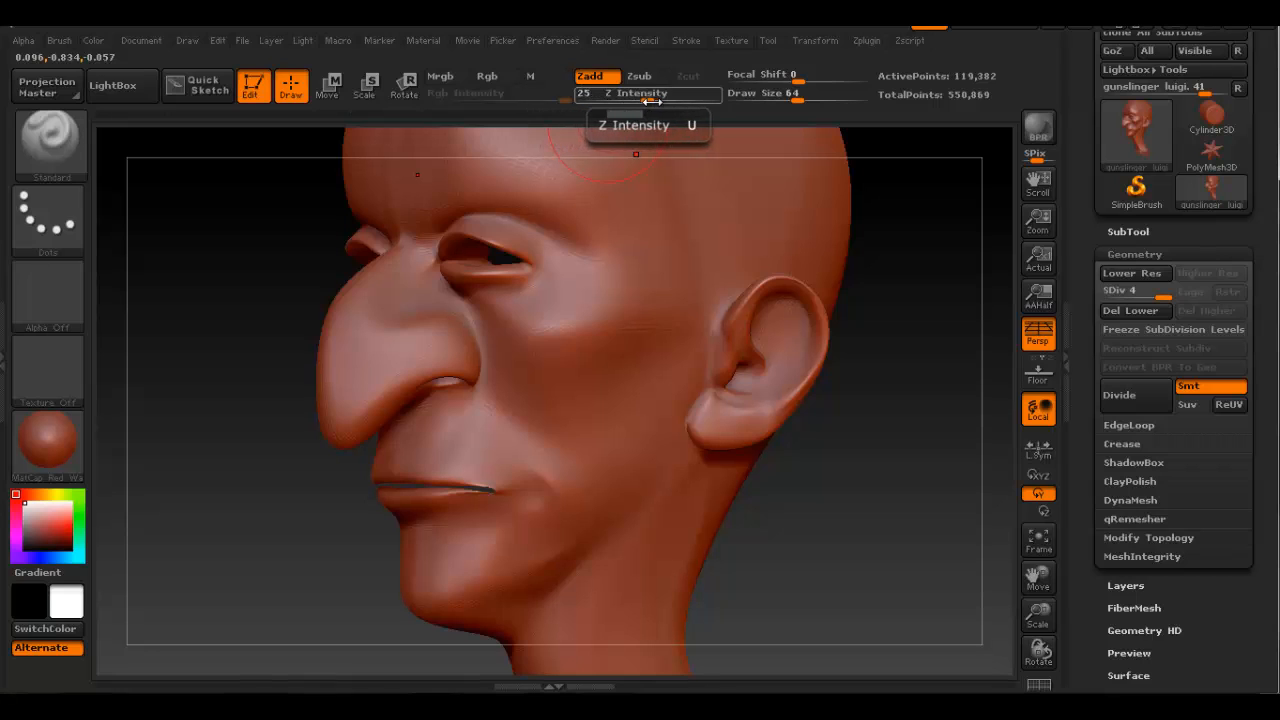
Set the Standard brush's Z Intensity to 8 and try deepening the hollow beneath the cheekbone, undoing the last stroke.
left_click_drag(648, 97, 633, 97)
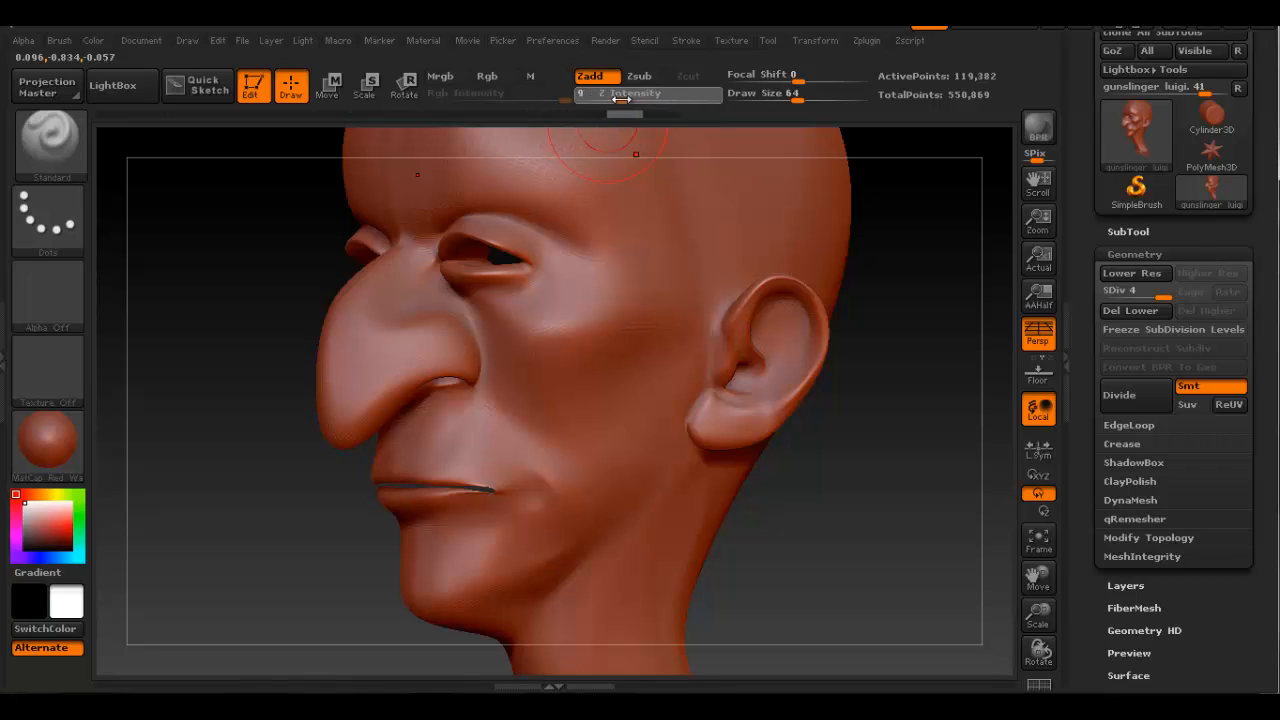
right_click_drag(644, 303, 615, 302)
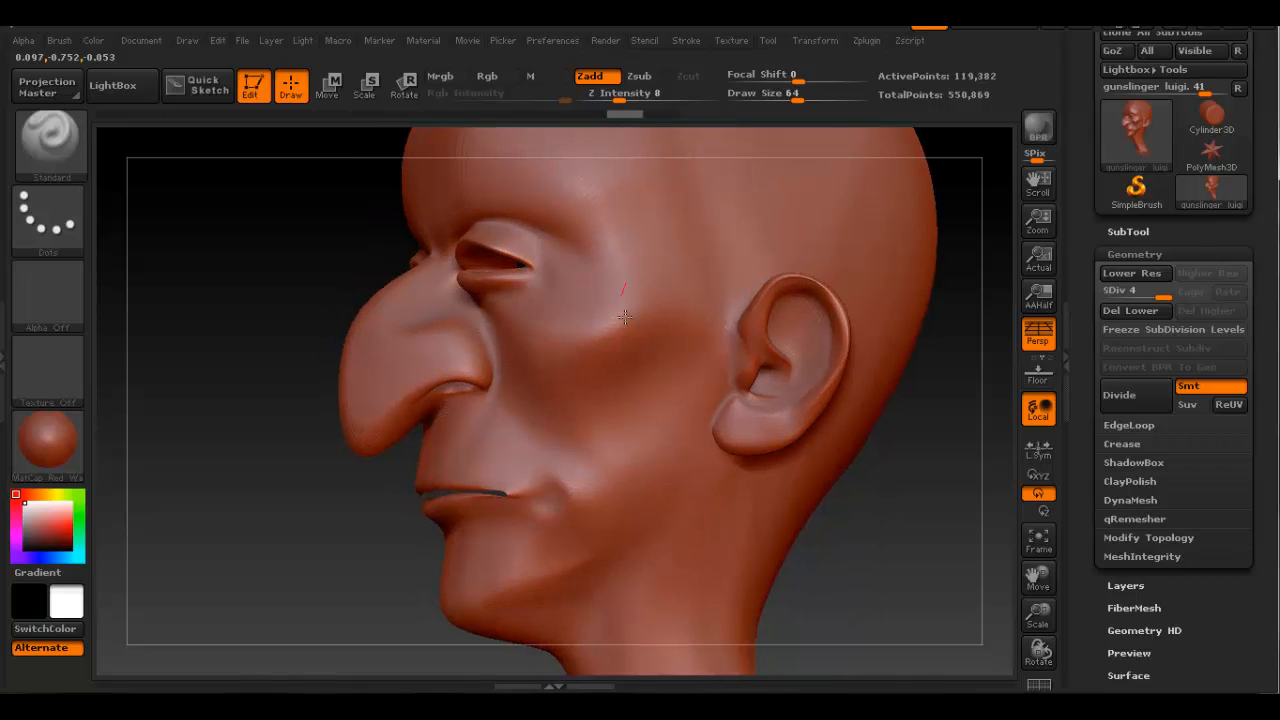
mouse_move(623, 371)
right_mouse_down()
mouse_move(714, 363)
mouse_move(745, 290)
mouse_move(693, 357)
mouse_move(587, 299)
right_mouse_up()
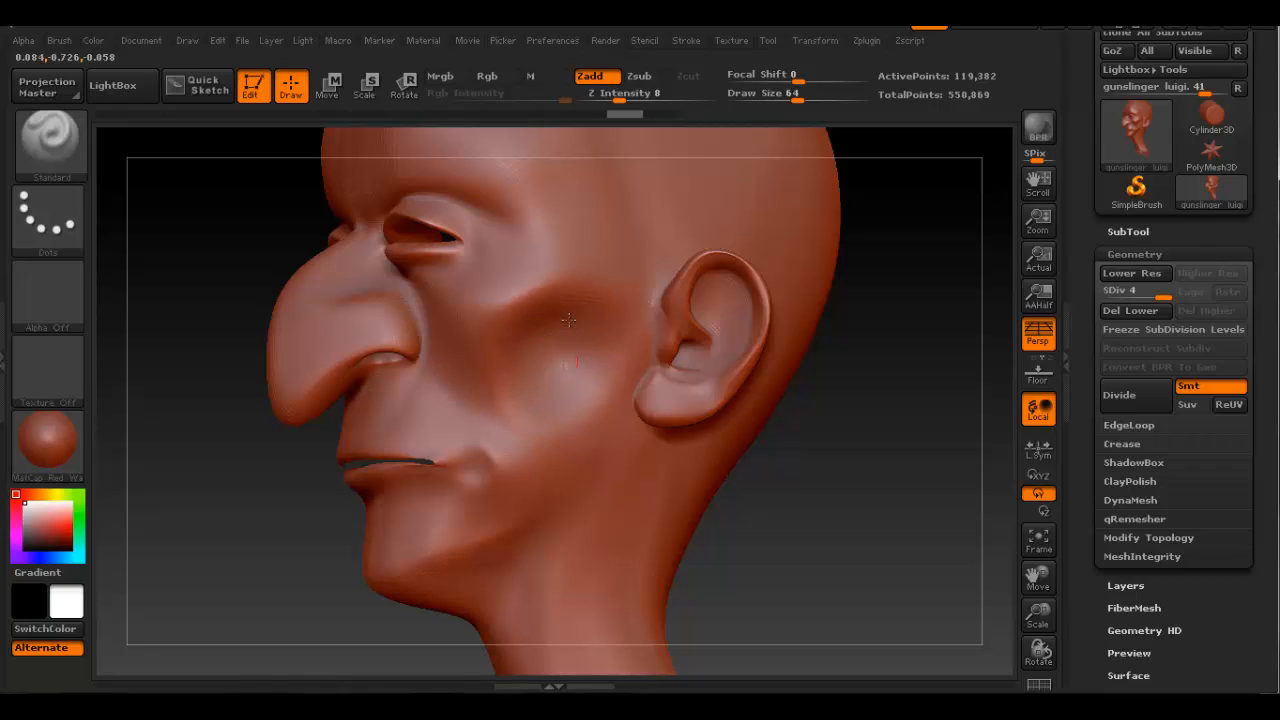
mouse_move(596, 460)
right_mouse_down()
mouse_move(674, 449)
mouse_move(651, 460)
mouse_move(585, 450)
mouse_move(617, 434)
right_mouse_up()
key("ctrl+z")
Refine the cheek, cheekbone and outer brow with light Standard brush strokes at Z Intensity 8.
right_click_drag(604, 305, 585, 248)
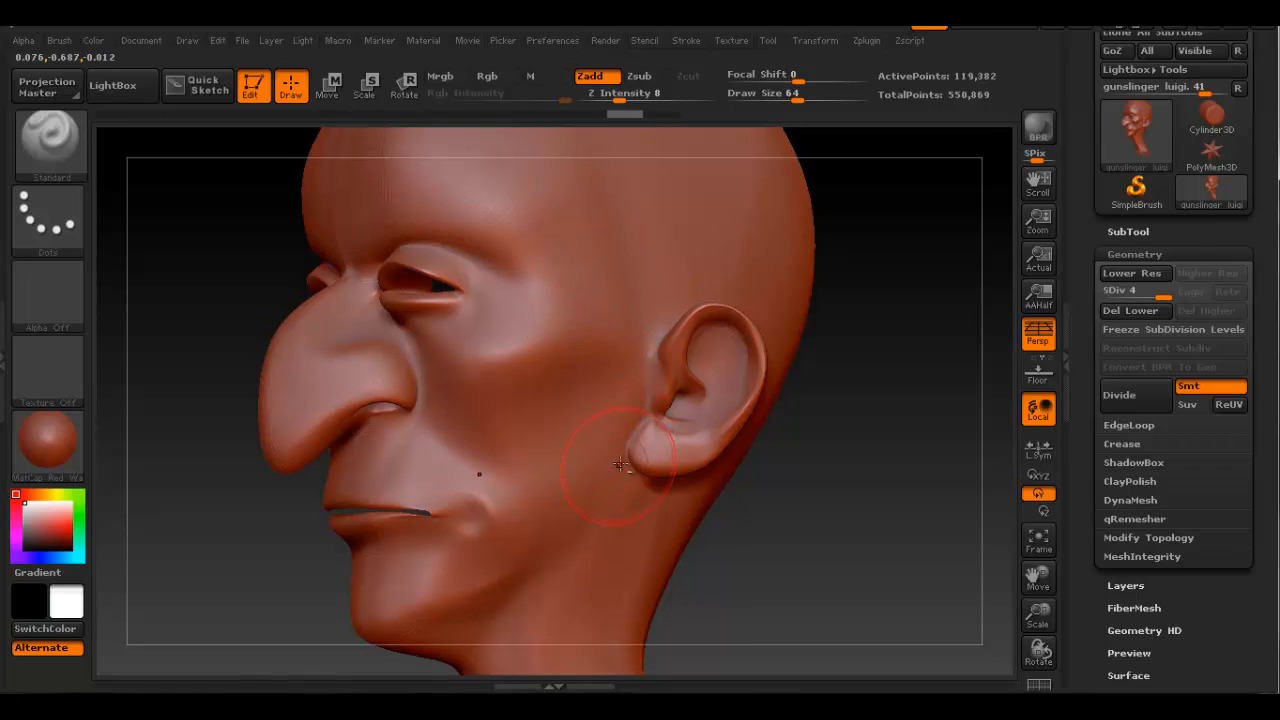
right_click_drag(620, 463, 590, 382)
right_click_drag(606, 208, 632, 355, "alt")
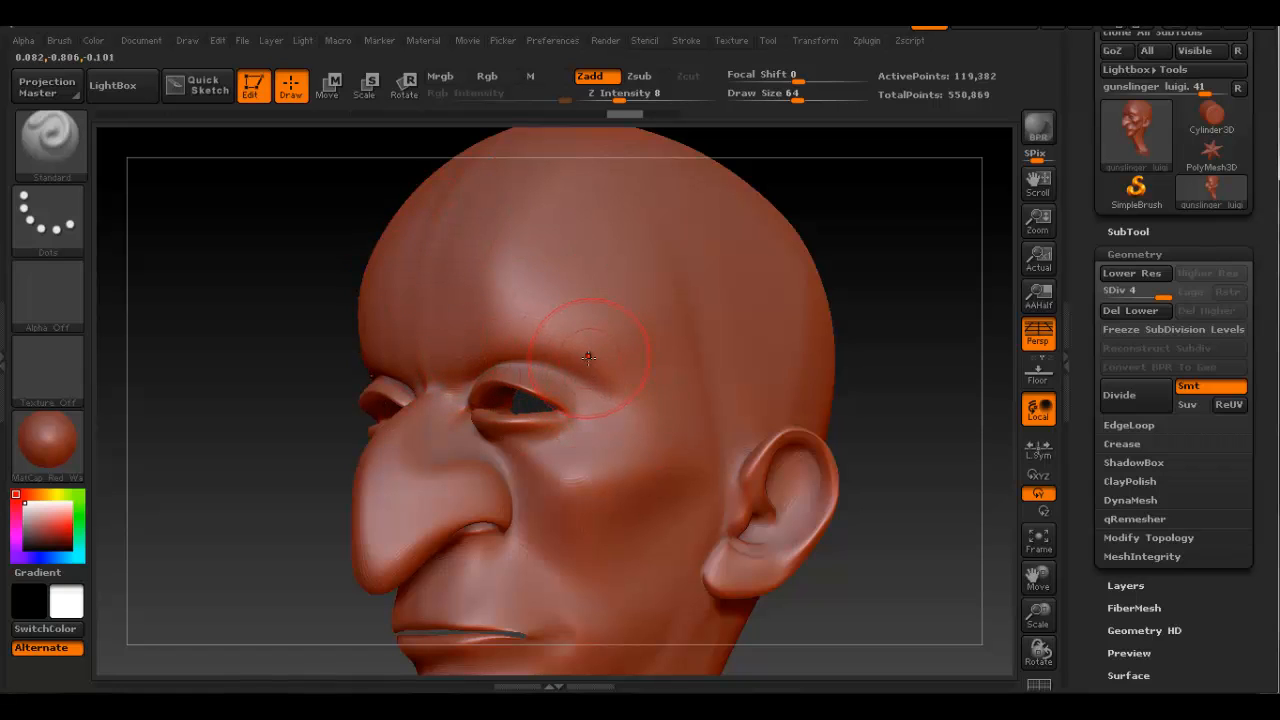
right_click_drag(664, 390, 617, 327)
mouse_move(607, 381)
right_mouse_down("alt")
mouse_move(647, 352)
mouse_move(613, 358)
right_mouse_up("alt")
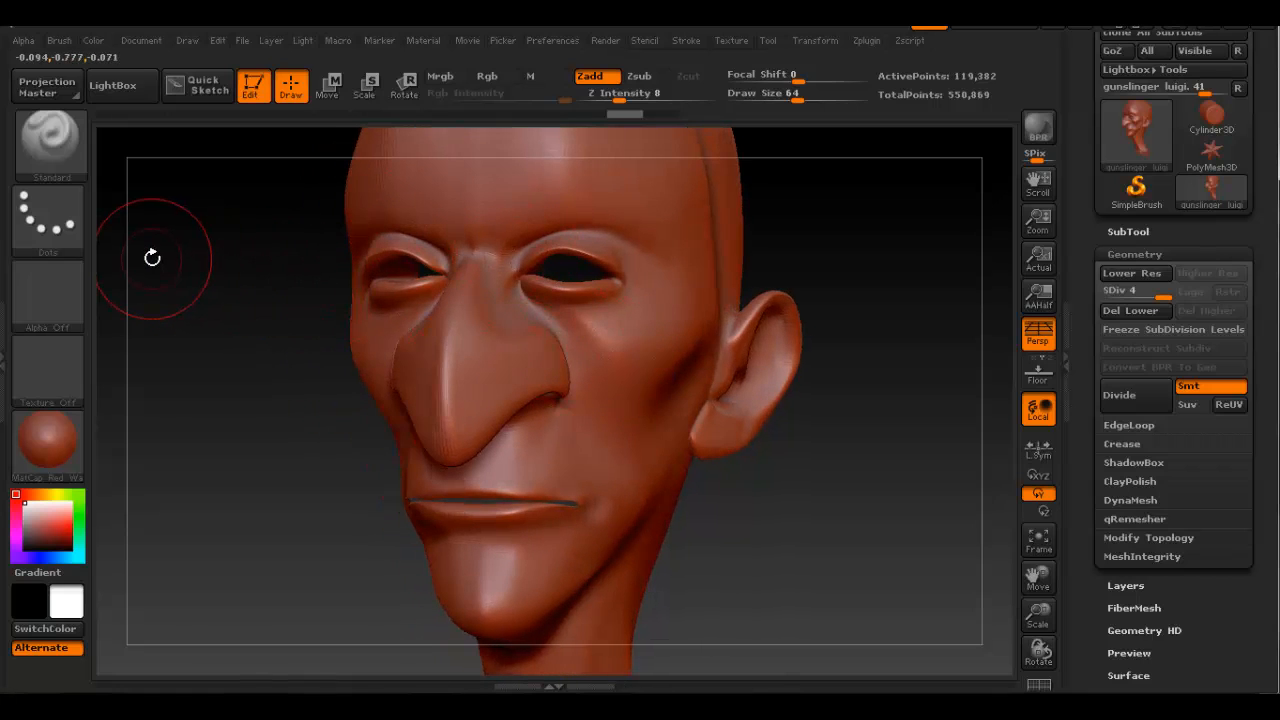
Switch to the Move brush and try pulling the cheek outward, then undo the pull.
left_click(66, 168)
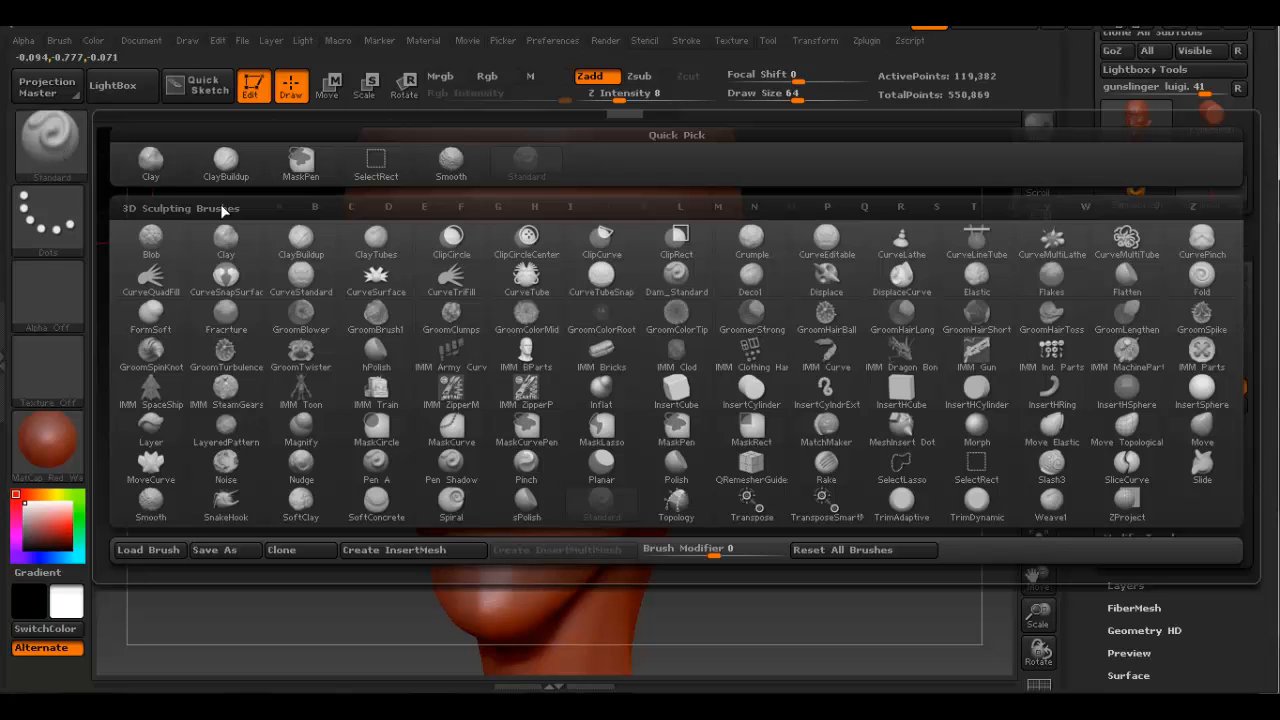
mouse_move(692, 270)
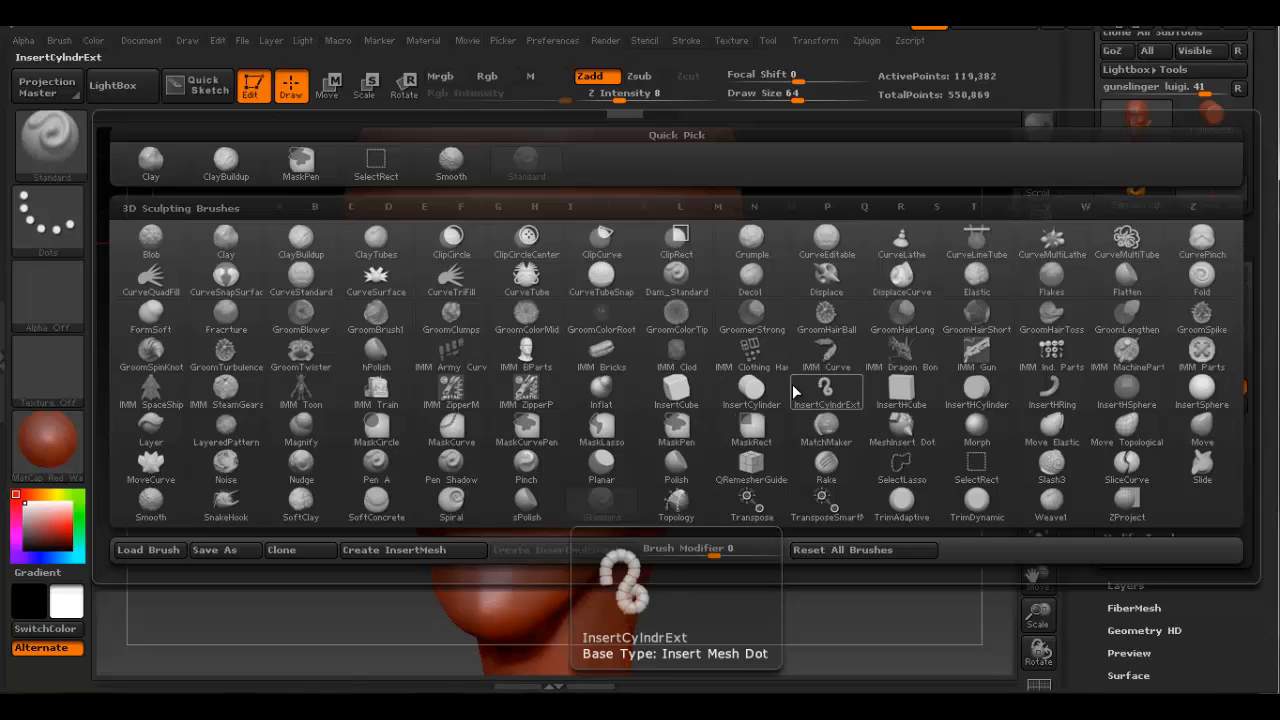
left_click(1212, 437)
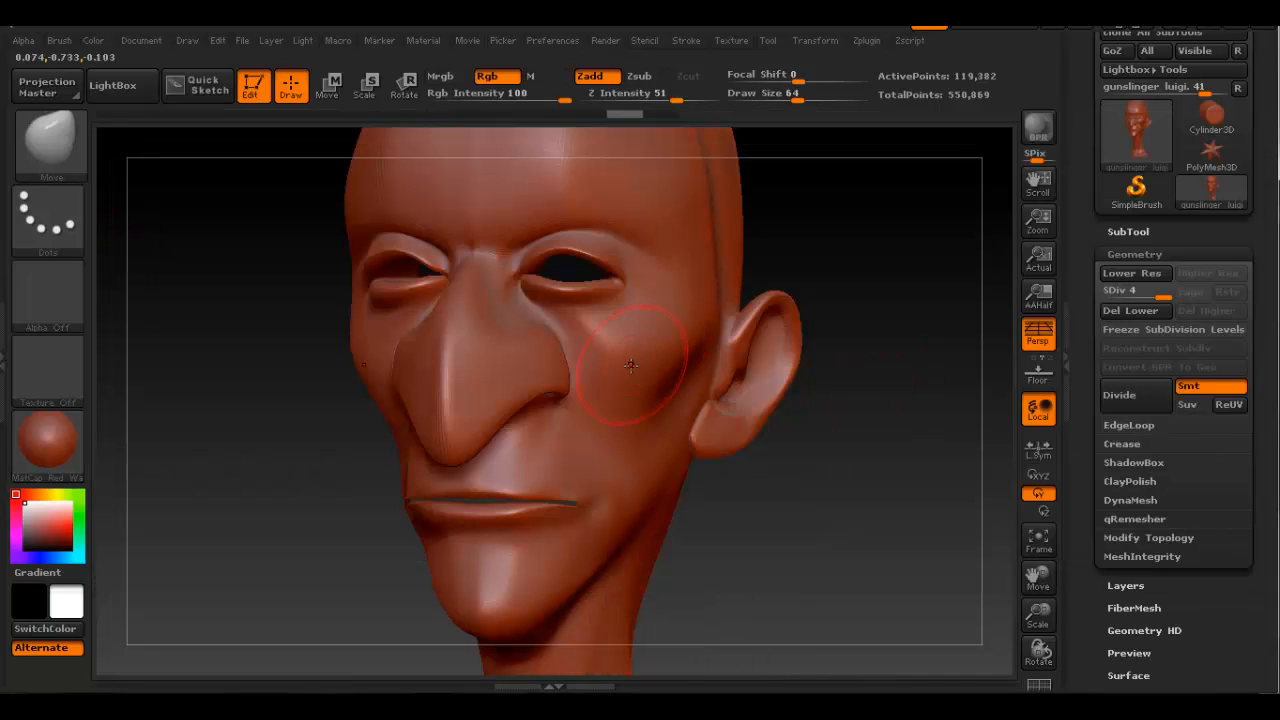
right_click_drag(675, 391, 651, 380)
mouse_move(651, 380)
left_mouse_down()
mouse_move(721, 368)
mouse_move(680, 368)
left_mouse_up()
key("ctrl+z")
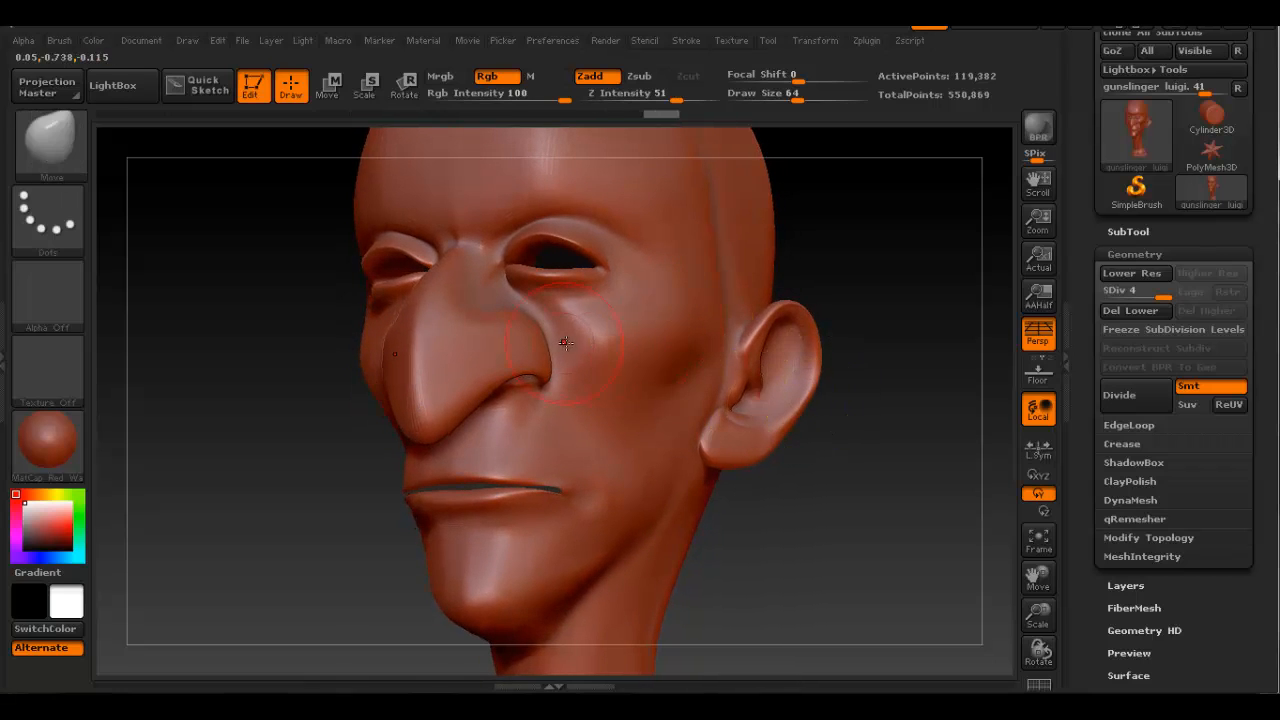
Set the Move brush's draw size to 72 and adjust the sides of the nose from the front.
mouse_move(566, 343)
right_mouse_down("shift")
mouse_move(592, 342)
mouse_move(520, 344)
right_mouse_up("shift")
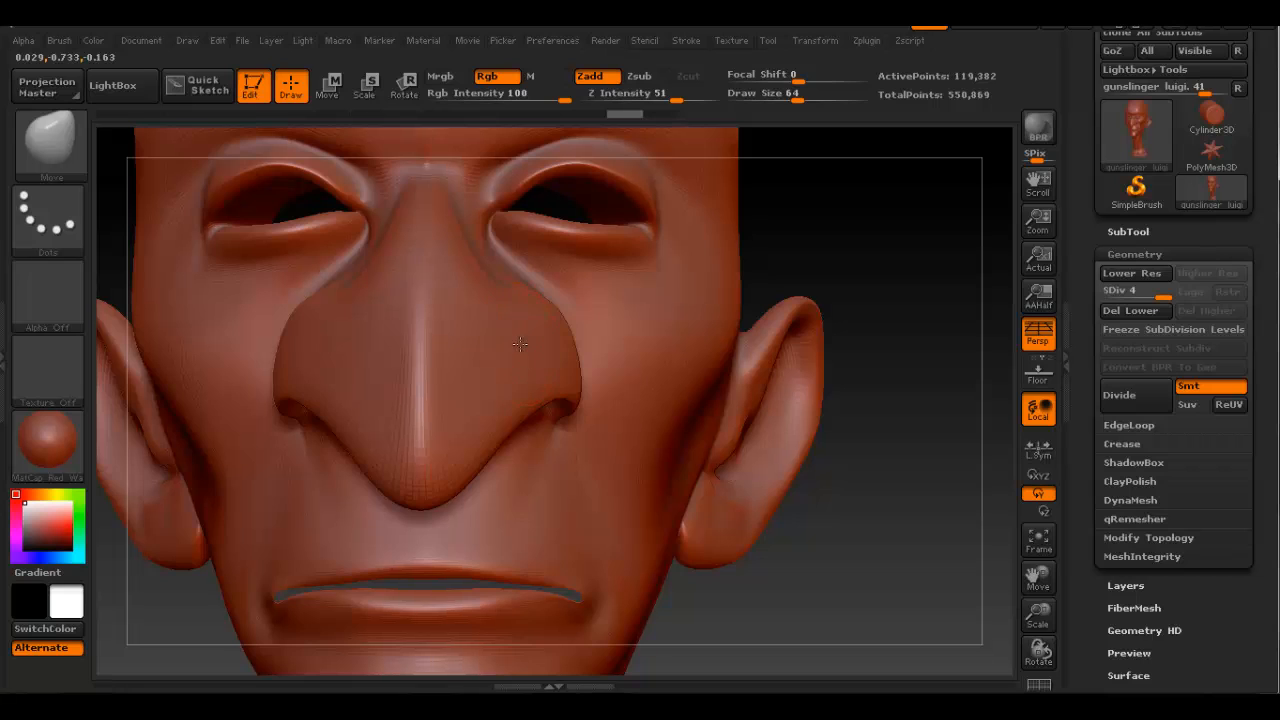
right_click(520, 344)
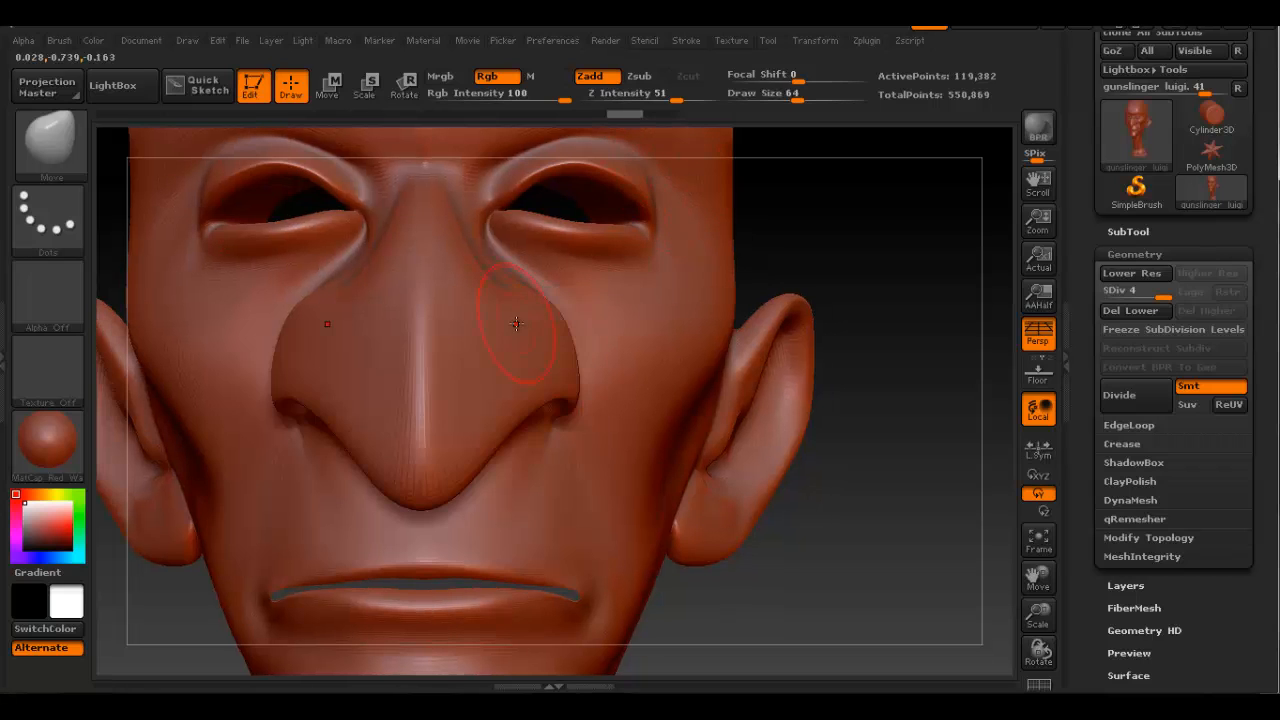
right_click(516, 323)
right_click(500, 330)
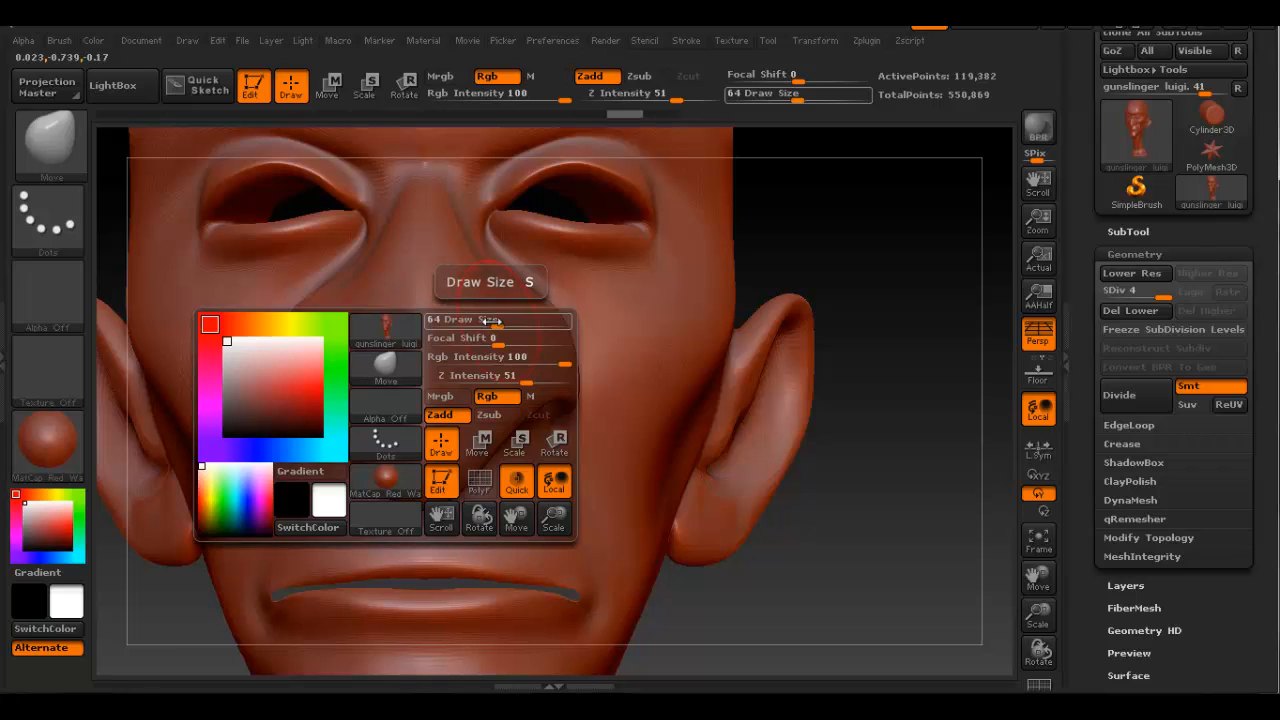
mouse_move(500, 320)
left_mouse_down()
mouse_move(555, 322)
mouse_move(507, 323)
left_mouse_up()
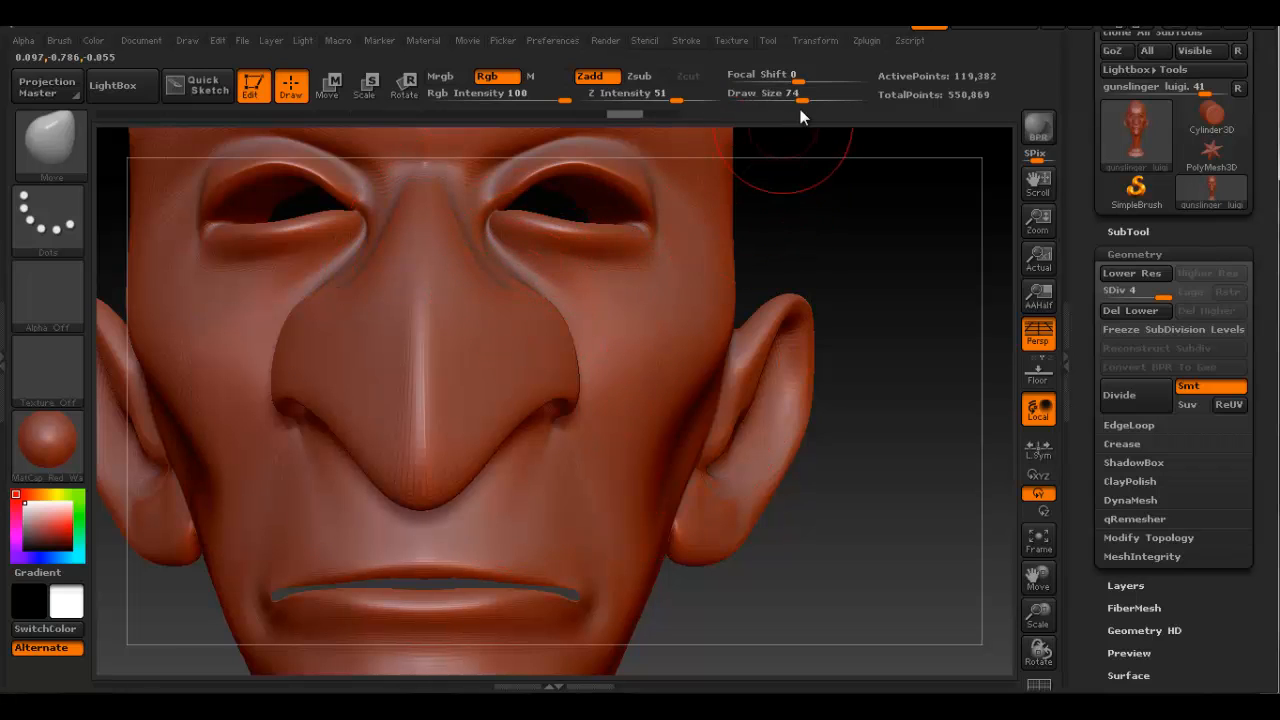
left_click_drag(801, 102, 806, 102)
key("space")
left_click_drag(556, 266, 553, 267)
right_click_drag(556, 345, 520, 338)
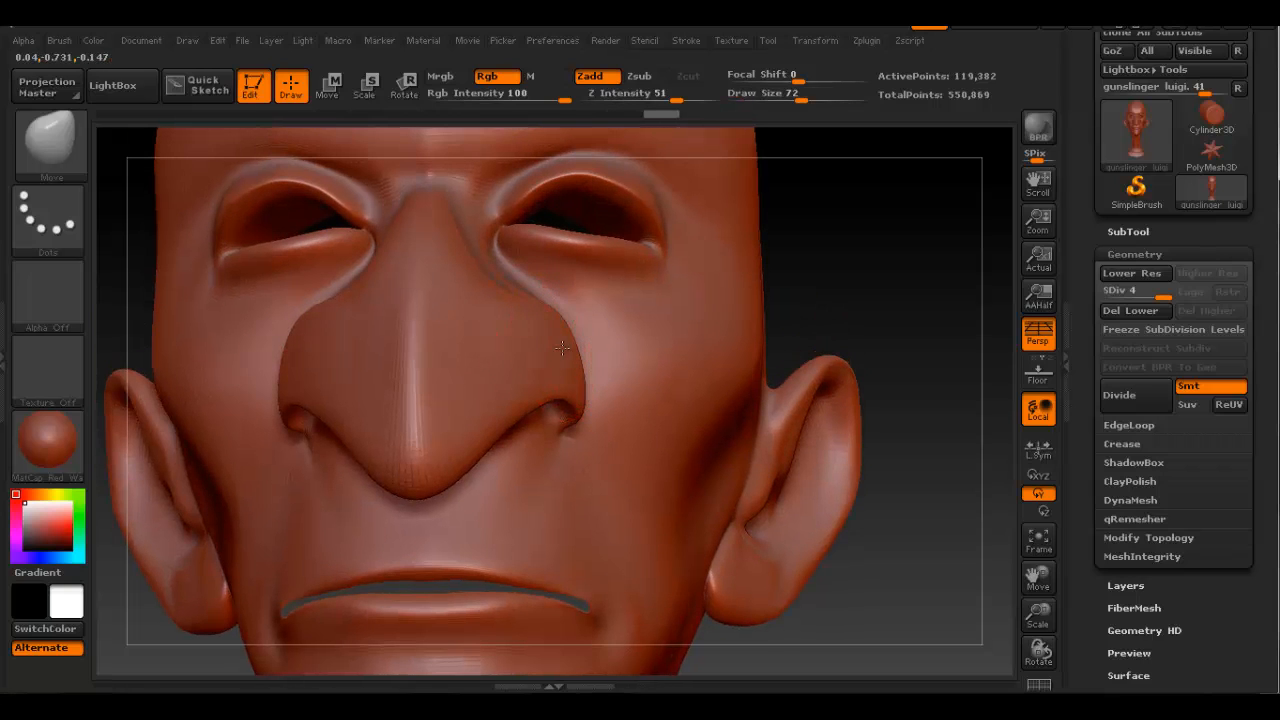
Enlarge the Move brush's draw size to 125 and shape the nose tip and nostrils from below.
mouse_move(562, 347)
right_mouse_down()
mouse_move(500, 330)
mouse_move(576, 244)
mouse_move(552, 286)
right_mouse_up()
key("space")
left_click_drag(545, 289, 555, 290)
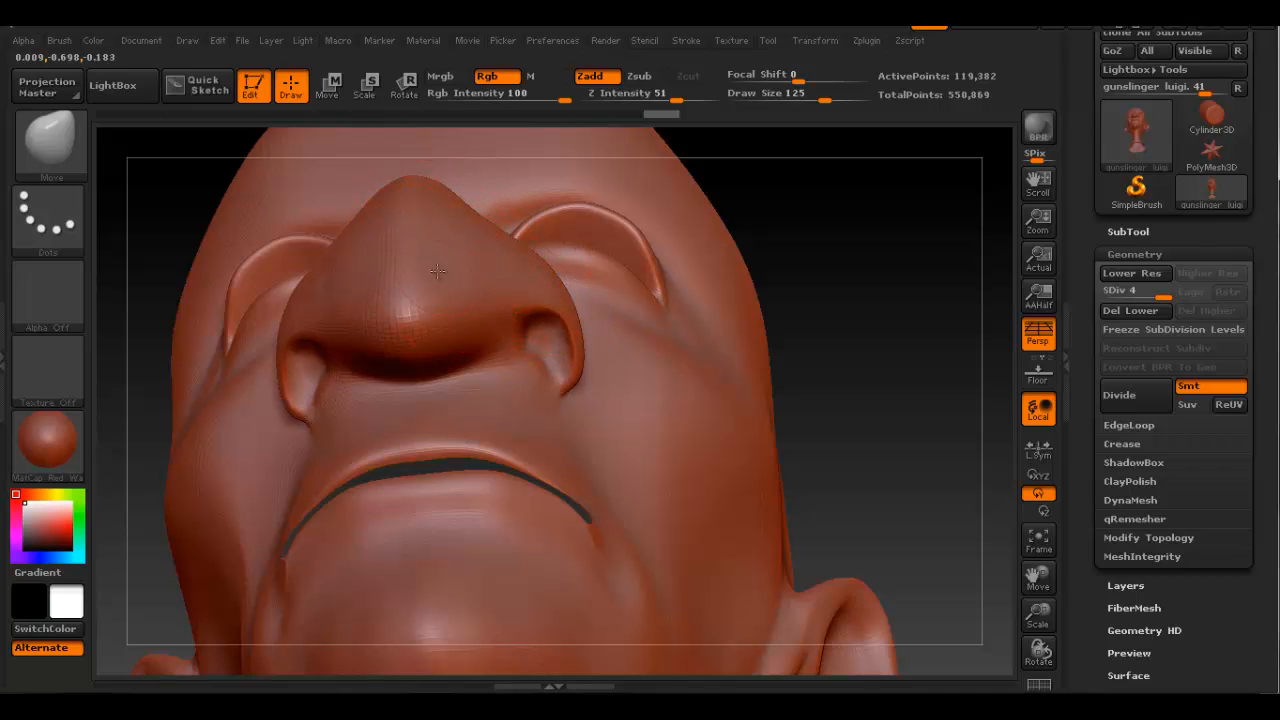
right_click_drag(592, 264, 509, 319)
Reduce the Move brush's draw size to 80 and refine the nostril wing from the side and three-quarter views.
key("space")
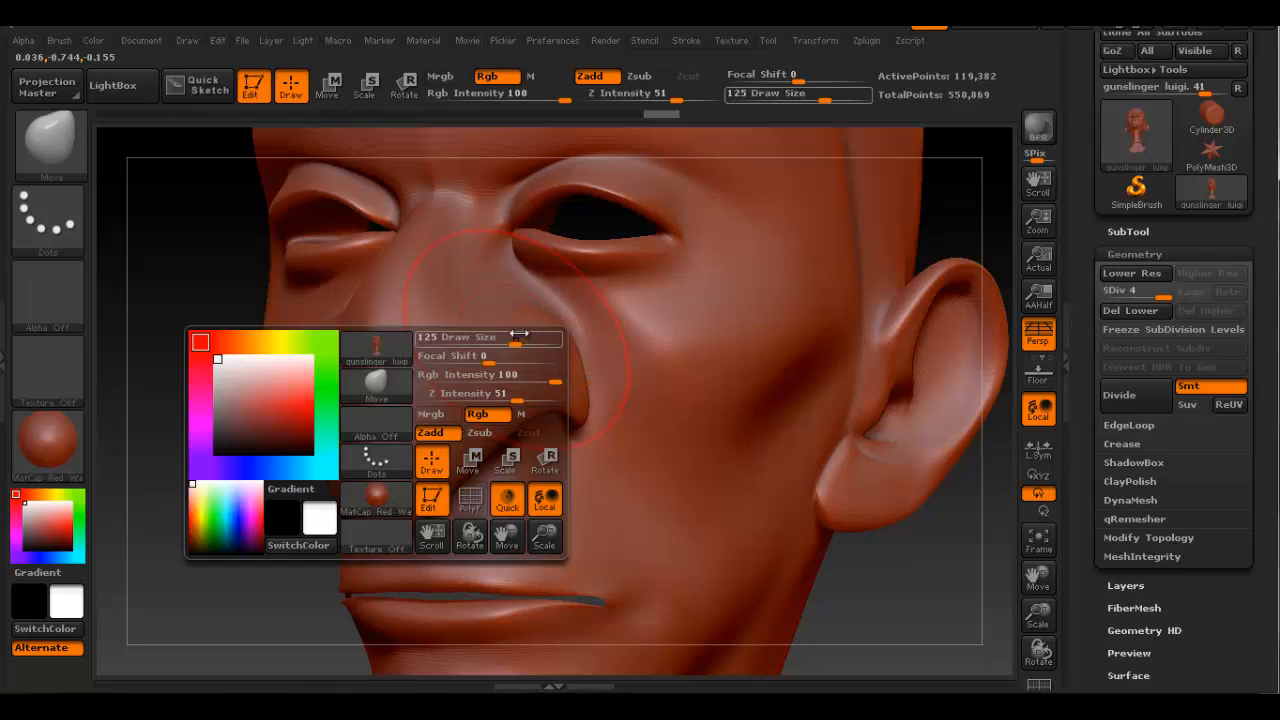
left_click_drag(520, 336, 503, 336)
right_click_drag(503, 336, 494, 351)
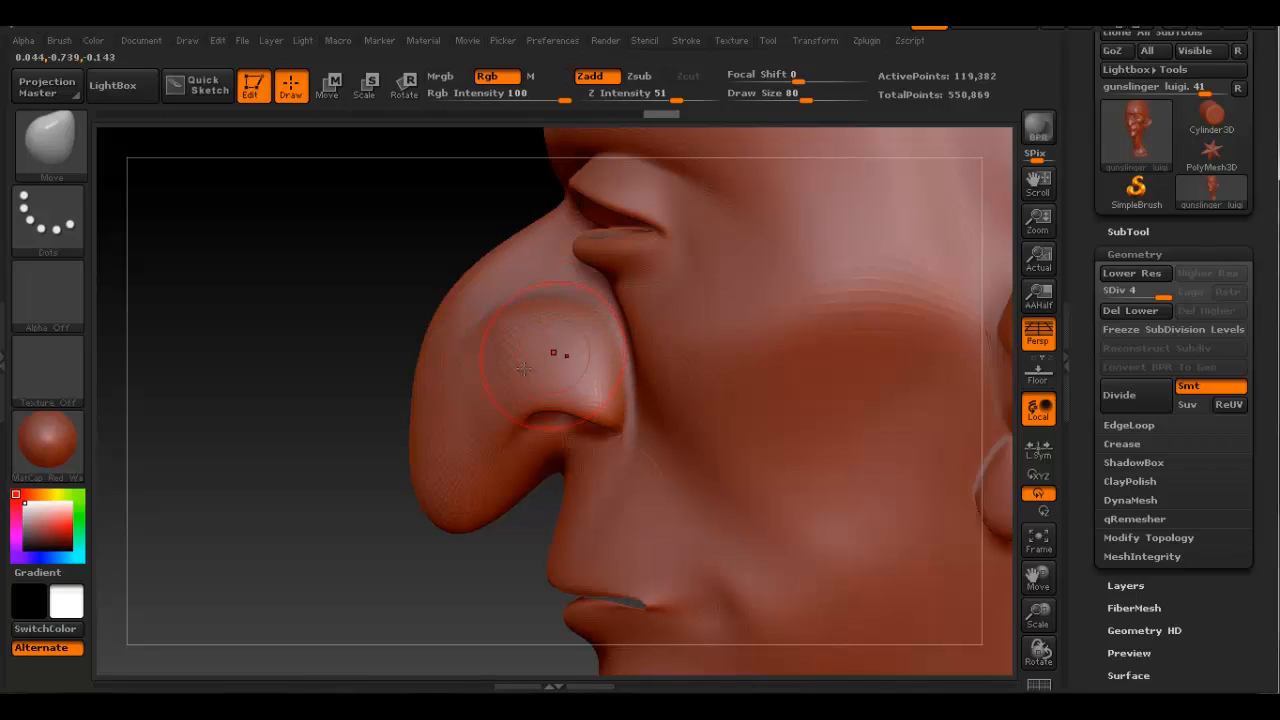
right_click_drag(483, 383, 607, 356)
left_click_drag(509, 329, 518, 337)
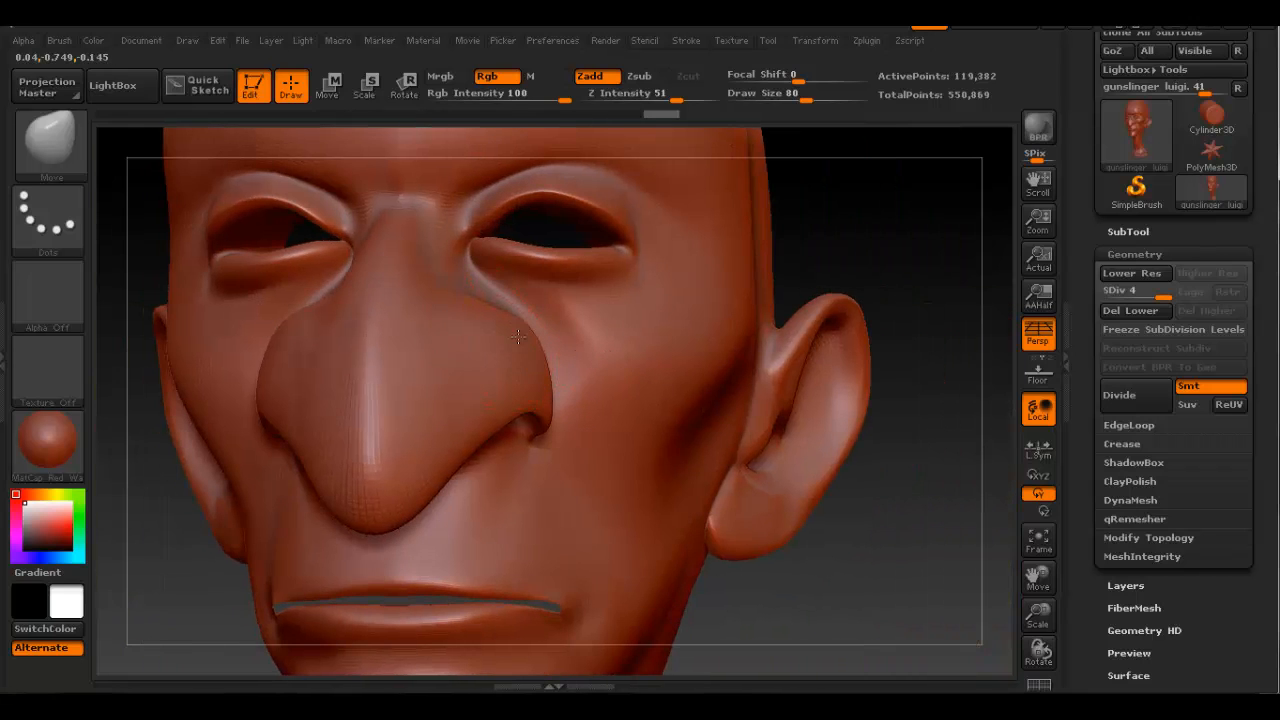
Smooth the upper neck and the chin area below the mouth with the Smooth brush.
right_click_drag(688, 415, 641, 319, "ctrl")
right_click_drag(656, 439, 650, 384, "alt")
right_click_drag(658, 470, 650, 386, "alt")
right_click_drag(594, 426, 598, 480, "ctrl")
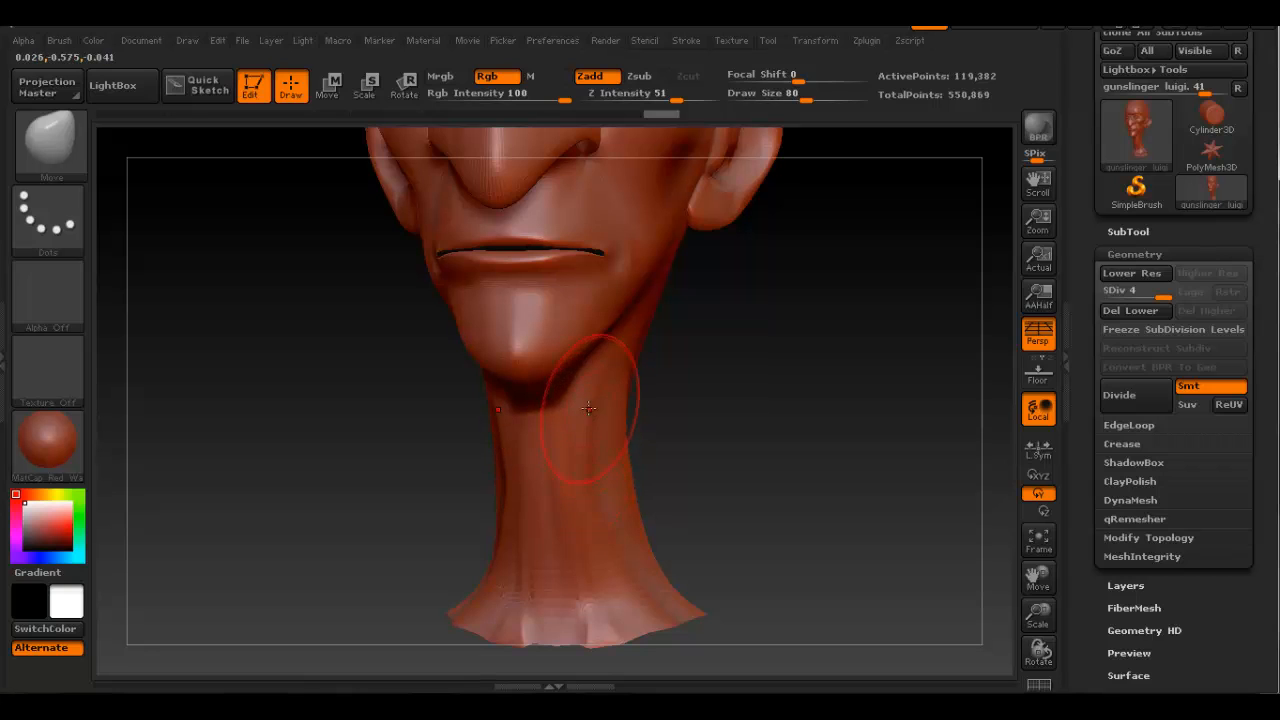
key("shift")
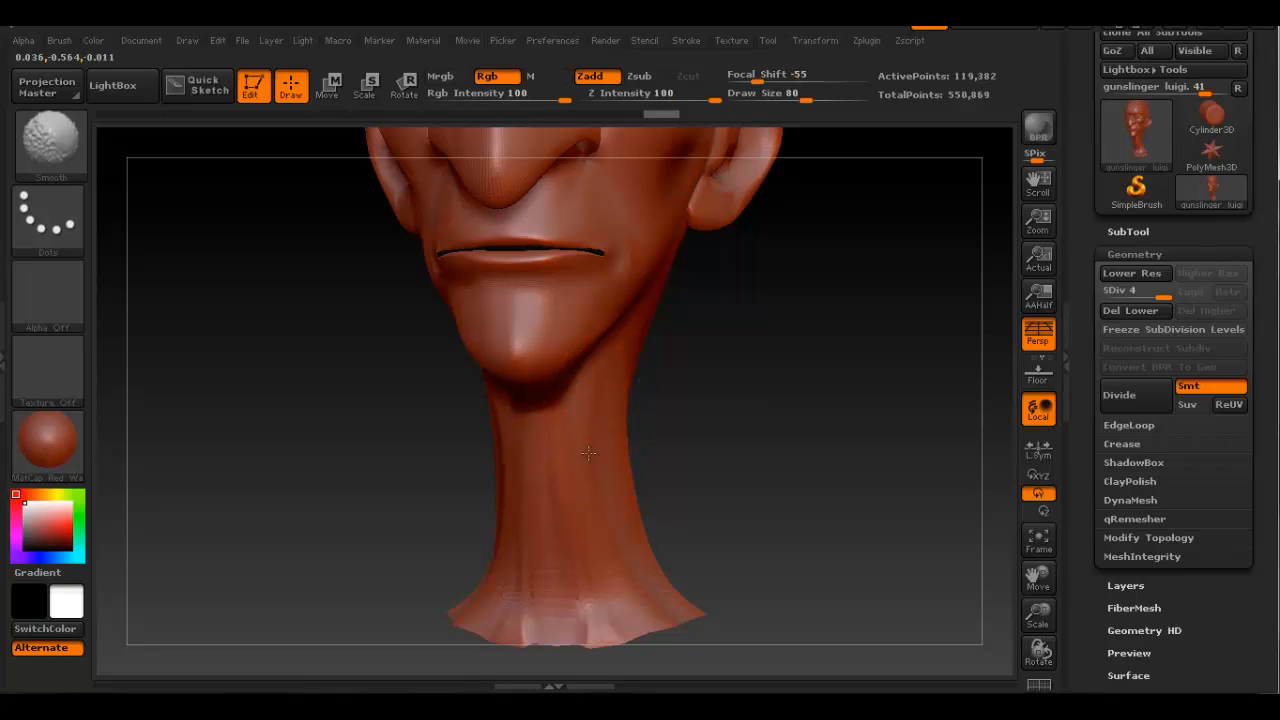
mouse_move(614, 318)
right_mouse_down("alt")
mouse_move(610, 462)
mouse_move(572, 444)
mouse_move(568, 498)
right_mouse_up("alt")
left_click_drag(532, 456, 494, 438, "shift")
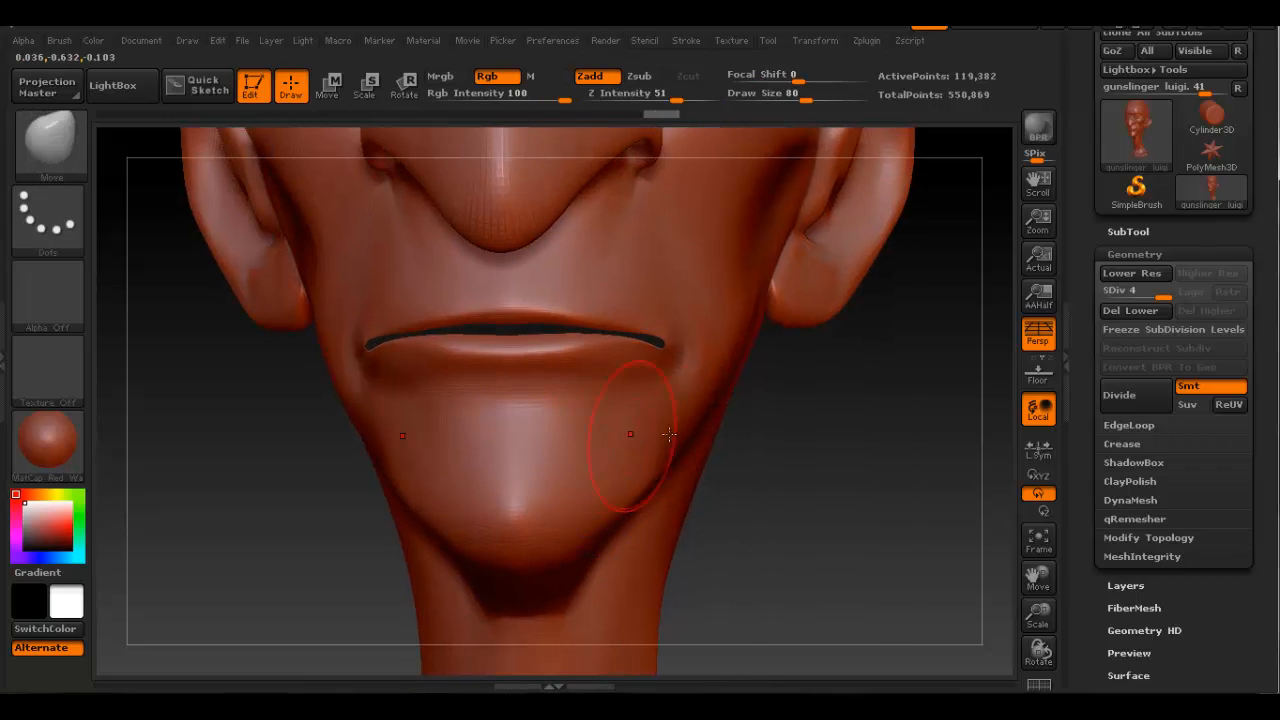
Smooth the jaw beside the chin with the Smooth brush from a three-quarter view.
right_click_drag(669, 434, 560, 490)
key("shift")
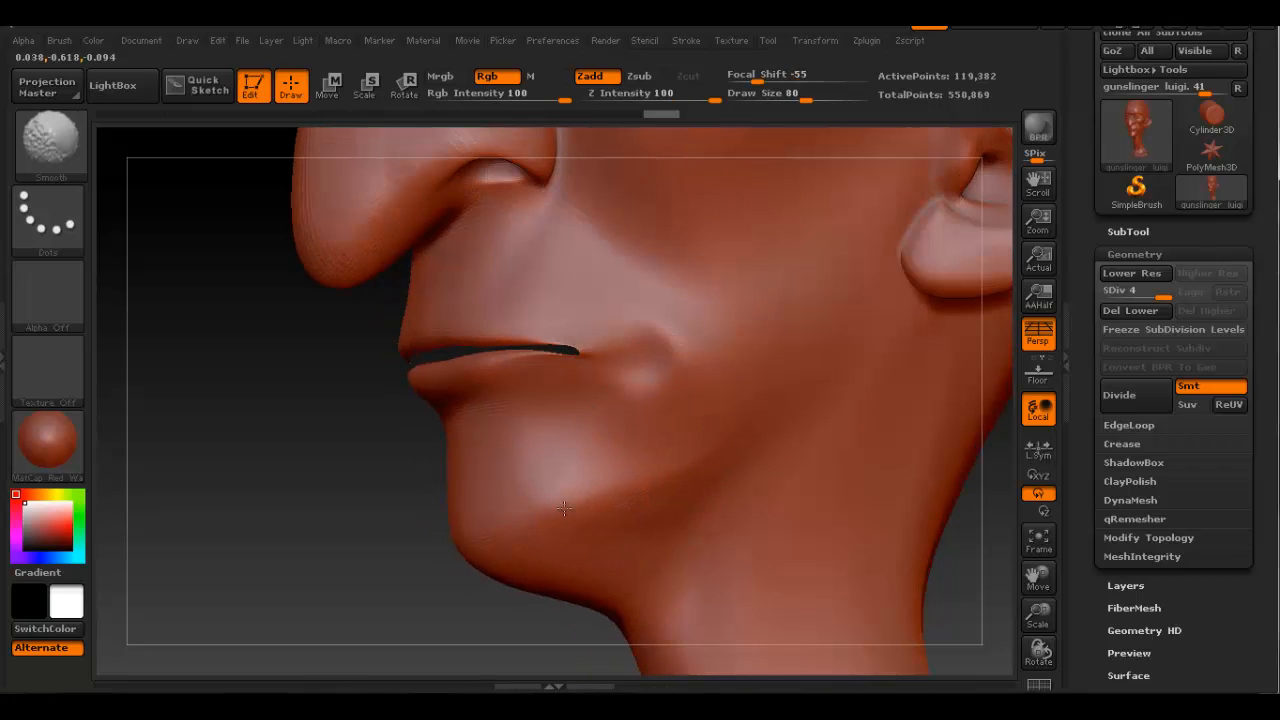
mouse_move(640, 325)
right_mouse_down("alt")
mouse_move(589, 424)
mouse_move(592, 500)
right_mouse_up("alt")
right_click_drag(592, 500, 646, 310, "ctrl")
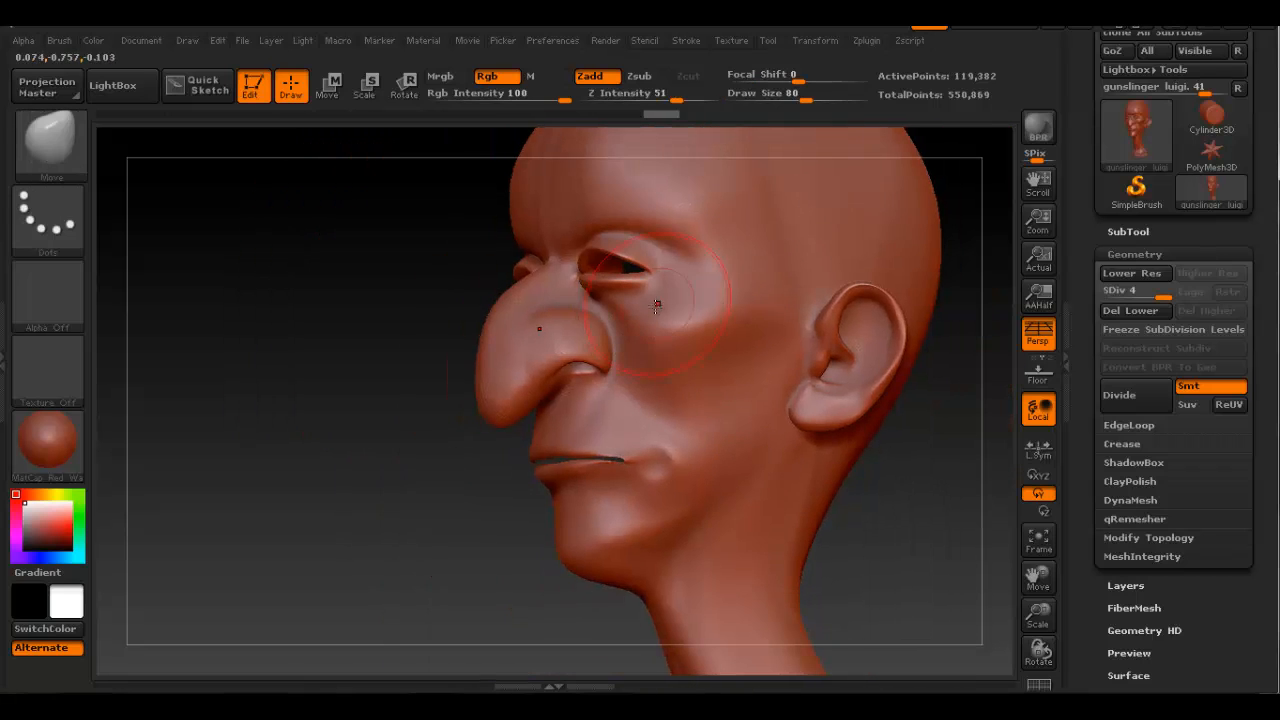
right_click_drag(481, 300, 546, 337)
Try building up the brow ridge above the eyes with the ClayBuildup brush at Z Intensity 20.
left_click(72, 163)
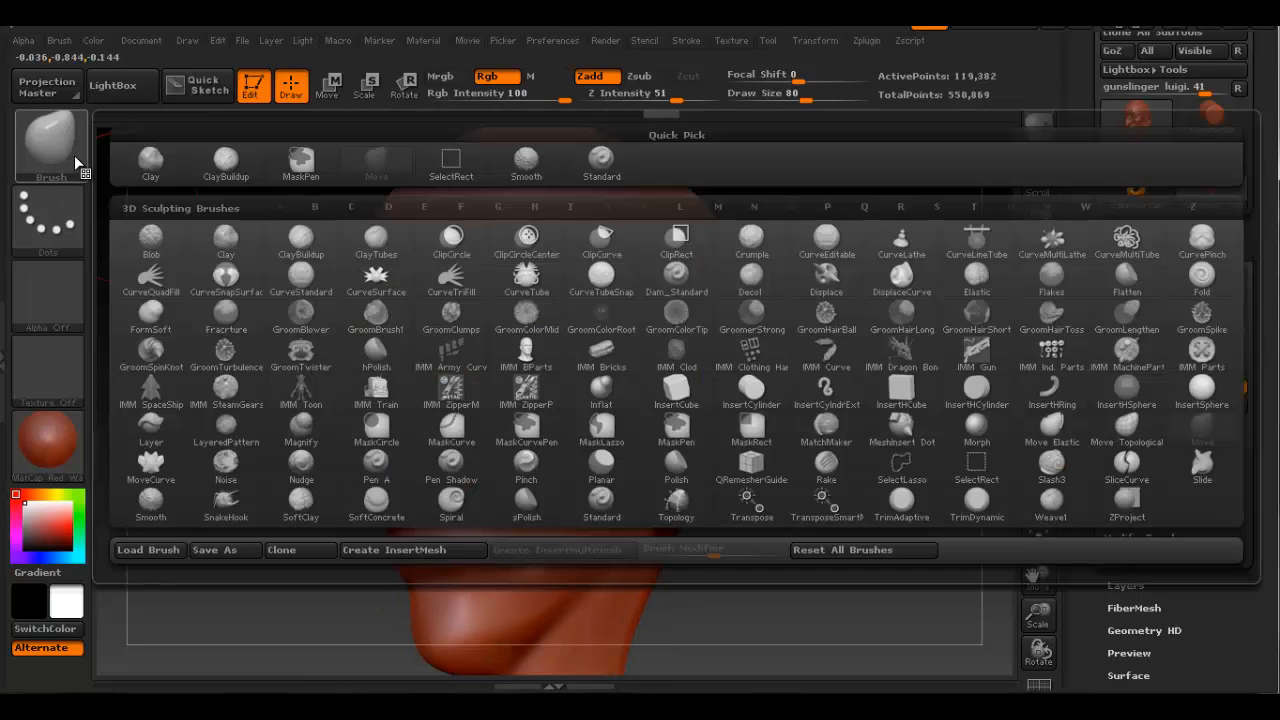
left_click(226, 165)
mouse_move(406, 314)
right_mouse_down("ctrl")
mouse_move(503, 352)
mouse_move(620, 350)
right_mouse_up("ctrl")
mouse_move(457, 343)
left_mouse_down()
mouse_move(630, 320)
mouse_move(660, 332)
left_mouse_up()
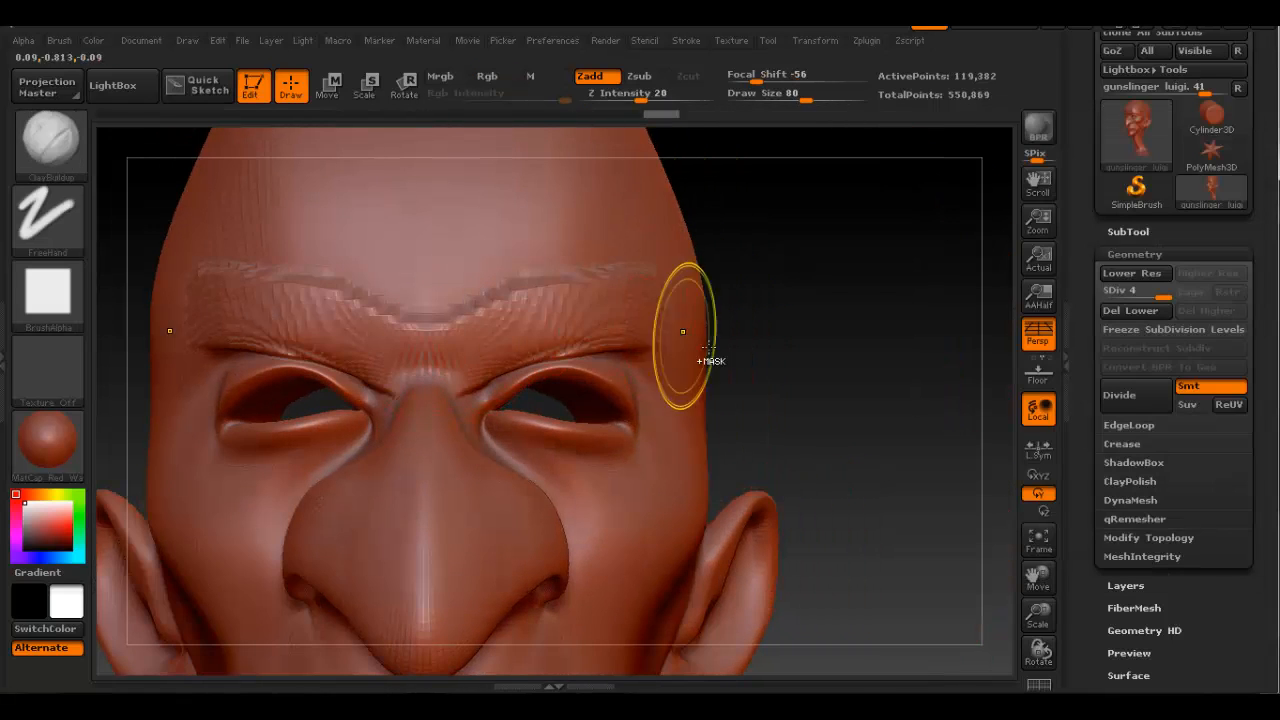
key("ctrl+z")
Reduce ClayBuildup's Z Intensity to 8 and try softer strokes across the brow and over the eyes.
key("space")
left_click_drag(548, 376, 527, 377)
mouse_move(477, 337)
left_mouse_down()
mouse_move(620, 312)
mouse_move(656, 322)
left_mouse_up()
left_click_drag(439, 352, 645, 330)
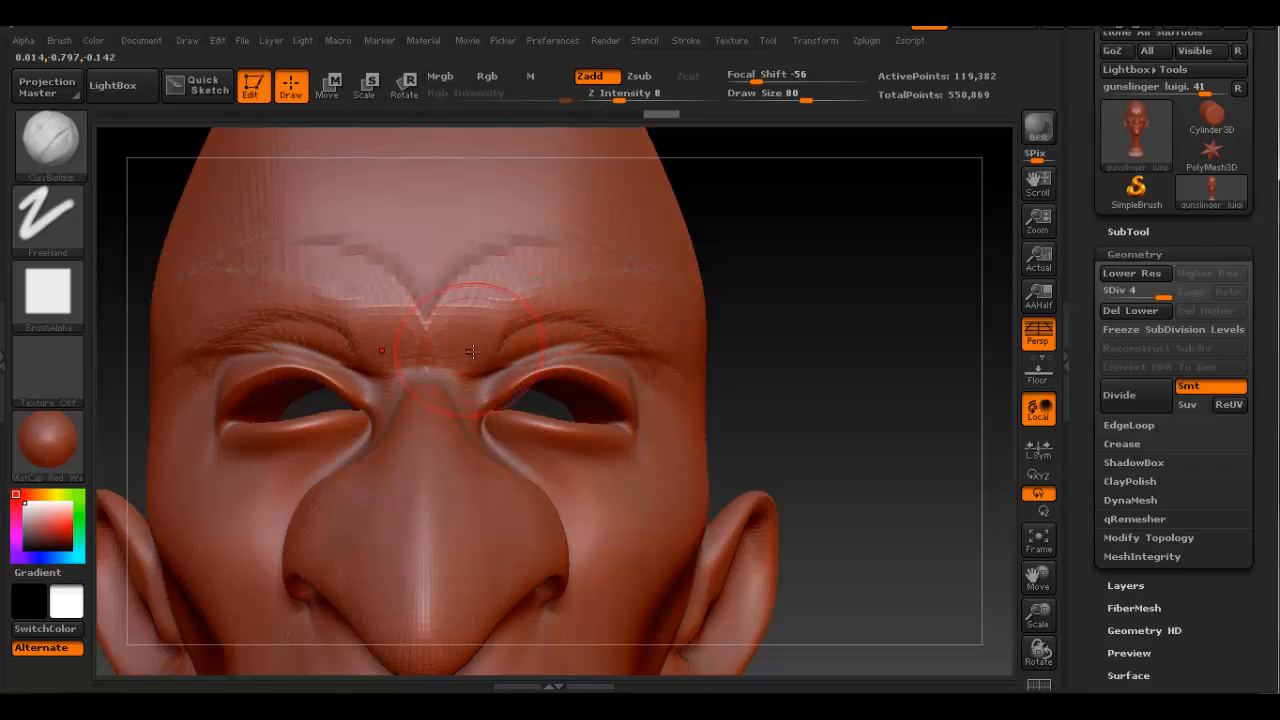
left_click_drag(468, 348, 707, 383)
right_click_drag(787, 406, 660, 420)
mouse_move(757, 420)
right_mouse_down("ctrl")
mouse_move(680, 380)
mouse_move(765, 380)
mouse_move(714, 398)
mouse_move(610, 355)
mouse_move(571, 370)
right_mouse_up("ctrl")
key("ctrl+z")
key("ctrl+z")
key("ctrl+z")
Switch to the Dam_Standard brush and try carving a crease beside the nostril at draw size 80.
left_click(50, 160)
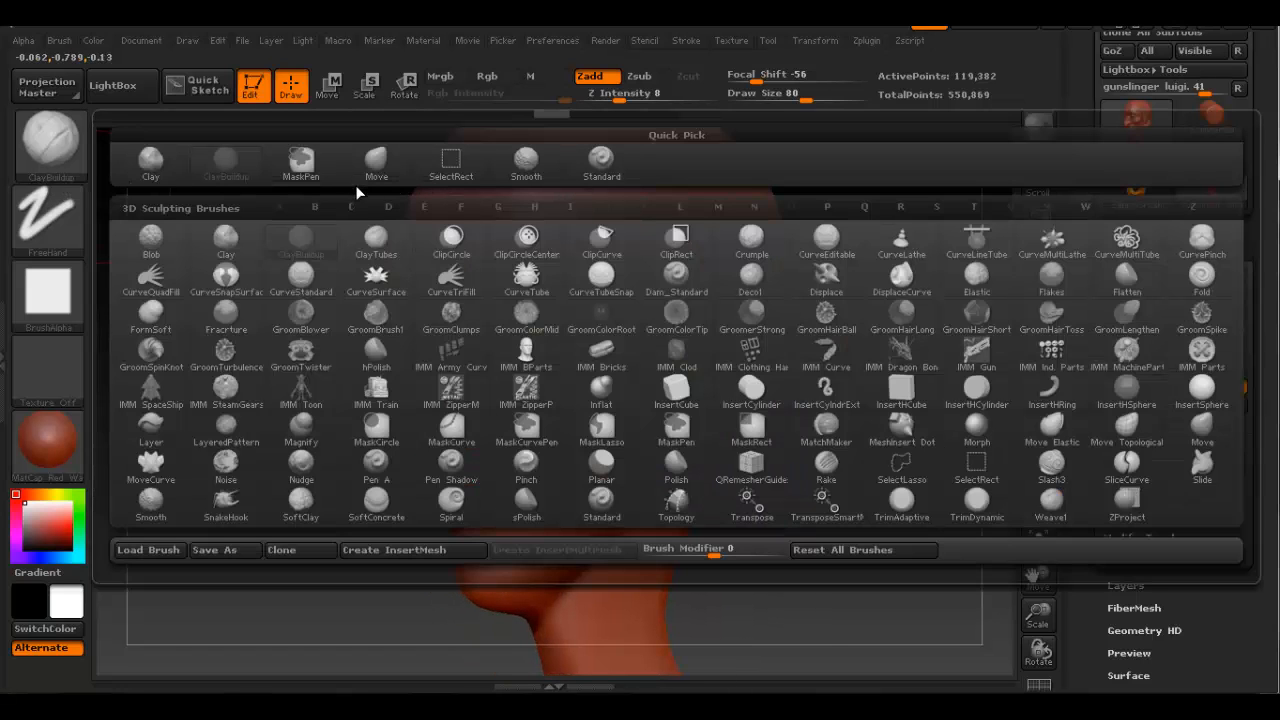
mouse_move(812, 253)
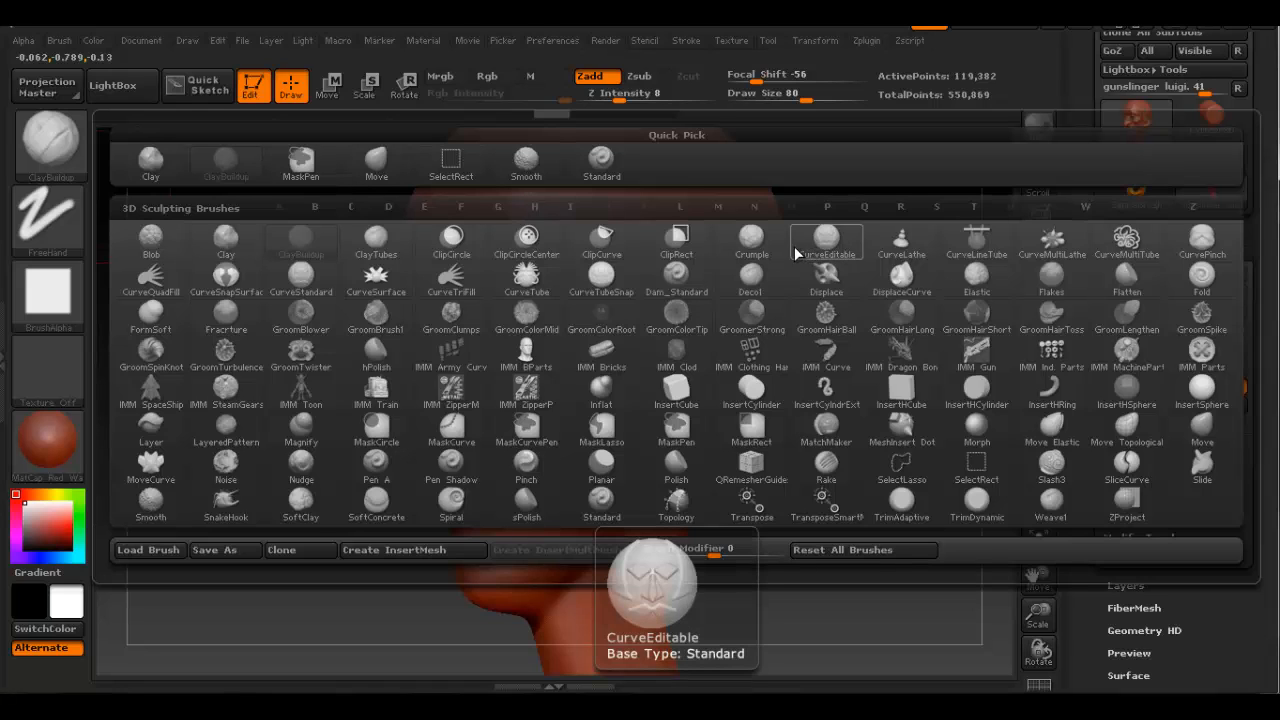
left_click(676, 277)
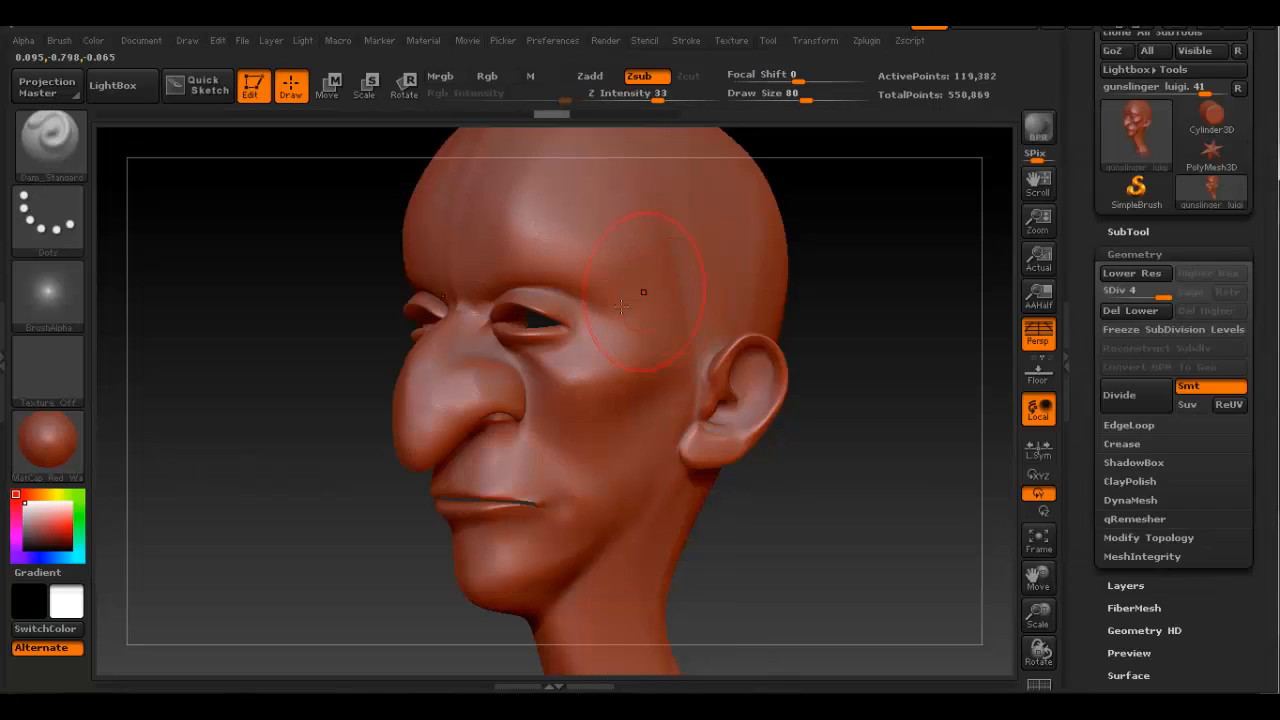
right_click_drag(623, 382, 612, 425, "ctrl")
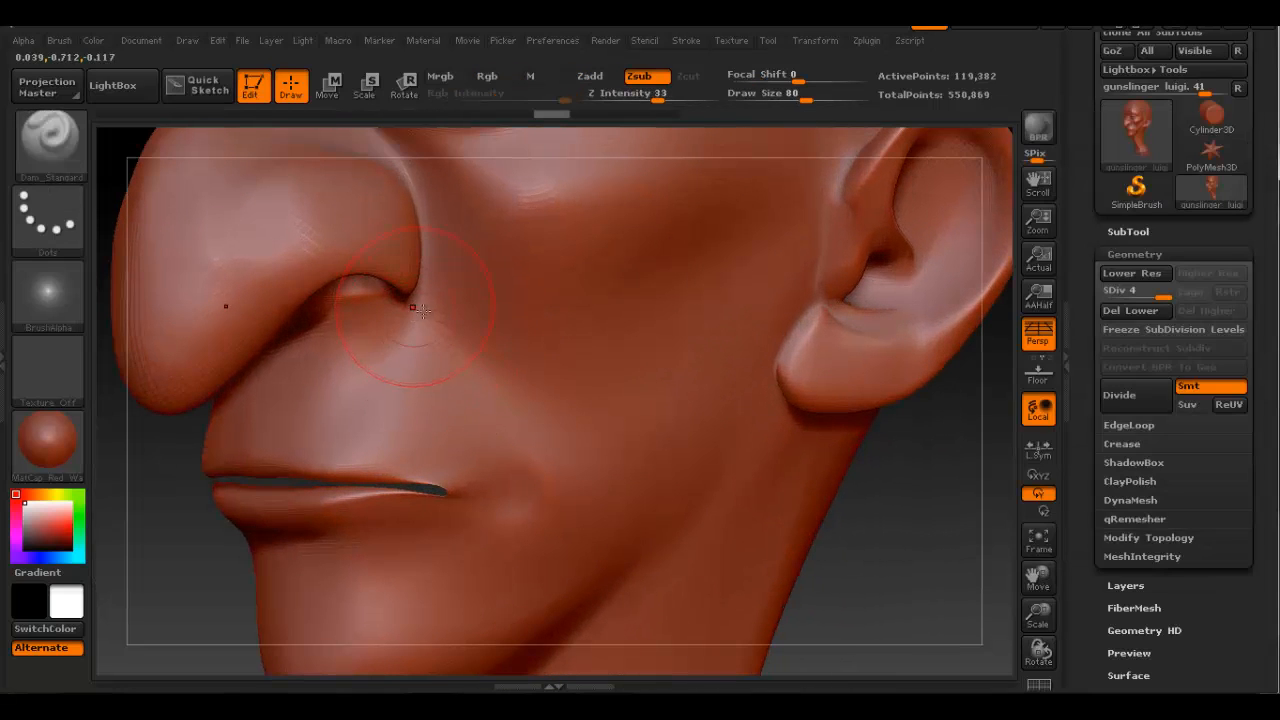
mouse_move(417, 303)
left_mouse_down()
mouse_move(482, 376)
mouse_move(439, 343)
left_mouse_up()
key("ctrl+z")
Reduce Dam_Standard's draw size to 15 and try carving several smile-line creases from the nostril down the cheek.
key("space")
left_click_drag(414, 299, 515, 410)
left_click_drag(403, 305, 498, 436)
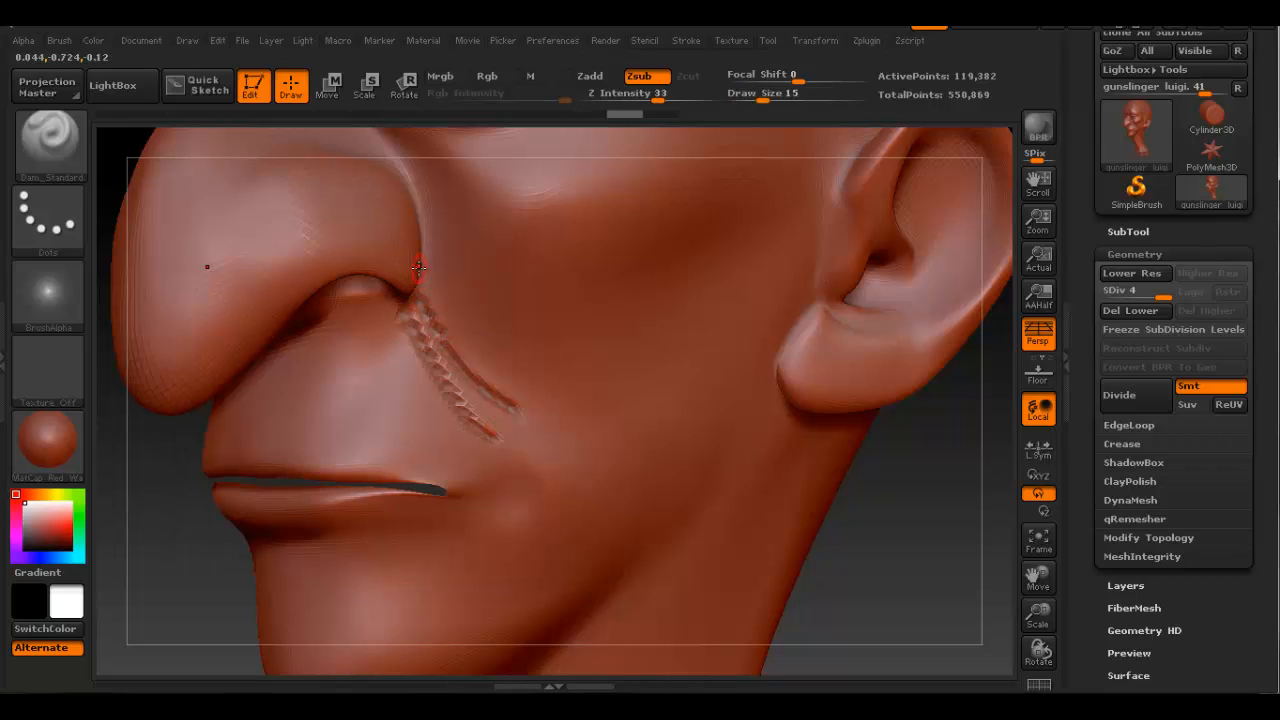
left_click_drag(418, 266, 596, 420)
key("shift")
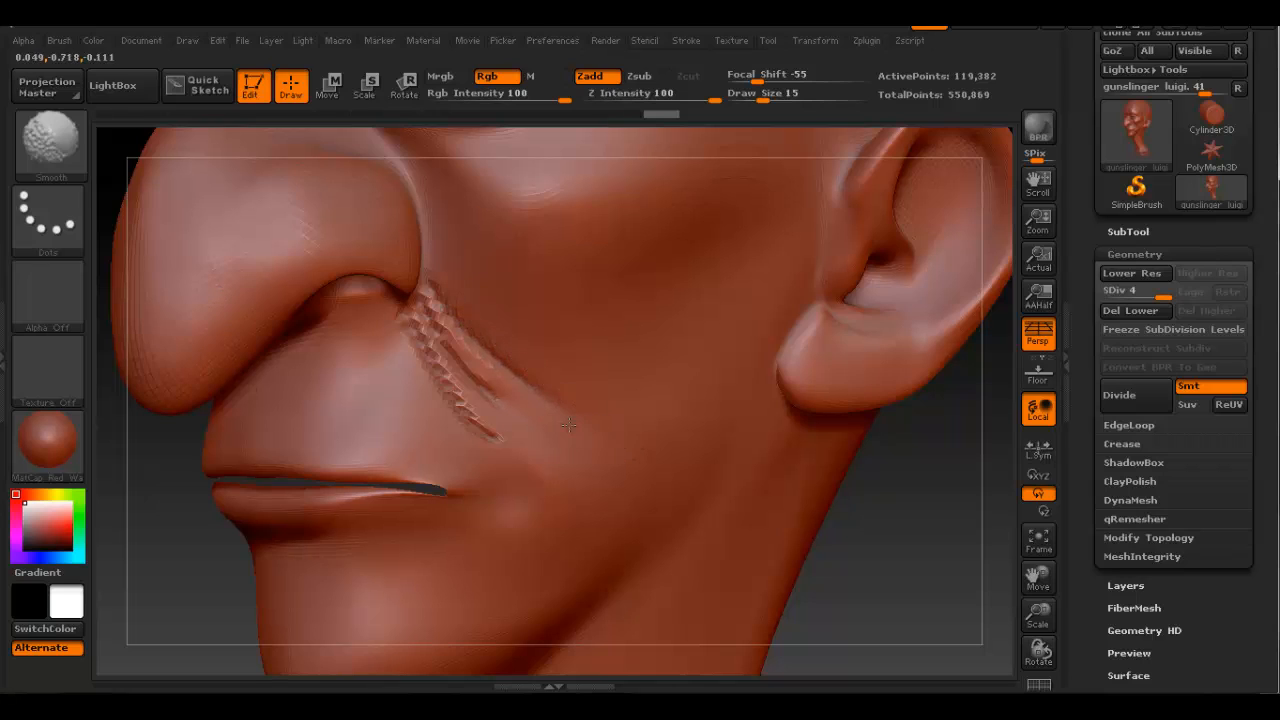
mouse_move(567, 346)
right_mouse_down()
mouse_move(542, 361)
mouse_move(568, 338)
mouse_move(588, 369)
mouse_move(611, 367)
right_mouse_up()
key("ctrl+z")
key("ctrl+z")
key("ctrl+z")
key("ctrl+z")
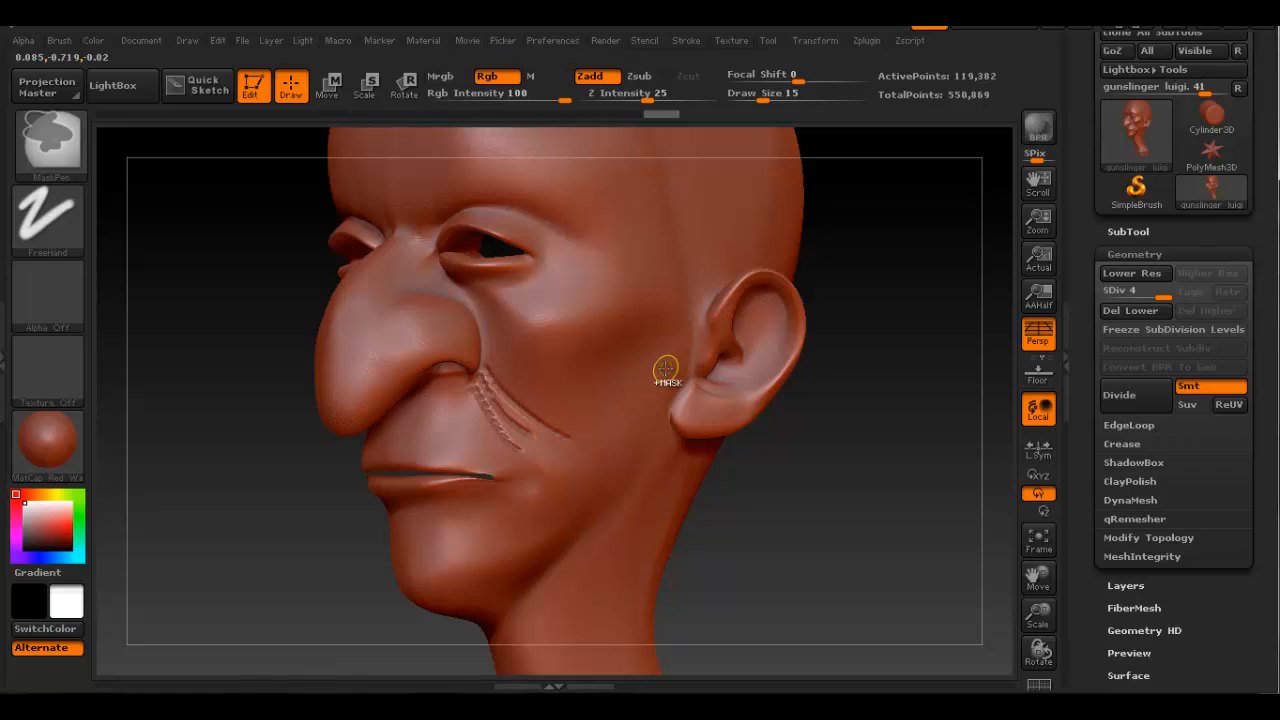
key("ctrl+z")
Unhide the rest of the character so the whole body can be worked on from the torso down.
right_click_drag(555, 287, 554, 340, "alt")
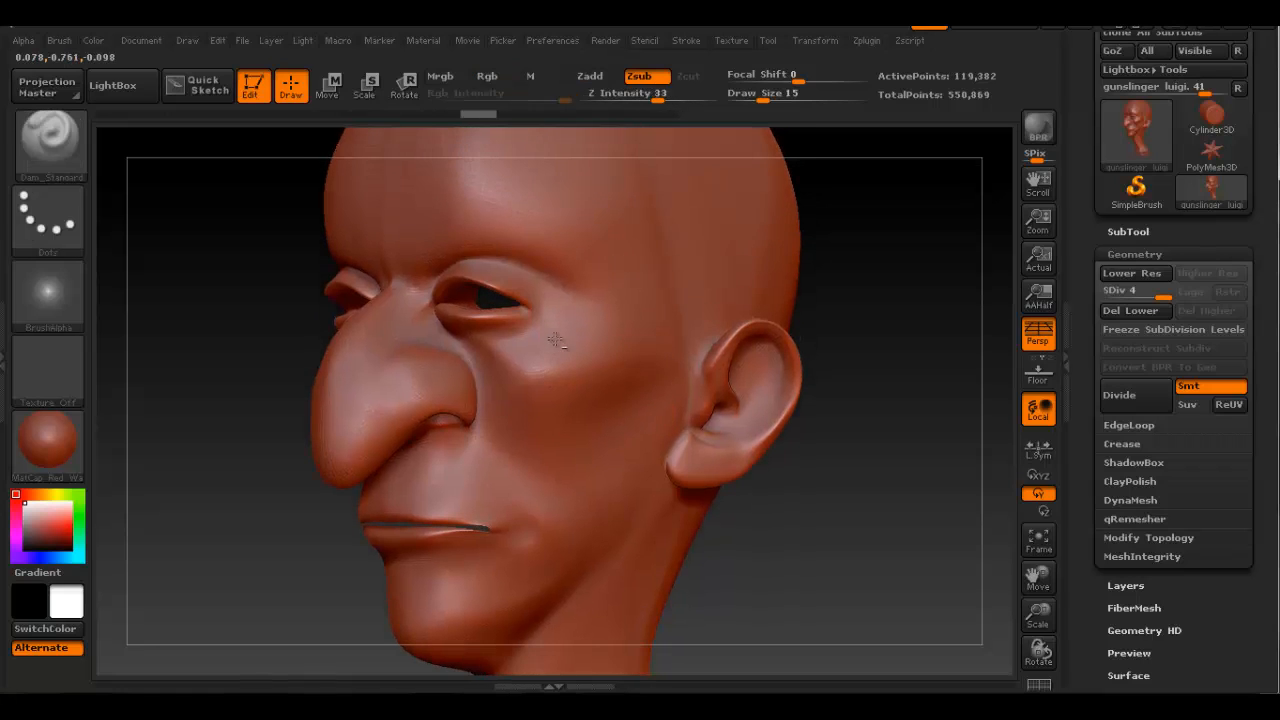
right_click_drag(664, 430, 553, 319, "ctrl")
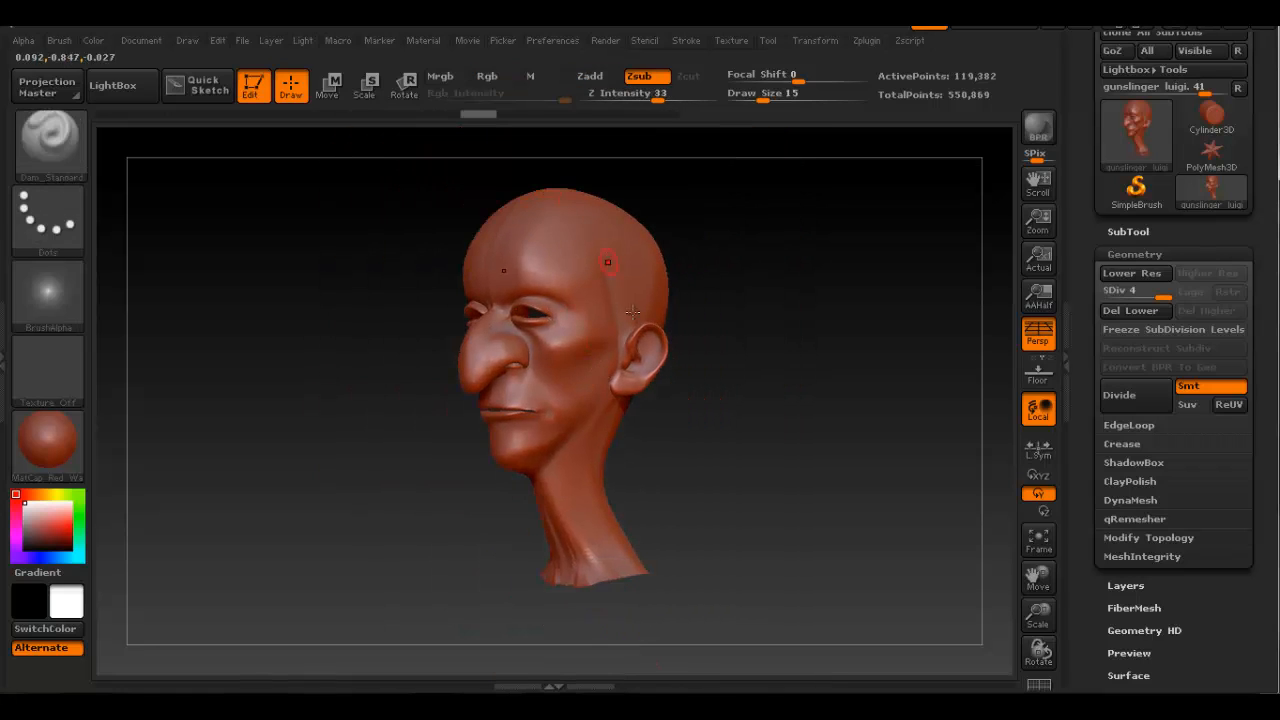
left_click(858, 365, "ctrl+shift")
right_click_drag(490, 440, 652, 461)
key("ctrl+shift+z")
right_click_drag(635, 546, 640, 264, "alt")
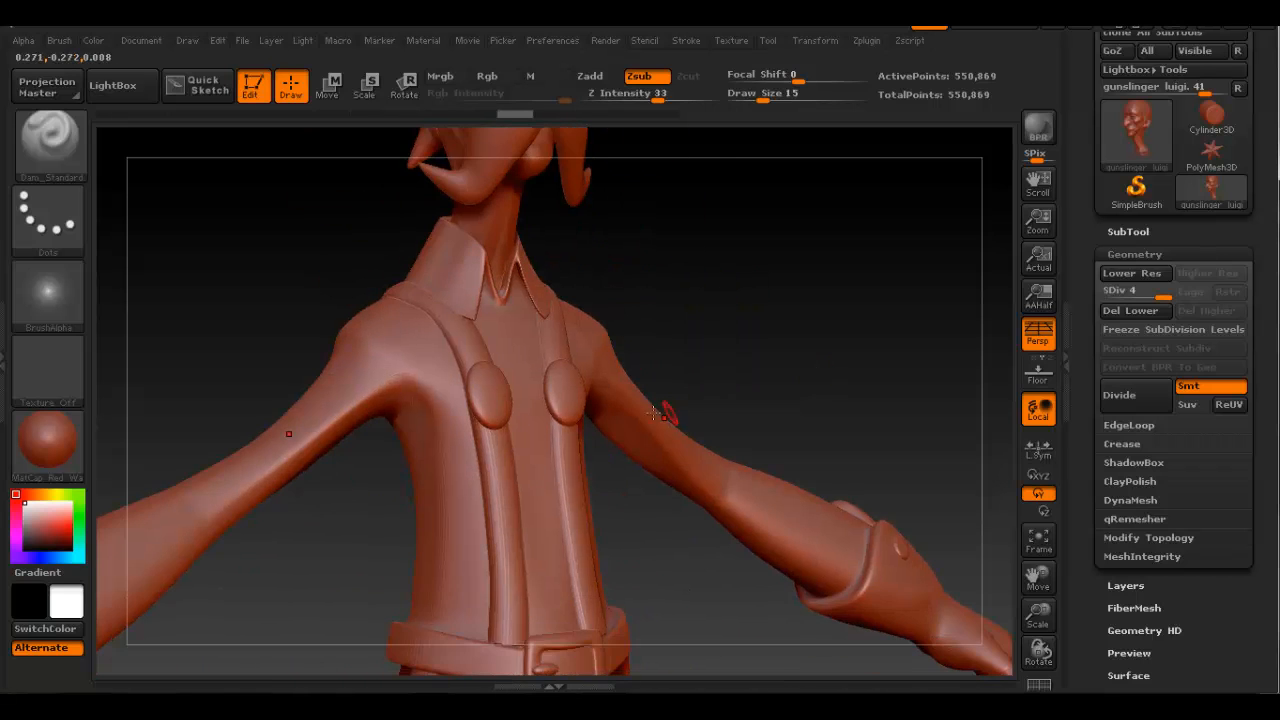
right_click_drag(666, 408, 614, 412)
right_click_drag(556, 381, 574, 354, "alt")
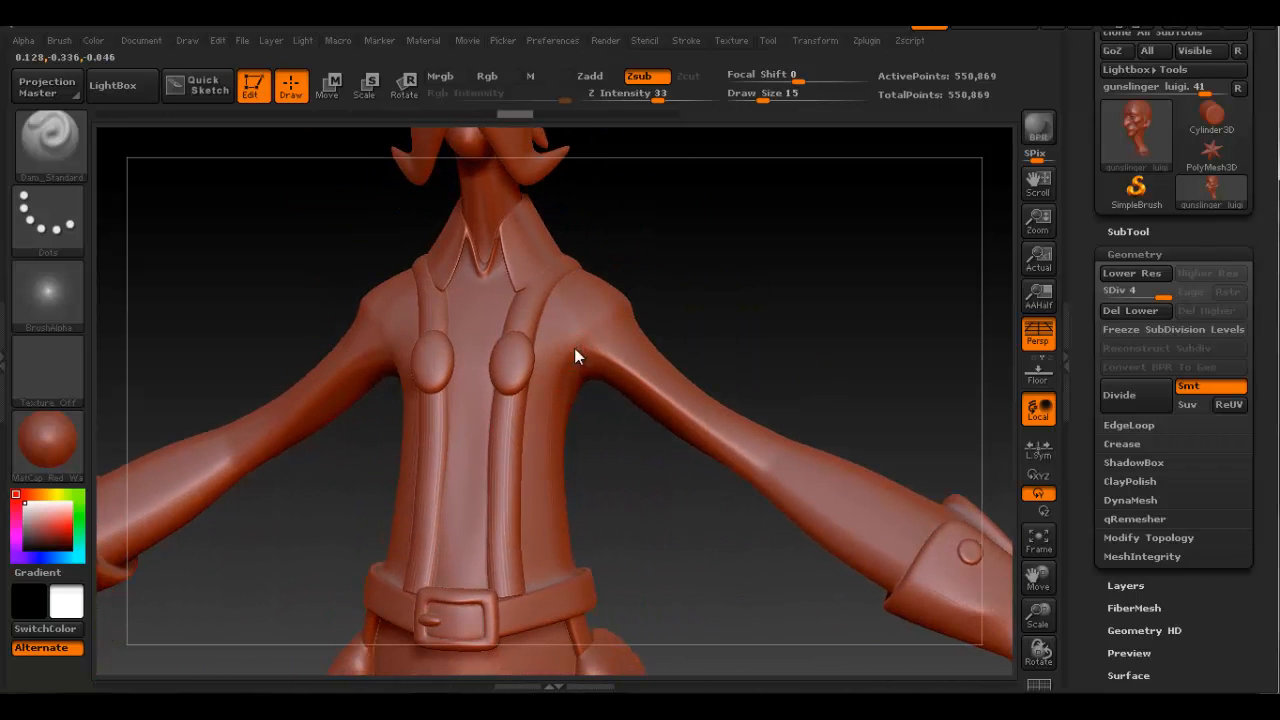
right_click(572, 352)
Switch to the Standard brush, set its draw size to 41 and try a diagonal fold across the trousers' front.
left_click(48, 140)
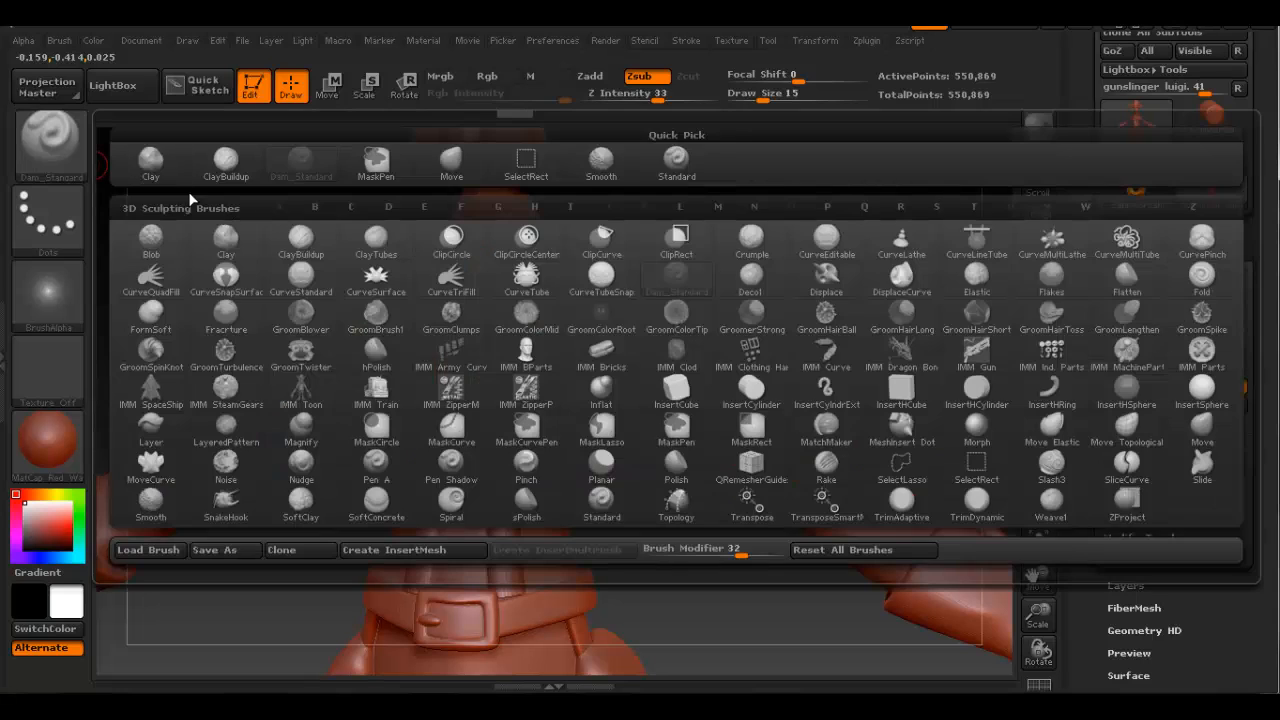
left_click(677, 160)
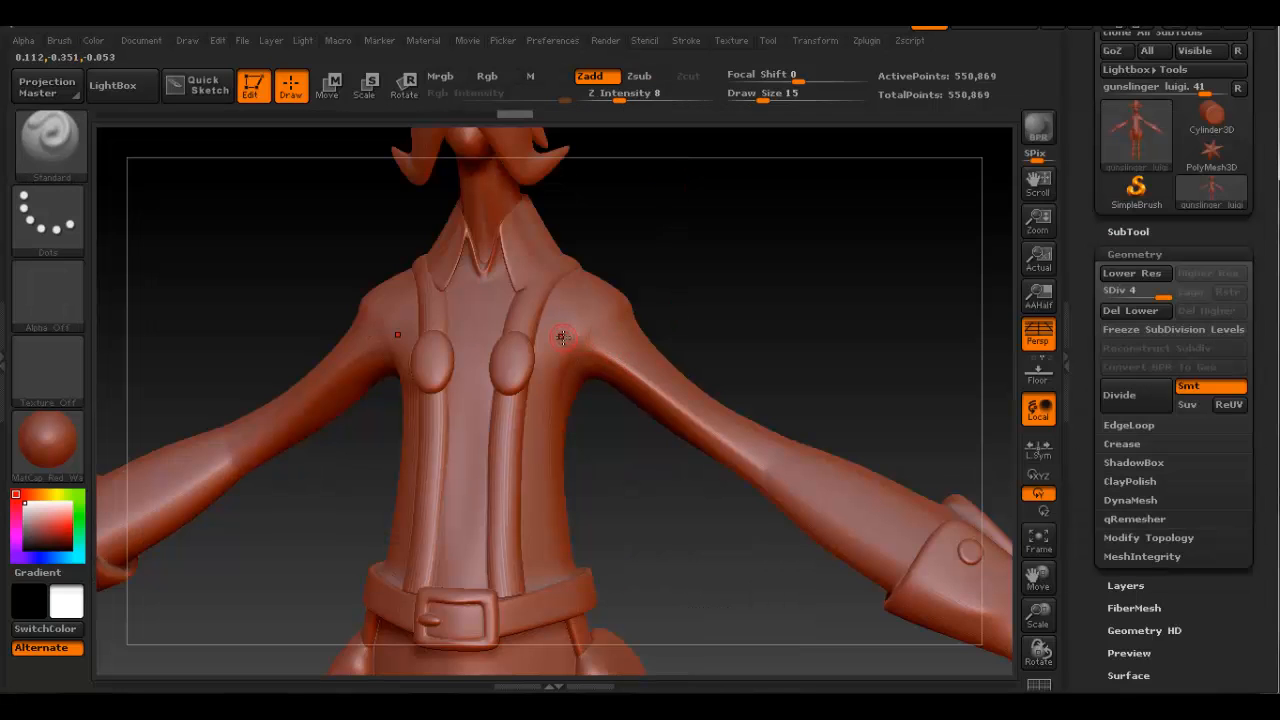
mouse_move(524, 457)
right_mouse_down("alt")
mouse_move(546, 301)
mouse_move(567, 289)
right_mouse_up("alt")
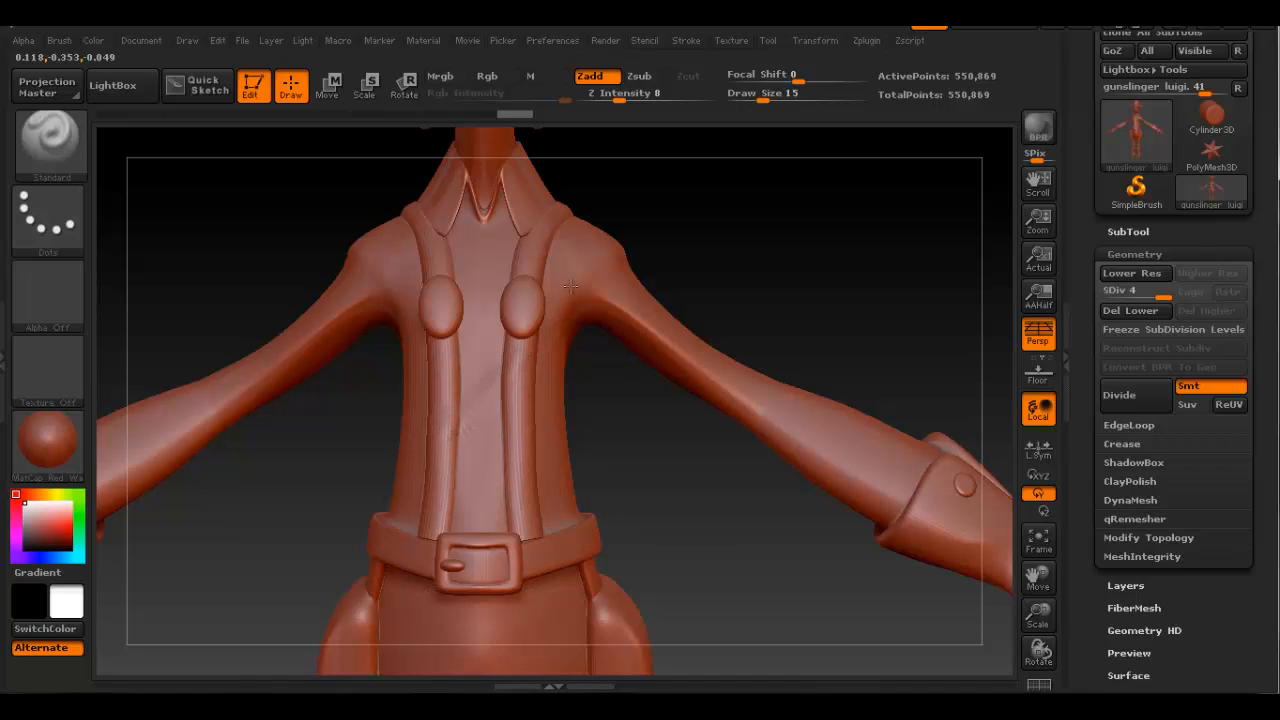
left_click_drag(642, 428, 587, 385, "shift")
left_click_drag(602, 540, 580, 165, "alt")
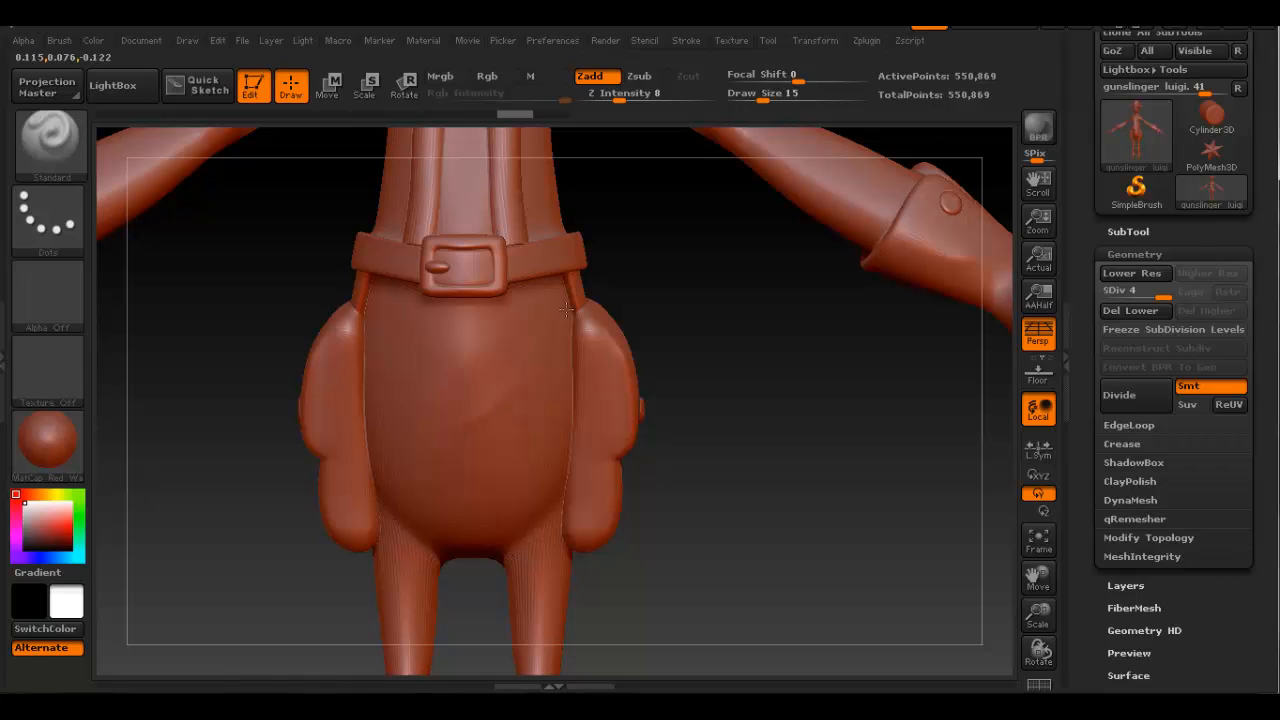
key("space")
left_click_drag(464, 390, 490, 388)
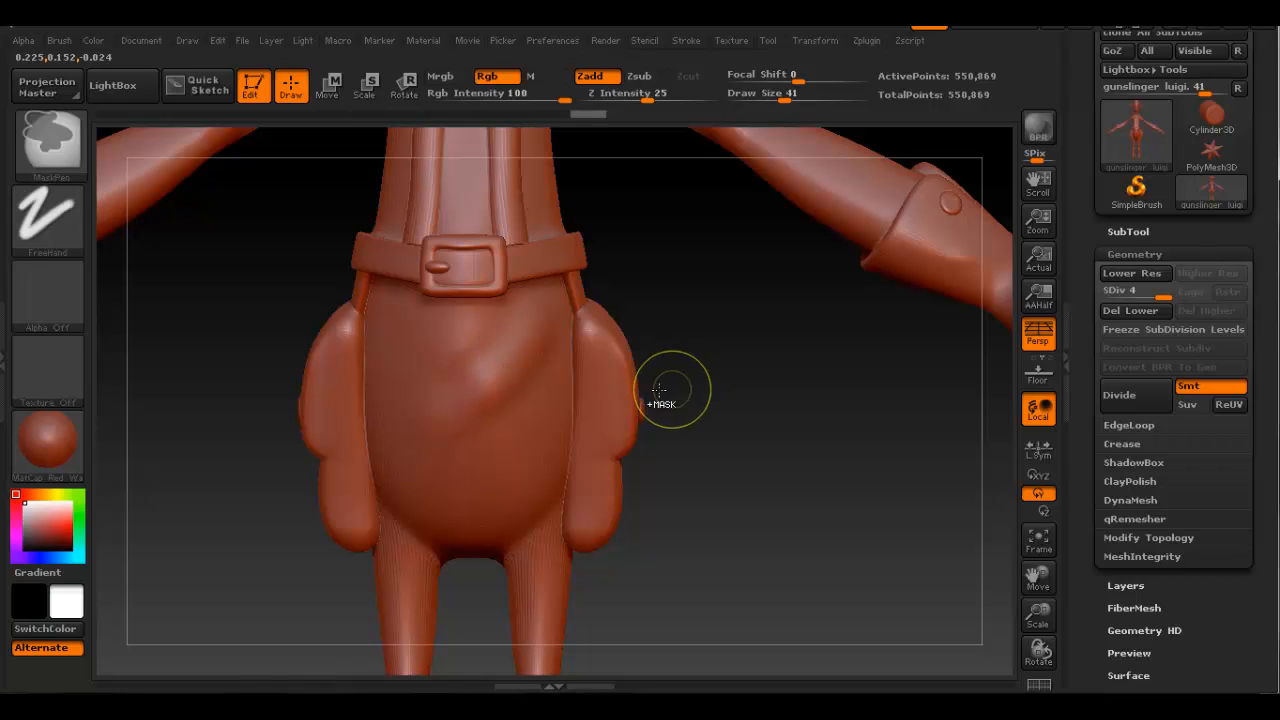
key("ctrl+z")
mouse_move(569, 327)
right_mouse_down("alt")
mouse_move(549, 402)
mouse_move(434, 314)
mouse_move(487, 317)
mouse_move(560, 280)
mouse_move(540, 262)
mouse_move(519, 413)
mouse_move(608, 440)
right_mouse_up("alt")
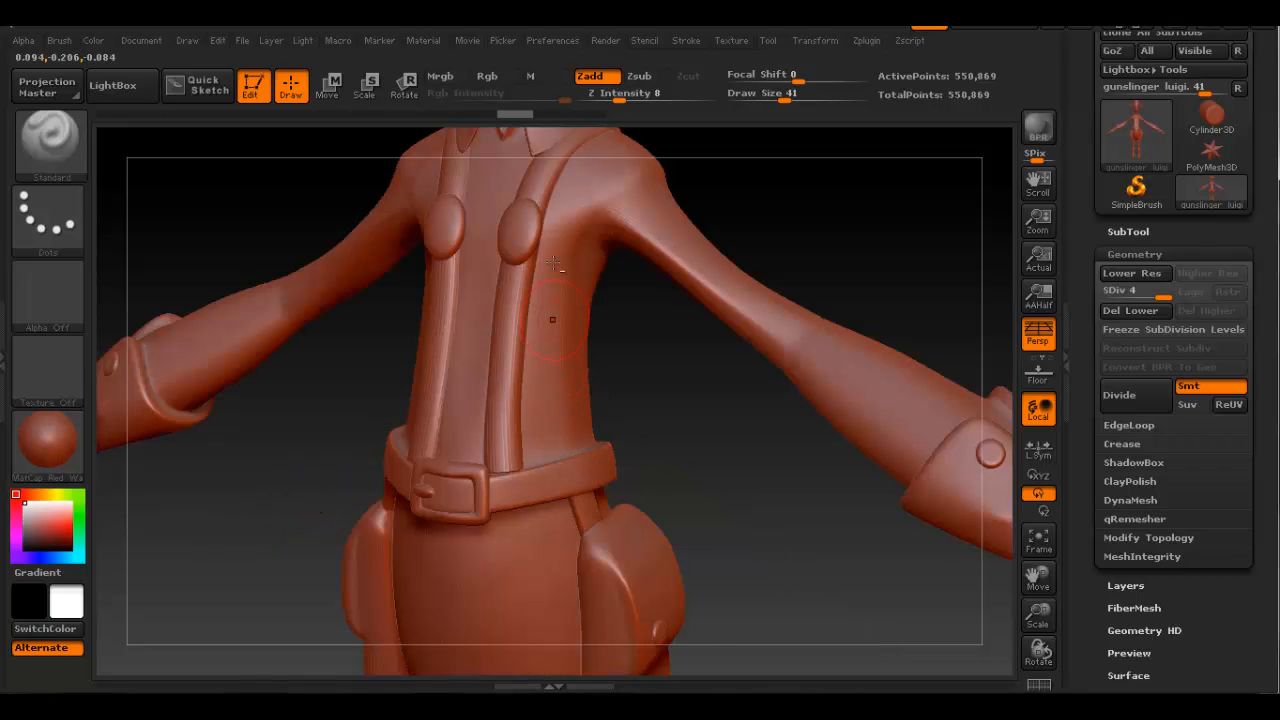
right_click_drag(554, 263, 533, 436, "alt")
right_click_drag(540, 386, 426, 375, "ctrl")
right_click_drag(507, 458, 534, 368, "alt")
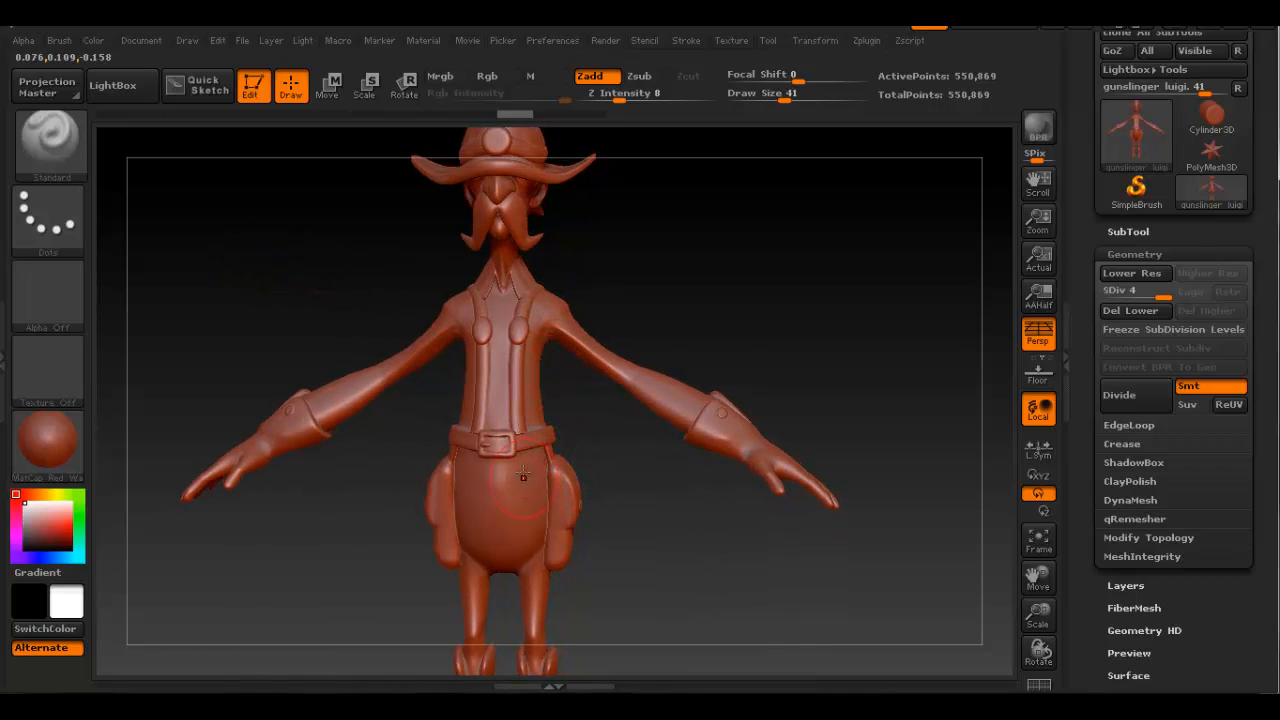
right_click_drag(523, 473, 508, 437, "alt")
right_click_drag(436, 400, 405, 377, "alt")
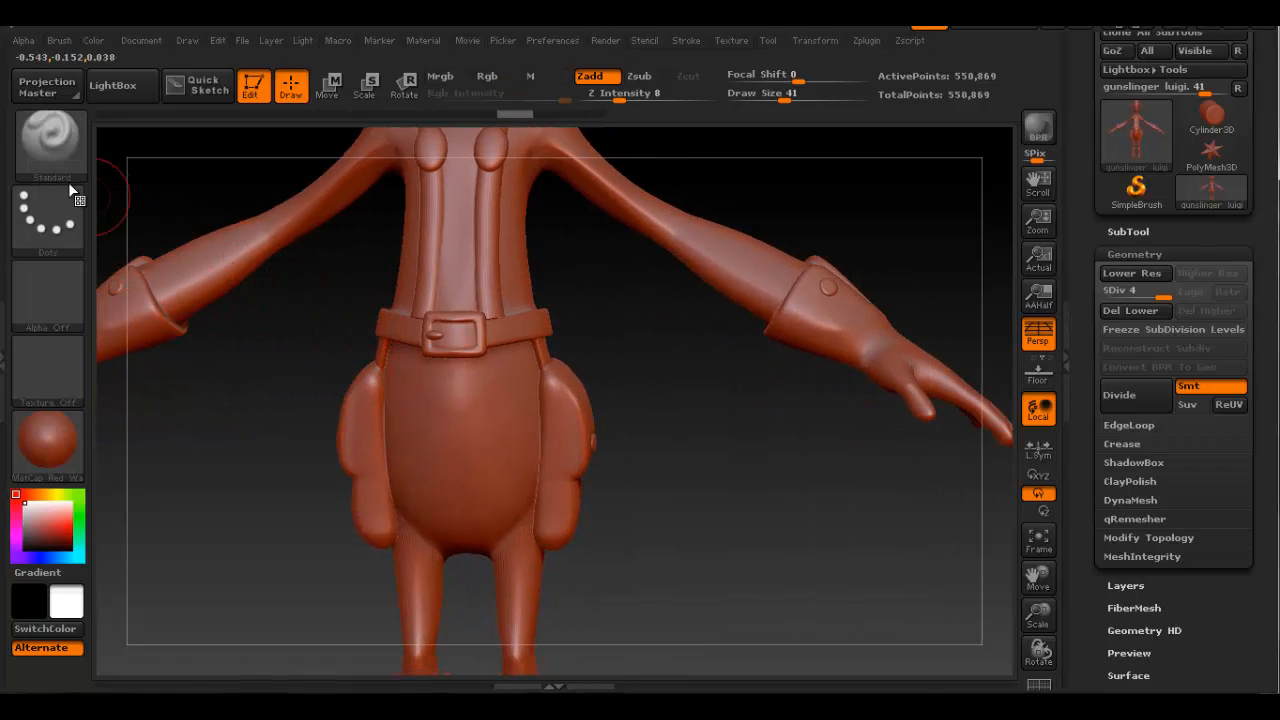
Load the brush preset Selwy_Fold_B_01.ZBP from the brushes folder inside texture files.
left_click(40, 155)
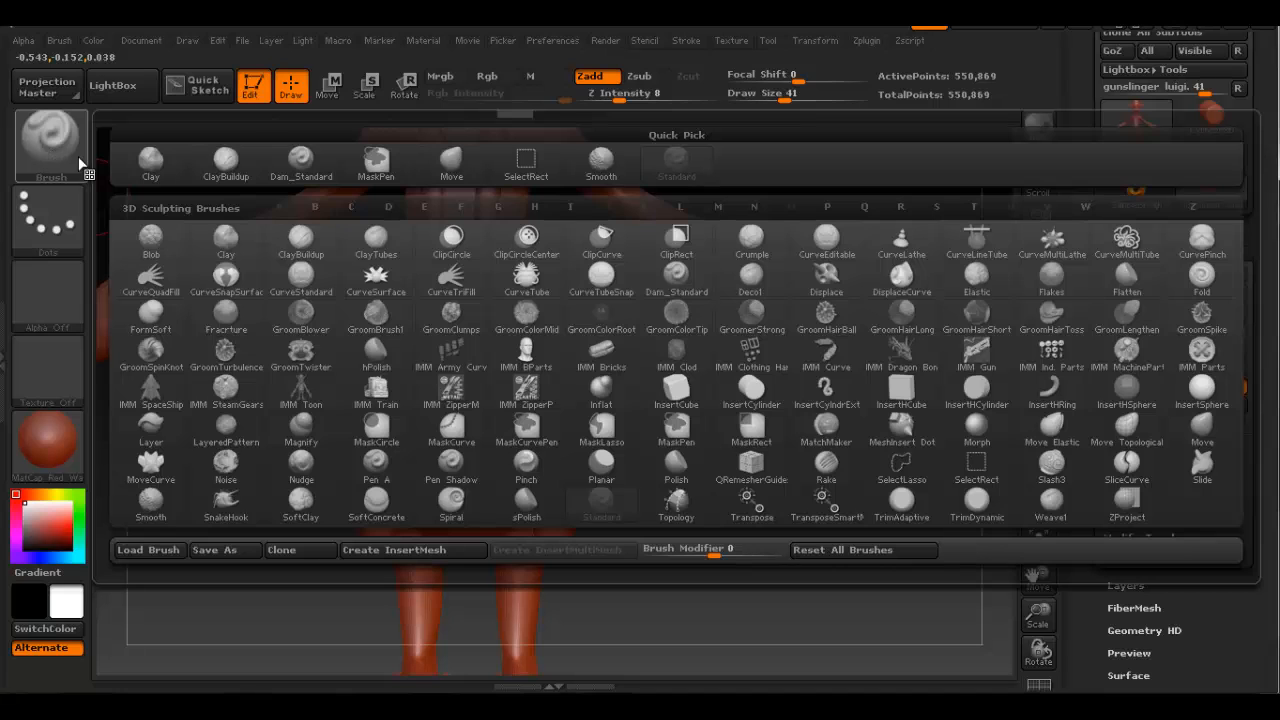
left_click(165, 552)
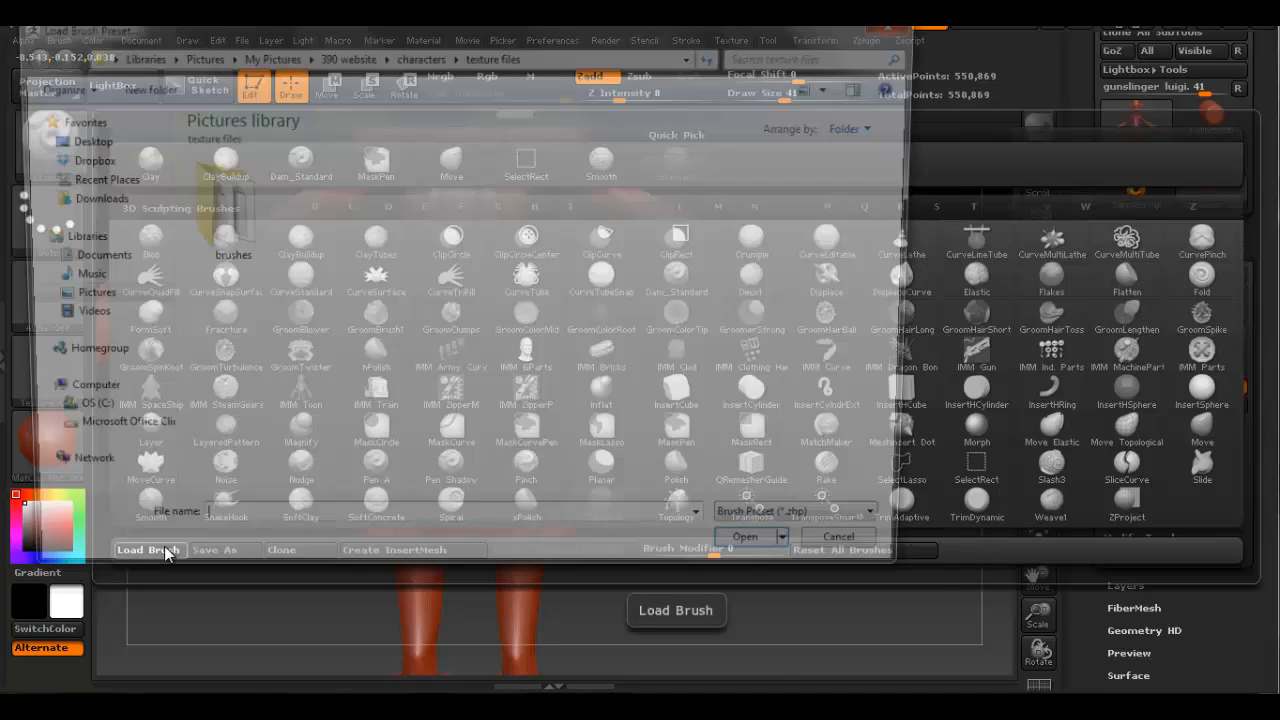
double_click(231, 218)
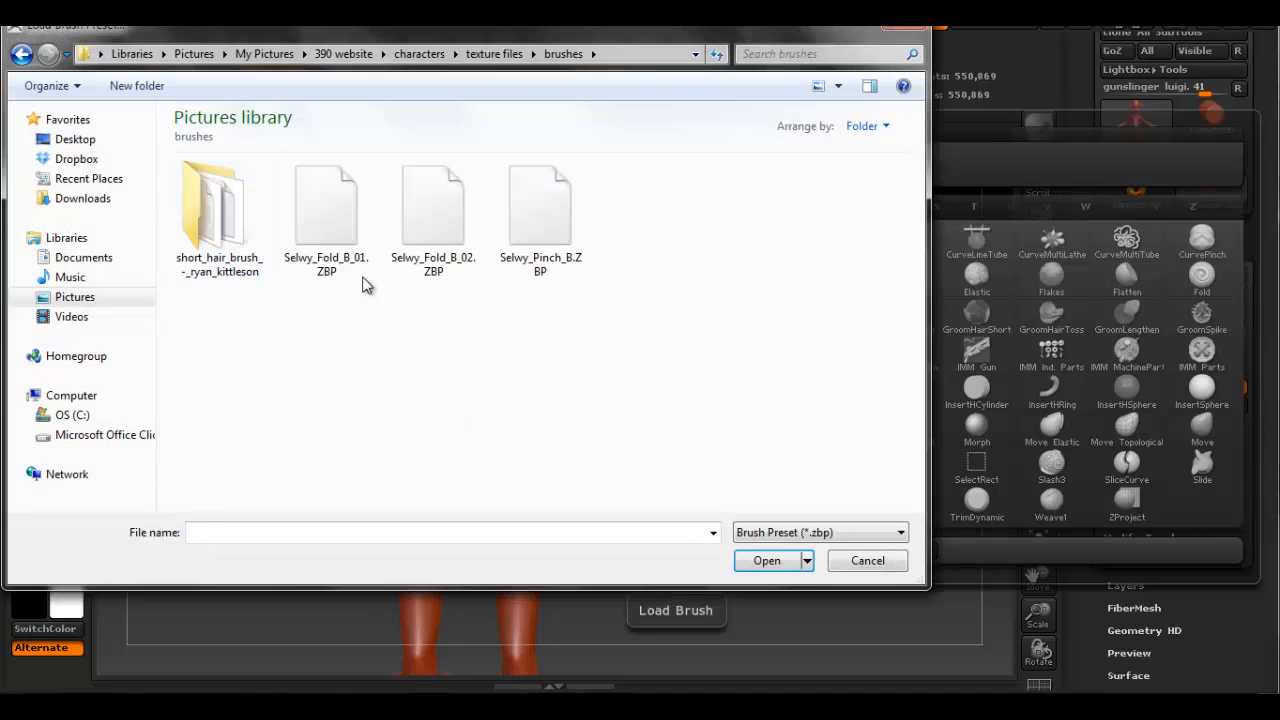
left_click(325, 210)
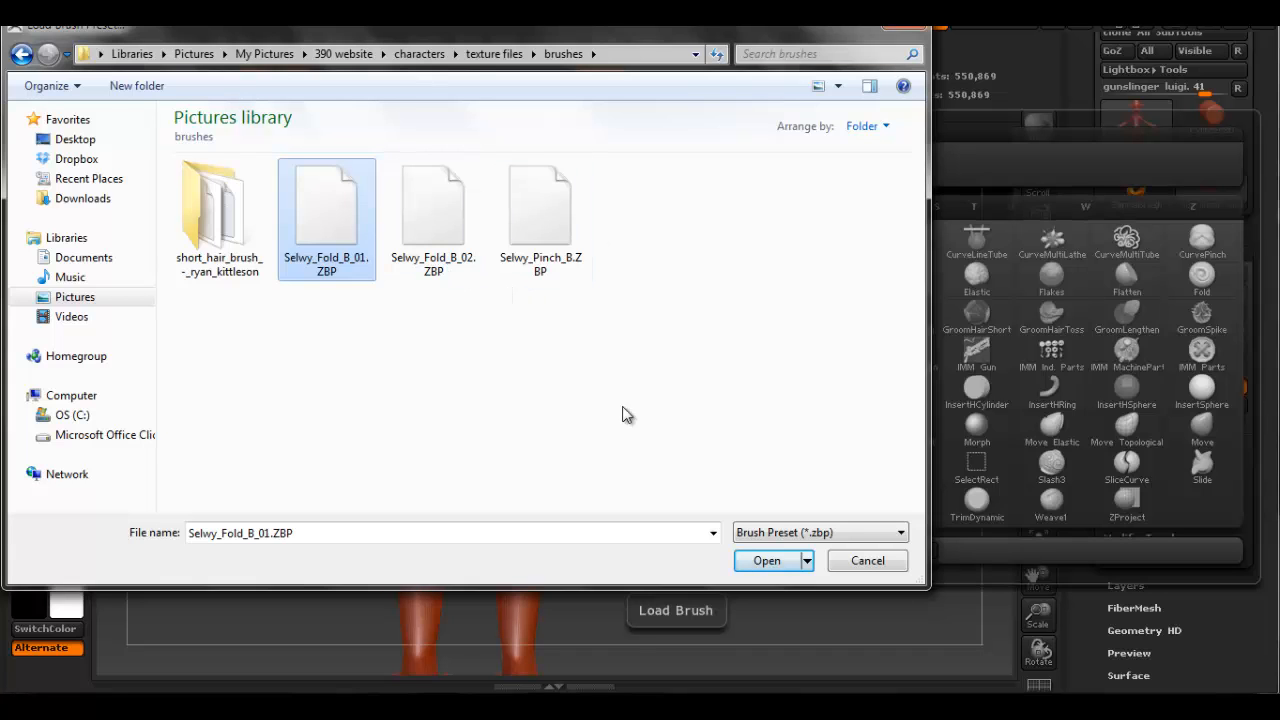
left_click(767, 560)
Try two crossing cloth folds on the trousers' front below the belt with the loaded fold brush.
mouse_move(523, 457)
right_mouse_down("alt")
mouse_move(523, 370)
mouse_move(547, 331)
right_mouse_up("alt")
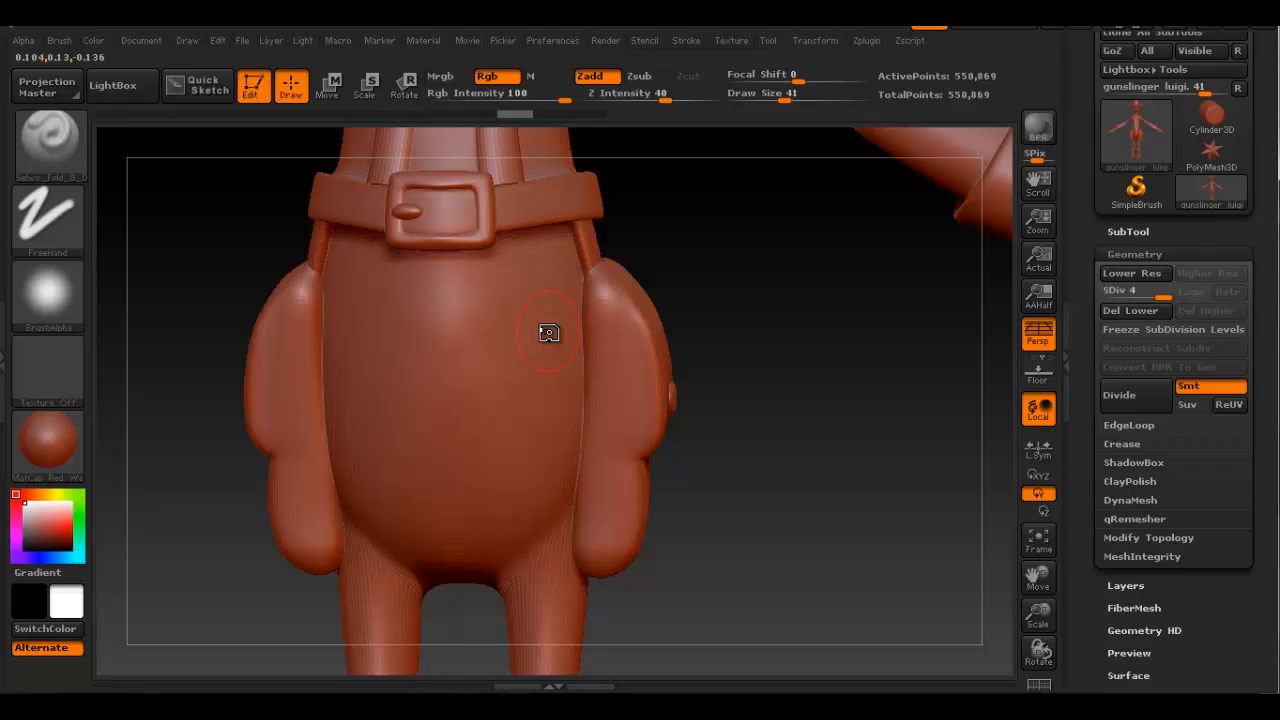
mouse_move(564, 266)
left_mouse_down()
mouse_move(498, 349)
mouse_move(306, 452)
left_mouse_up()
mouse_move(694, 443)
left_mouse_down()
mouse_move(480, 440)
mouse_move(678, 438)
left_mouse_up()
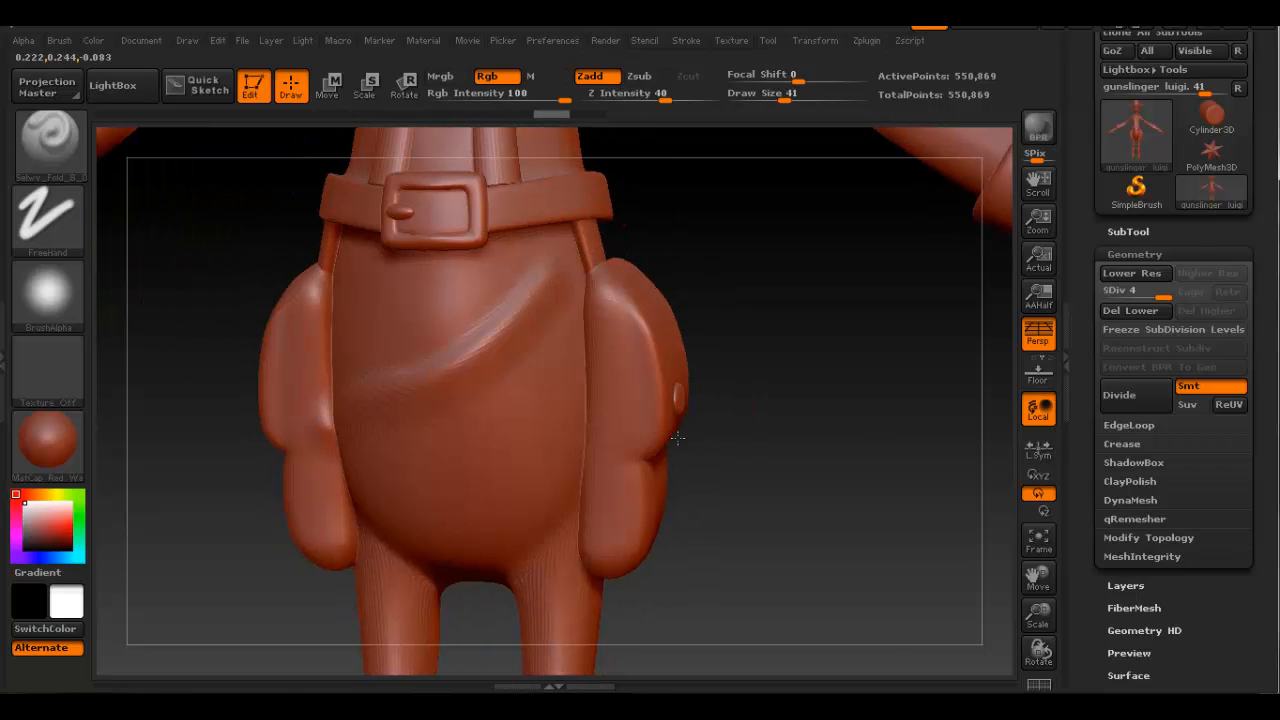
left_click_drag(358, 273, 492, 356)
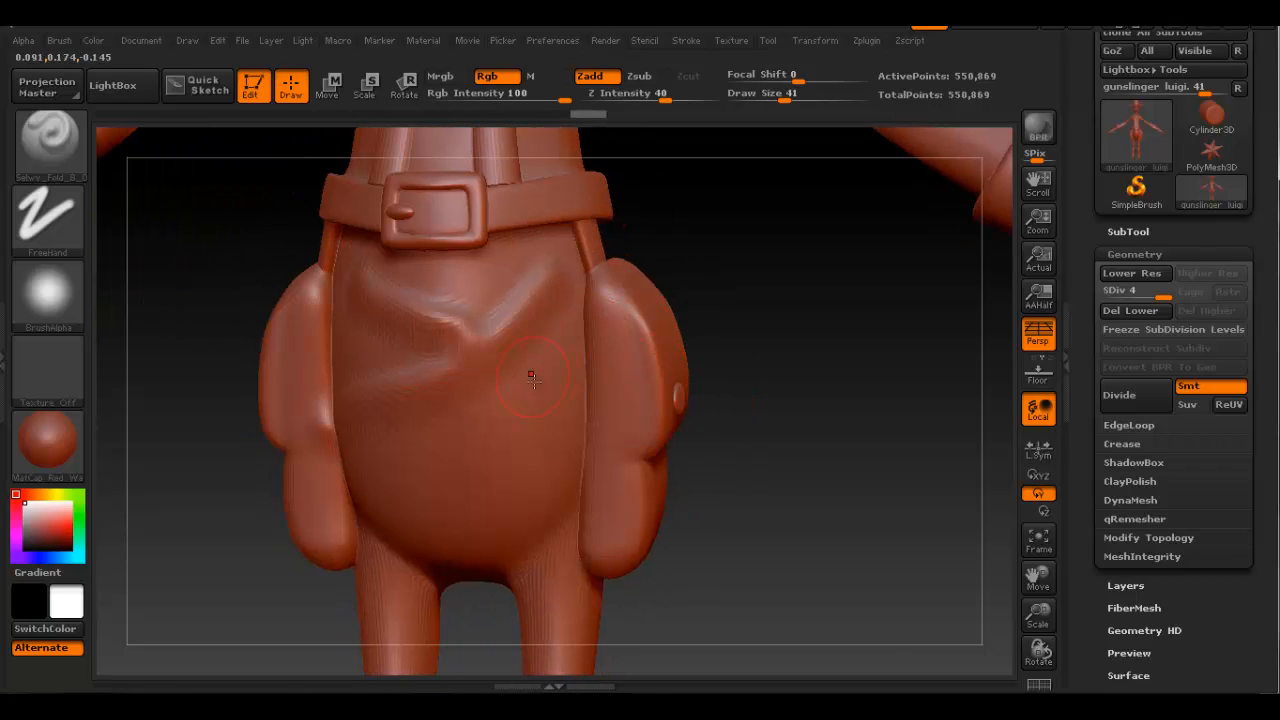
mouse_move(532, 376)
right_mouse_down("alt")
mouse_move(591, 426)
mouse_move(477, 366)
right_mouse_up("alt")
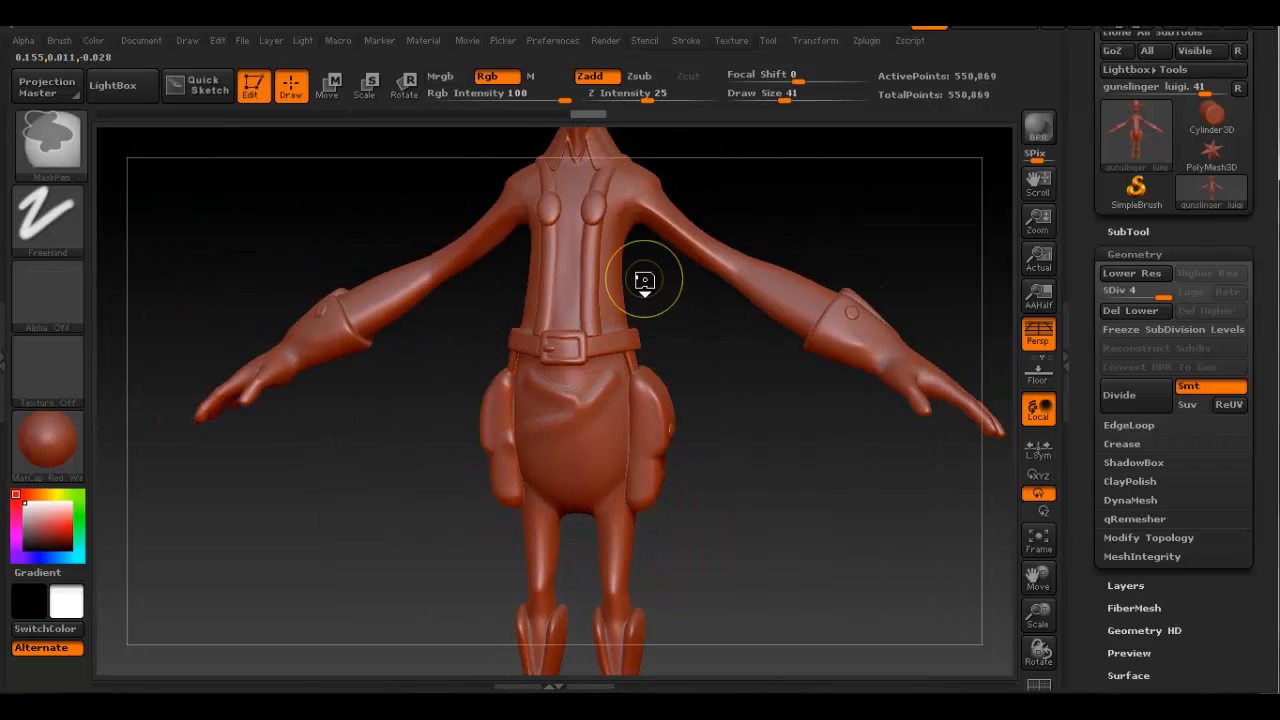
key("ctrl+z")
key("ctrl+z")
Try a fold stroke on the shirt's torso with the loaded fold brush.
mouse_move(654, 280)
right_mouse_down("alt")
mouse_move(640, 272)
mouse_move(655, 245)
right_mouse_up("alt")
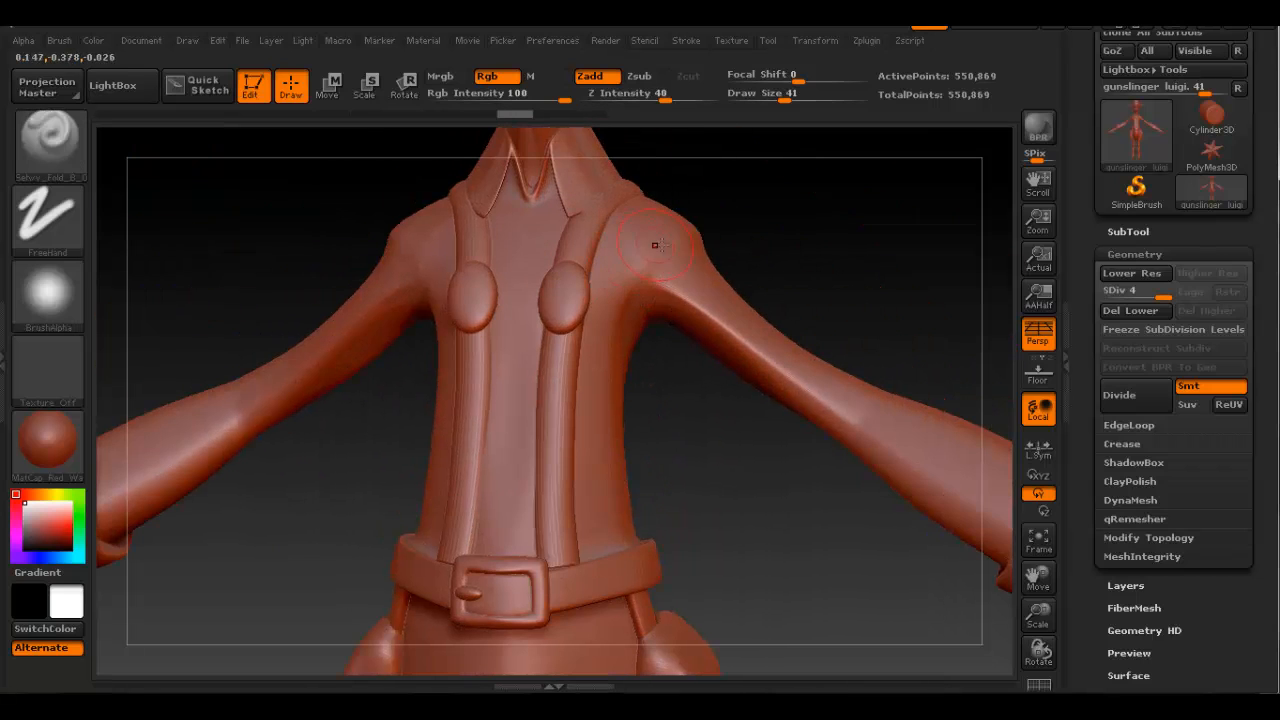
key("ctrl")
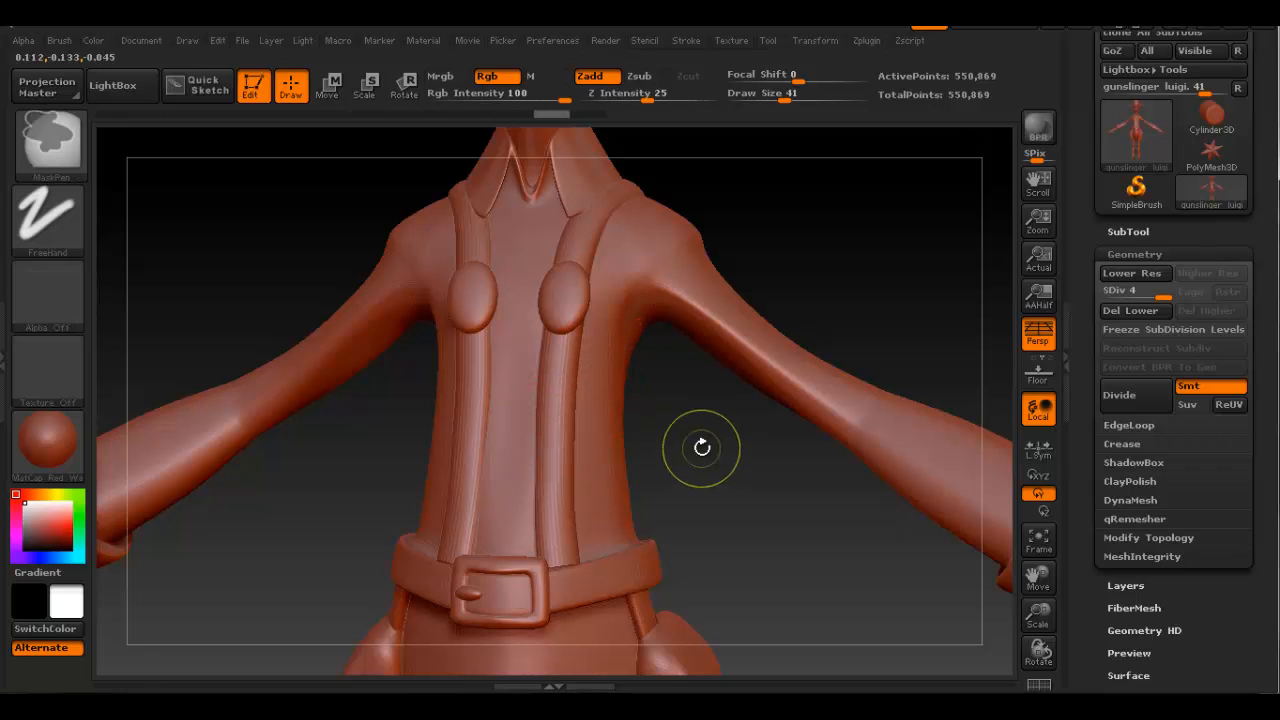
key("ctrl+z")
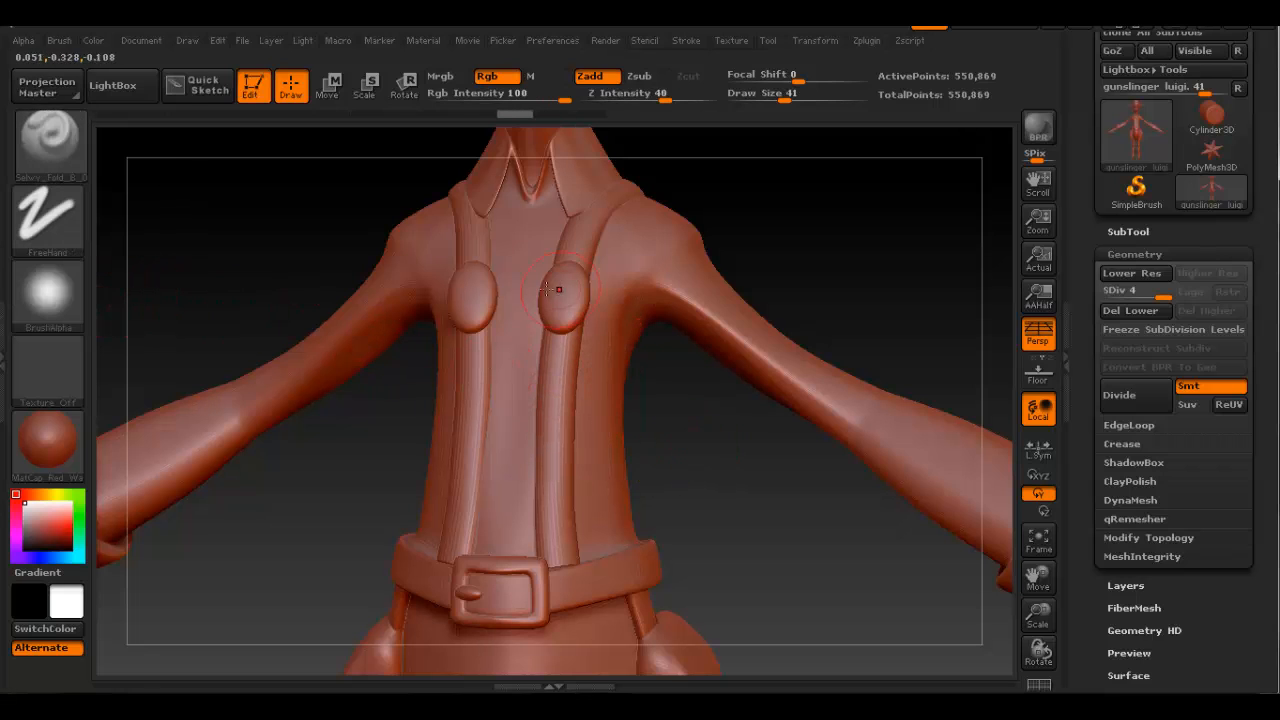
Load the brush preset short hair.ZBP from the short hair brush subfolder inside the brushes folder.
left_click(48, 136)
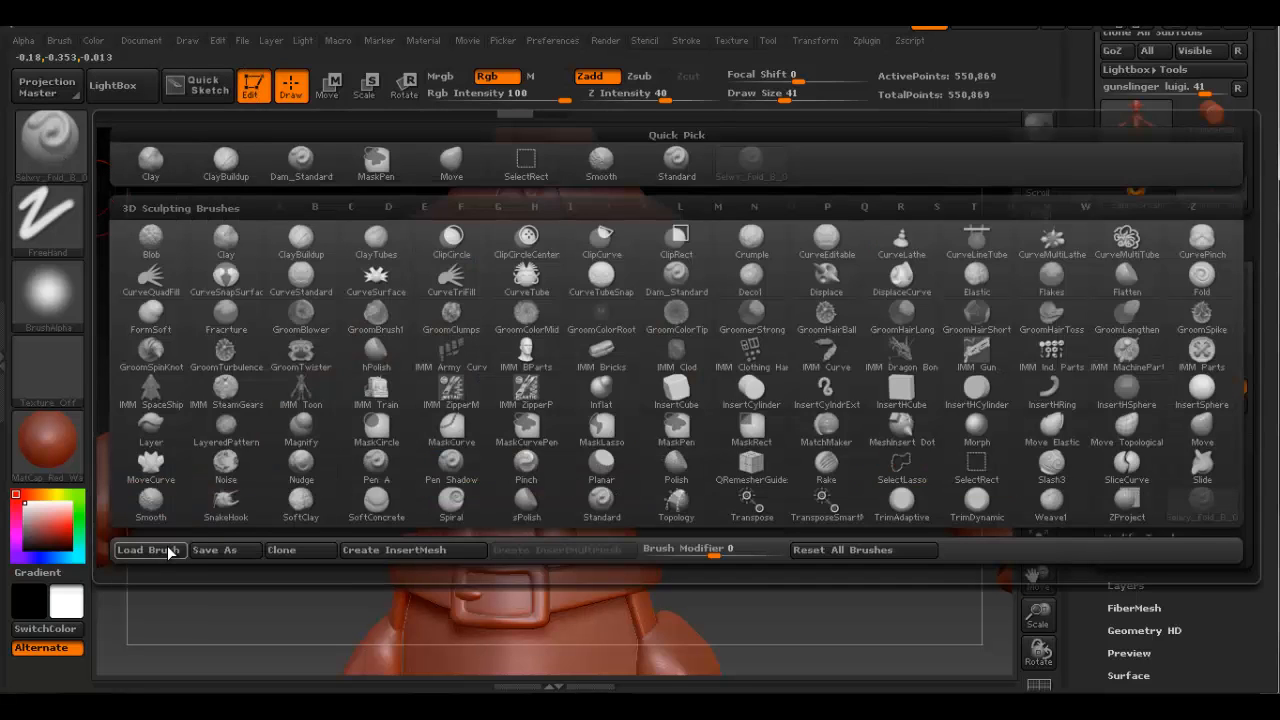
left_click(148, 550)
left_click(514, 222)
left_click(423, 222)
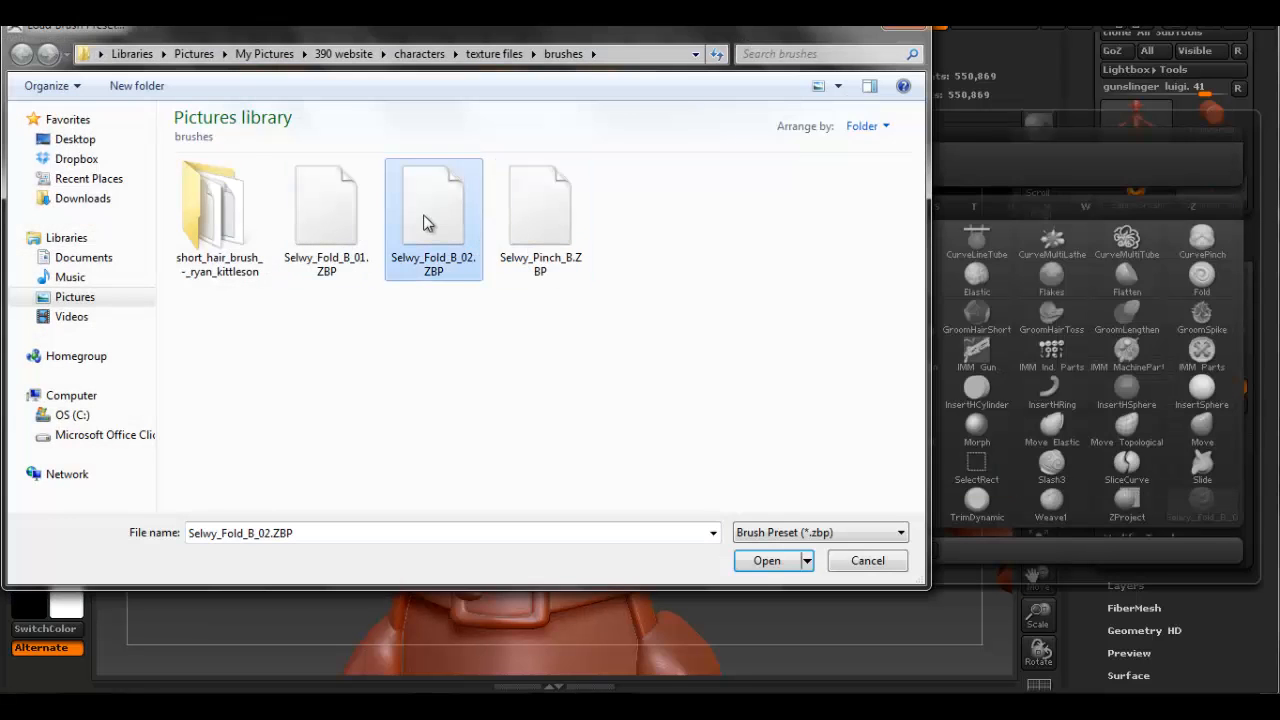
left_click(326, 212)
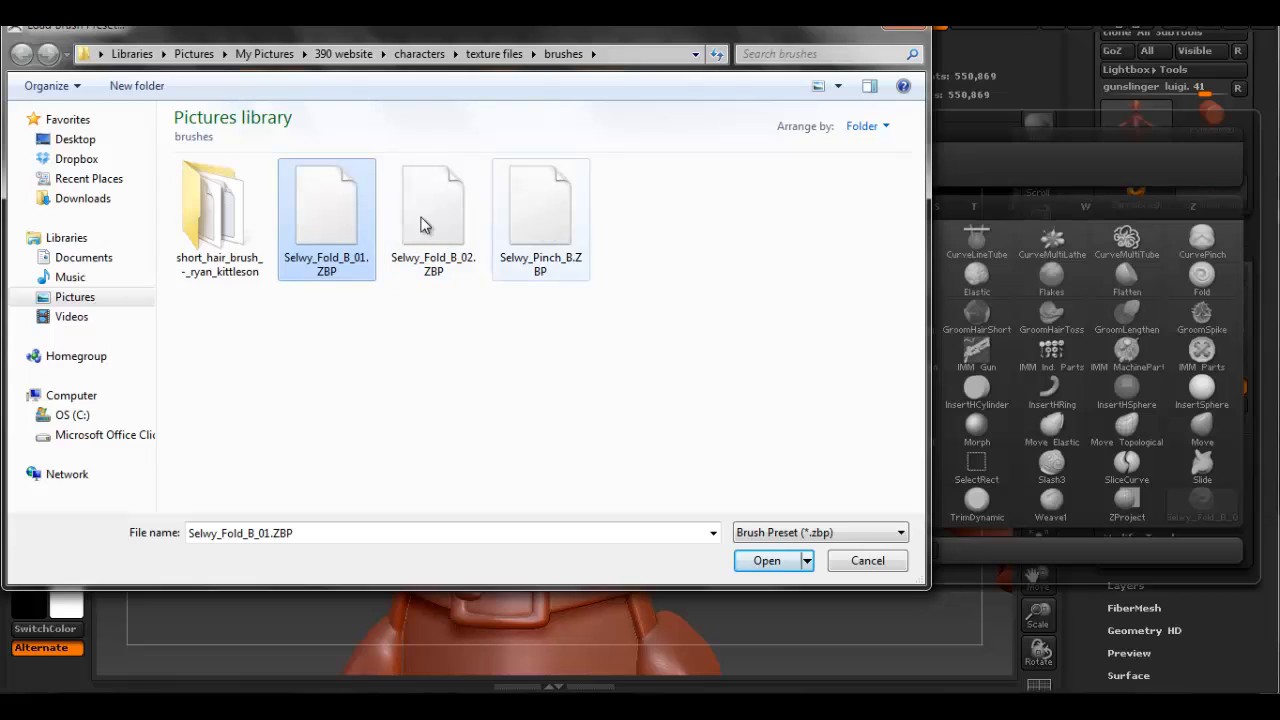
double_click(215, 212)
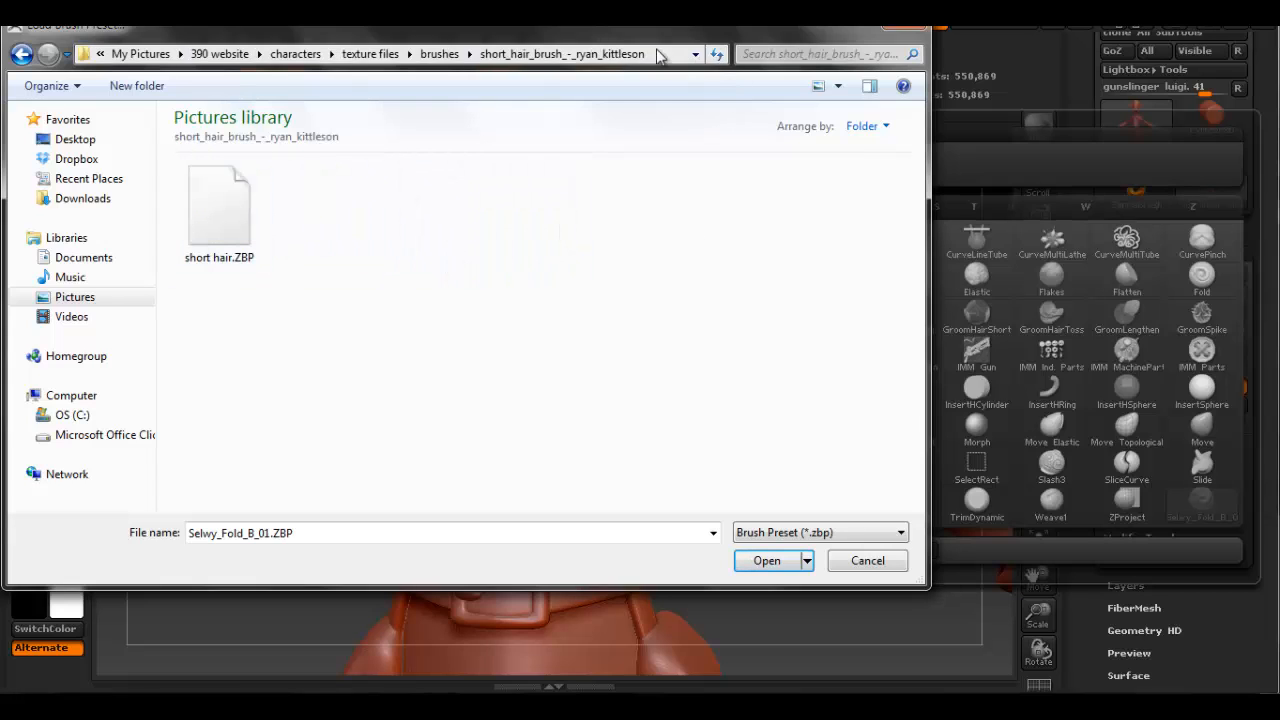
left_click(222, 233)
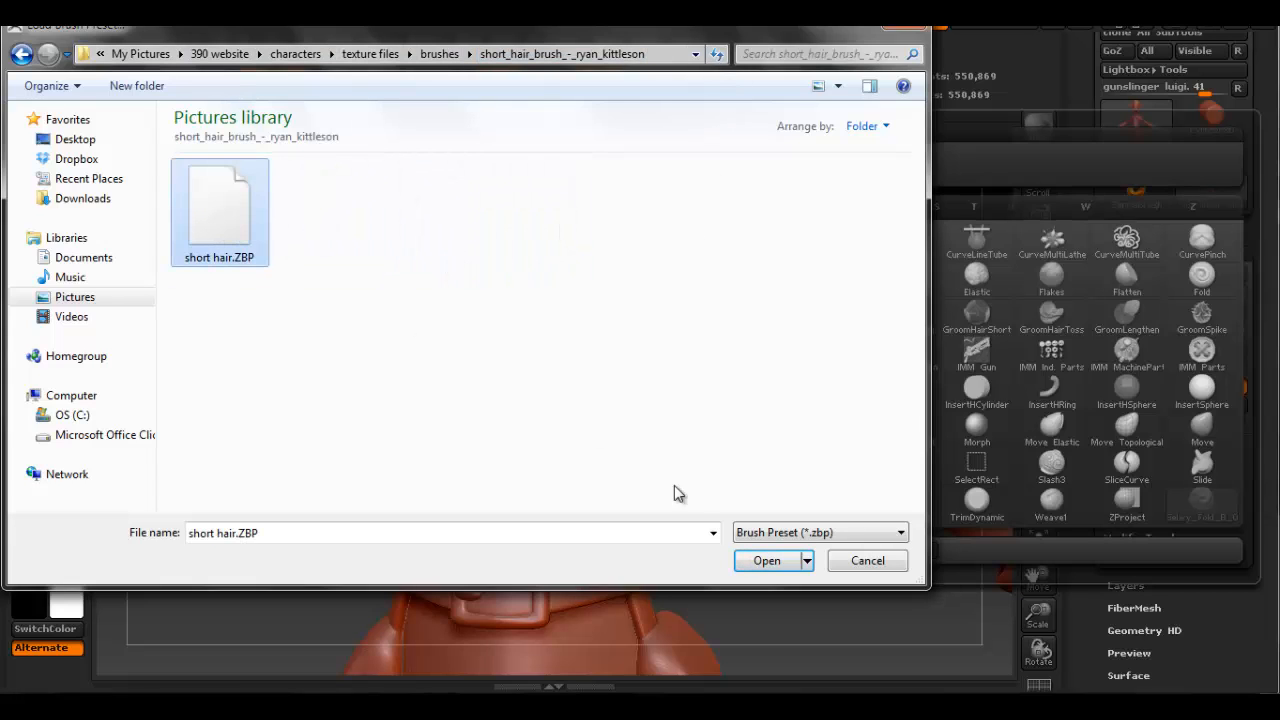
left_click(767, 561)
Try short hair strokes on the back of the head behind the ear, then undo them.
right_click_drag(525, 214, 520, 478, "alt")
right_click_drag(462, 272, 586, 328, "ctrl")
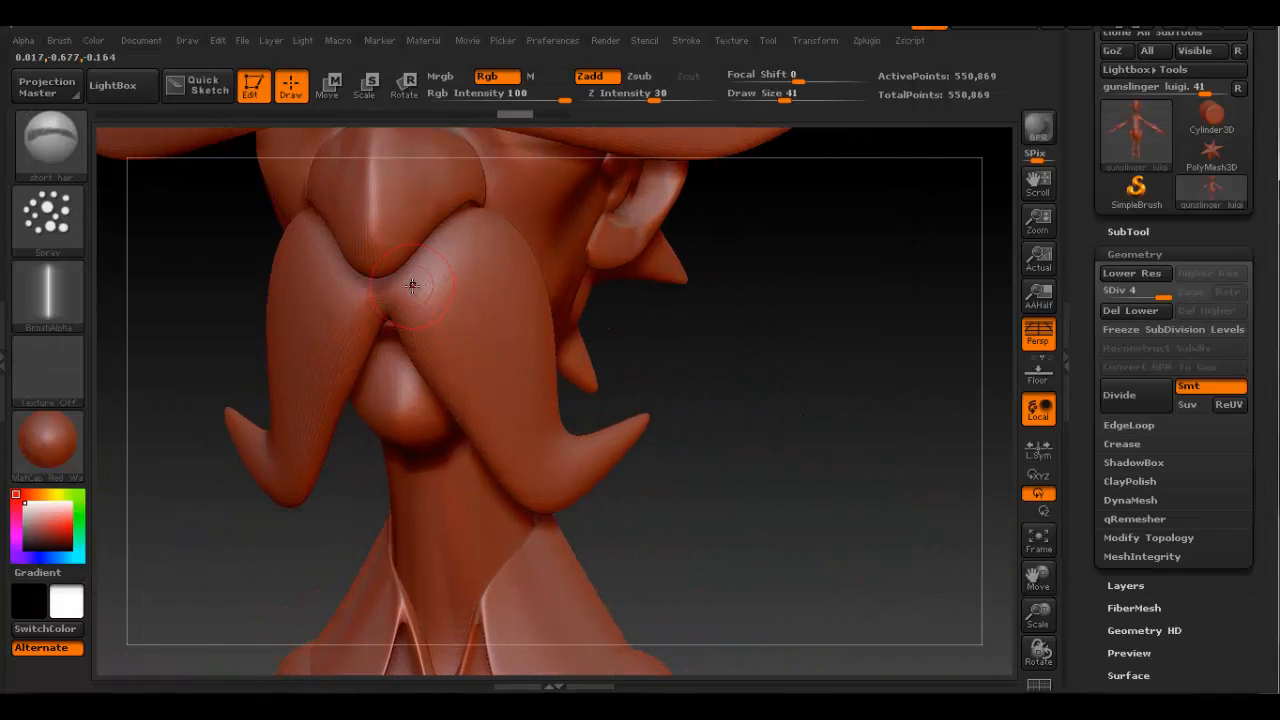
mouse_move(411, 285)
right_mouse_down()
mouse_move(424, 278)
mouse_move(330, 287)
right_mouse_up()
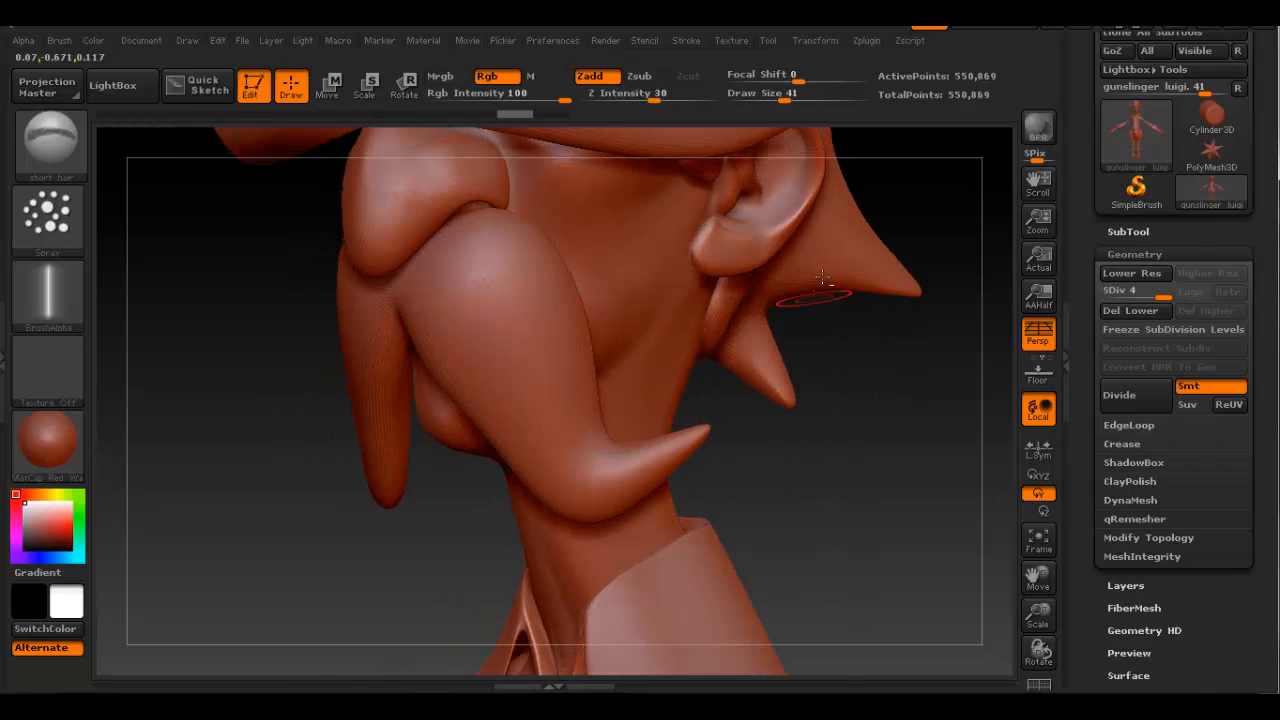
mouse_move(814, 298)
right_mouse_down("alt")
mouse_move(623, 322)
mouse_move(572, 262)
mouse_move(580, 297)
right_mouse_up("alt")
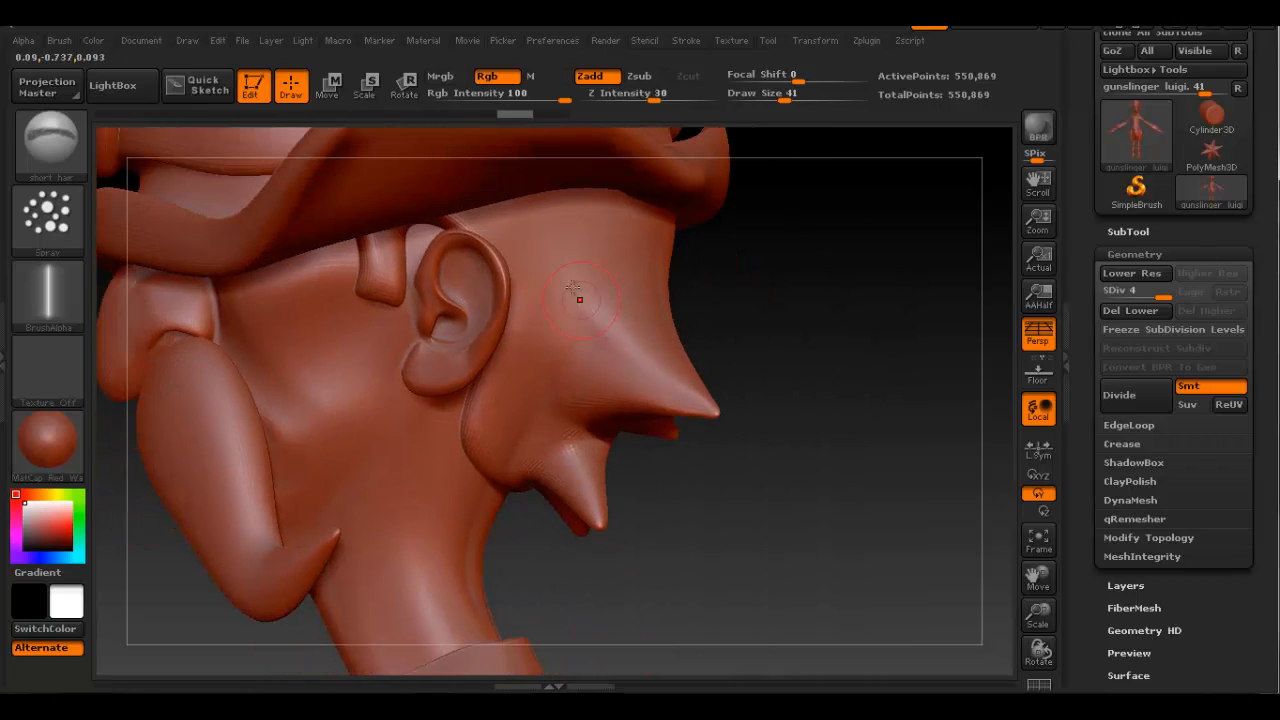
mouse_move(560, 265)
left_mouse_down()
mouse_move(595, 335)
mouse_move(666, 382)
left_mouse_up()
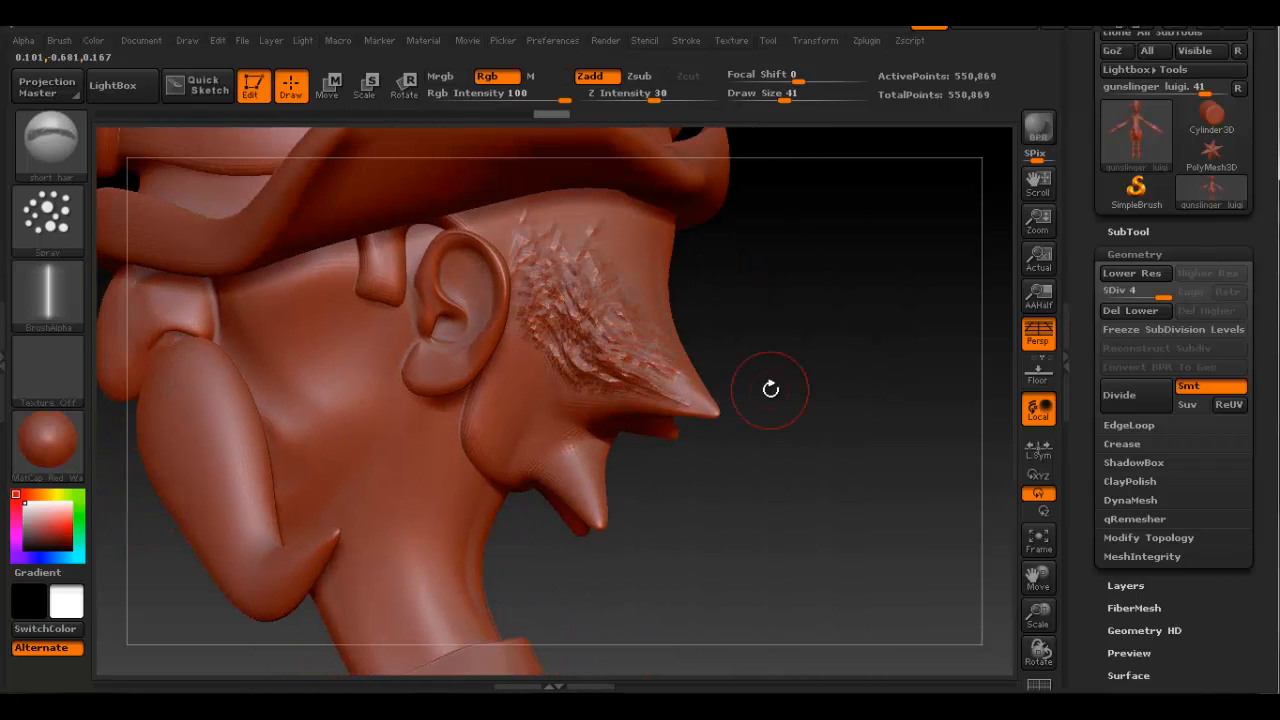
mouse_move(552, 222)
left_mouse_down()
mouse_move(630, 250)
mouse_move(640, 270)
left_mouse_up()
mouse_move(679, 352)
right_mouse_down()
mouse_move(600, 350)
mouse_move(745, 357)
mouse_move(616, 358)
mouse_move(663, 354)
right_mouse_up()
key("ctrl+z")
key("ctrl+z")
Subdivide the character mesh once more to subdivision level 5.
right_click_drag(425, 459, 534, 348)
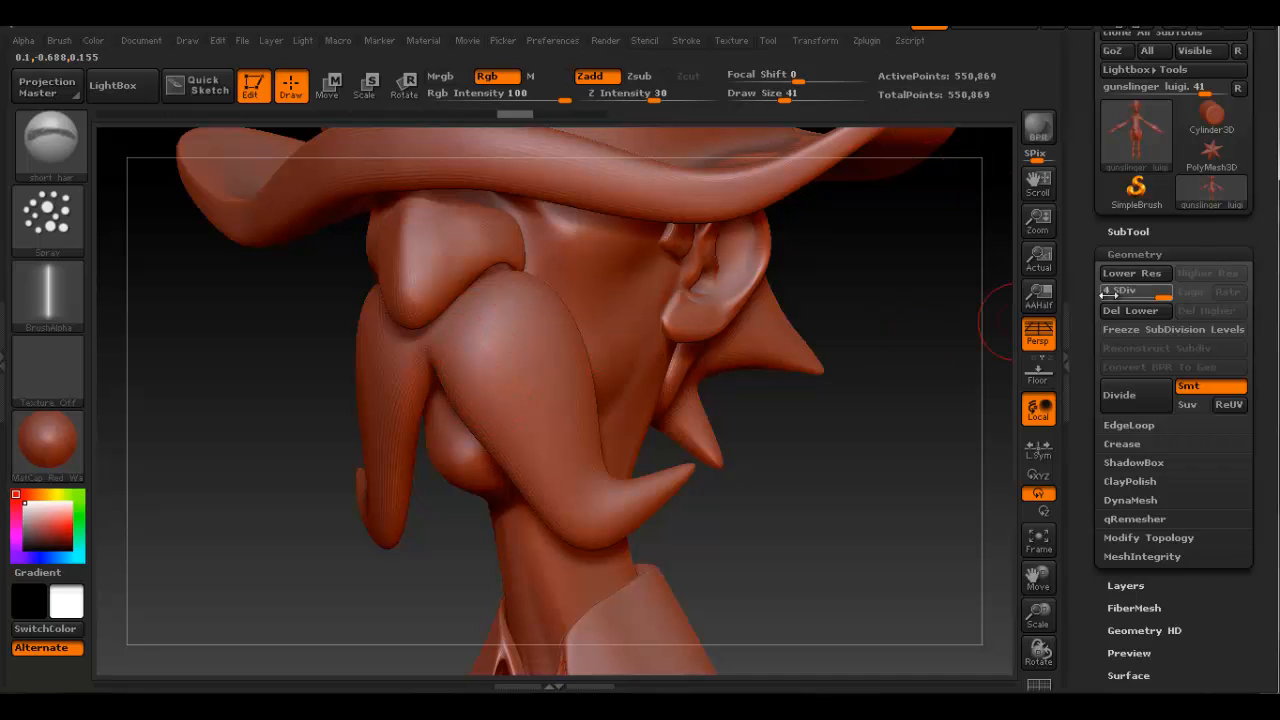
left_click(1146, 398)
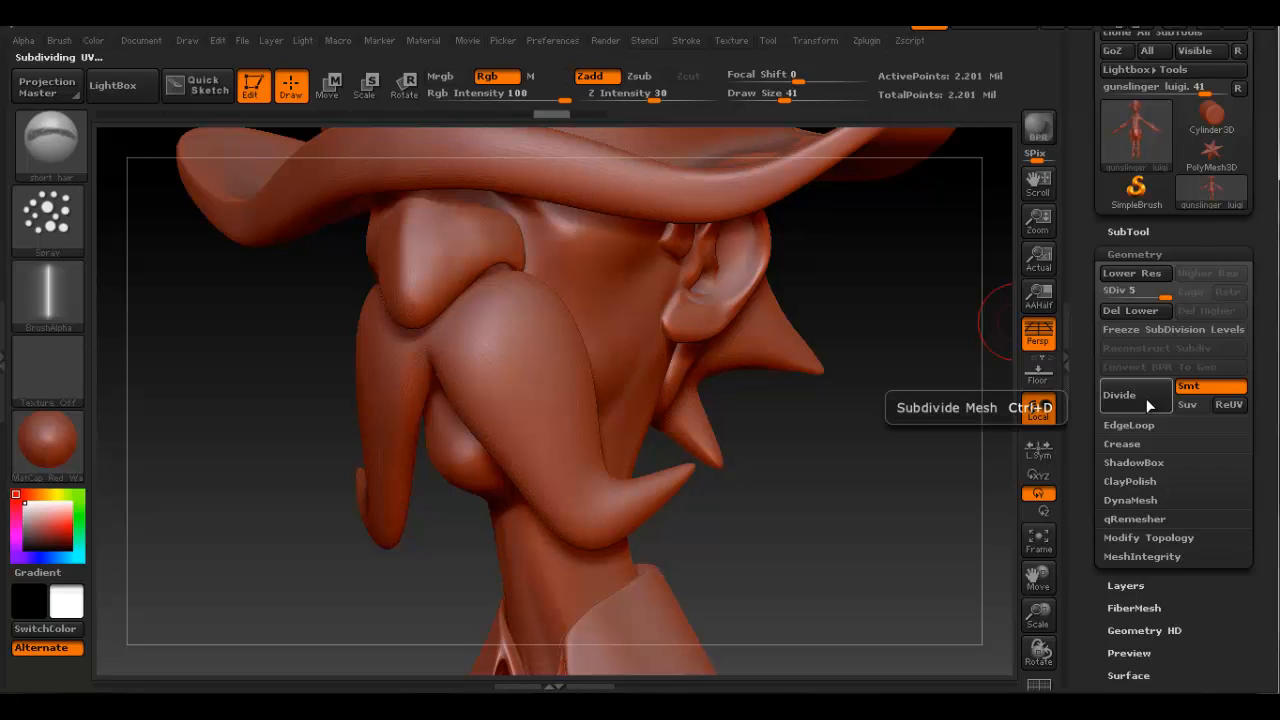
right_click_drag(544, 391, 614, 391)
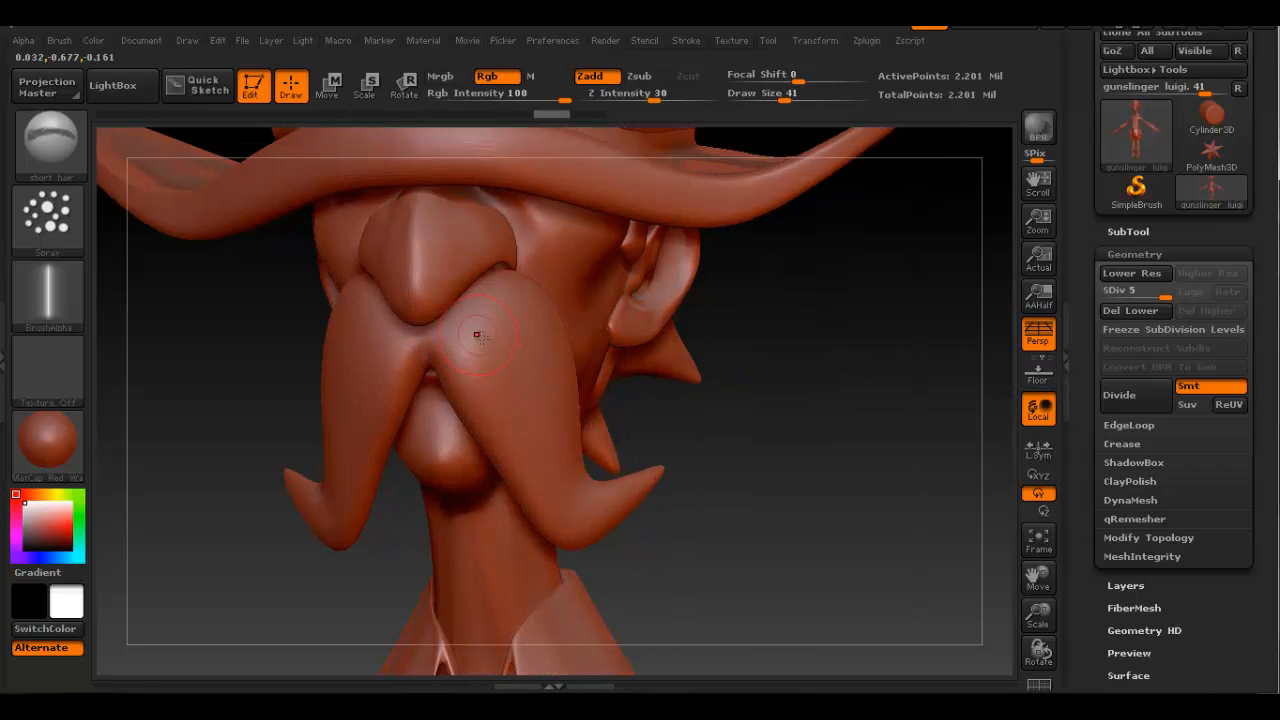
Try a short hair stroke down one side of the moustache at subdivision level 5 and undo it.
mouse_move(477, 336)
left_mouse_down()
mouse_move(520, 350)
mouse_move(509, 429)
mouse_move(522, 482)
mouse_move(588, 508)
mouse_move(640, 485)
left_mouse_up()
mouse_move(657, 390)
right_mouse_down()
mouse_move(532, 394)
mouse_move(520, 412)
mouse_move(597, 402)
right_mouse_up()
key("ctrl")
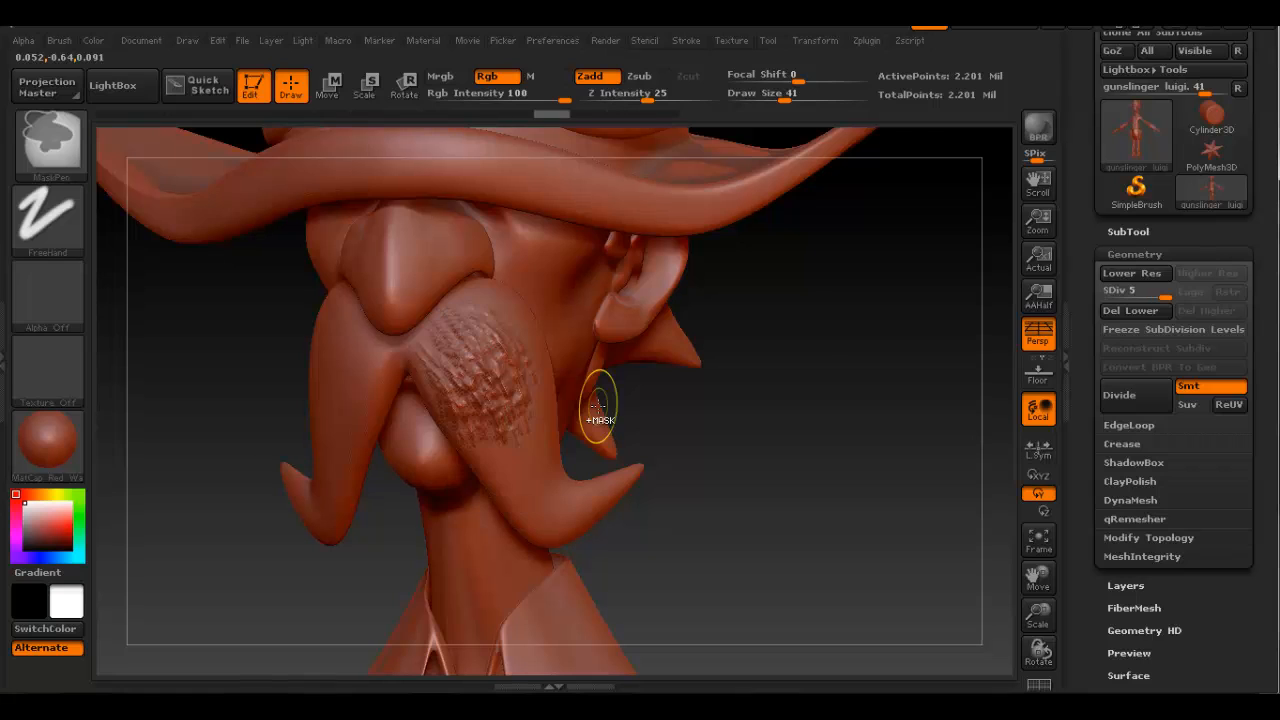
key("ctrl+z")
Lower the brush's Z Intensity to 13, try a fainter hair stroke along the moustache to its tip, and undo it.
key("space")
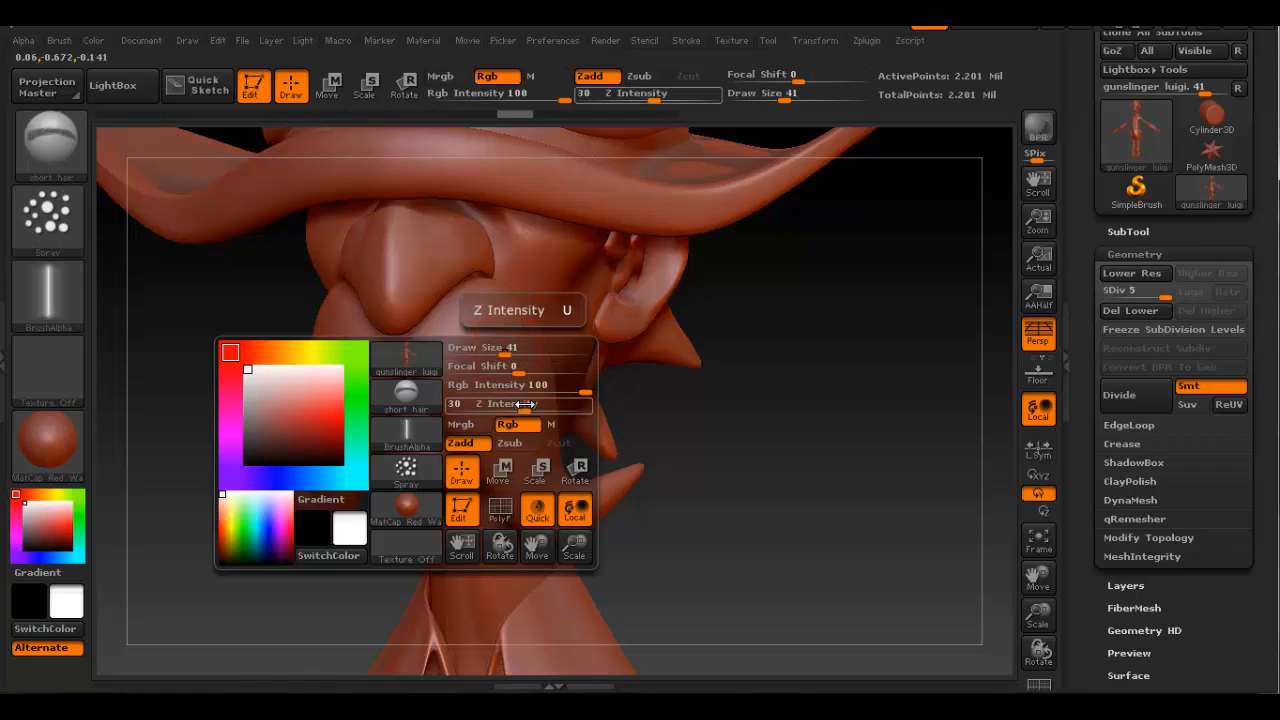
left_click_drag(524, 403, 500, 403)
mouse_move(470, 322)
left_mouse_down()
mouse_move(462, 352)
mouse_move(540, 495)
mouse_move(595, 478)
left_mouse_up()
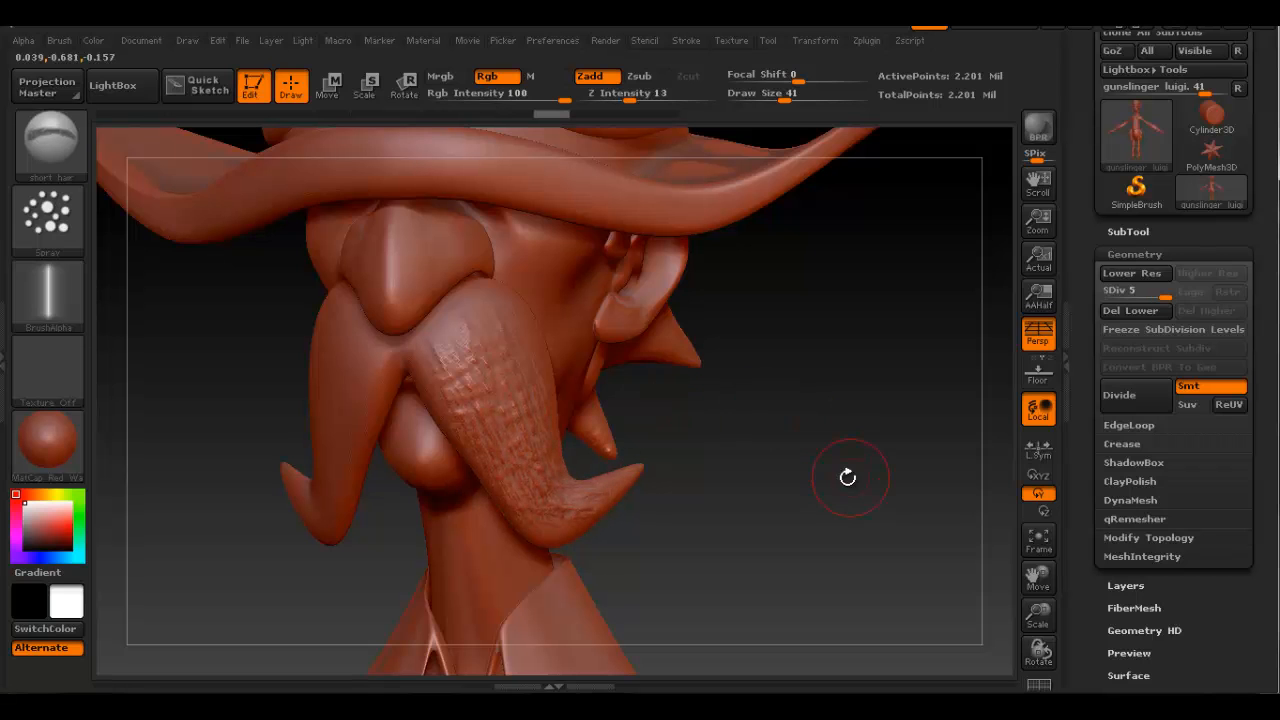
mouse_move(846, 471)
left_mouse_down()
mouse_move(729, 514)
mouse_move(783, 509)
mouse_move(709, 474)
mouse_move(691, 486)
mouse_move(589, 426)
left_mouse_up()
right_click_drag(589, 426, 623, 443, "ctrl")
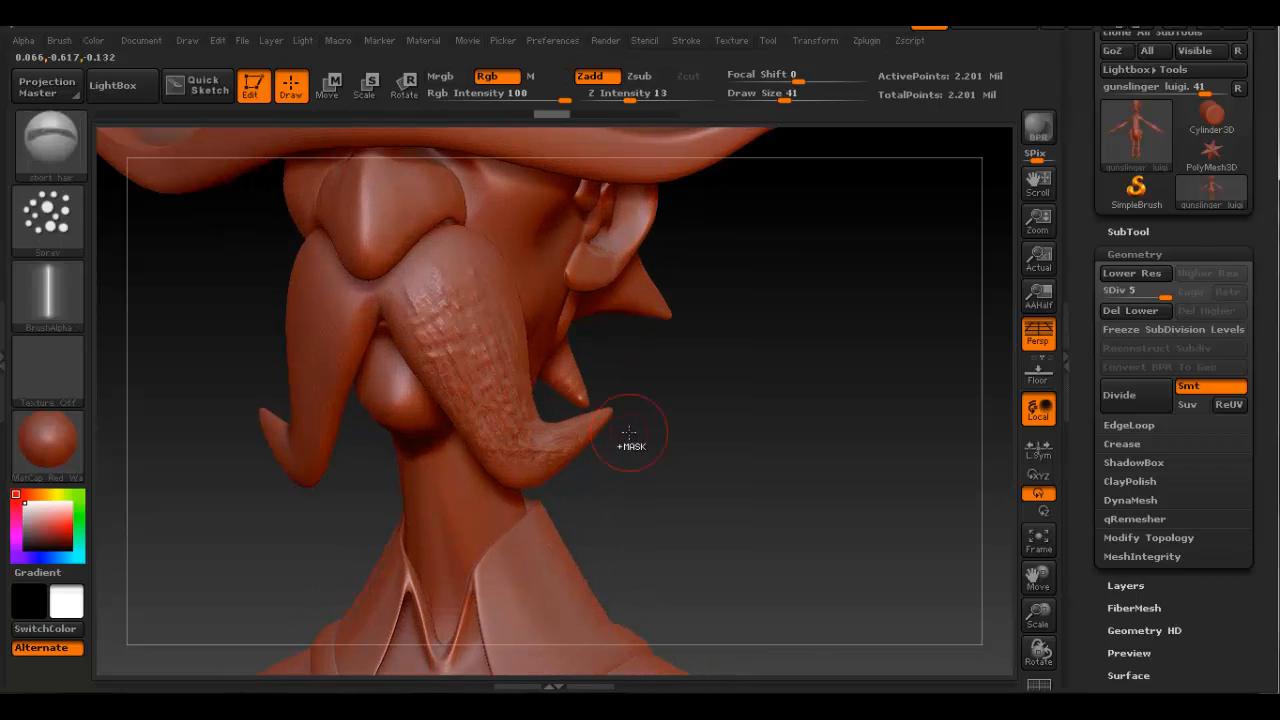
key("ctrl+z")
Examine the whole cowboy figure from hat to boots, from the front and at an angle.
left_click_drag(644, 434, 755, 466, "alt")
right_click_drag(755, 466, 695, 502, "ctrl")
left_click_drag(695, 502, 606, 190, "alt")
right_click_drag(768, 446, 743, 472, "ctrl")
left_click_drag(743, 472, 637, 380, "alt")
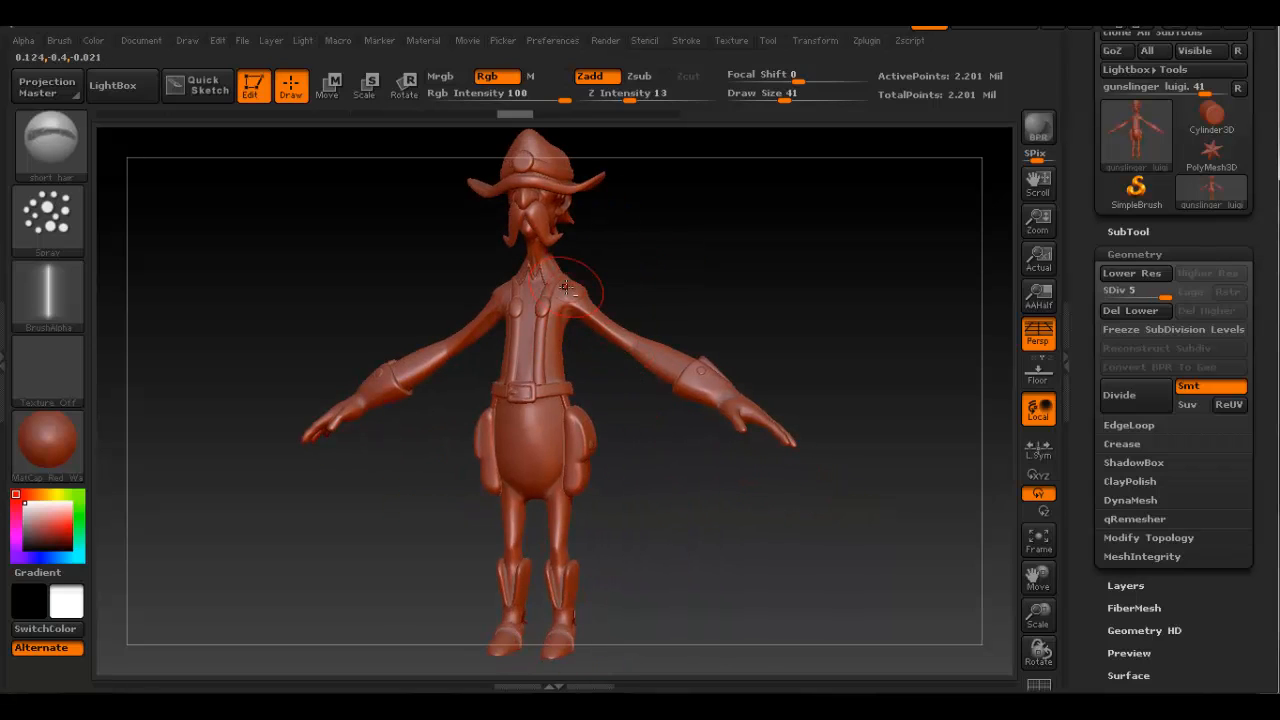
right_click_drag(565, 287, 565, 302, "alt")
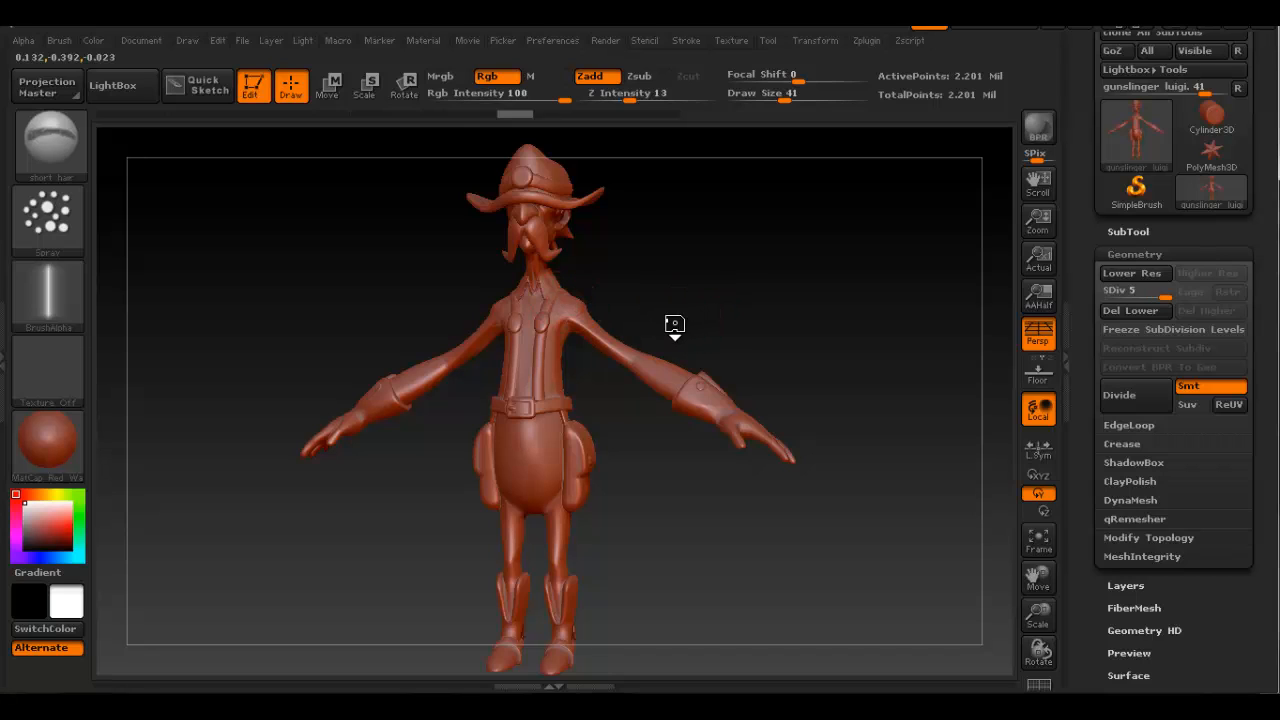
mouse_move(674, 326)
left_mouse_down()
mouse_move(538, 340)
mouse_move(706, 331)
mouse_move(691, 341)
left_mouse_up()
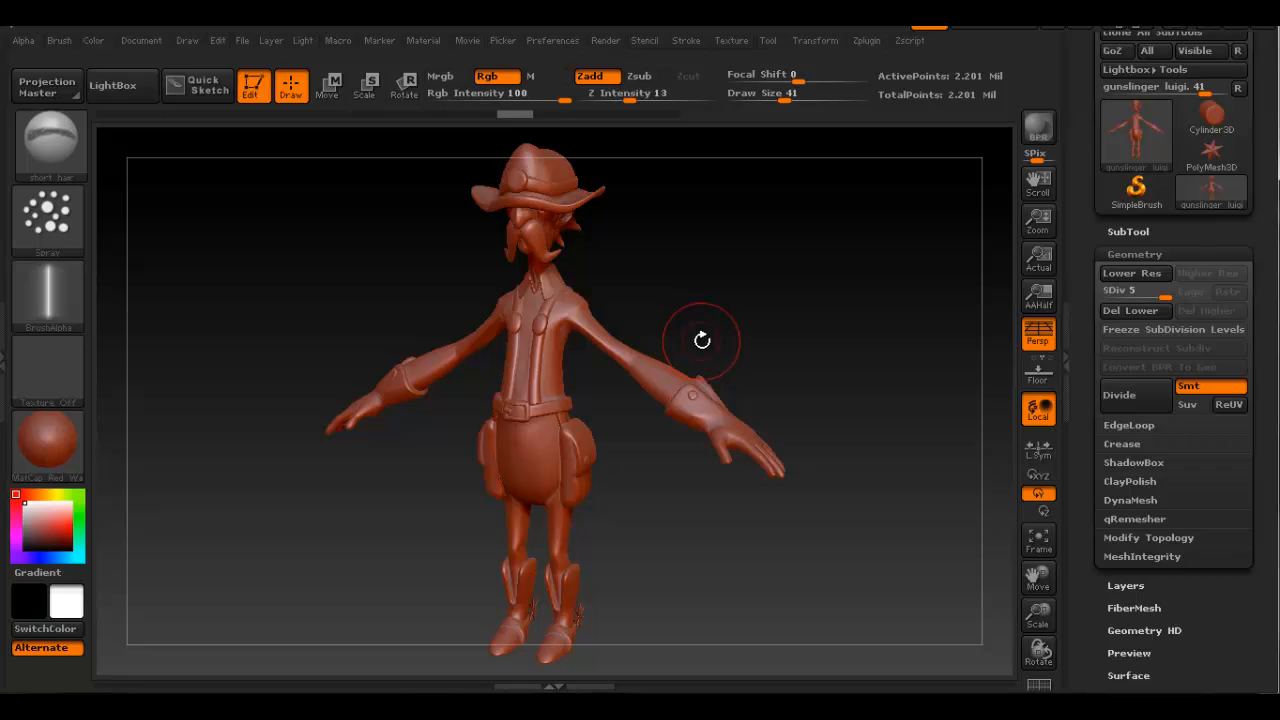
left_click_drag(652, 326, 495, 337)
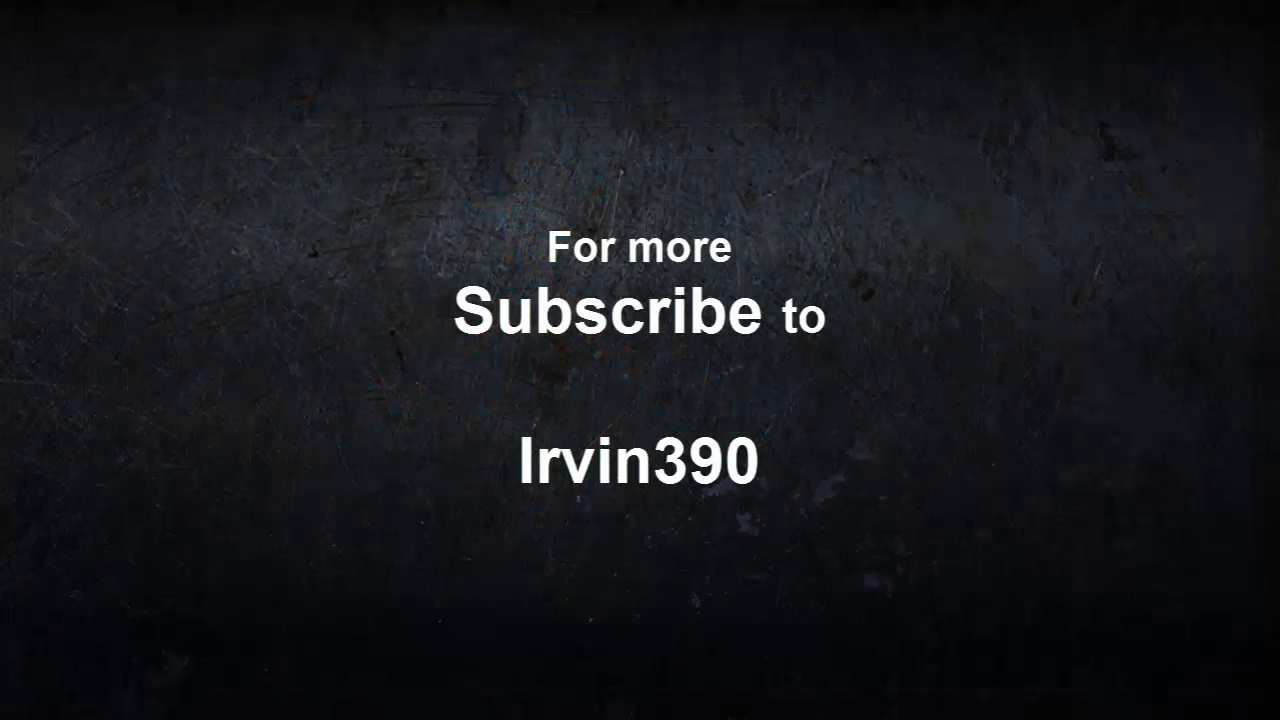